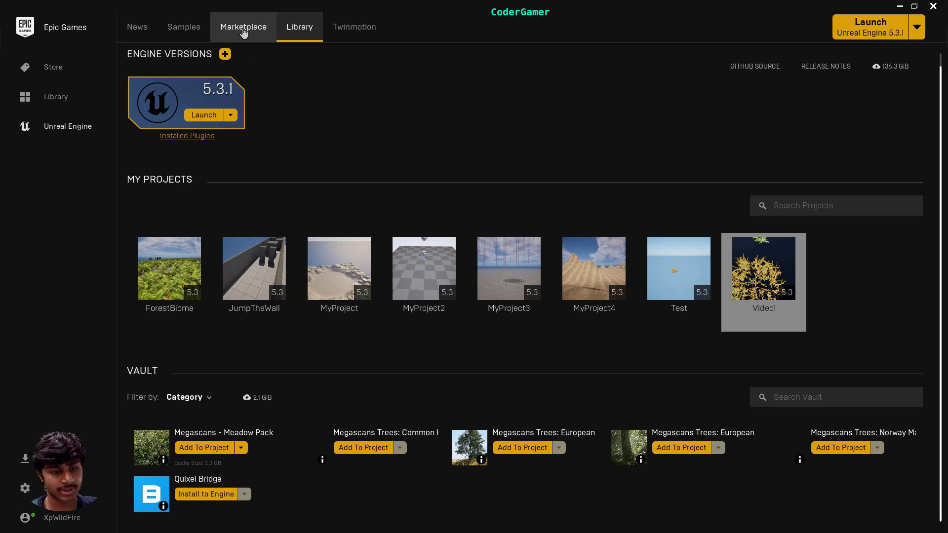
Step: View the free Megascans Trees: Common Hazel pack in the Marketplace's Megascans collection, and return to the engine library
{"action": "left_click", "coordinate": [244, 30]}
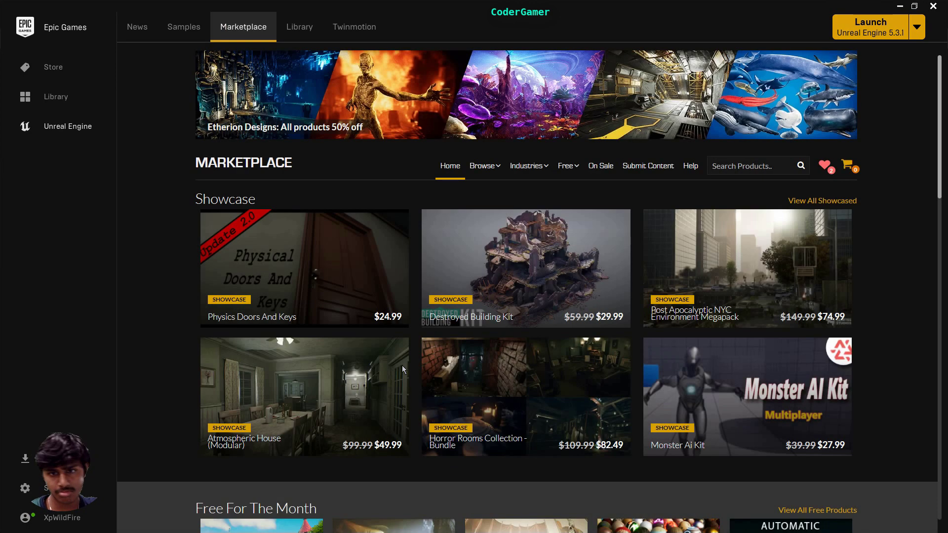
{"action": "left_click", "coordinate": [568, 166]}
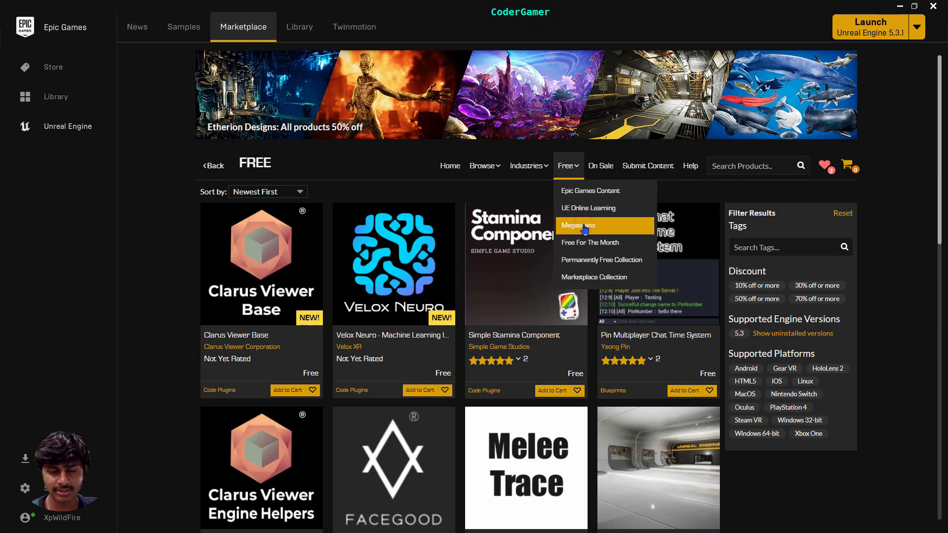
{"action": "left_click", "coordinate": [584, 228]}
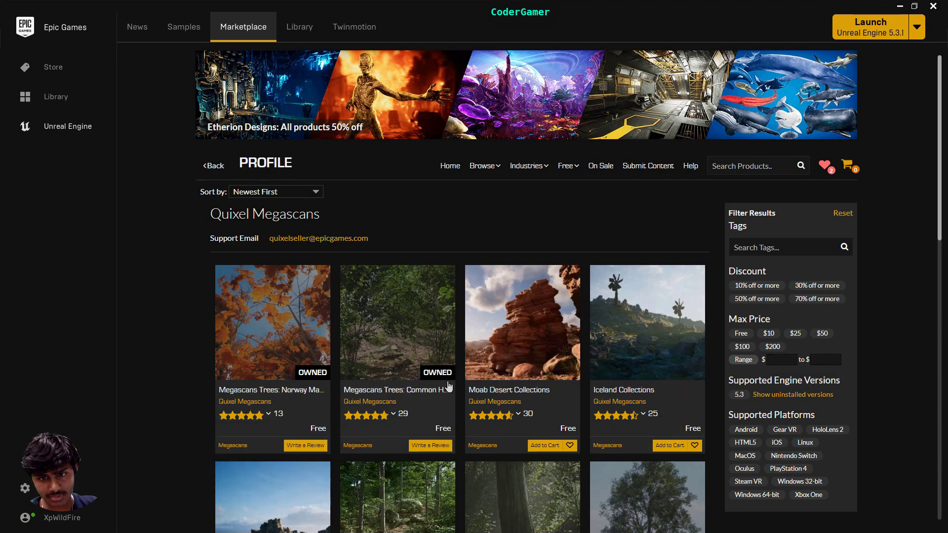
{"action": "left_click", "coordinate": [406, 330]}
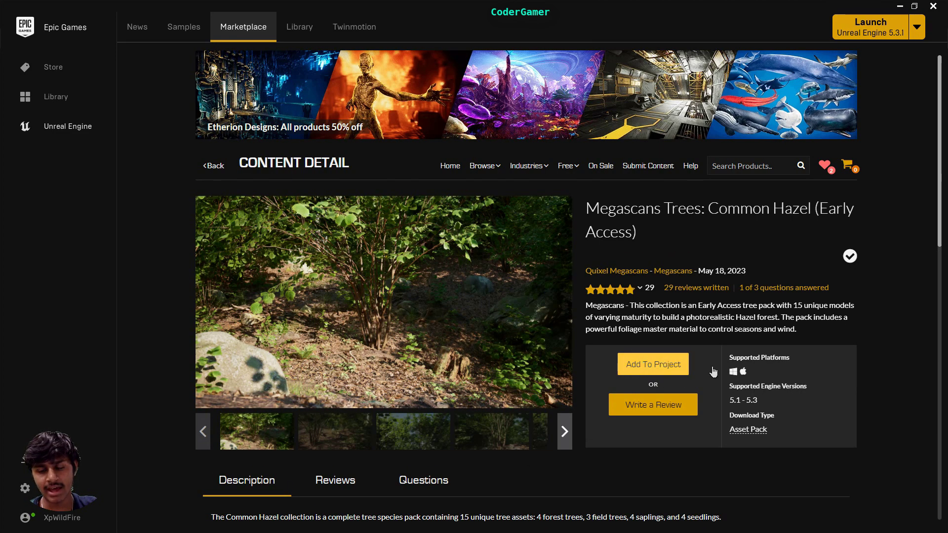
{"action": "left_click", "coordinate": [657, 364]}
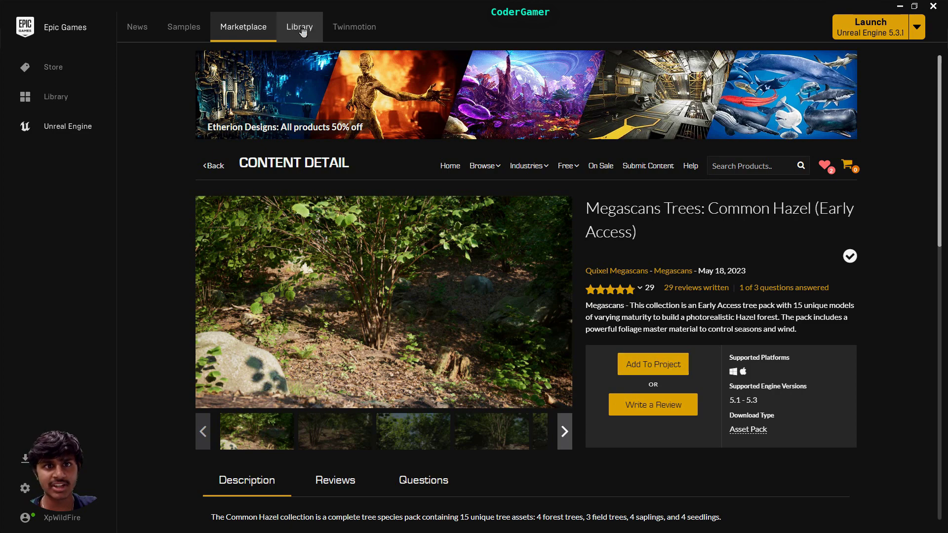
{"action": "left_click", "coordinate": [302, 30]}
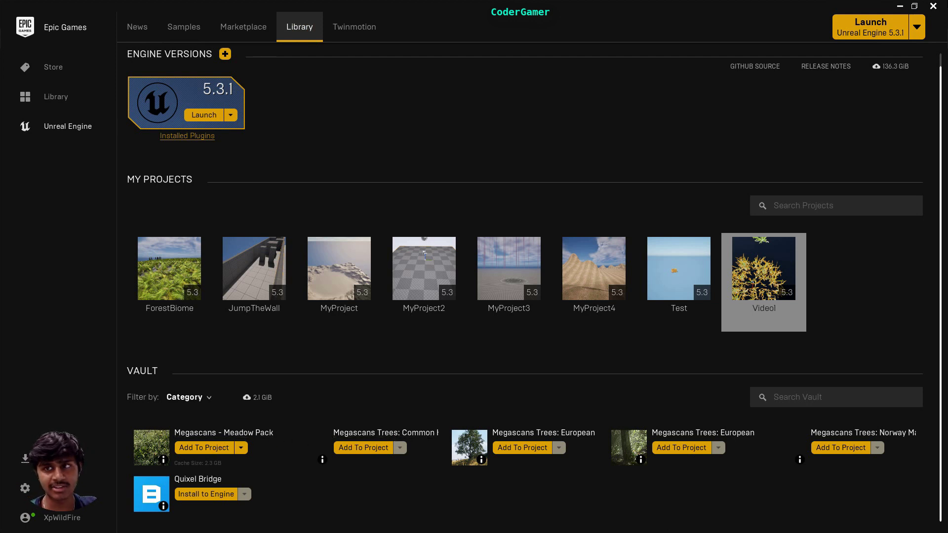
Step: Switch to the Unreal Editor level with the river landscape and activate Foliage mode
{"action": "left_click", "coordinate": [899, 7]}
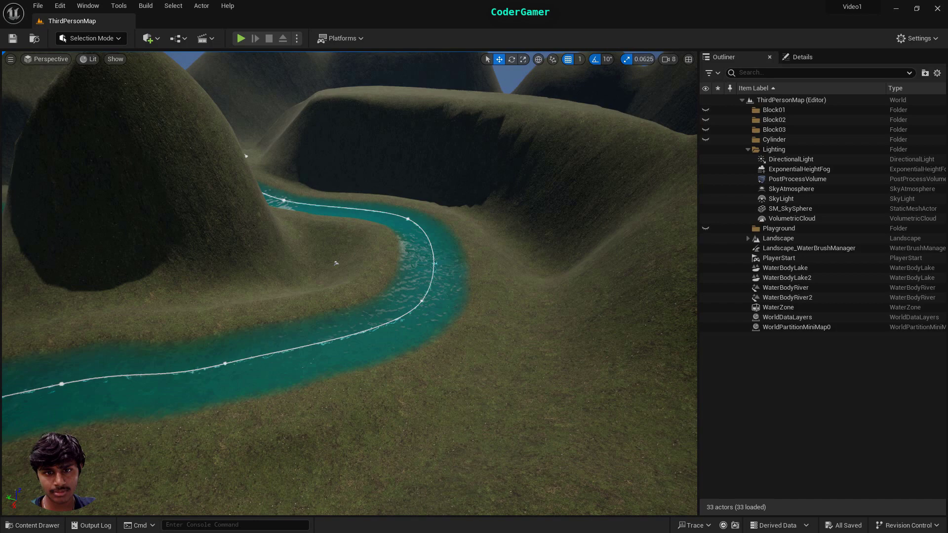
{"action": "scroll", "coordinate": [349, 282], "scroll_direction": "down", "scroll_amount": 5}
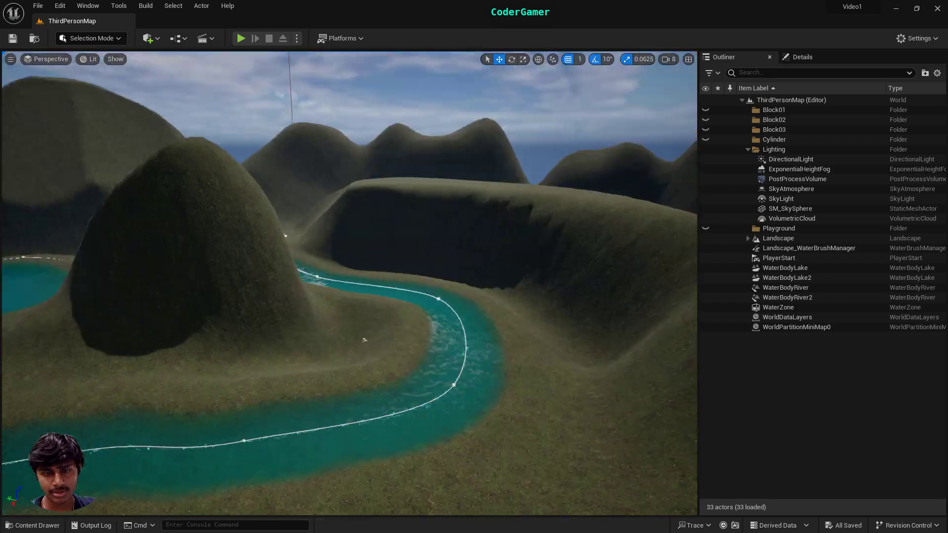
{"action": "mouse_move", "coordinate": [280, 246]}
{"action": "right_mouse_down"}
{"action": "mouse_move", "coordinate": [237, 234]}
{"action": "mouse_move", "coordinate": [247, 228]}
{"action": "mouse_move", "coordinate": [279, 246]}
{"action": "right_mouse_up"}
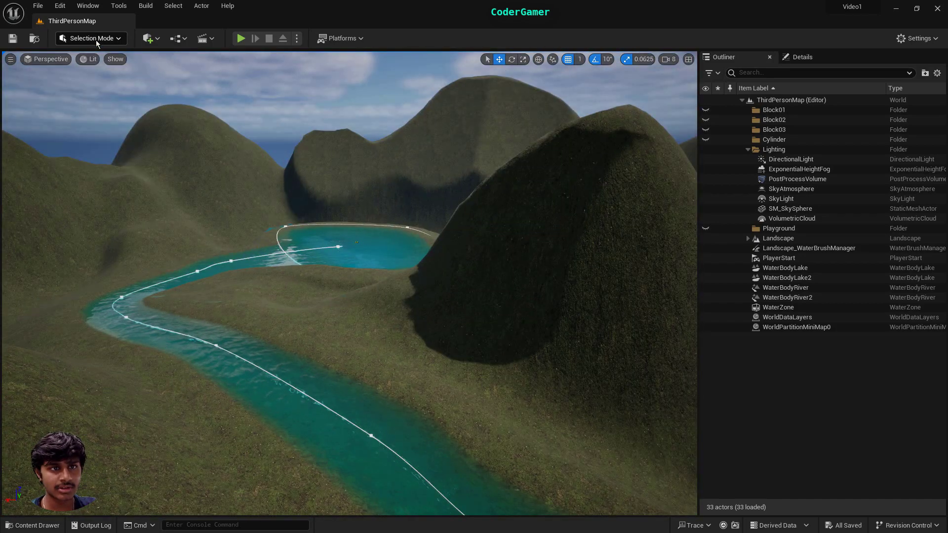
{"action": "left_click", "coordinate": [93, 38]}
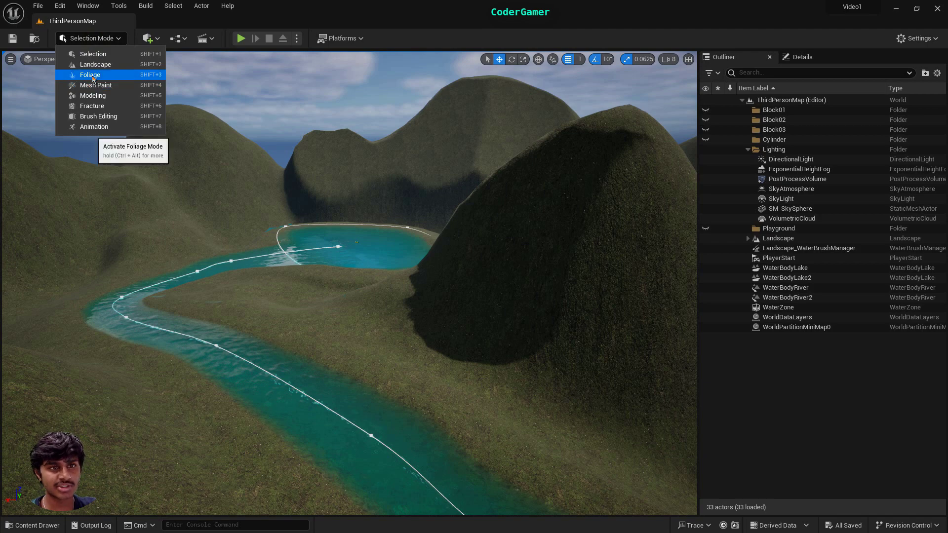
{"action": "left_click", "coordinate": [91, 76]}
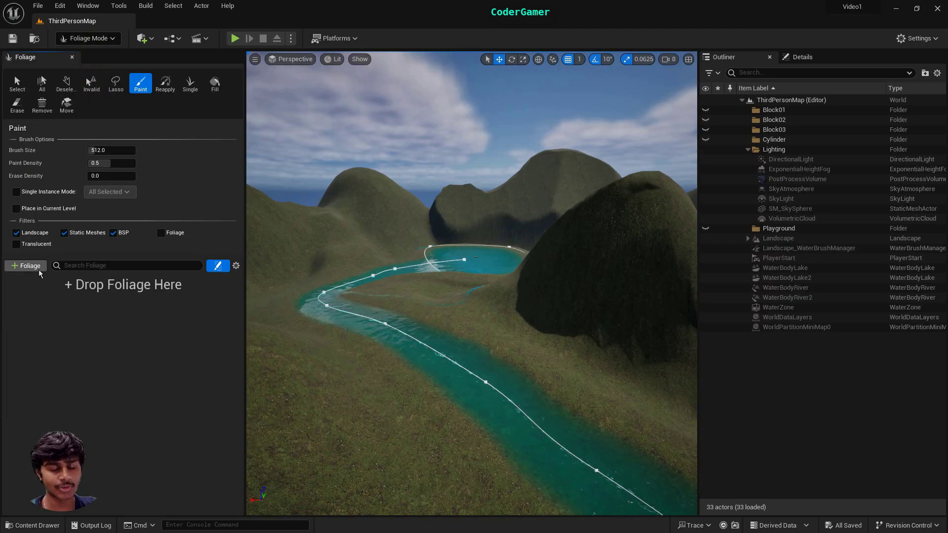
Step: Search all of the project's content for "meadow"
{"action": "left_click", "coordinate": [32, 524]}
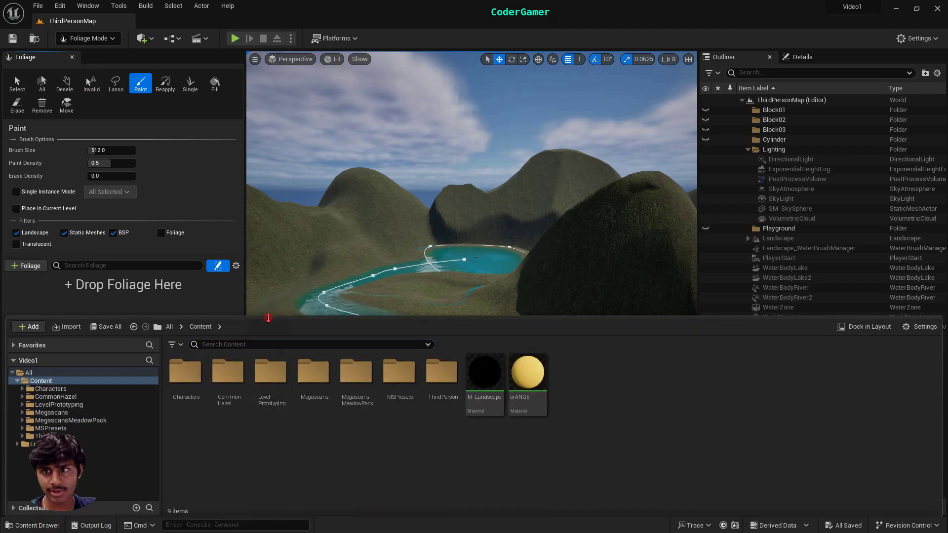
{"action": "left_click_drag", "start_coordinate": [268, 318], "coordinate": [268, 323]}
{"action": "left_click", "coordinate": [82, 403]}
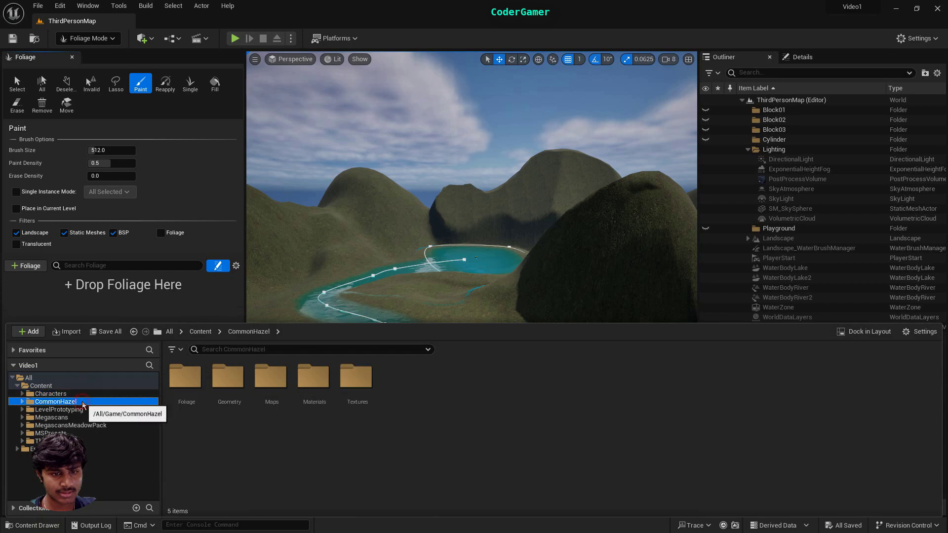
{"action": "left_click_drag", "start_coordinate": [83, 405], "coordinate": [81, 408]}
{"action": "left_click", "coordinate": [47, 378]}
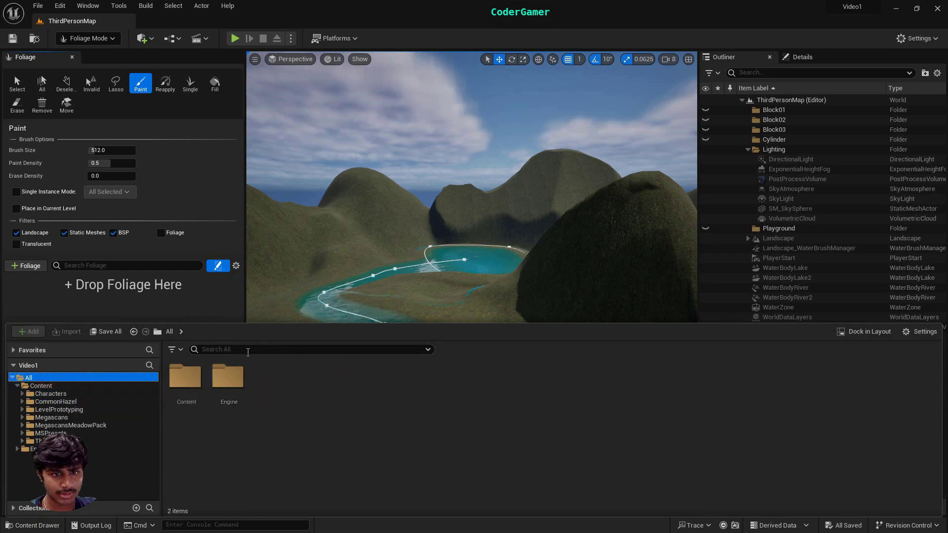
{"action": "left_click", "coordinate": [247, 351]}
{"action": "type", "text": "meadow"}
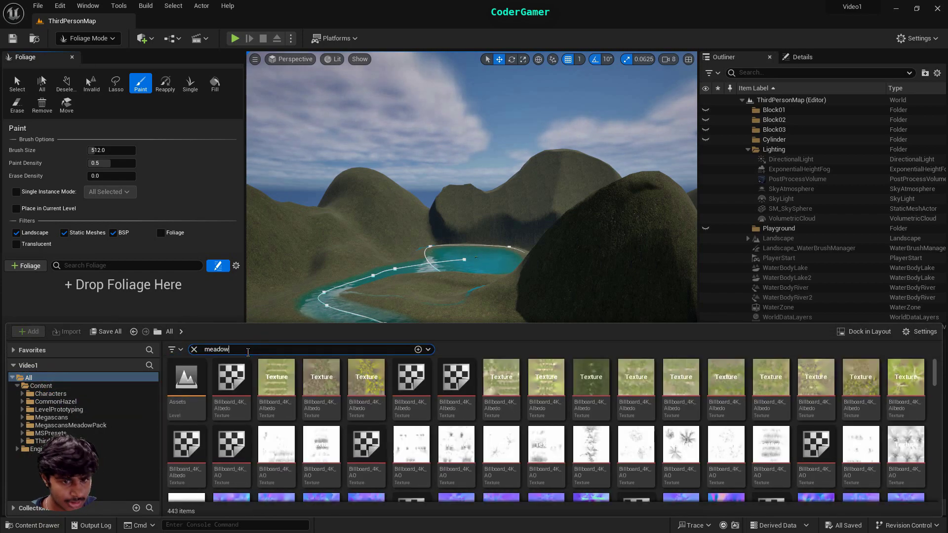
Step: Add the Grass_02_Var1_LOD2 mesh as foliage, saving it as Grass_02_Var1_LOD2_FoliageType in the Grass_02 Var1 folder
{"action": "left_click_drag", "start_coordinate": [186, 388], "coordinate": [101, 309]}
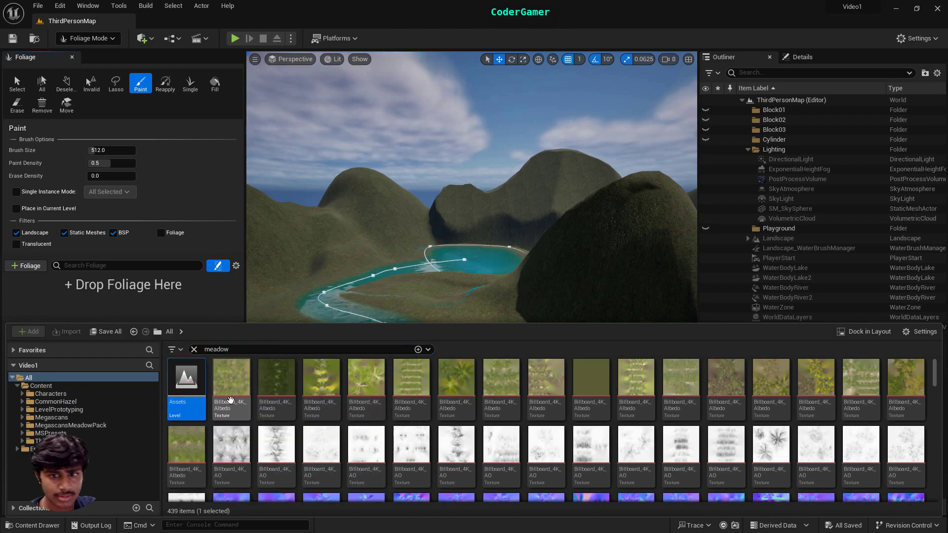
{"action": "scroll", "coordinate": [294, 475], "scroll_direction": "down", "scroll_amount": 2}
{"action": "scroll", "coordinate": [294, 475], "scroll_direction": "down", "scroll_amount": 6}
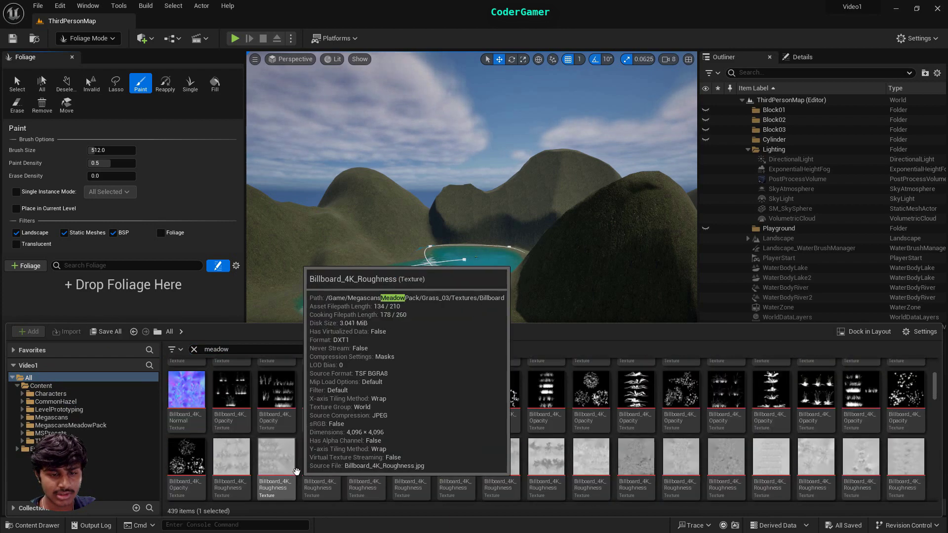
{"action": "scroll", "coordinate": [297, 470], "scroll_direction": "down", "scroll_amount": 4}
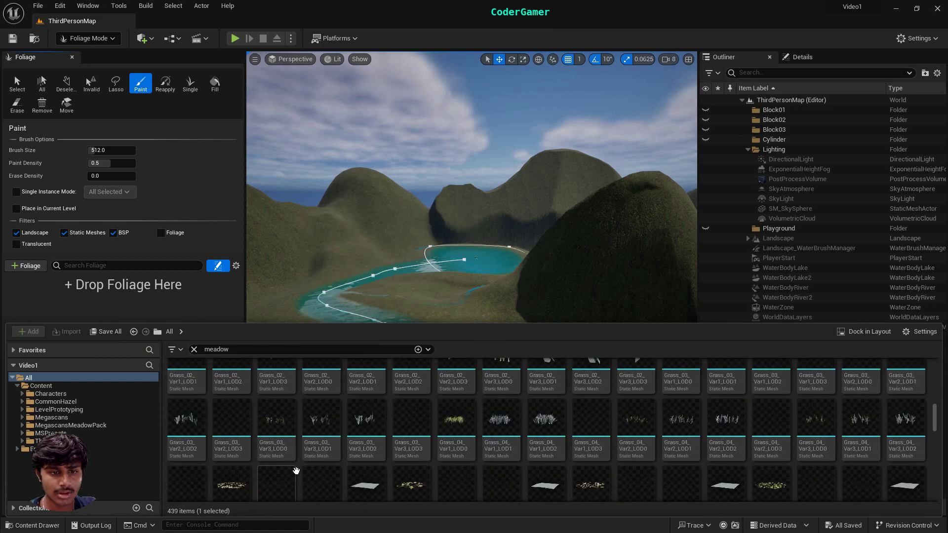
{"action": "scroll", "coordinate": [298, 462], "scroll_direction": "up", "scroll_amount": 1}
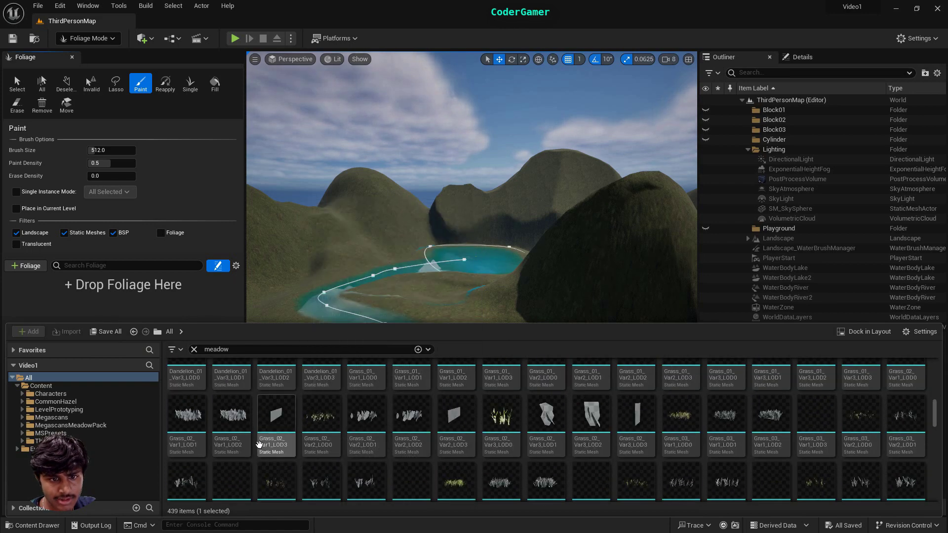
{"action": "left_click", "coordinate": [231, 419]}
{"action": "left_click_drag", "start_coordinate": [232, 420], "coordinate": [98, 306]}
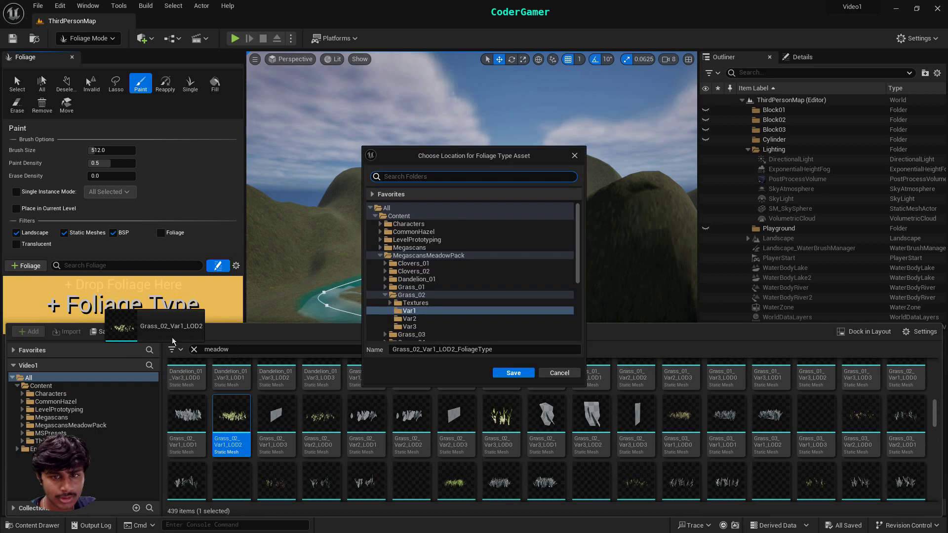
{"action": "left_click", "coordinate": [513, 373]}
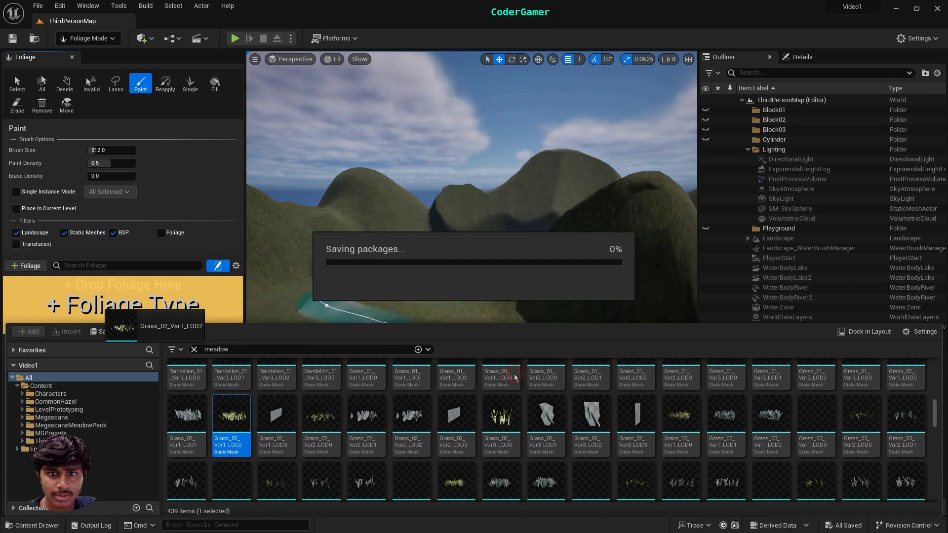
Step: Browse the meshes in MegascansMeadowPack and select the Grass_02_Var1_LOD2 foliage type for painting
{"action": "left_click", "coordinate": [78, 425]}
{"action": "scroll", "coordinate": [306, 447], "scroll_direction": "up", "scroll_amount": 8}
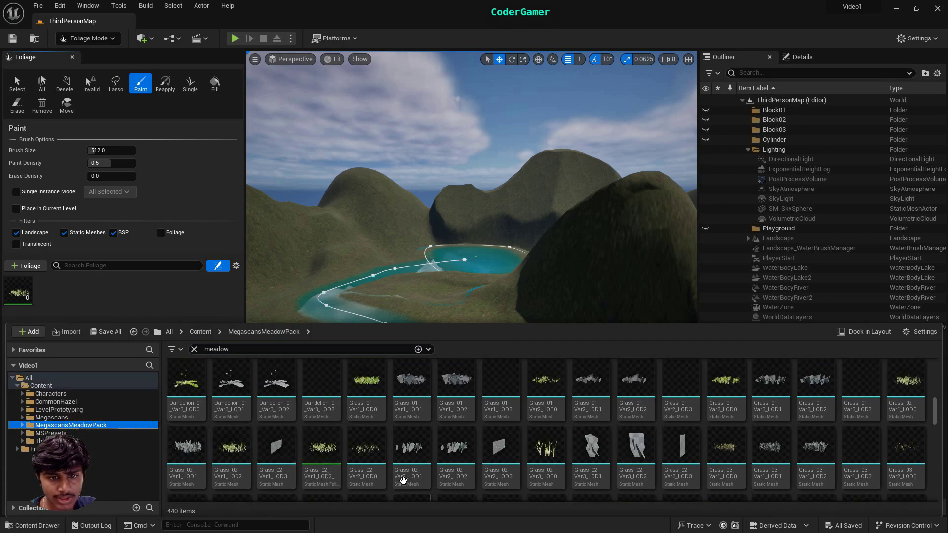
{"action": "scroll", "coordinate": [386, 471], "scroll_direction": "down", "scroll_amount": 5}
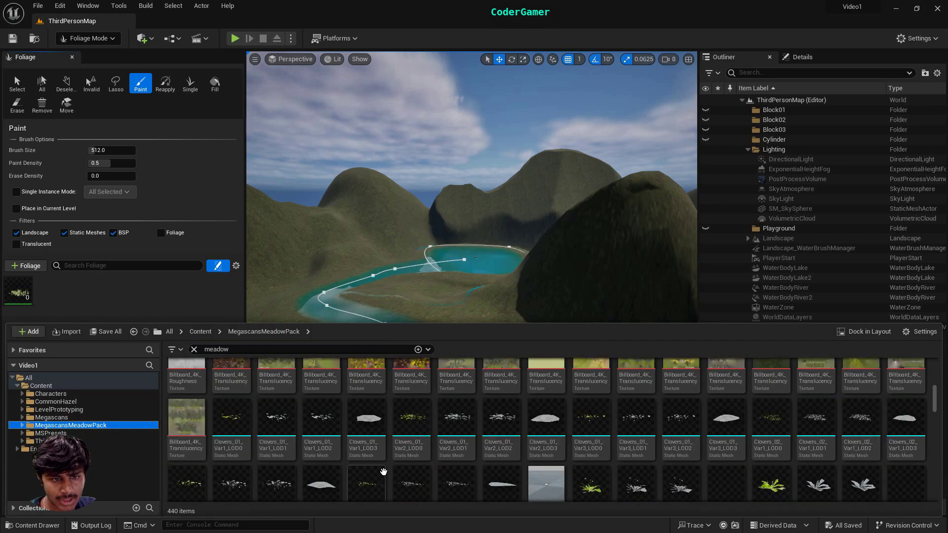
{"action": "left_click", "coordinate": [18, 292]}
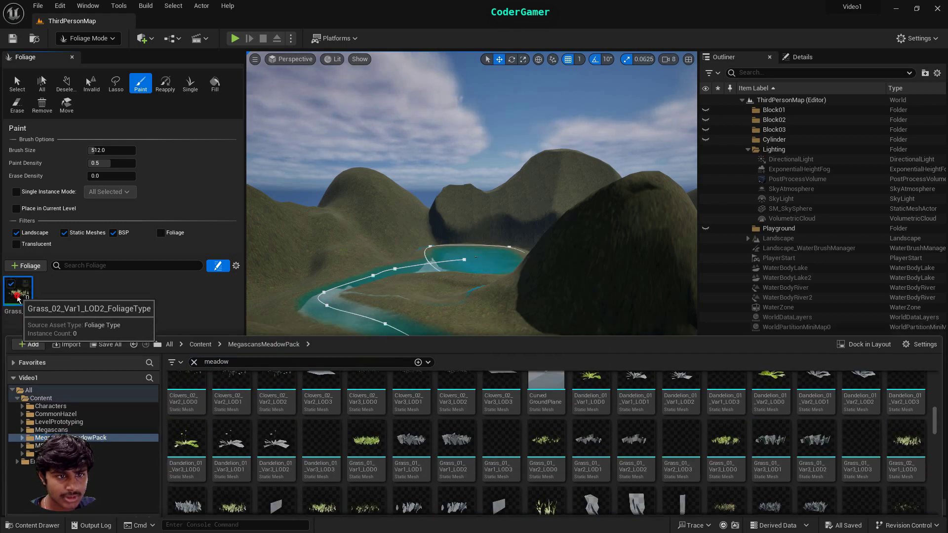
Step: Try a patch of grass foliage on the riverbank, inspect it up close, and undo the painting
{"action": "left_click_drag", "start_coordinate": [364, 428], "coordinate": [340, 439]}
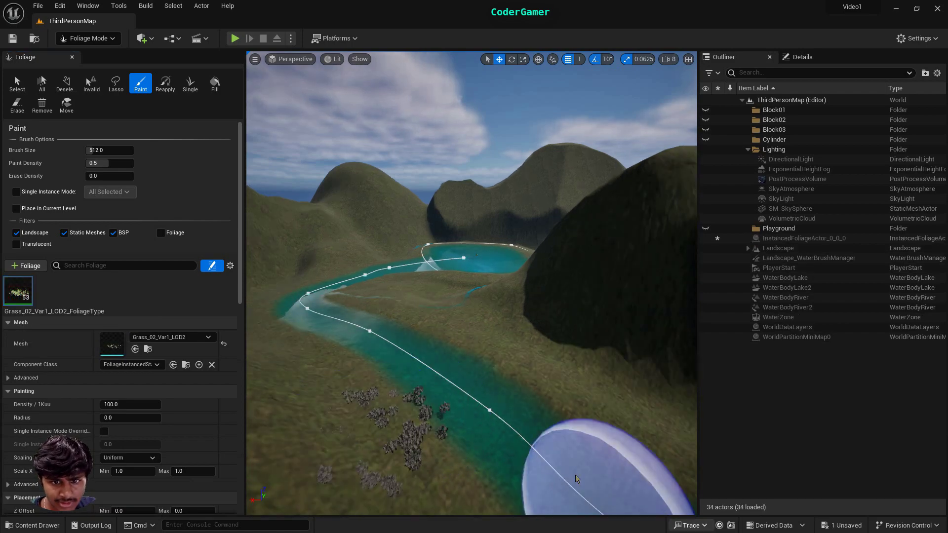
{"action": "right_click_drag", "start_coordinate": [577, 479], "coordinate": [518, 398]}
{"action": "scroll", "coordinate": [573, 387], "scroll_direction": "up", "scroll_amount": 5}
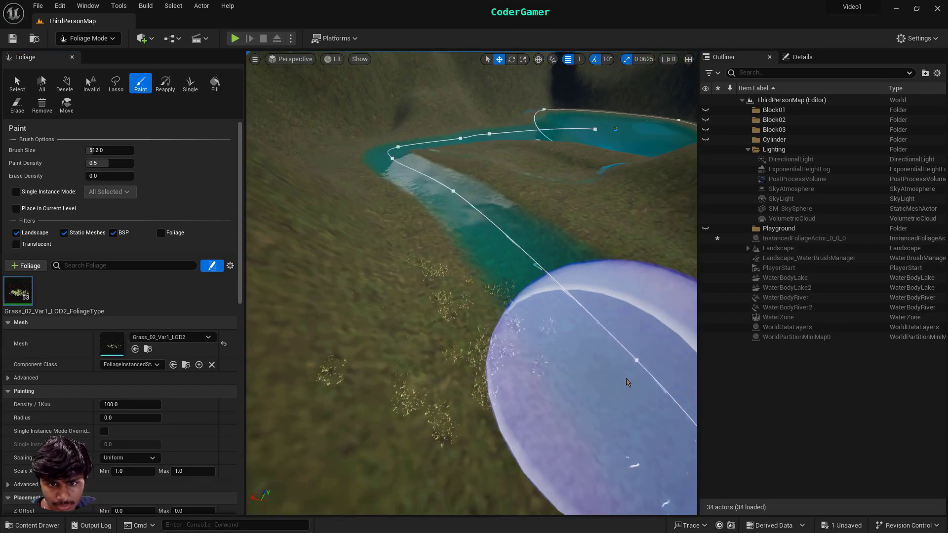
{"action": "scroll", "coordinate": [434, 348], "scroll_direction": "up", "scroll_amount": 4}
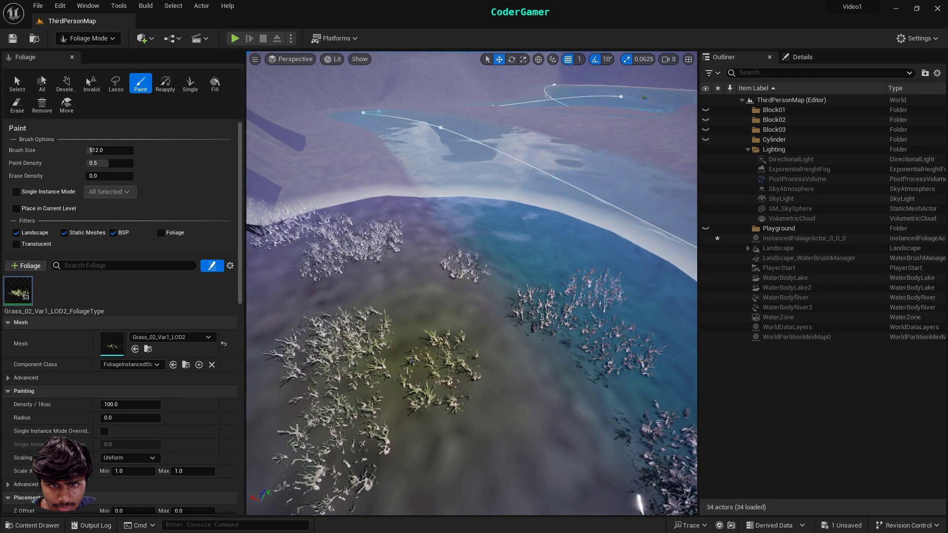
{"action": "scroll", "coordinate": [429, 346], "scroll_direction": "down", "scroll_amount": 5}
{"action": "scroll", "coordinate": [609, 363], "scroll_direction": "down", "scroll_amount": 5}
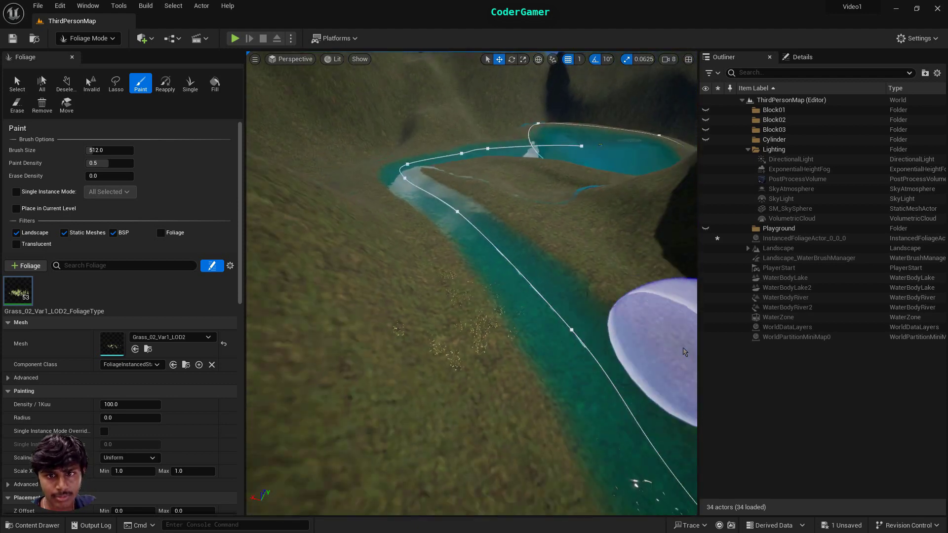
{"action": "key", "text": "ctrl+z"}
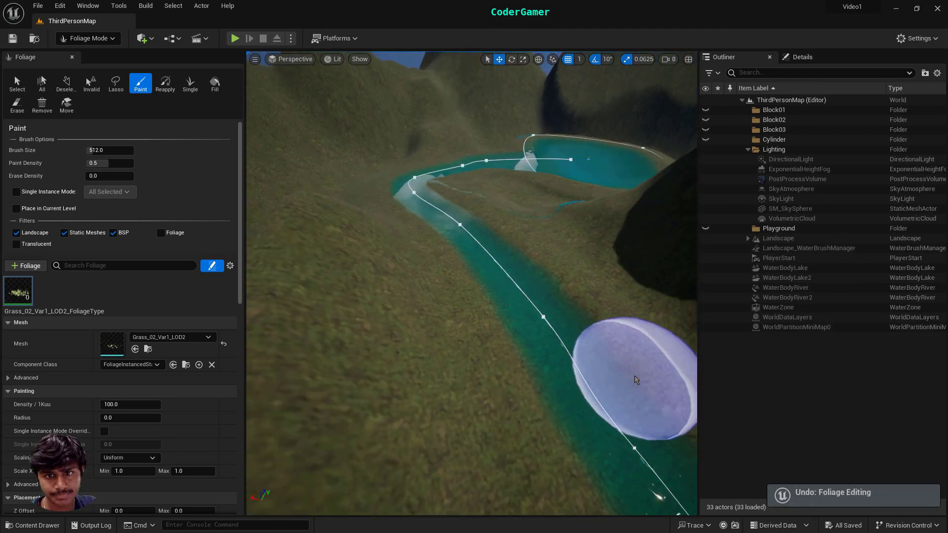
Step: Set the paint density to 0.63 and paint grass along the foot of the steep hill inside the river bend
{"action": "mouse_move", "coordinate": [455, 349]}
{"action": "right_mouse_down"}
{"action": "mouse_move", "coordinate": [464, 341]}
{"action": "mouse_move", "coordinate": [418, 345]}
{"action": "right_mouse_up"}
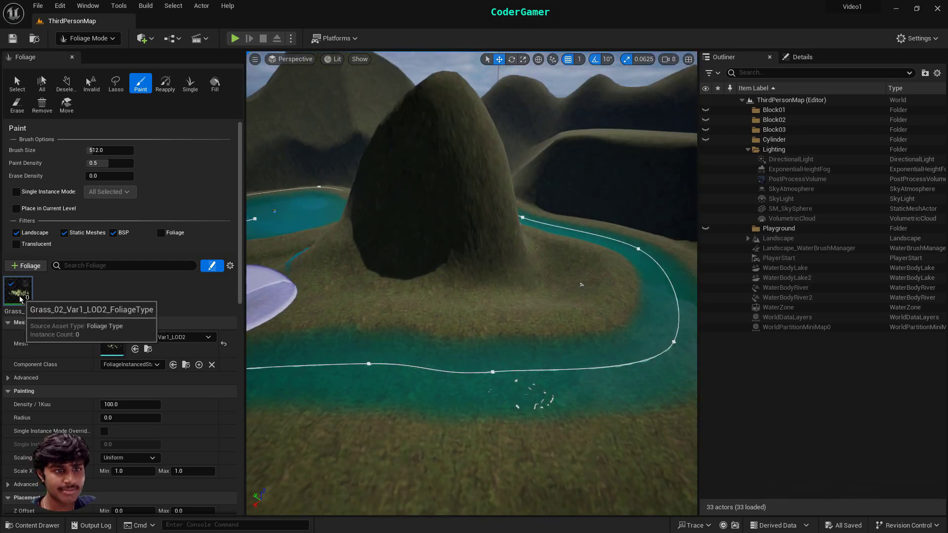
{"action": "scroll", "coordinate": [129, 425], "scroll_direction": "down", "scroll_amount": 1}
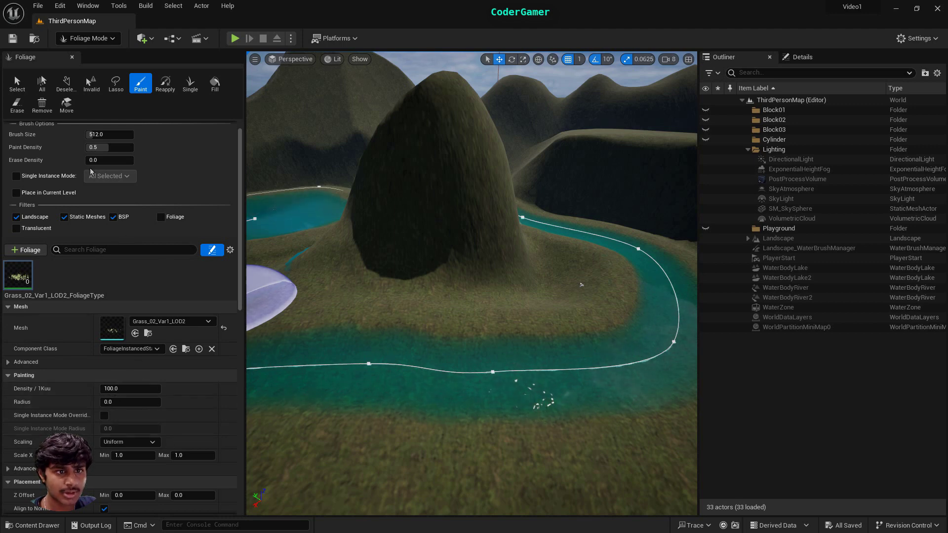
{"action": "scroll", "coordinate": [118, 174], "scroll_direction": "up", "scroll_amount": 1}
{"action": "left_click_drag", "start_coordinate": [108, 163], "coordinate": [115, 163]}
{"action": "mouse_move", "coordinate": [345, 281]}
{"action": "left_mouse_down"}
{"action": "mouse_move", "coordinate": [334, 283]}
{"action": "mouse_move", "coordinate": [513, 286]}
{"action": "mouse_move", "coordinate": [509, 306]}
{"action": "left_mouse_up"}
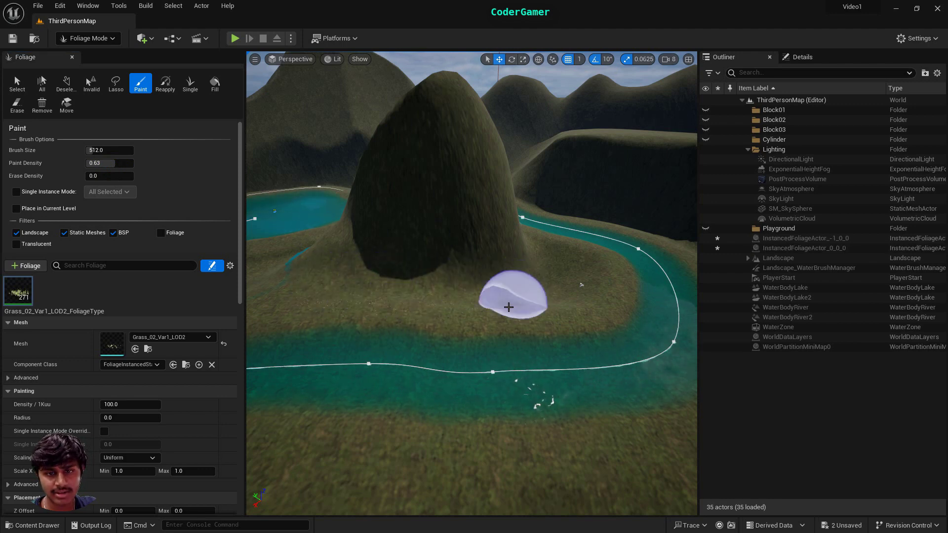
Step: Paint more grass over the strip of land between the steep hill and the river to thicken the coverage
{"action": "scroll", "coordinate": [421, 256], "scroll_direction": "up", "scroll_amount": 2}
{"action": "scroll", "coordinate": [423, 259], "scroll_direction": "up", "scroll_amount": 7}
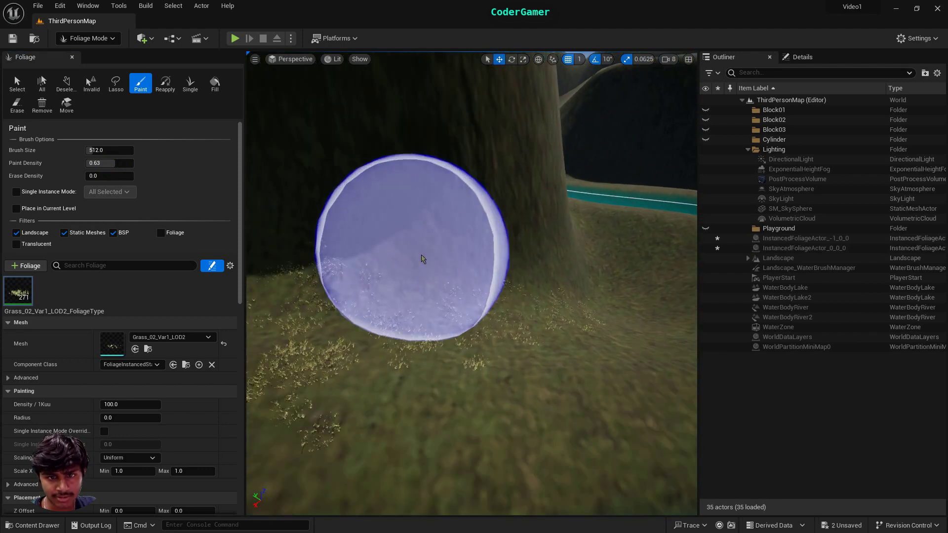
{"action": "mouse_move", "coordinate": [372, 330]}
{"action": "left_mouse_down"}
{"action": "mouse_move", "coordinate": [416, 345]}
{"action": "mouse_move", "coordinate": [557, 354]}
{"action": "mouse_move", "coordinate": [387, 349]}
{"action": "mouse_move", "coordinate": [397, 364]}
{"action": "left_mouse_up"}
{"action": "scroll", "coordinate": [396, 364], "scroll_direction": "down", "scroll_amount": 10}
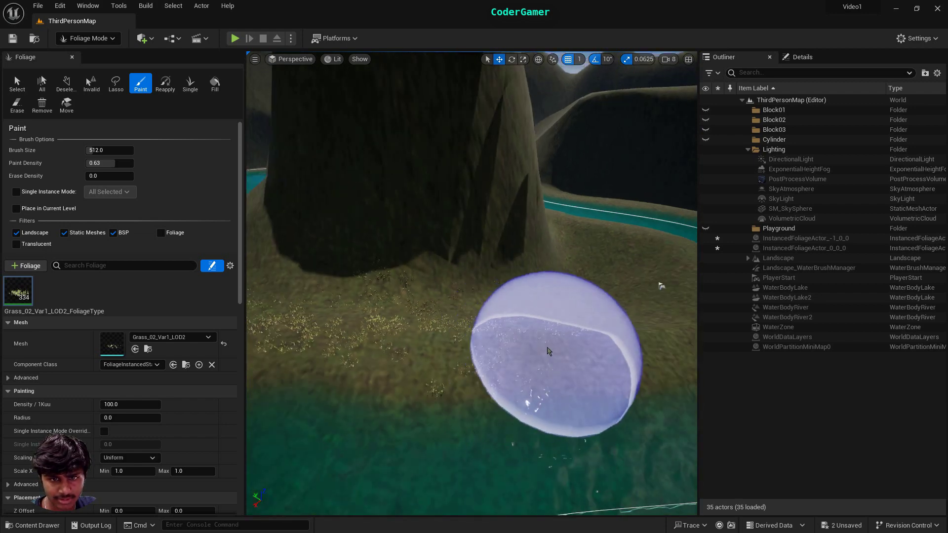
{"action": "left_click_drag", "start_coordinate": [444, 301], "coordinate": [584, 315]}
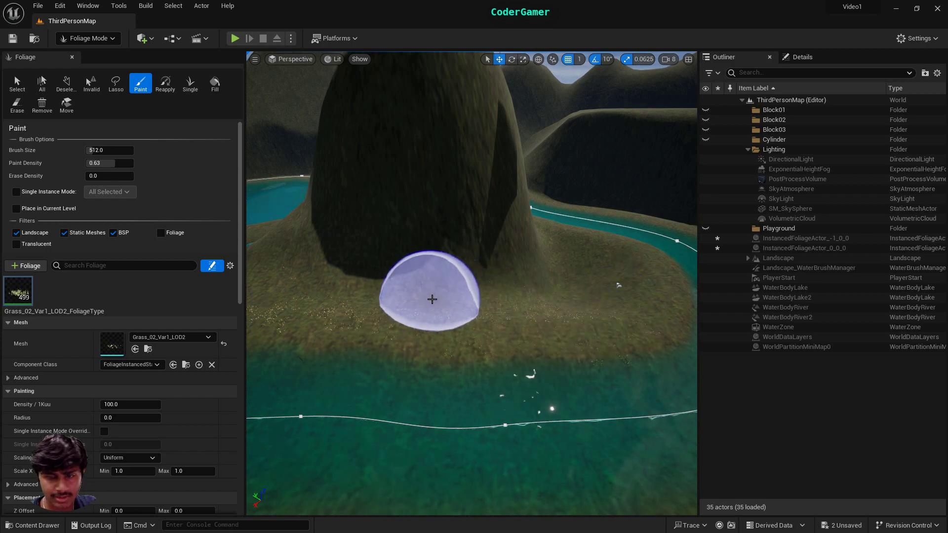
Step: Play-test the level by running the character through the painted grass and out onto the river, and end the session
{"action": "key", "text": "alt+p"}
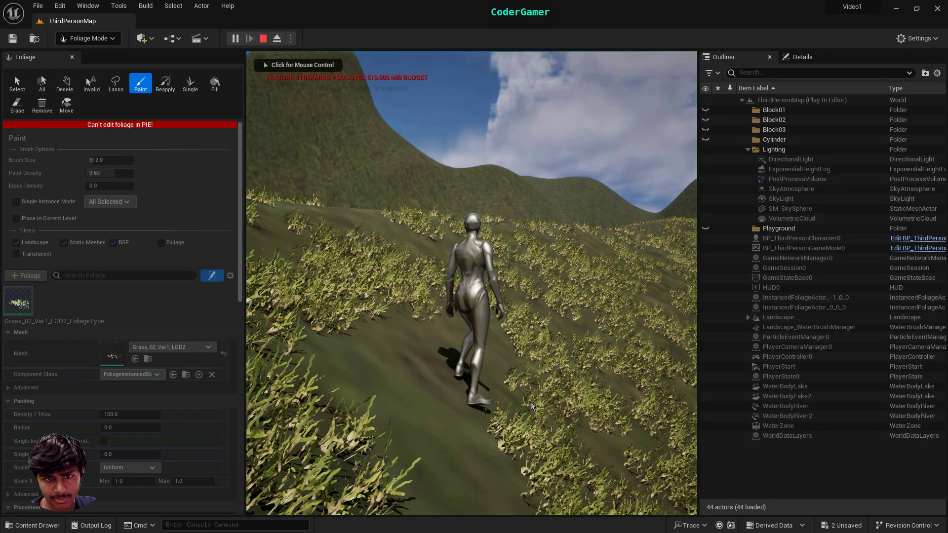
{"action": "left_click", "coordinate": [531, 406]}
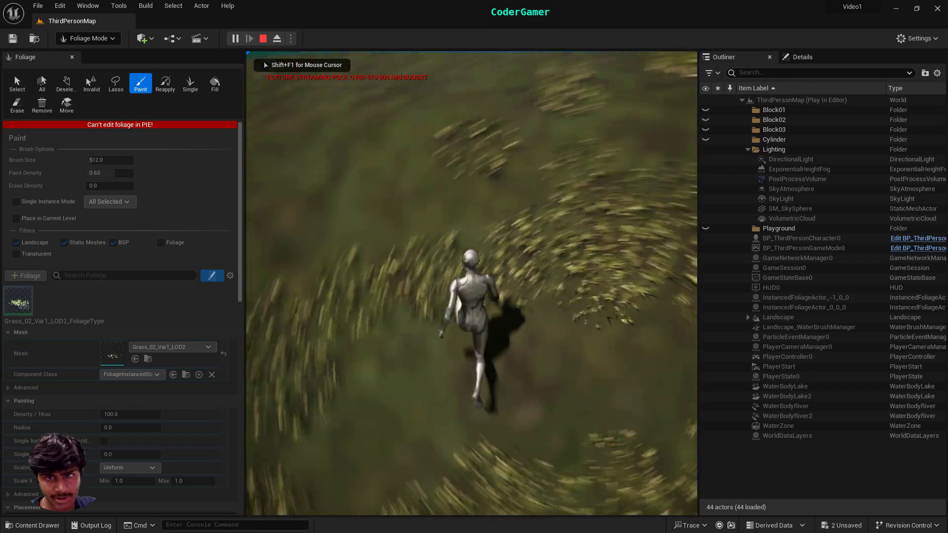
{"action": "key", "text": "w"}
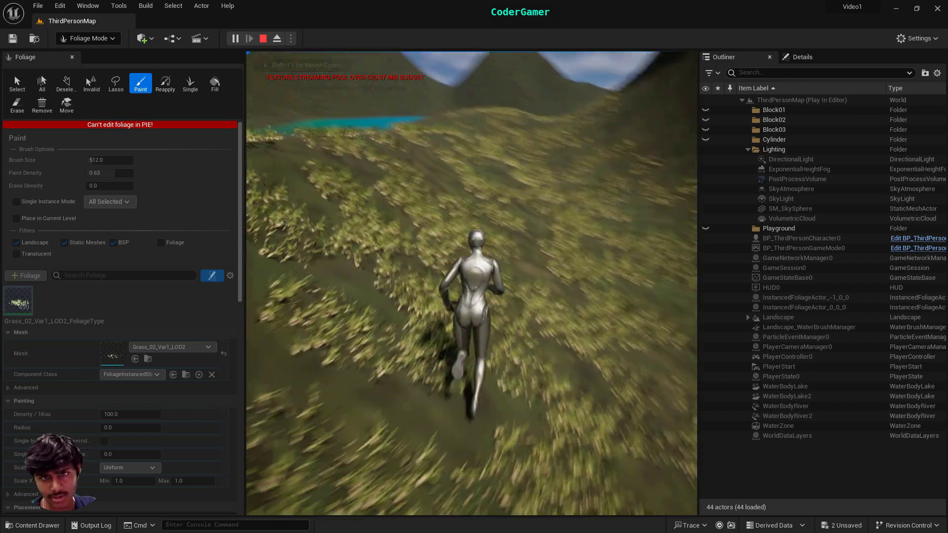
{"action": "key", "text": "w"}
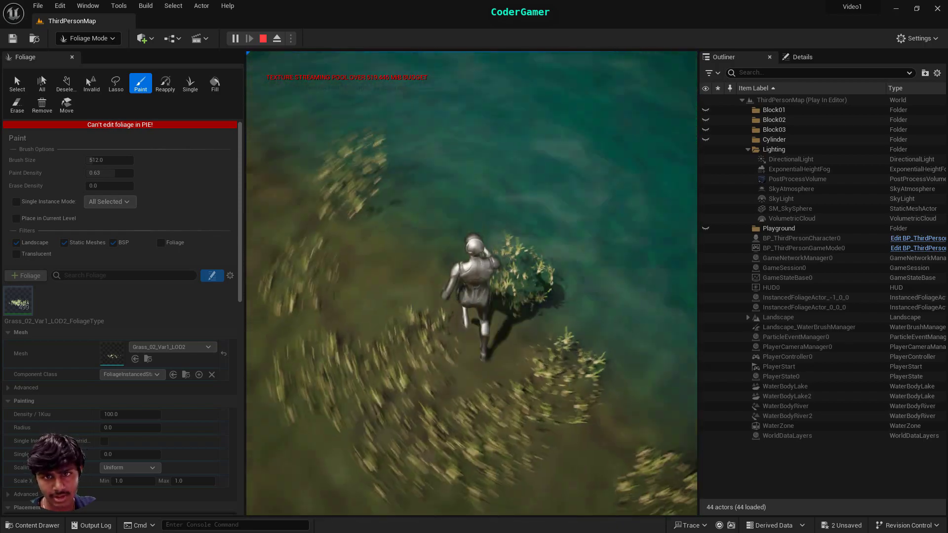
{"action": "key", "text": "w"}
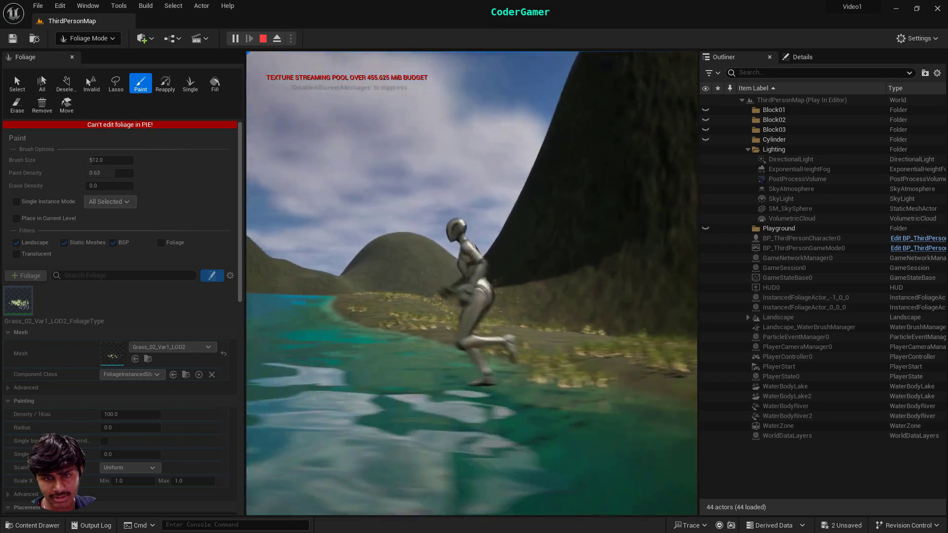
{"action": "key", "text": "w"}
{"action": "key", "text": "Escape"}
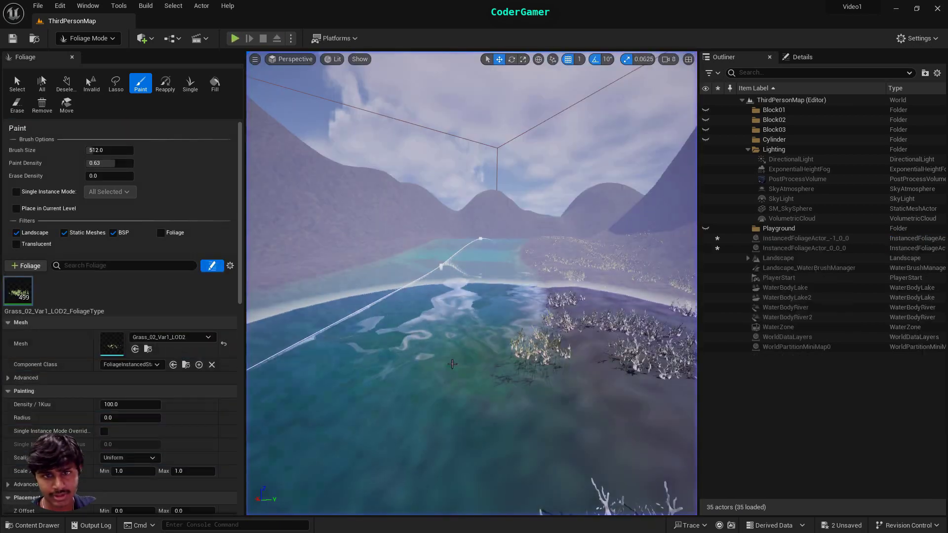
{"action": "left_click", "coordinate": [452, 364]}
{"action": "scroll", "coordinate": [450, 362], "scroll_direction": "down", "scroll_amount": 5}
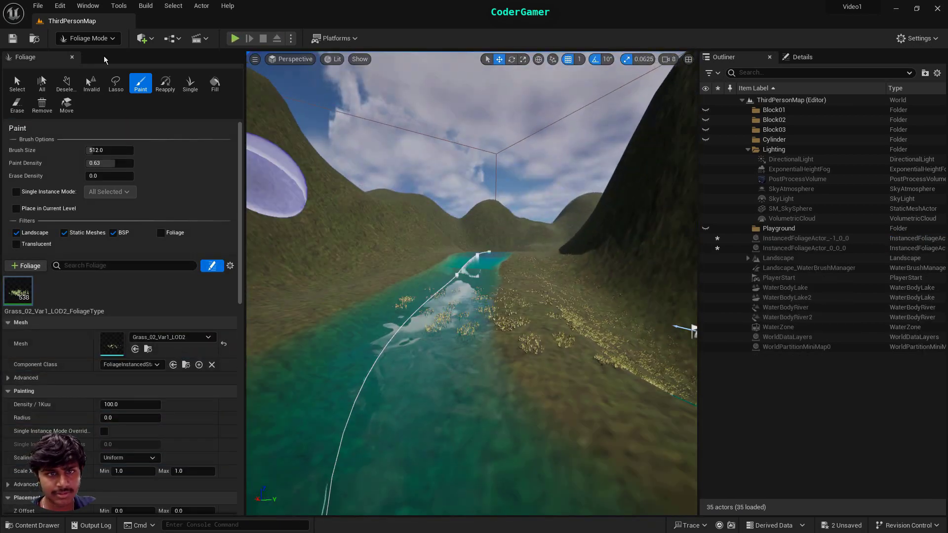
{"action": "key", "text": "ctrl+z"}
Step: Switch to Selection mode, select the WaterBodyRiver actor in the valley, and open its details
{"action": "left_click", "coordinate": [89, 38]}
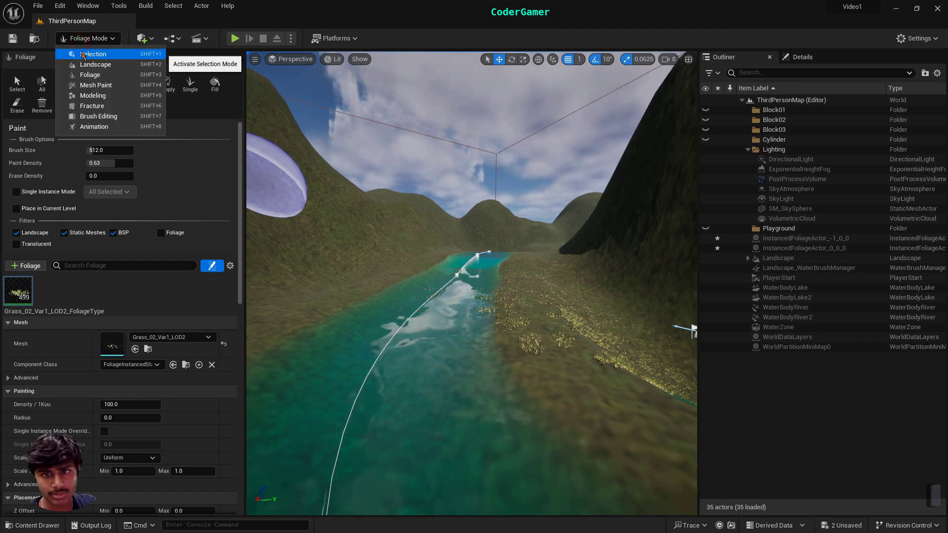
{"action": "left_click", "coordinate": [82, 55]}
{"action": "left_click", "coordinate": [361, 353]}
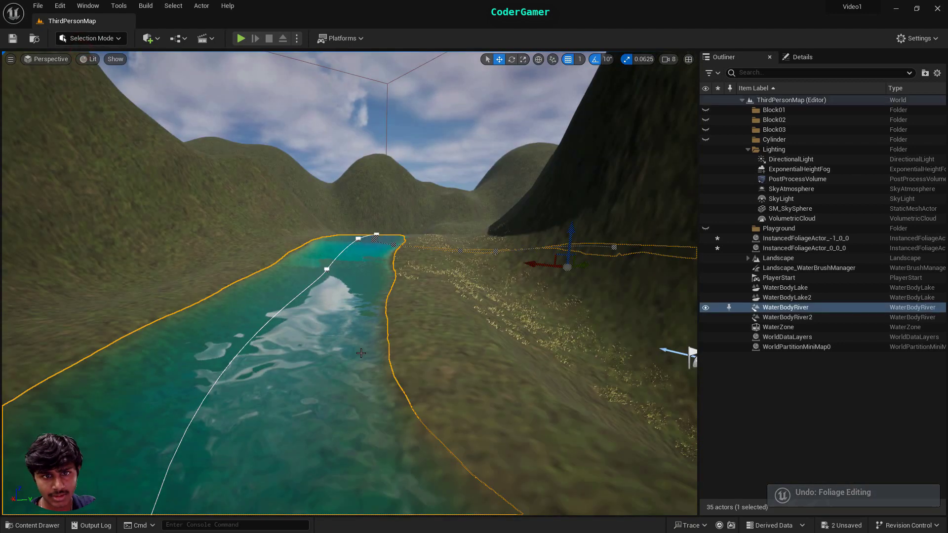
{"action": "left_click", "coordinate": [803, 57]}
Step: Filter the river's properties by "collision" and set its Pawn response to Overlap, keeping PhysicsBody on Block
{"action": "scroll", "coordinate": [829, 383], "scroll_direction": "down", "scroll_amount": 3}
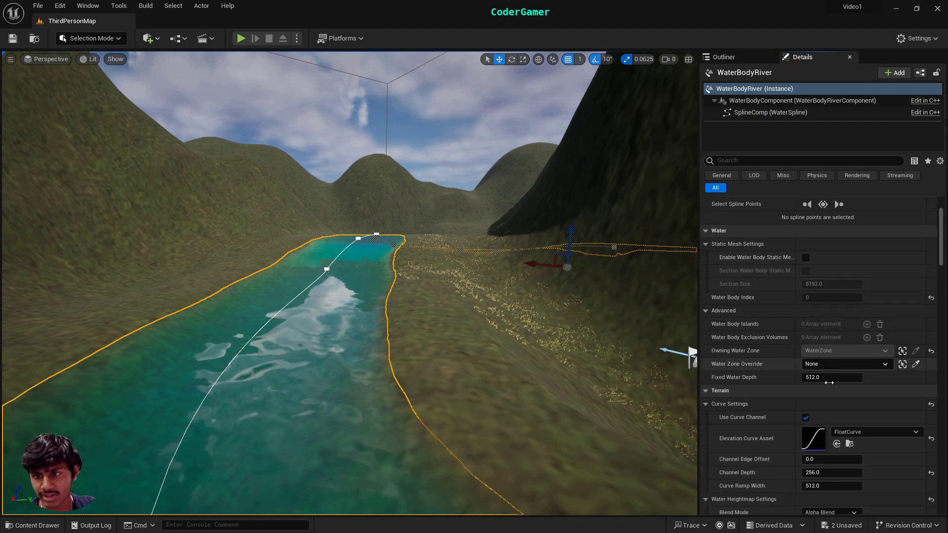
{"action": "scroll", "coordinate": [839, 400], "scroll_direction": "down", "scroll_amount": 12}
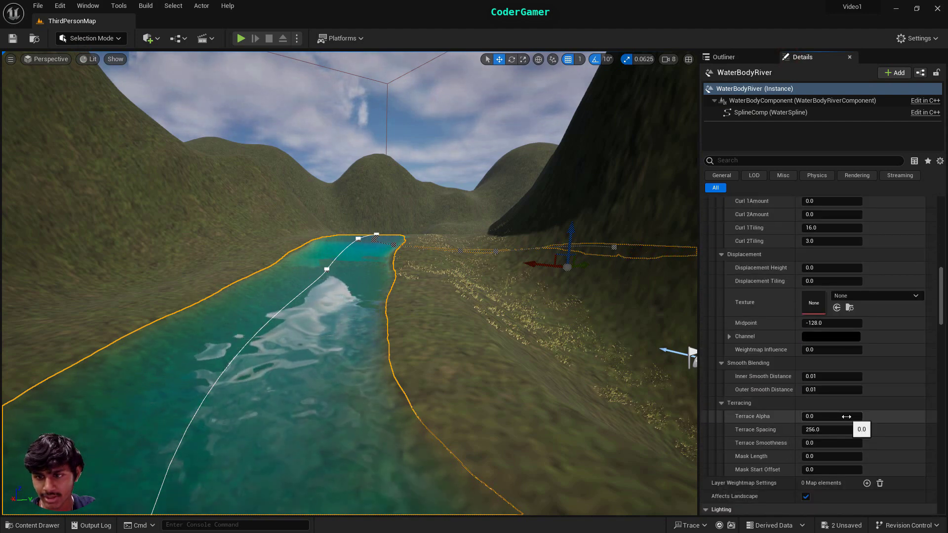
{"action": "scroll", "coordinate": [847, 417], "scroll_direction": "down", "scroll_amount": 10}
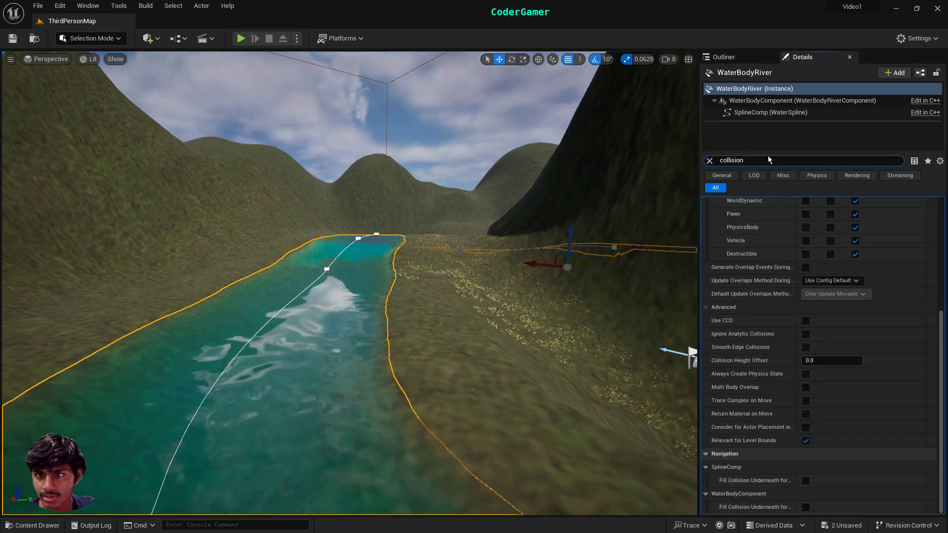
{"action": "scroll", "coordinate": [825, 274], "scroll_direction": "up", "scroll_amount": 3}
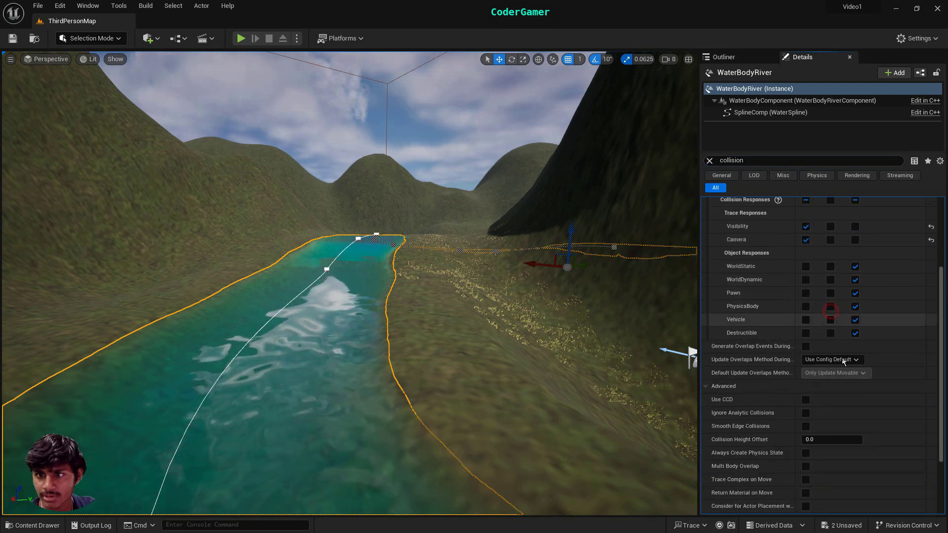
{"action": "scroll", "coordinate": [844, 371], "scroll_direction": "up", "scroll_amount": 3}
{"action": "left_click", "coordinate": [830, 371]}
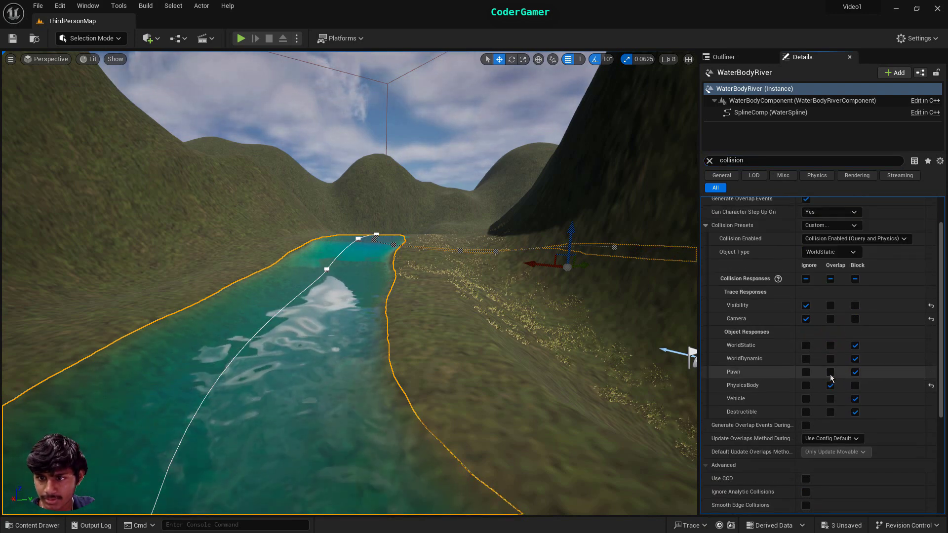
{"action": "left_click", "coordinate": [855, 385]}
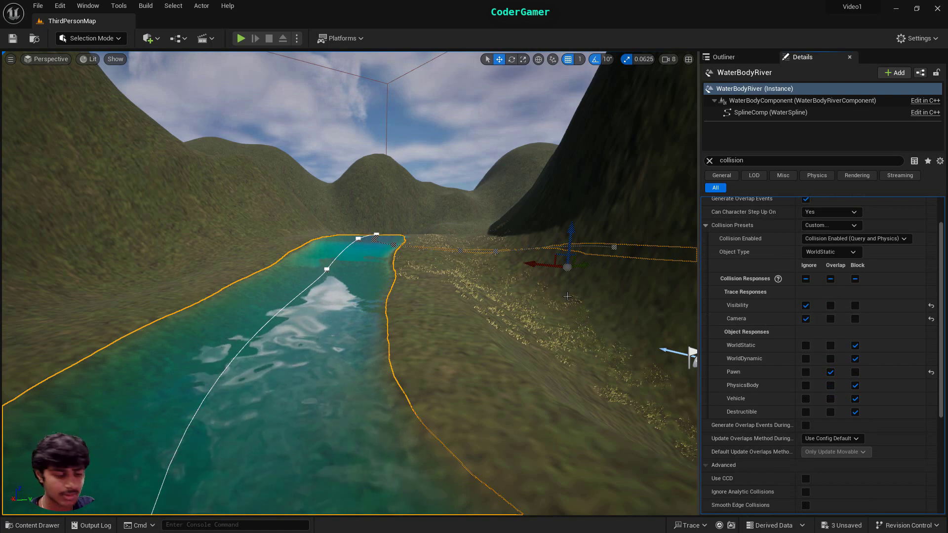
Step: Play-test the level again, walking the character through the grass along the riverbank, and end the session
{"action": "left_click", "coordinate": [541, 310]}
{"action": "key", "text": "alt+p"}
{"action": "key", "text": "w"}
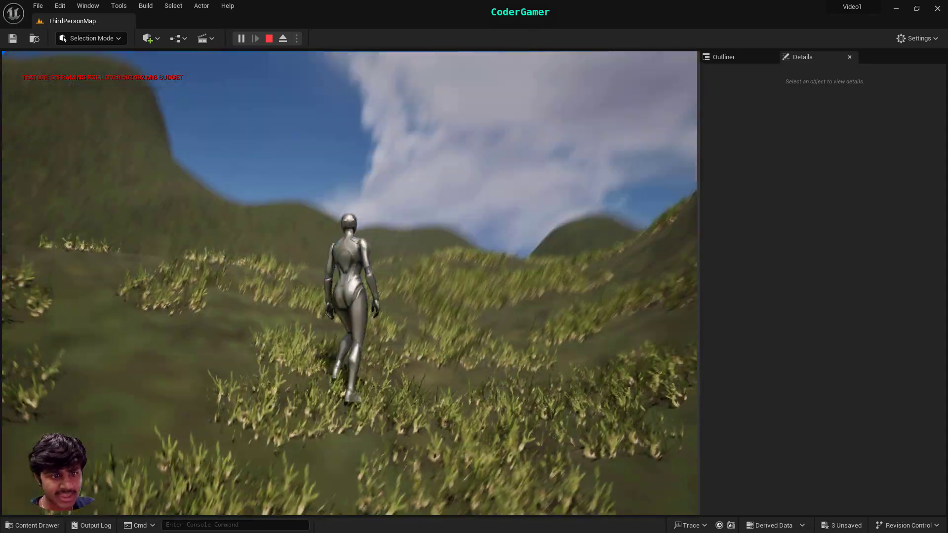
{"action": "key", "text": "w"}
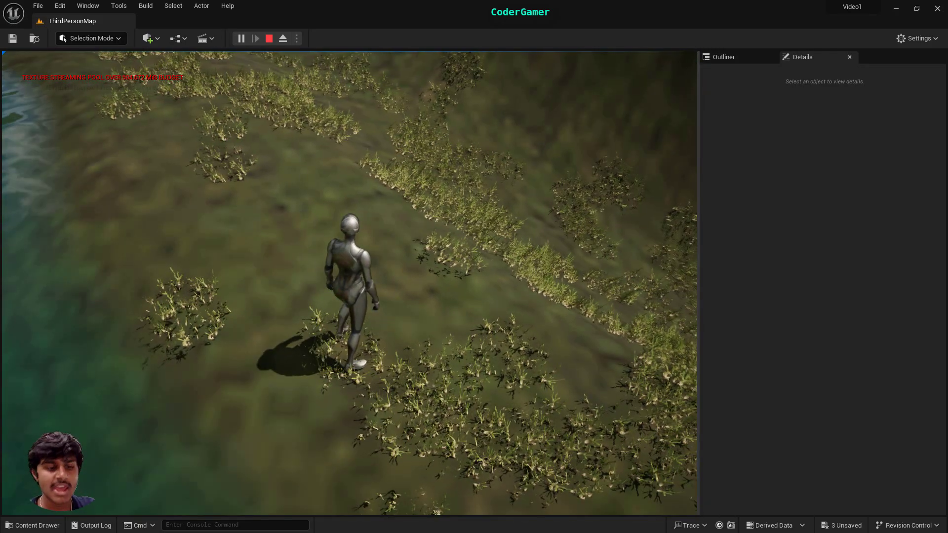
{"action": "key", "text": "Escape"}
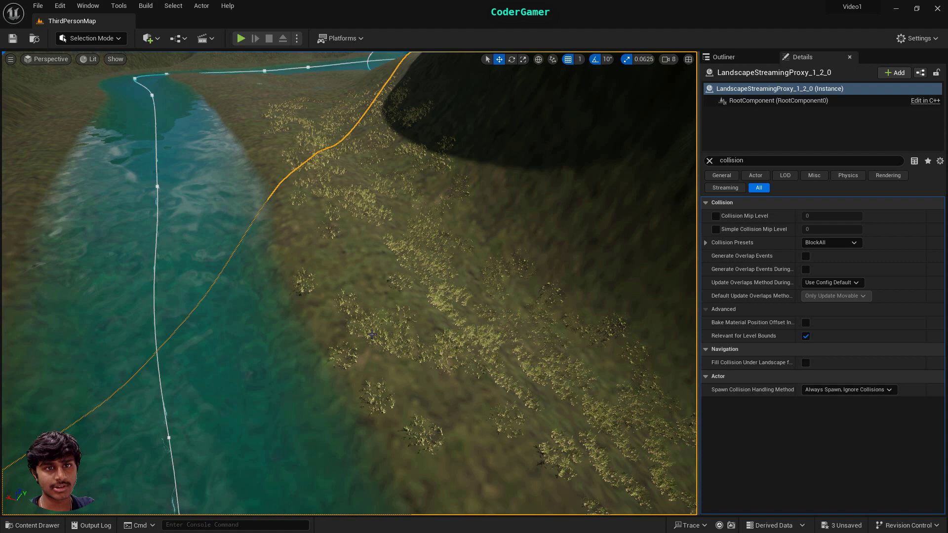
Step: Return to Foliage mode and select the Grass_02_Var1_LOD2 foliage type for painting
{"action": "scroll", "coordinate": [372, 335], "scroll_direction": "down", "scroll_amount": 3}
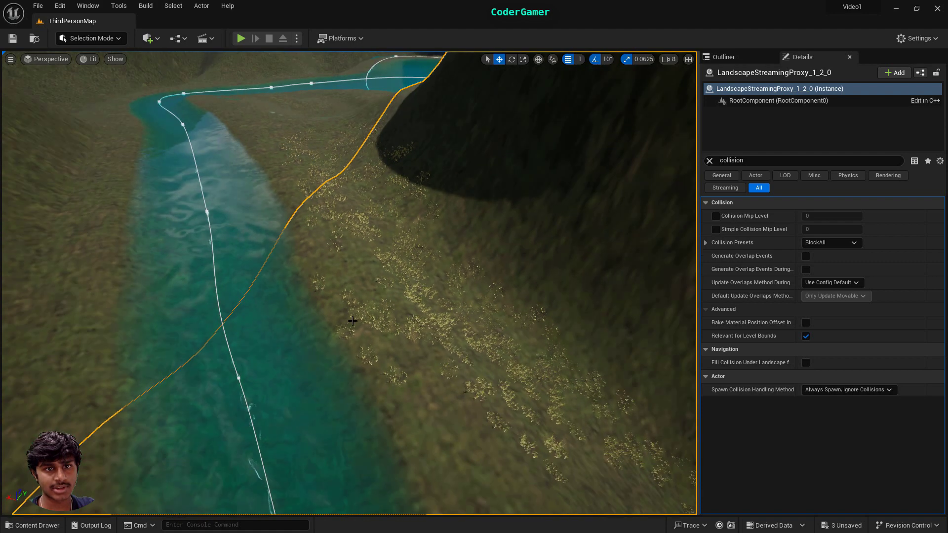
{"action": "left_click", "coordinate": [89, 38]}
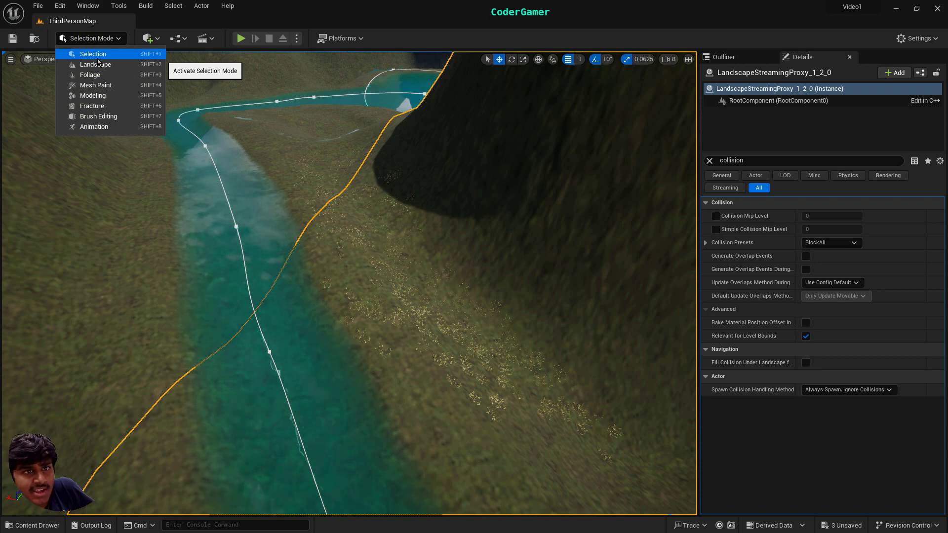
{"action": "left_click", "coordinate": [98, 55]}
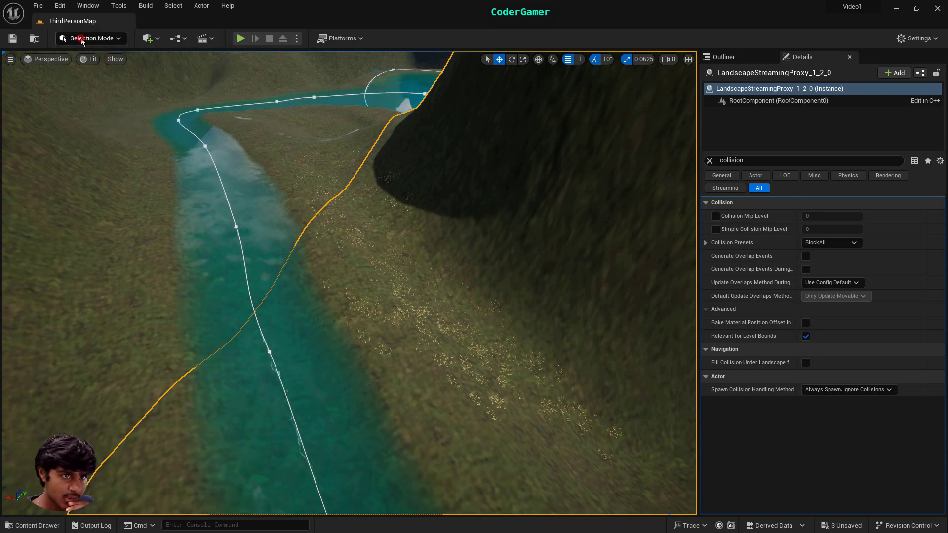
{"action": "left_click", "coordinate": [82, 39]}
{"action": "left_click", "coordinate": [98, 76]}
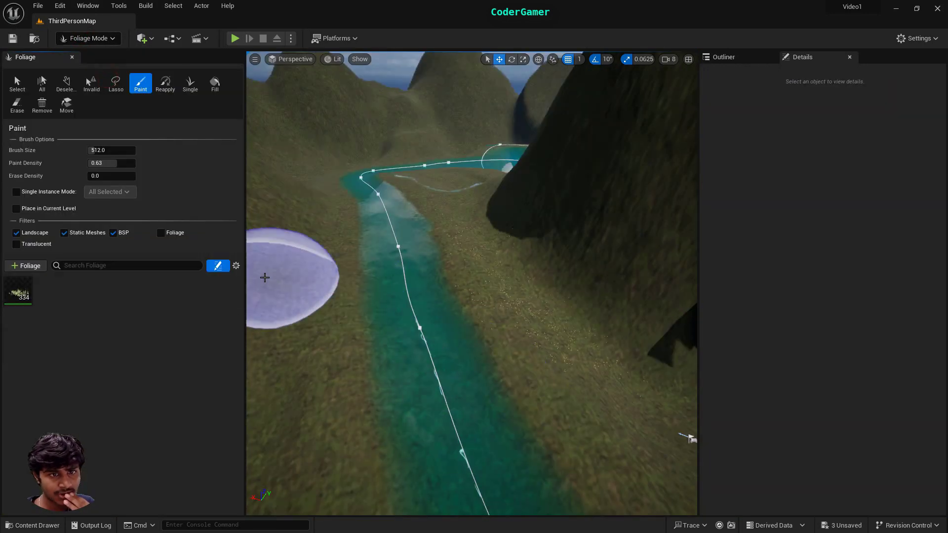
{"action": "left_click", "coordinate": [25, 296]}
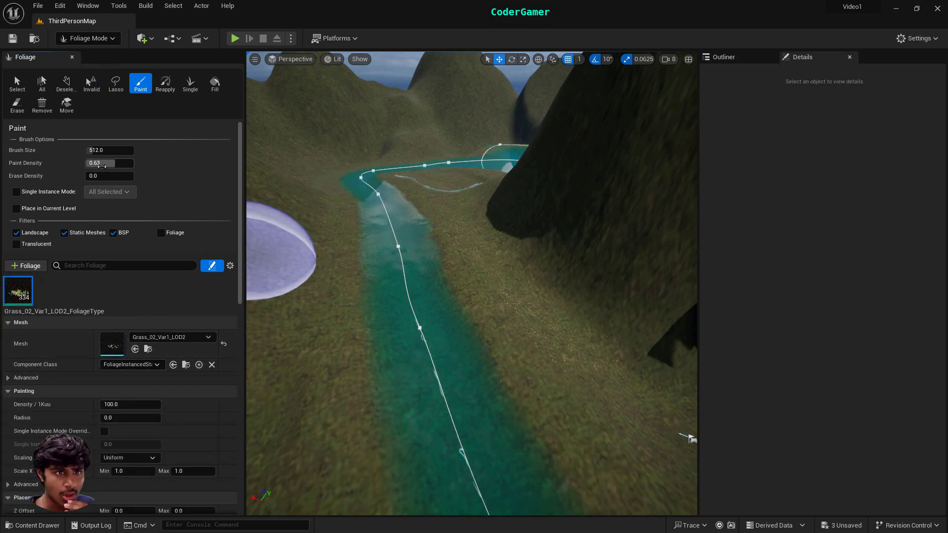
Step: Set the paint density to 1.0 and paint denser grass over the bank between the steep hill and the river
{"action": "mouse_move", "coordinate": [269, 251]}
{"action": "left_mouse_down"}
{"action": "mouse_move", "coordinate": [525, 248]}
{"action": "mouse_move", "coordinate": [561, 373]}
{"action": "mouse_move", "coordinate": [487, 265]}
{"action": "mouse_move", "coordinate": [508, 338]}
{"action": "left_mouse_up"}
{"action": "right_click_drag", "start_coordinate": [508, 339], "coordinate": [482, 305]}
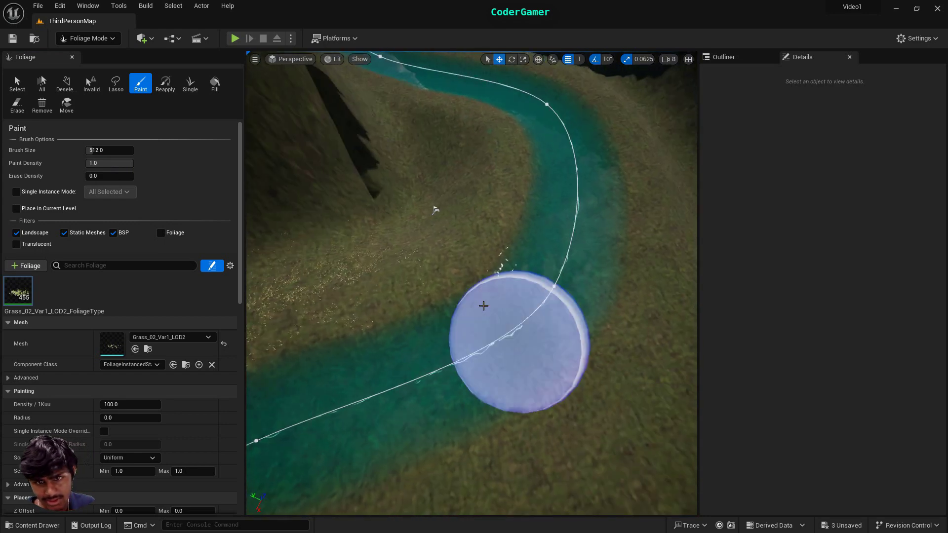
{"action": "mouse_move", "coordinate": [386, 264]}
{"action": "left_mouse_down"}
{"action": "mouse_move", "coordinate": [380, 271]}
{"action": "mouse_move", "coordinate": [446, 235]}
{"action": "mouse_move", "coordinate": [466, 193]}
{"action": "mouse_move", "coordinate": [464, 159]}
{"action": "mouse_move", "coordinate": [329, 203]}
{"action": "mouse_move", "coordinate": [365, 167]}
{"action": "mouse_move", "coordinate": [408, 190]}
{"action": "mouse_move", "coordinate": [472, 305]}
{"action": "mouse_move", "coordinate": [411, 132]}
{"action": "mouse_move", "coordinate": [474, 161]}
{"action": "mouse_move", "coordinate": [473, 179]}
{"action": "left_mouse_up"}
{"action": "right_click_drag", "start_coordinate": [533, 311], "coordinate": [405, 318]}
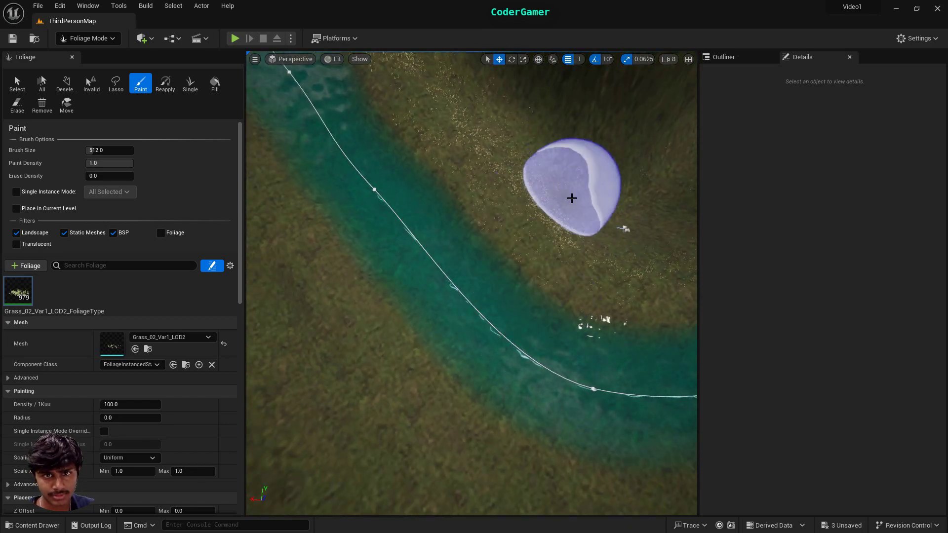
{"action": "scroll", "coordinate": [568, 200], "scroll_direction": "up", "scroll_amount": 2}
{"action": "scroll", "coordinate": [502, 276], "scroll_direction": "up", "scroll_amount": 5}
{"action": "right_click_drag", "start_coordinate": [516, 291], "coordinate": [583, 217]}
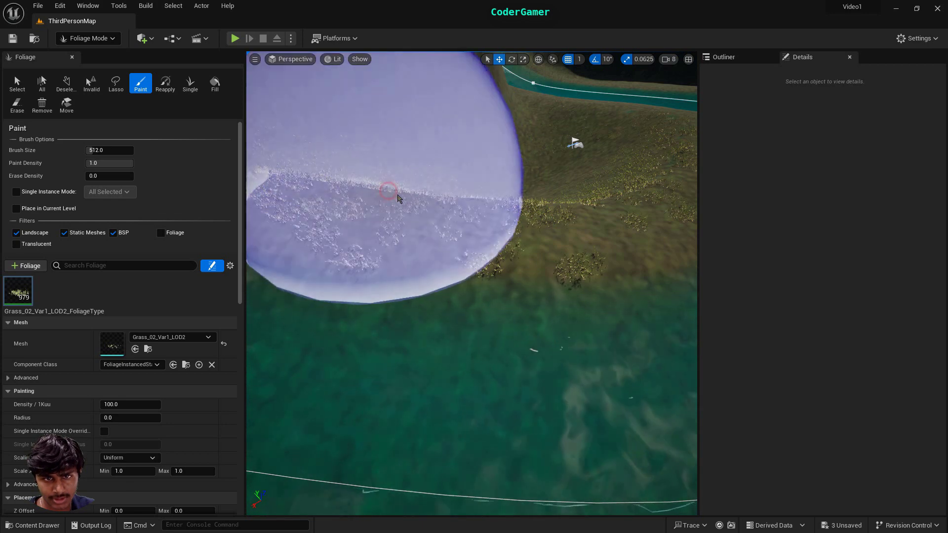
{"action": "left_click_drag", "start_coordinate": [414, 199], "coordinate": [534, 205]}
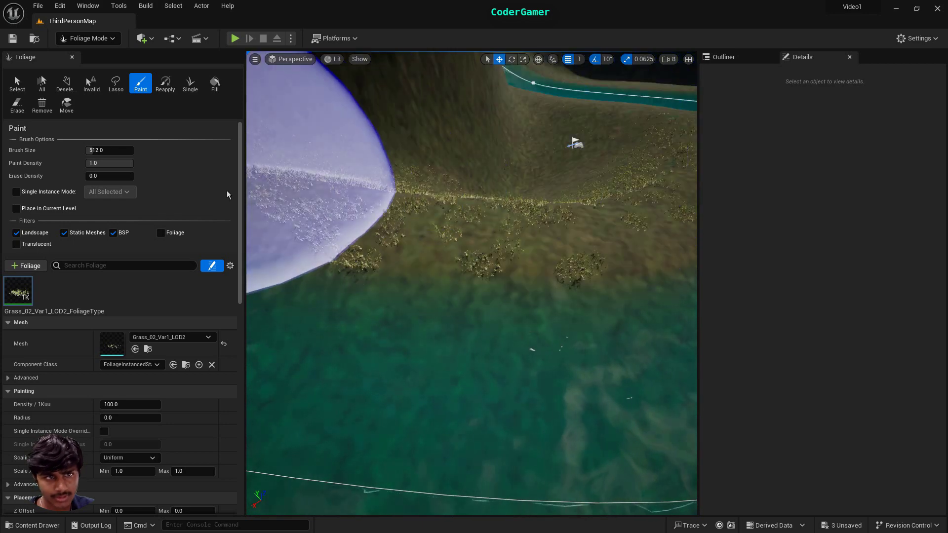
Step: Reduce the brush size to about 82.75 and fill the bare gaps in the grass near the water's edge
{"action": "left_click_drag", "start_coordinate": [111, 151], "coordinate": [106, 152]}
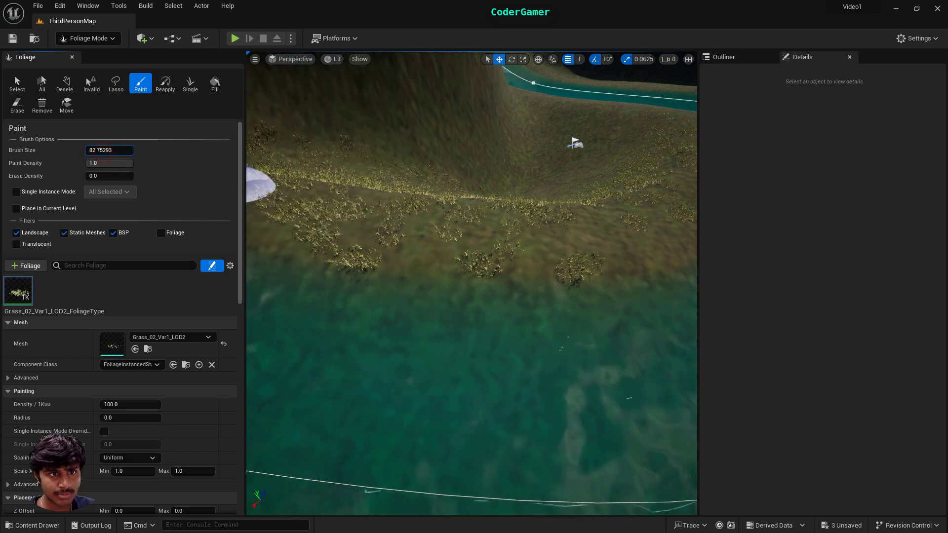
{"action": "mouse_move", "coordinate": [385, 240]}
{"action": "left_mouse_down"}
{"action": "mouse_move", "coordinate": [375, 244]}
{"action": "mouse_move", "coordinate": [558, 248]}
{"action": "mouse_move", "coordinate": [619, 234]}
{"action": "left_mouse_up"}
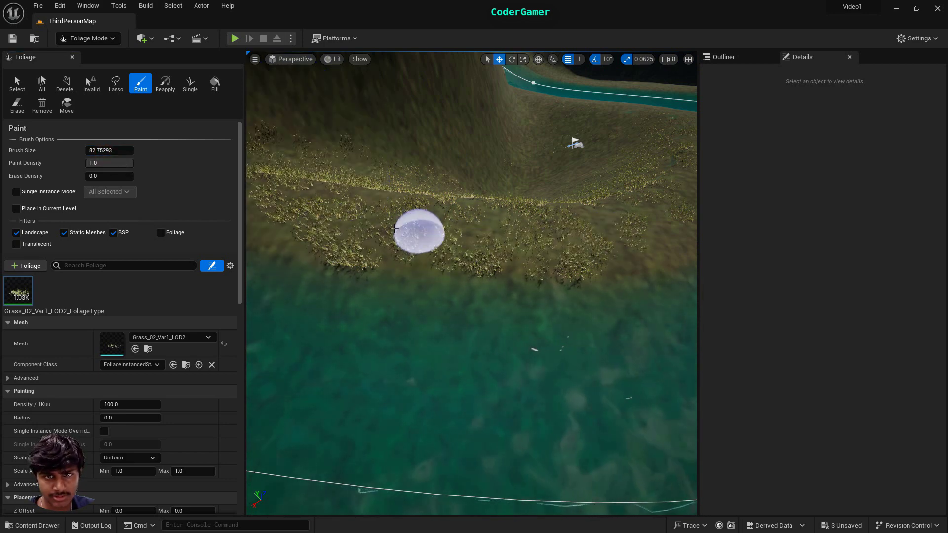
{"action": "right_click_drag", "start_coordinate": [407, 216], "coordinate": [487, 242]}
{"action": "mouse_move", "coordinate": [440, 161]}
{"action": "left_mouse_down"}
{"action": "mouse_move", "coordinate": [512, 112]}
{"action": "mouse_move", "coordinate": [523, 154]}
{"action": "mouse_move", "coordinate": [494, 159]}
{"action": "mouse_move", "coordinate": [493, 139]}
{"action": "mouse_move", "coordinate": [507, 126]}
{"action": "left_mouse_up"}
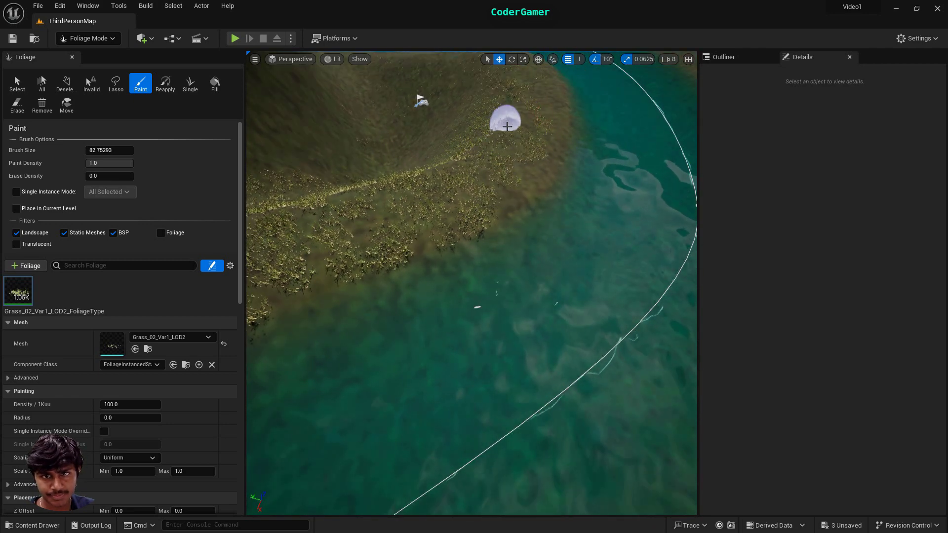
Step: Paint grass over the bare strip at the foot of the steep hill and around the inner bank of the river bend
{"action": "right_click_drag", "start_coordinate": [493, 230], "coordinate": [520, 183]}
{"action": "mouse_move", "coordinate": [454, 245]}
{"action": "right_mouse_down"}
{"action": "mouse_move", "coordinate": [455, 262]}
{"action": "mouse_move", "coordinate": [434, 212]}
{"action": "mouse_move", "coordinate": [355, 197]}
{"action": "mouse_move", "coordinate": [296, 302]}
{"action": "right_mouse_up"}
{"action": "left_click_drag", "start_coordinate": [469, 347], "coordinate": [389, 327]}
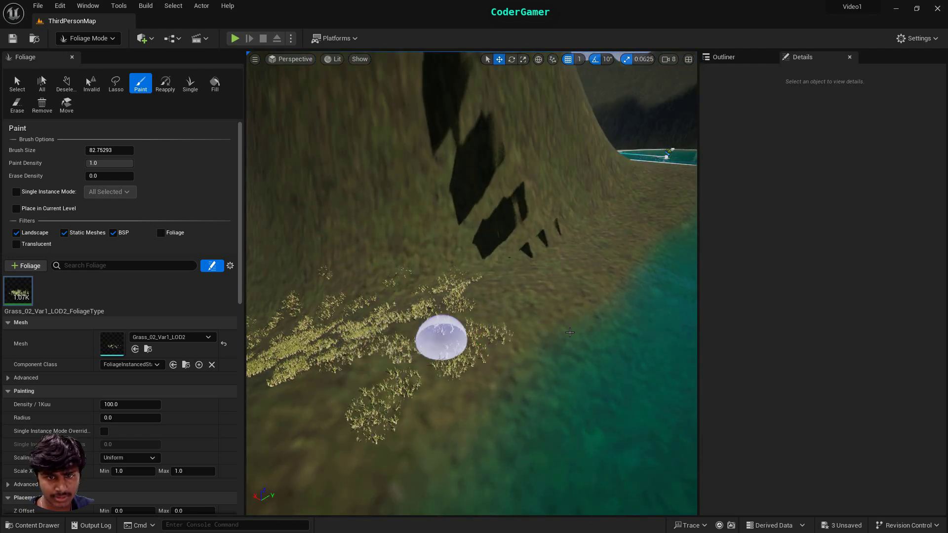
{"action": "right_click_drag", "start_coordinate": [569, 332], "coordinate": [554, 335]}
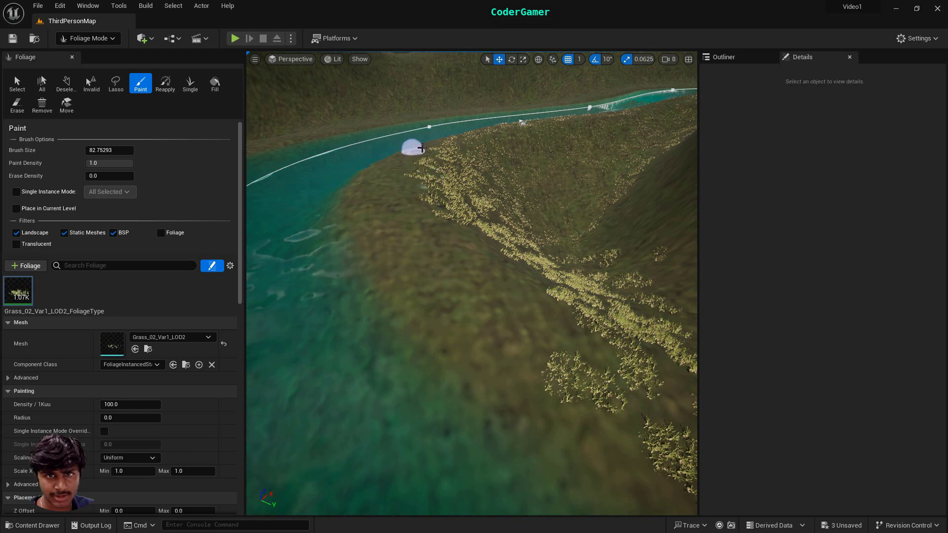
{"action": "mouse_move", "coordinate": [435, 143]}
{"action": "left_mouse_down"}
{"action": "mouse_move", "coordinate": [405, 163]}
{"action": "mouse_move", "coordinate": [376, 214]}
{"action": "mouse_move", "coordinate": [421, 256]}
{"action": "mouse_move", "coordinate": [588, 365]}
{"action": "mouse_move", "coordinate": [565, 315]}
{"action": "mouse_move", "coordinate": [401, 183]}
{"action": "mouse_move", "coordinate": [494, 247]}
{"action": "left_mouse_up"}
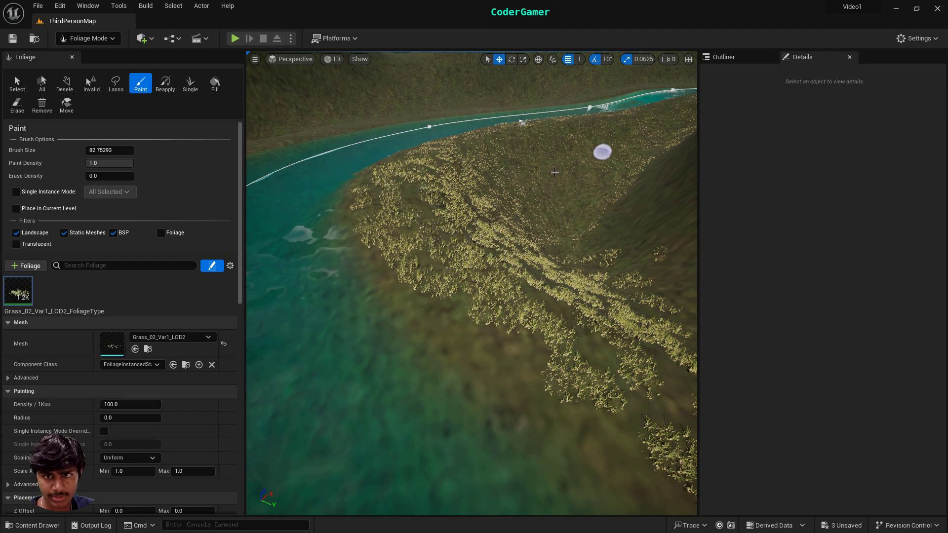
Step: Fill the gaps along the grass edge near the water and extend the grass along the bank towards the lake
{"action": "right_click_drag", "start_coordinate": [530, 299], "coordinate": [600, 348]}
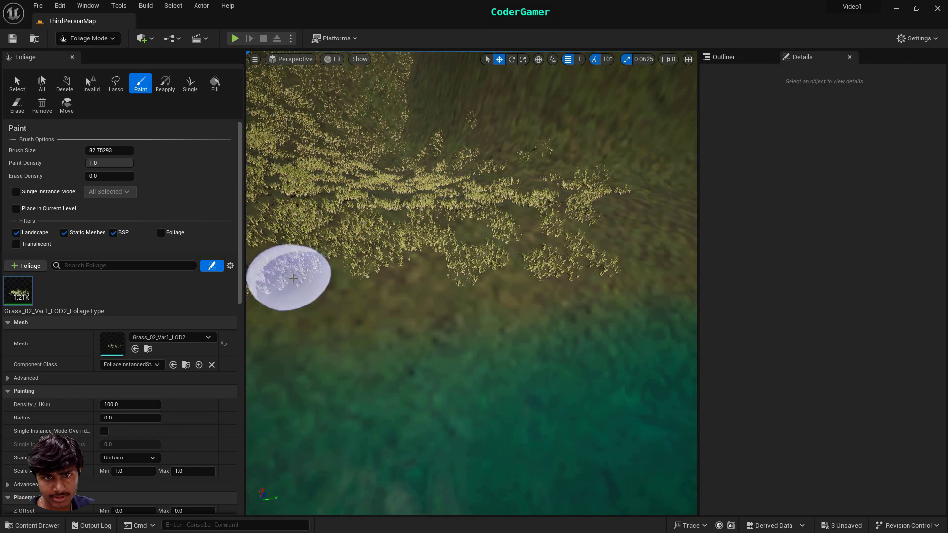
{"action": "mouse_move", "coordinate": [292, 278]}
{"action": "left_mouse_down"}
{"action": "mouse_move", "coordinate": [481, 260]}
{"action": "mouse_move", "coordinate": [307, 217]}
{"action": "mouse_move", "coordinate": [554, 232]}
{"action": "mouse_move", "coordinate": [340, 217]}
{"action": "left_mouse_up"}
{"action": "right_click_drag", "start_coordinate": [341, 217], "coordinate": [469, 219]}
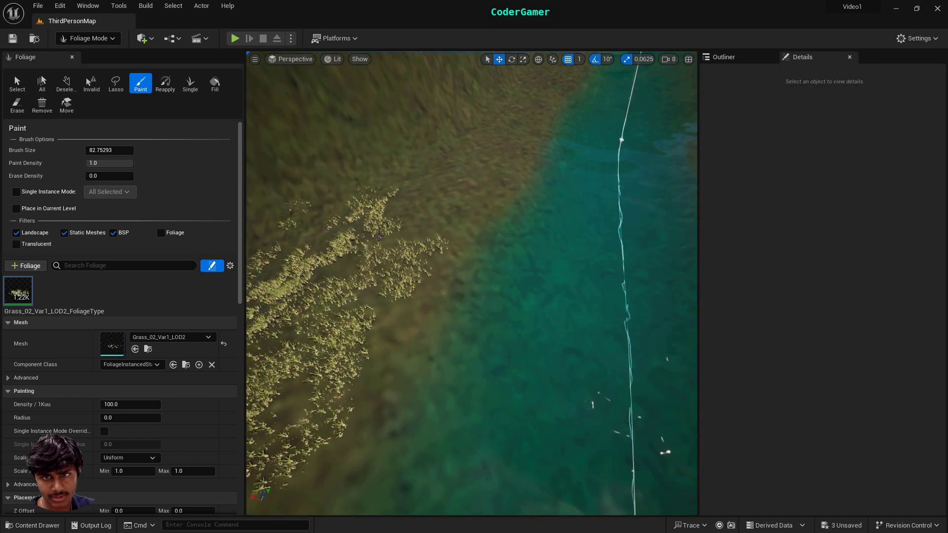
{"action": "mouse_move", "coordinate": [461, 142]}
{"action": "left_mouse_down"}
{"action": "mouse_move", "coordinate": [418, 229]}
{"action": "mouse_move", "coordinate": [469, 150]}
{"action": "left_mouse_up"}
{"action": "right_click_drag", "start_coordinate": [470, 150], "coordinate": [528, 69]}
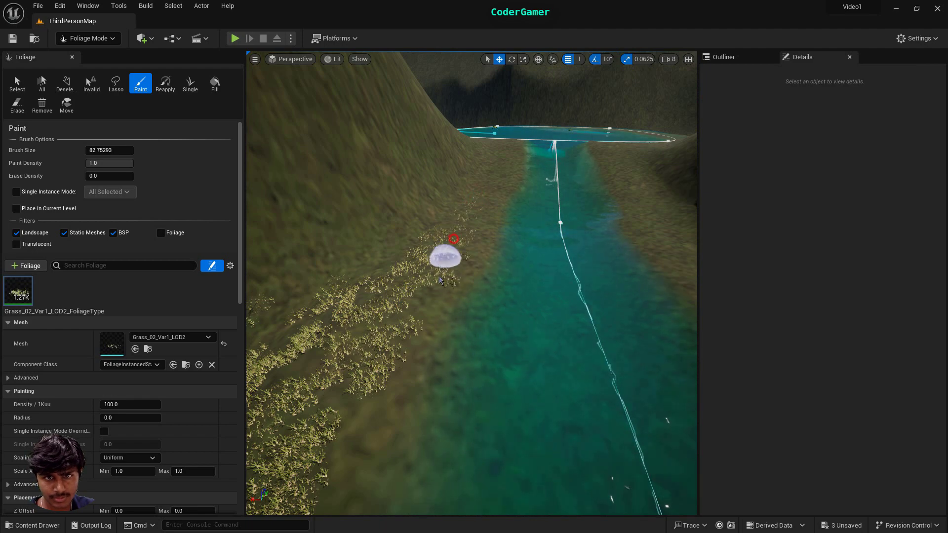
{"action": "right_click_drag", "start_coordinate": [595, 283], "coordinate": [612, 247]}
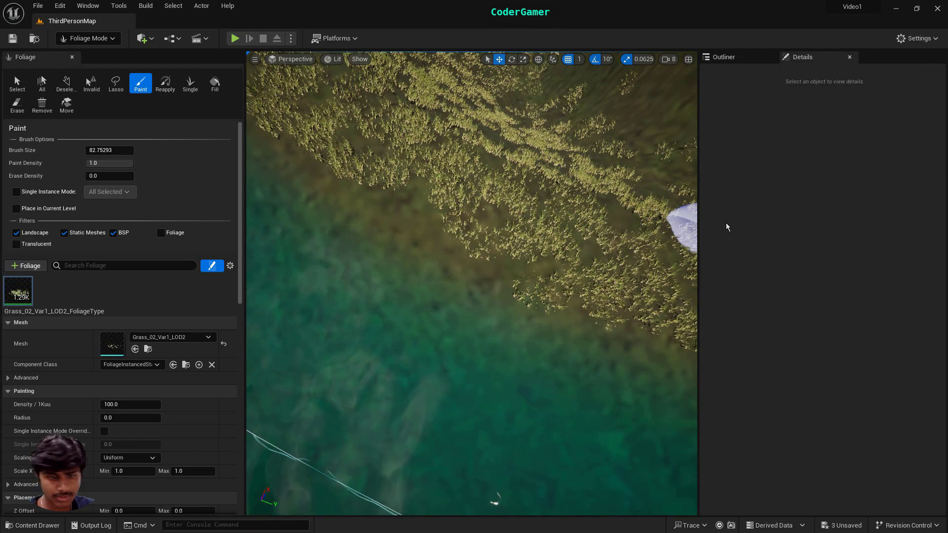
Step: Play-test the level, running the character through the grass, into the river and back onto the bank with jumps, and end the session
{"action": "key", "text": "alt+p"}
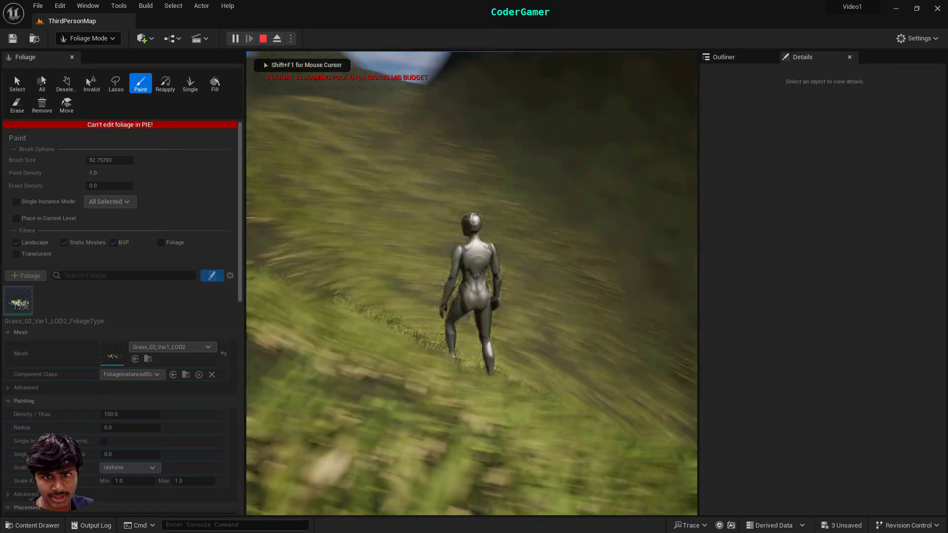
{"action": "key", "text": "w"}
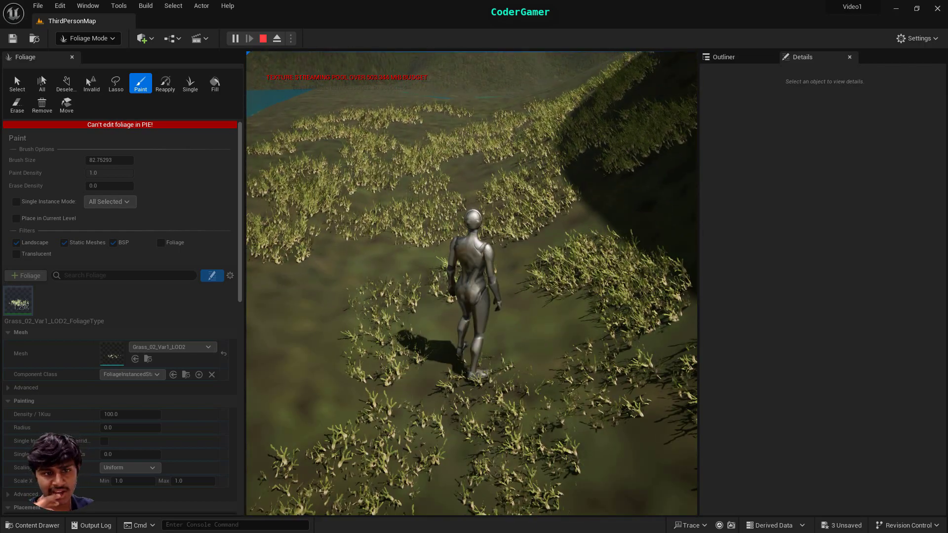
{"action": "key", "text": "w"}
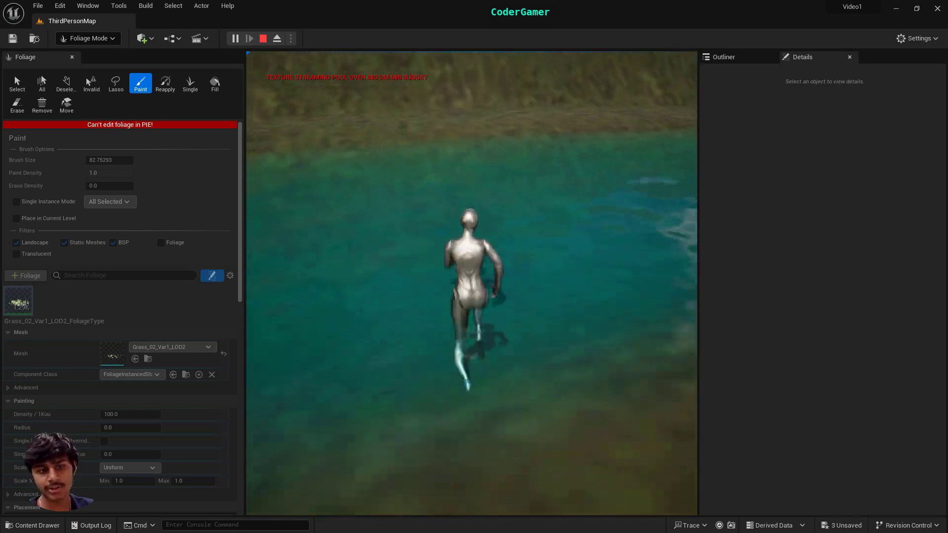
{"action": "key", "text": "w"}
{"action": "key", "text": "space"}
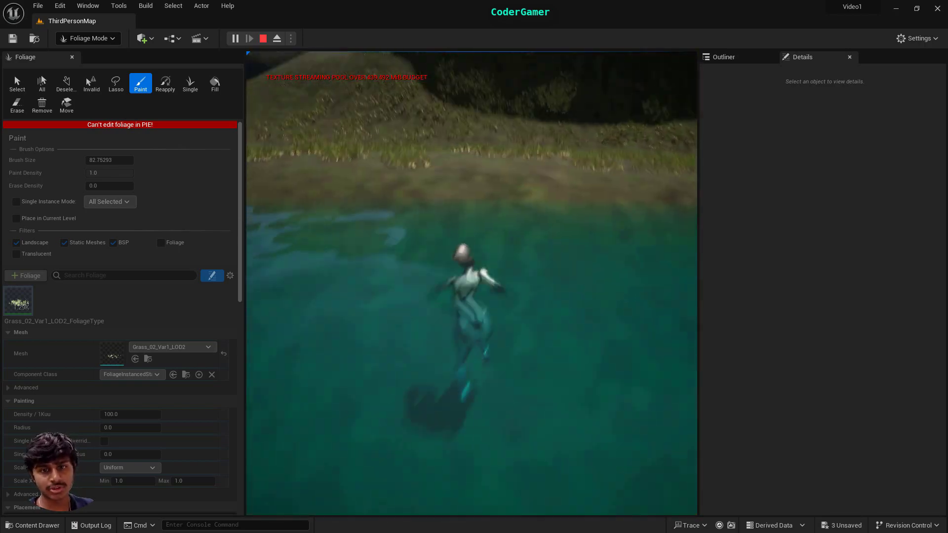
{"action": "key", "text": "space"}
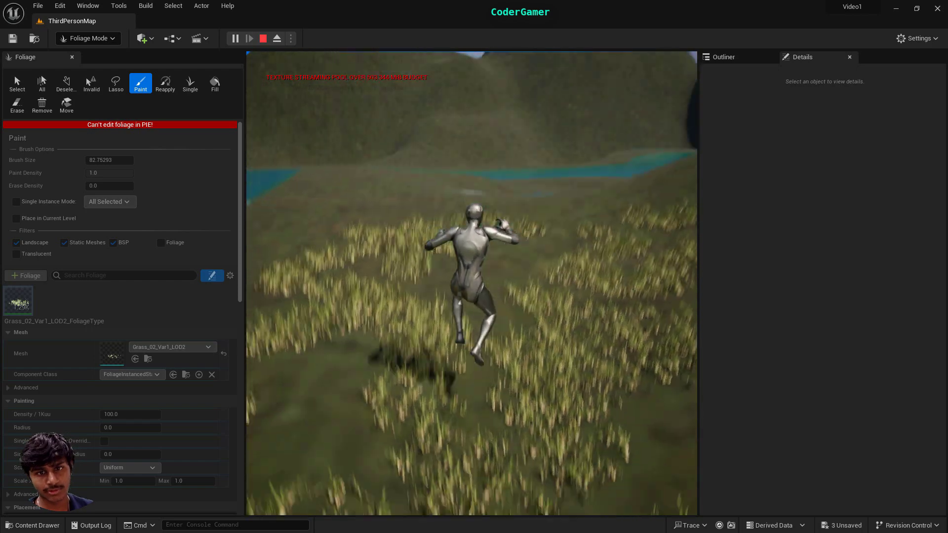
{"action": "key", "text": "Escape"}
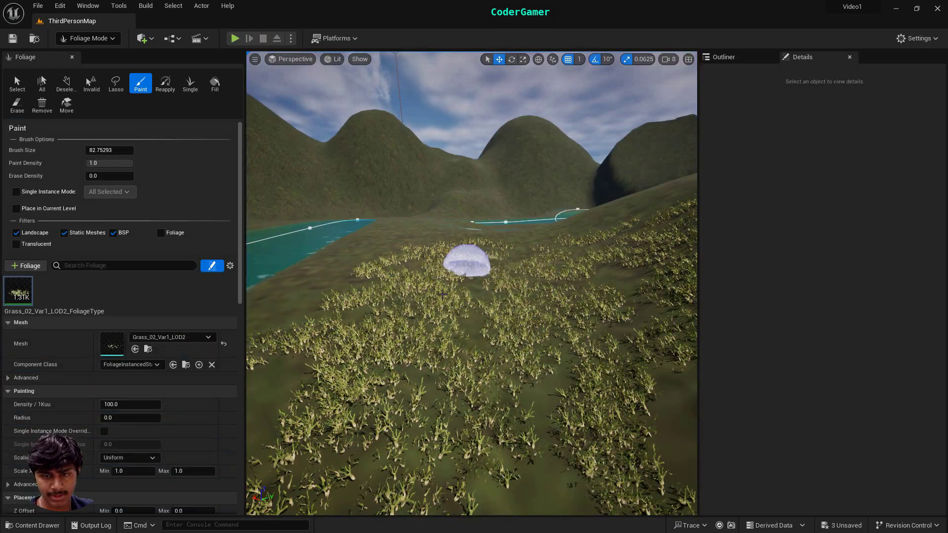
Step: Paint more grass along the shadowed foot of the steep hill beside the meadow
{"action": "right_click_drag", "start_coordinate": [442, 295], "coordinate": [495, 351]}
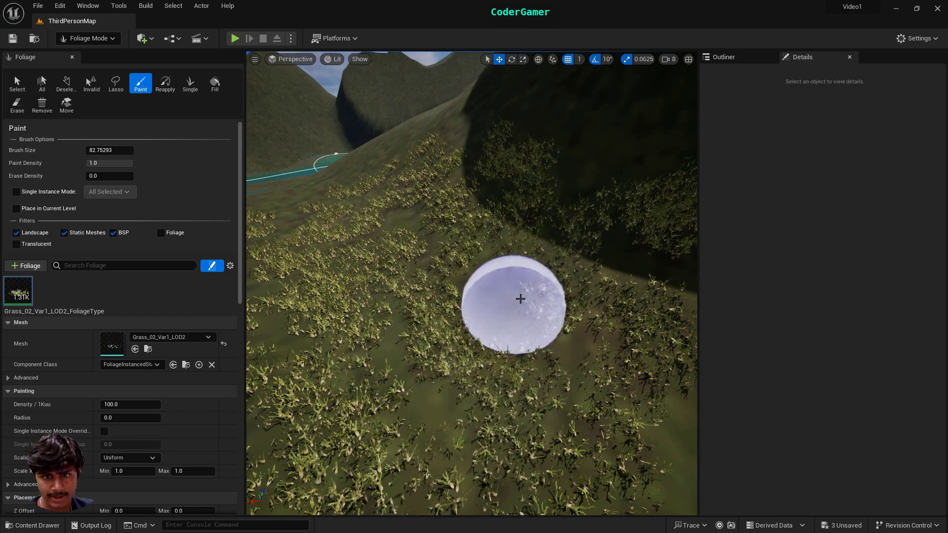
{"action": "right_click_drag", "start_coordinate": [485, 301], "coordinate": [351, 323]}
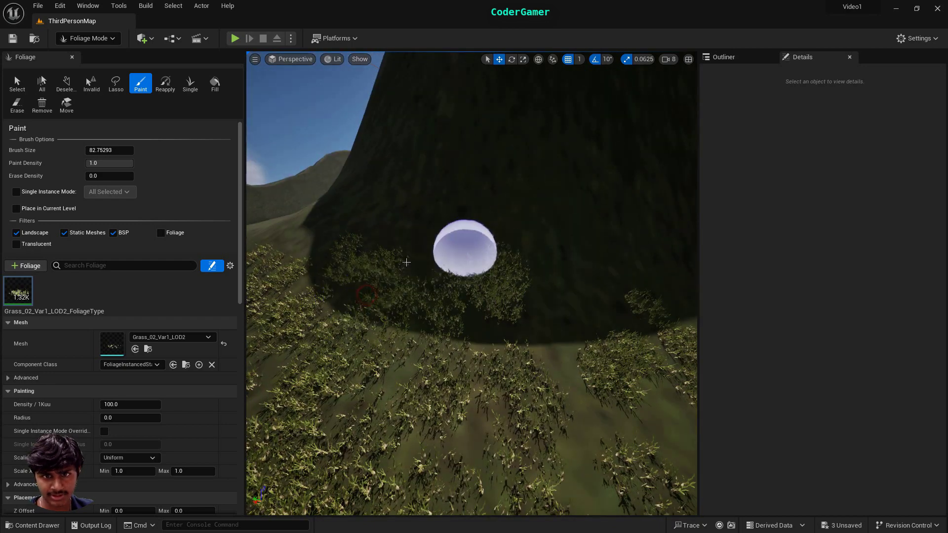
{"action": "mouse_move", "coordinate": [583, 340]}
{"action": "left_mouse_down"}
{"action": "mouse_move", "coordinate": [575, 281]}
{"action": "mouse_move", "coordinate": [632, 255]}
{"action": "left_mouse_up"}
{"action": "right_click_drag", "start_coordinate": [409, 235], "coordinate": [504, 235]}
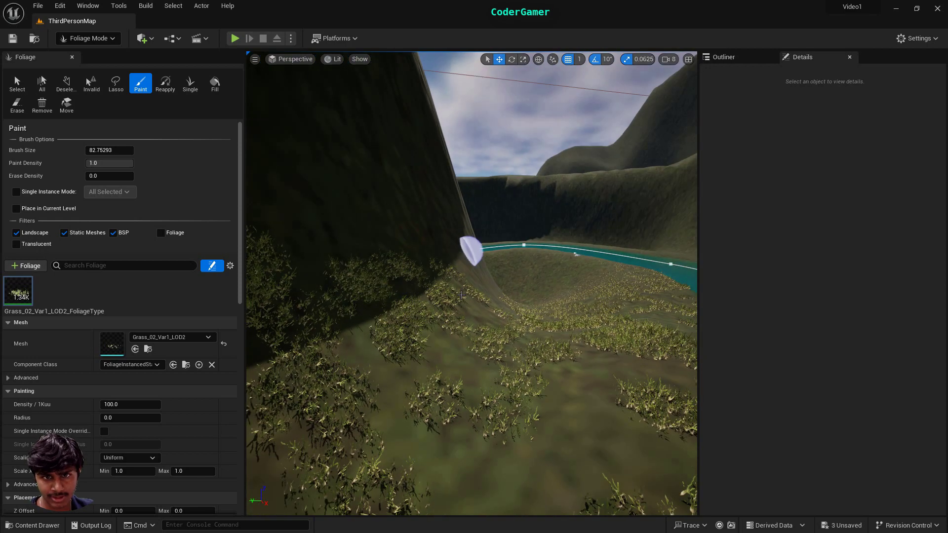
{"action": "mouse_move", "coordinate": [475, 434]}
{"action": "right_mouse_down"}
{"action": "mouse_move", "coordinate": [504, 397]}
{"action": "mouse_move", "coordinate": [548, 391]}
{"action": "mouse_move", "coordinate": [474, 444]}
{"action": "mouse_move", "coordinate": [489, 452]}
{"action": "mouse_move", "coordinate": [514, 434]}
{"action": "mouse_move", "coordinate": [468, 451]}
{"action": "mouse_move", "coordinate": [510, 400]}
{"action": "mouse_move", "coordinate": [440, 324]}
{"action": "right_mouse_up"}
{"action": "mouse_move", "coordinate": [440, 323]}
{"action": "left_mouse_down"}
{"action": "mouse_move", "coordinate": [395, 263]}
{"action": "mouse_move", "coordinate": [393, 333]}
{"action": "mouse_move", "coordinate": [414, 318]}
{"action": "left_mouse_up"}
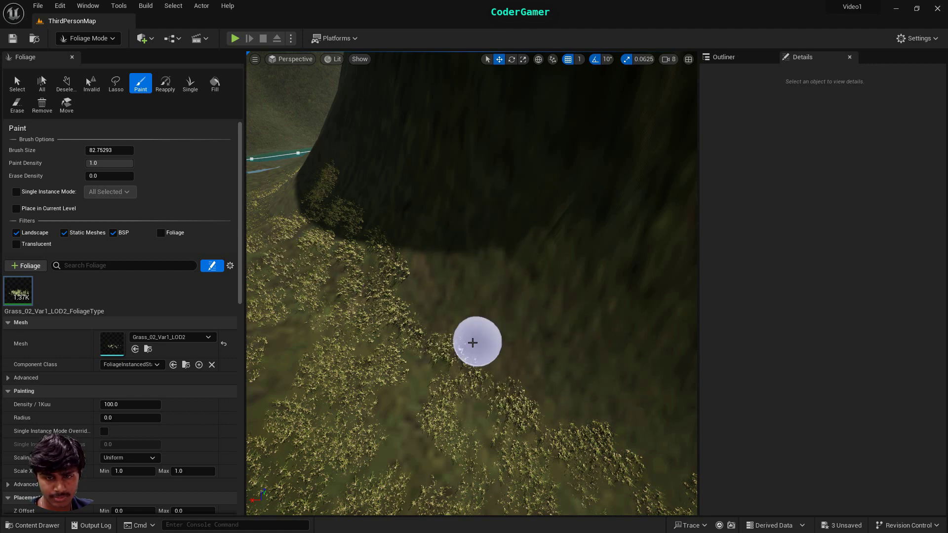
Step: Extend the grass border up the base of the hillside and thicken the sparse slope beside it
{"action": "right_click_drag", "start_coordinate": [472, 342], "coordinate": [362, 230]}
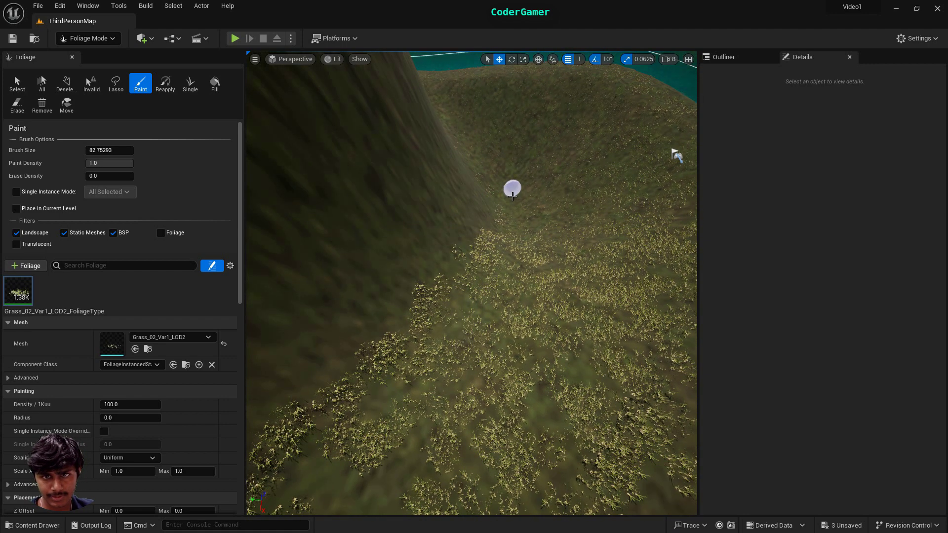
{"action": "mouse_move", "coordinate": [477, 333]}
{"action": "right_mouse_down"}
{"action": "mouse_move", "coordinate": [553, 266]}
{"action": "mouse_move", "coordinate": [560, 279]}
{"action": "mouse_move", "coordinate": [538, 368]}
{"action": "mouse_move", "coordinate": [508, 361]}
{"action": "right_mouse_up"}
{"action": "mouse_move", "coordinate": [302, 528]}
{"action": "left_mouse_down"}
{"action": "mouse_move", "coordinate": [375, 451]}
{"action": "mouse_move", "coordinate": [409, 449]}
{"action": "mouse_move", "coordinate": [374, 391]}
{"action": "mouse_move", "coordinate": [346, 423]}
{"action": "left_mouse_up"}
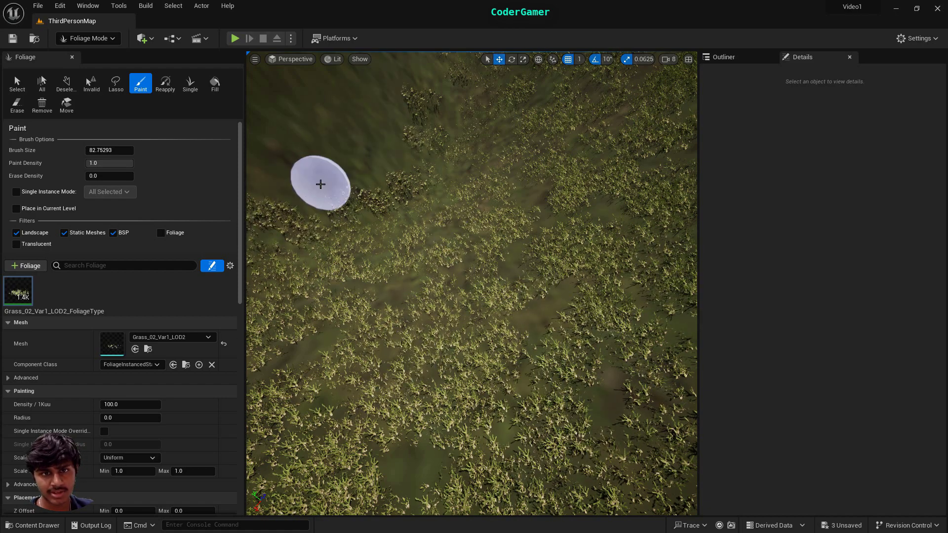
{"action": "mouse_move", "coordinate": [500, 385]}
{"action": "right_mouse_down"}
{"action": "mouse_move", "coordinate": [500, 306]}
{"action": "mouse_move", "coordinate": [500, 385]}
{"action": "right_mouse_up"}
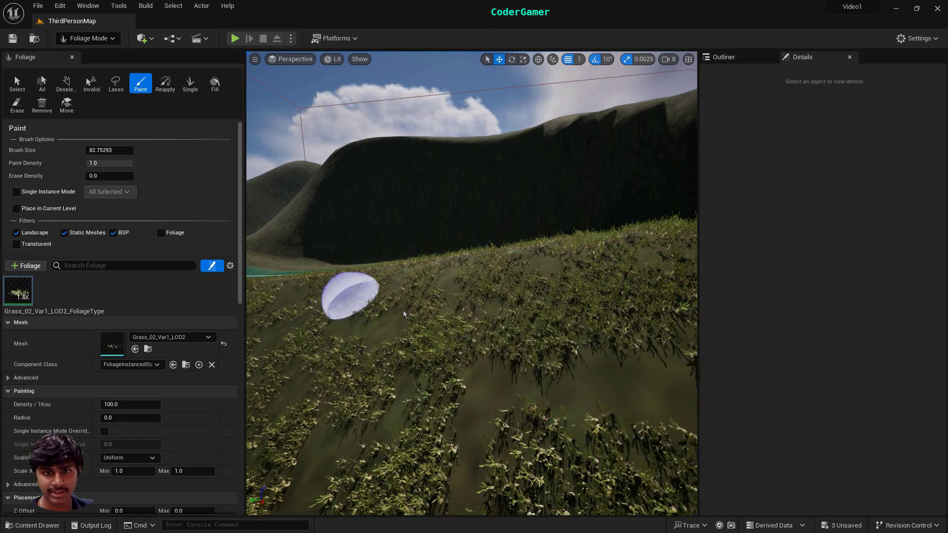
{"action": "left_click_drag", "start_coordinate": [353, 298], "coordinate": [457, 341]}
Step: Fill the remaining bare patches in the meadow between the hillside and the river
{"action": "right_click_drag", "start_coordinate": [456, 341], "coordinate": [385, 405]}
{"action": "right_click_drag", "start_coordinate": [618, 168], "coordinate": [613, 158]}
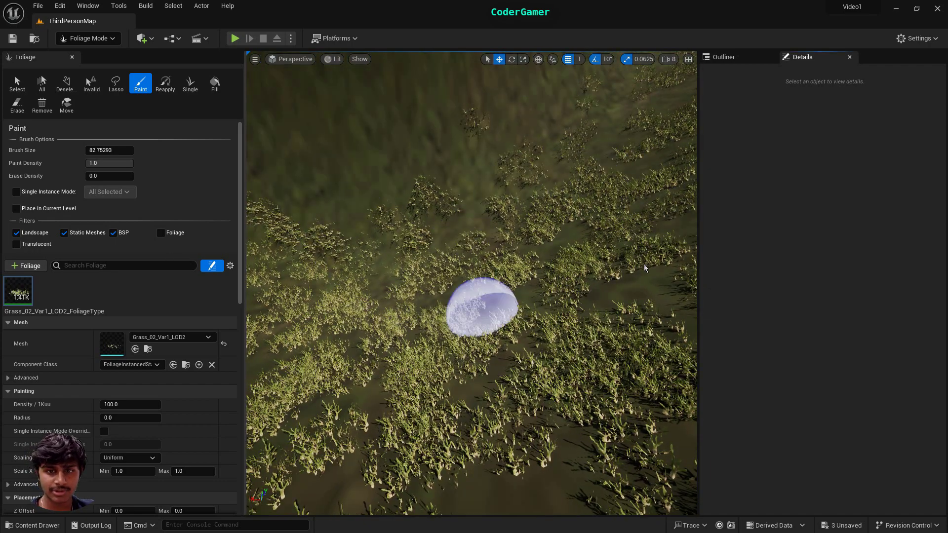
{"action": "right_click_drag", "start_coordinate": [391, 254], "coordinate": [391, 207]}
{"action": "mouse_move", "coordinate": [391, 255]}
{"action": "left_mouse_down"}
{"action": "mouse_move", "coordinate": [364, 345]}
{"action": "mouse_move", "coordinate": [317, 341]}
{"action": "mouse_move", "coordinate": [313, 330]}
{"action": "mouse_move", "coordinate": [331, 261]}
{"action": "left_mouse_up"}
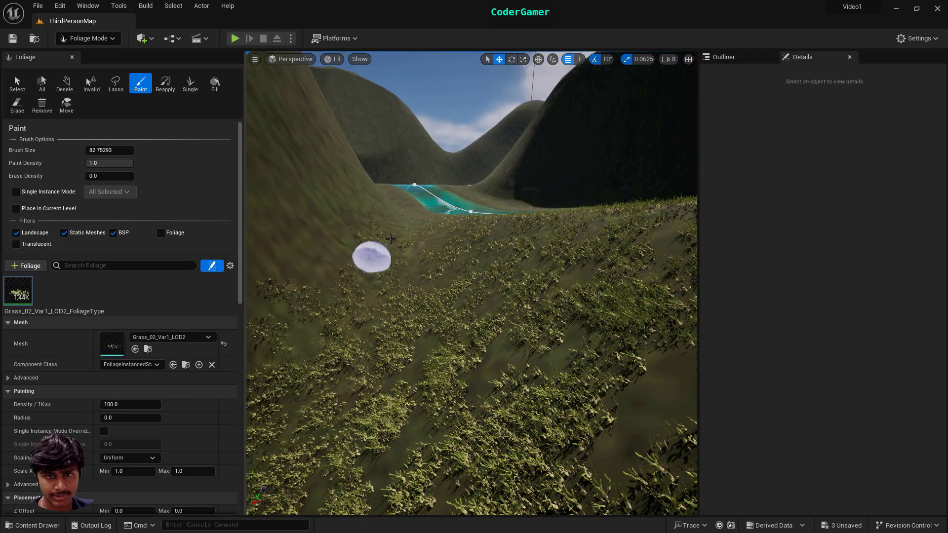
{"action": "mouse_move", "coordinate": [347, 294]}
{"action": "left_mouse_down"}
{"action": "mouse_move", "coordinate": [519, 307]}
{"action": "mouse_move", "coordinate": [370, 423]}
{"action": "mouse_move", "coordinate": [370, 392]}
{"action": "mouse_move", "coordinate": [527, 365]}
{"action": "mouse_move", "coordinate": [613, 433]}
{"action": "left_mouse_up"}
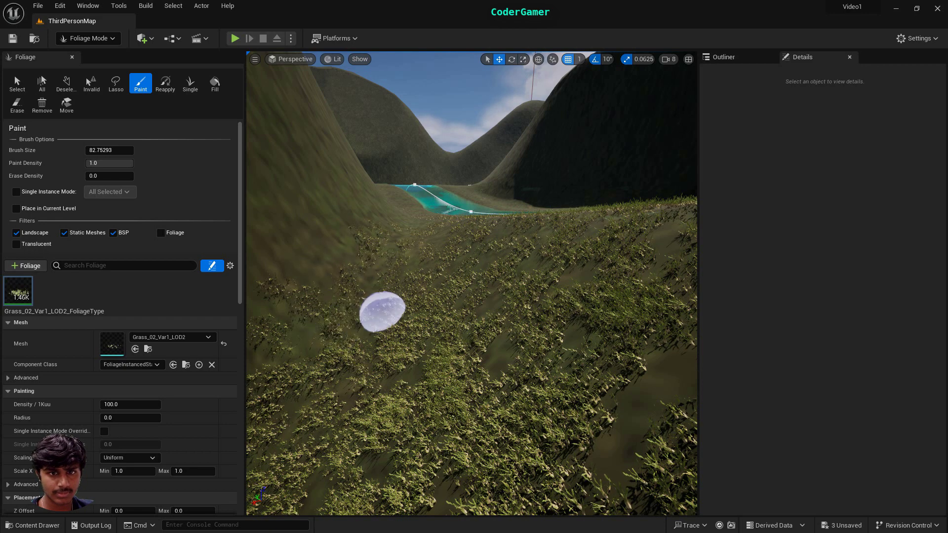
Step: Paint grass on the narrow bank between the hill and the river, up towards the lake
{"action": "key", "text": "w"}
{"action": "right_click_drag", "start_coordinate": [459, 399], "coordinate": [445, 429]}
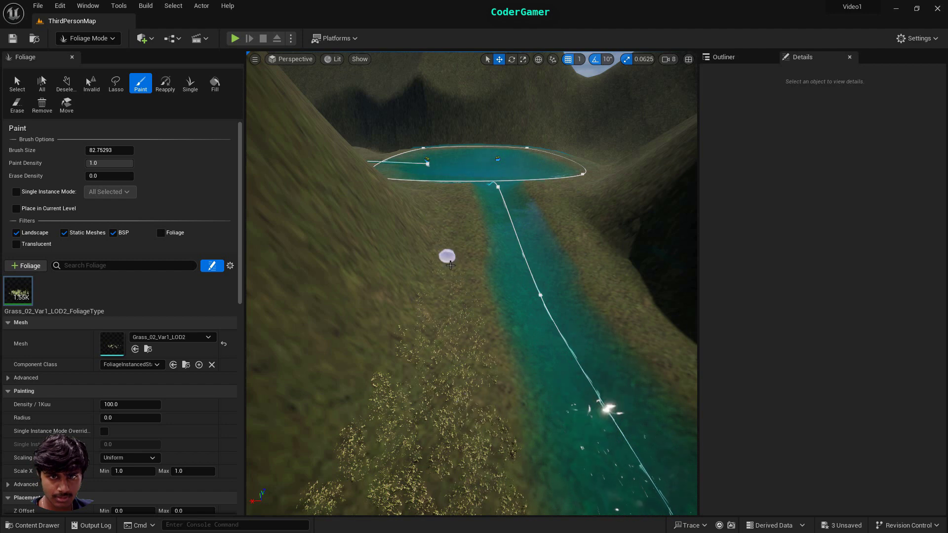
{"action": "key", "text": "w"}
{"action": "mouse_move", "coordinate": [490, 419]}
{"action": "right_mouse_down"}
{"action": "mouse_move", "coordinate": [490, 353]}
{"action": "mouse_move", "coordinate": [494, 390]}
{"action": "mouse_move", "coordinate": [474, 429]}
{"action": "right_mouse_up"}
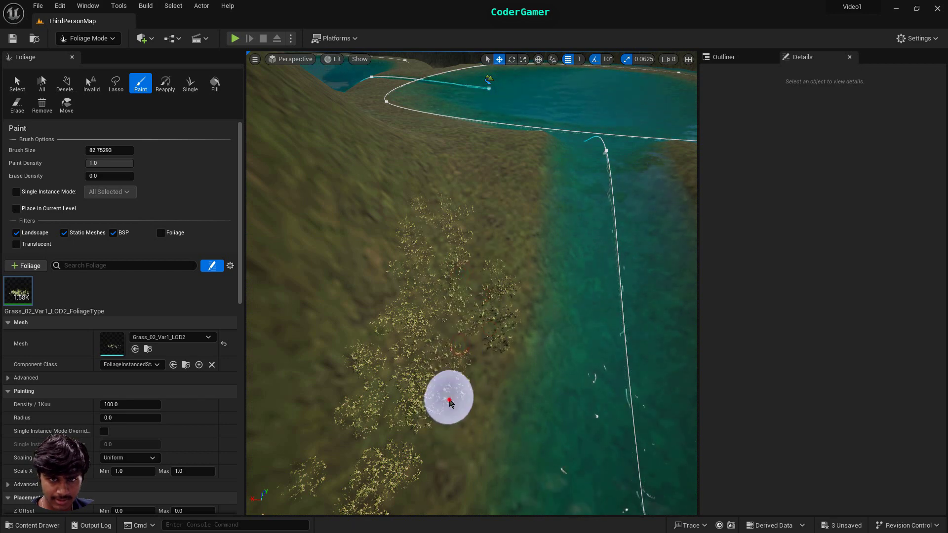
{"action": "left_click_drag", "start_coordinate": [449, 402], "coordinate": [417, 482]}
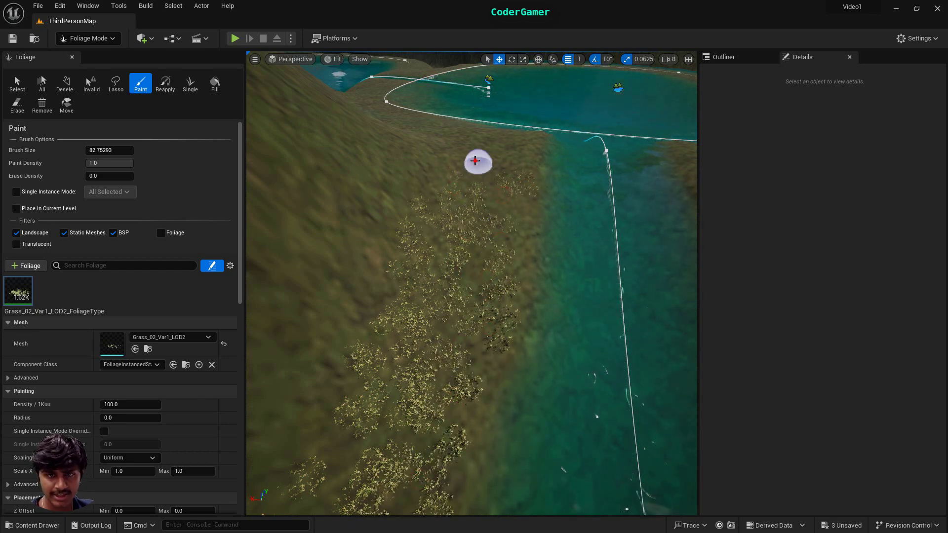
Step: Continue the grass strip around the lake shore and on towards the next stretch of water
{"action": "mouse_move", "coordinate": [515, 222]}
{"action": "right_mouse_down"}
{"action": "mouse_move", "coordinate": [515, 151]}
{"action": "mouse_move", "coordinate": [492, 366]}
{"action": "right_mouse_up"}
{"action": "left_click_drag", "start_coordinate": [611, 330], "coordinate": [553, 249]}
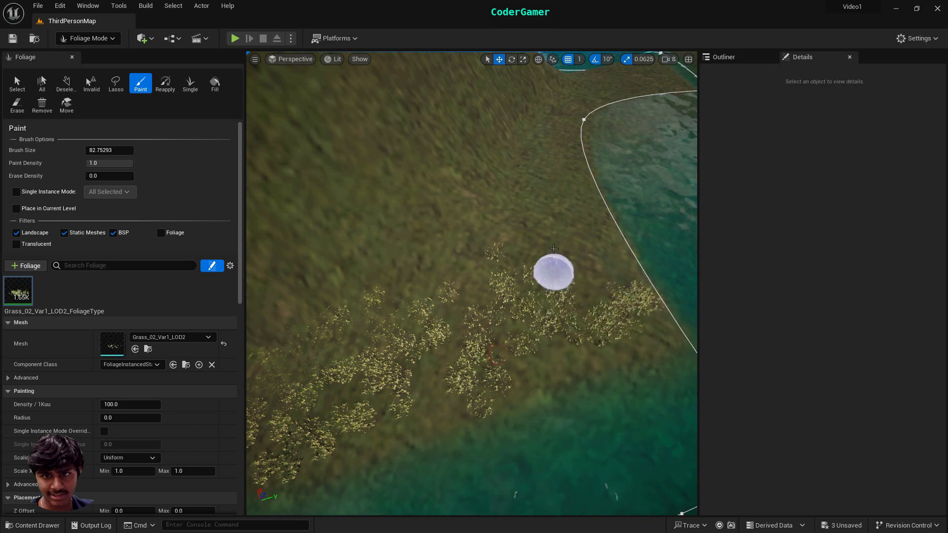
{"action": "mouse_move", "coordinate": [605, 261]}
{"action": "right_mouse_down"}
{"action": "mouse_move", "coordinate": [642, 389]}
{"action": "mouse_move", "coordinate": [617, 375]}
{"action": "mouse_move", "coordinate": [612, 355]}
{"action": "mouse_move", "coordinate": [543, 385]}
{"action": "mouse_move", "coordinate": [490, 330]}
{"action": "right_mouse_up"}
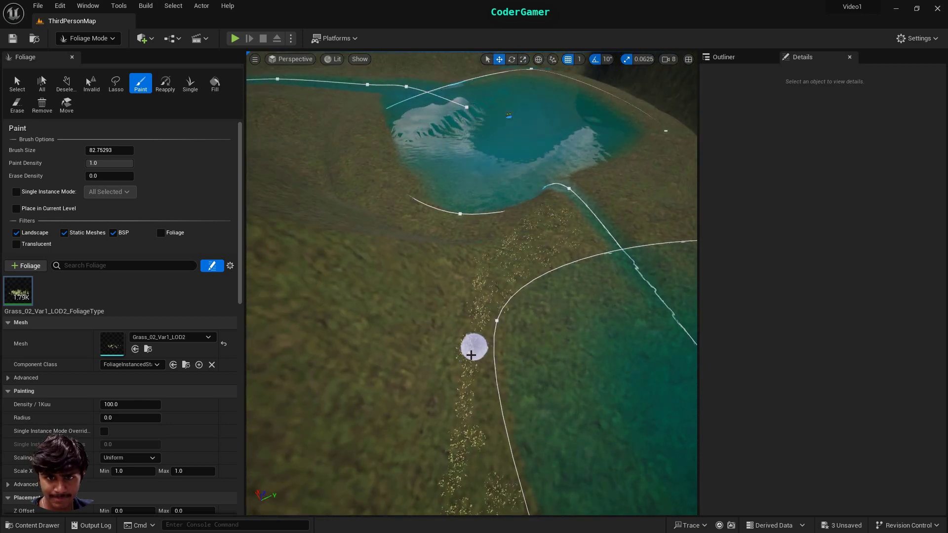
Step: Return to the meadow beside the river bend and fill its bare patches with grass up to the water's edge
{"action": "right_click_drag", "start_coordinate": [459, 454], "coordinate": [308, 498]}
{"action": "right_click_drag", "start_coordinate": [472, 283], "coordinate": [607, 259]}
{"action": "right_click_drag", "start_coordinate": [415, 306], "coordinate": [410, 368]}
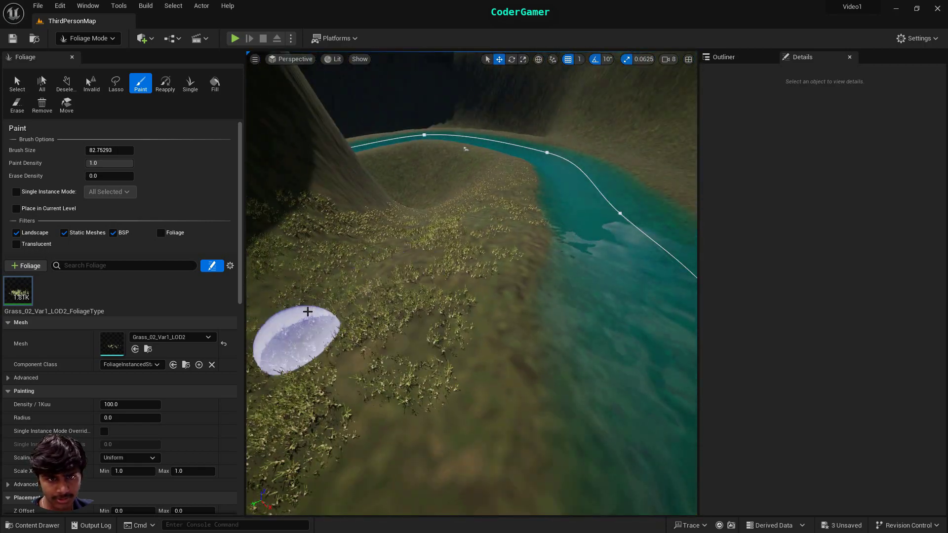
{"action": "left_click_drag", "start_coordinate": [483, 222], "coordinate": [486, 511]}
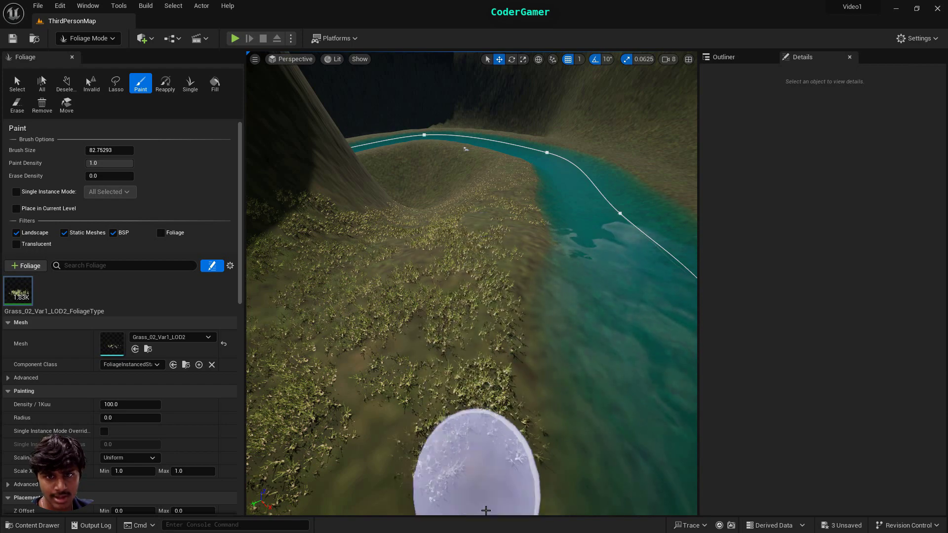
{"action": "right_click_drag", "start_coordinate": [486, 511], "coordinate": [497, 333]}
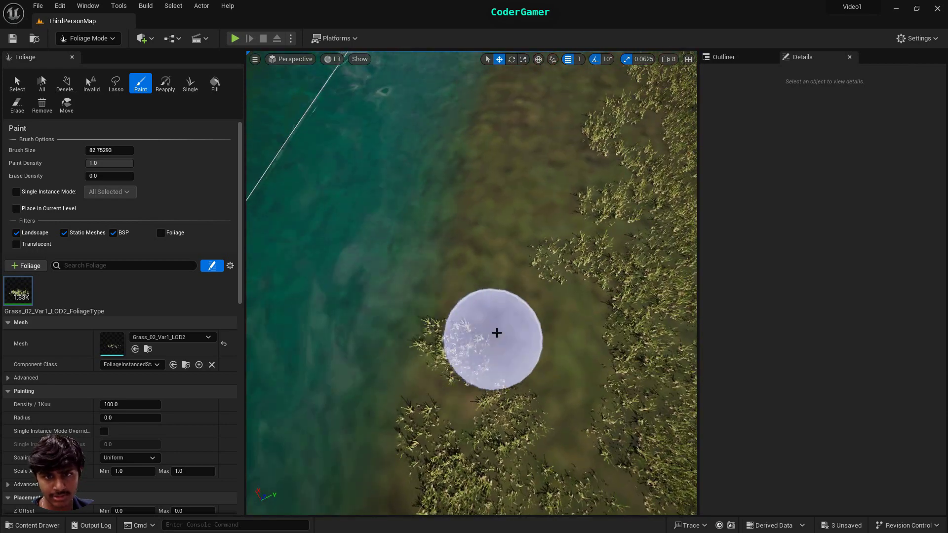
{"action": "mouse_move", "coordinate": [497, 333]}
{"action": "left_mouse_down"}
{"action": "mouse_move", "coordinate": [519, 172]}
{"action": "mouse_move", "coordinate": [591, 373]}
{"action": "mouse_move", "coordinate": [544, 394]}
{"action": "left_mouse_up"}
{"action": "right_click_drag", "start_coordinate": [543, 394], "coordinate": [473, 281]}
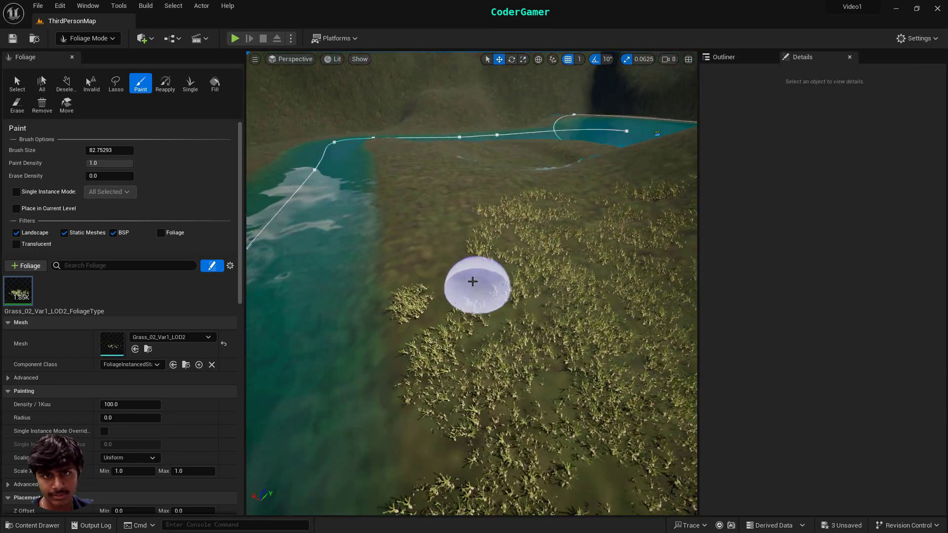
{"action": "mouse_move", "coordinate": [473, 281]}
{"action": "left_mouse_down"}
{"action": "mouse_move", "coordinate": [423, 211]}
{"action": "mouse_move", "coordinate": [402, 223]}
{"action": "mouse_move", "coordinate": [461, 223]}
{"action": "left_mouse_up"}
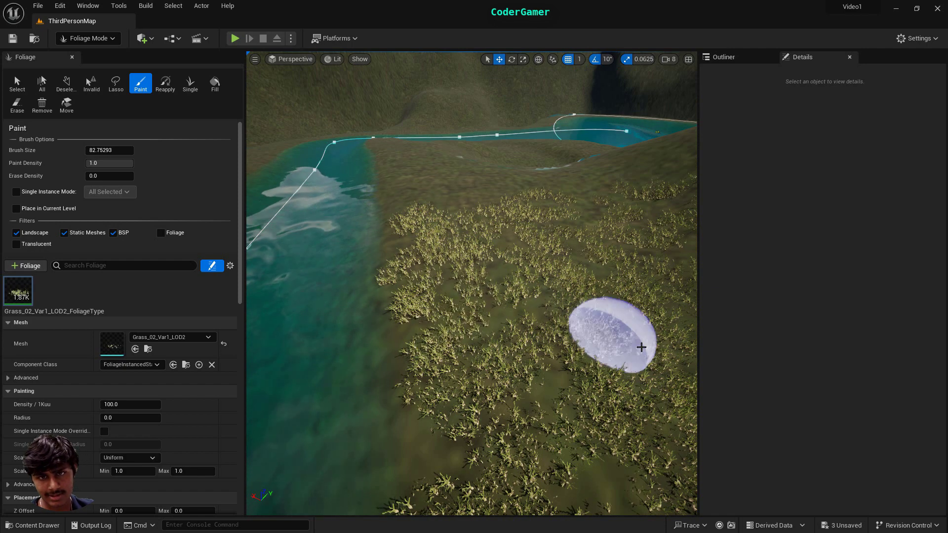
Step: Paint grass along the river's edge beyond the meadow, towards the river bend, with the paint density lowered to 0.04
{"action": "mouse_move", "coordinate": [641, 347]}
{"action": "right_mouse_down"}
{"action": "mouse_move", "coordinate": [632, 252]}
{"action": "mouse_move", "coordinate": [467, 431]}
{"action": "mouse_move", "coordinate": [439, 325]}
{"action": "right_mouse_up"}
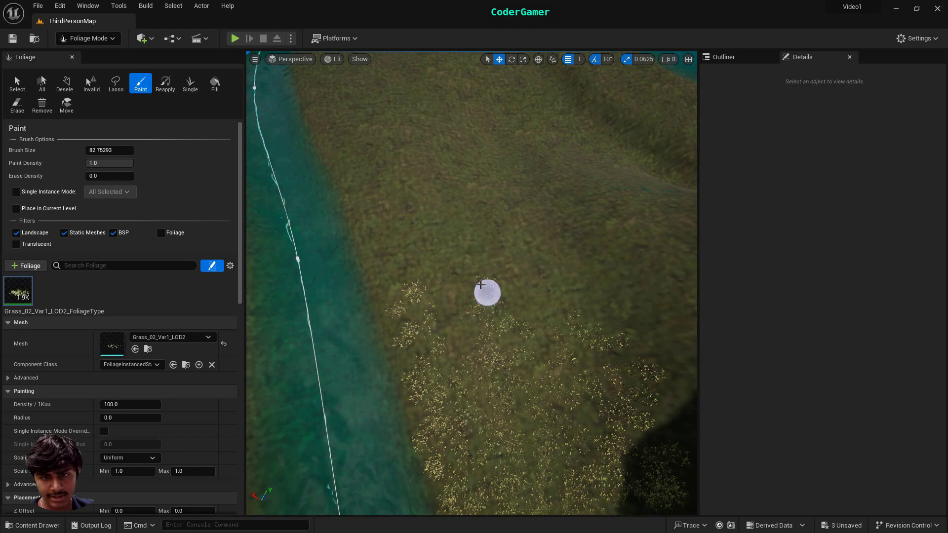
{"action": "mouse_move", "coordinate": [531, 310]}
{"action": "left_mouse_down"}
{"action": "mouse_move", "coordinate": [647, 369]}
{"action": "mouse_move", "coordinate": [418, 284]}
{"action": "left_mouse_up"}
{"action": "right_click_drag", "start_coordinate": [417, 284], "coordinate": [419, 267]}
{"action": "mouse_move", "coordinate": [483, 218]}
{"action": "left_mouse_down"}
{"action": "mouse_move", "coordinate": [374, 244]}
{"action": "mouse_move", "coordinate": [321, 197]}
{"action": "mouse_move", "coordinate": [509, 167]}
{"action": "mouse_move", "coordinate": [290, 214]}
{"action": "mouse_move", "coordinate": [313, 188]}
{"action": "mouse_move", "coordinate": [292, 147]}
{"action": "mouse_move", "coordinate": [404, 279]}
{"action": "mouse_move", "coordinate": [376, 281]}
{"action": "mouse_move", "coordinate": [376, 389]}
{"action": "mouse_move", "coordinate": [292, 354]}
{"action": "left_mouse_up"}
{"action": "mouse_move", "coordinate": [307, 256]}
{"action": "right_mouse_down"}
{"action": "mouse_move", "coordinate": [463, 279]}
{"action": "mouse_move", "coordinate": [484, 257]}
{"action": "right_mouse_up"}
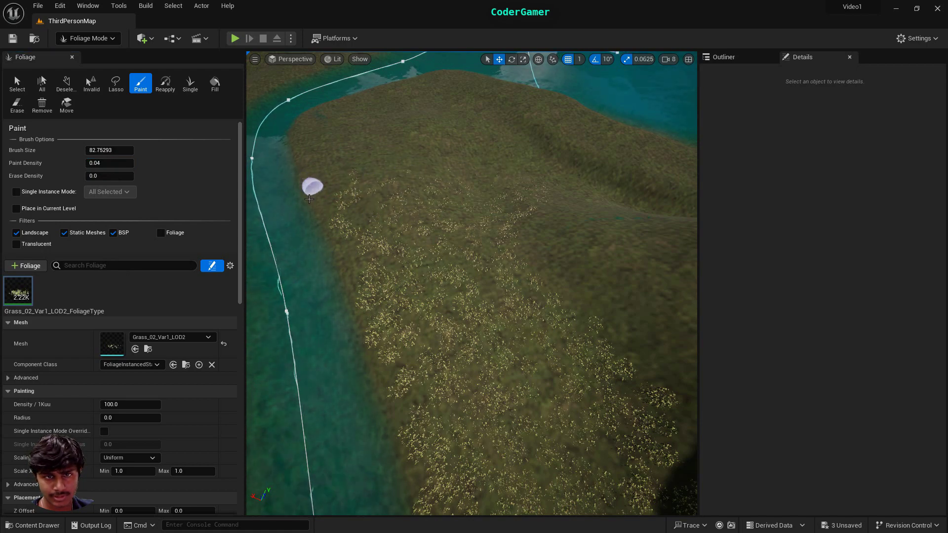
Step: Play-test the level by running and jumping the character through the riverside grass up to the hillside, and stop the session
{"action": "right_click_drag", "start_coordinate": [603, 470], "coordinate": [481, 306]}
{"action": "key", "text": "alt+p"}
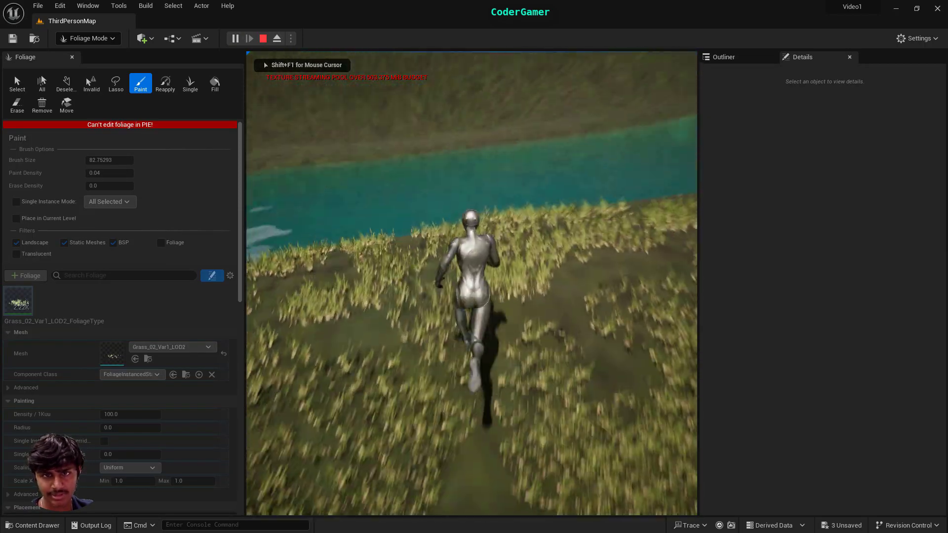
{"action": "key", "text": "w"}
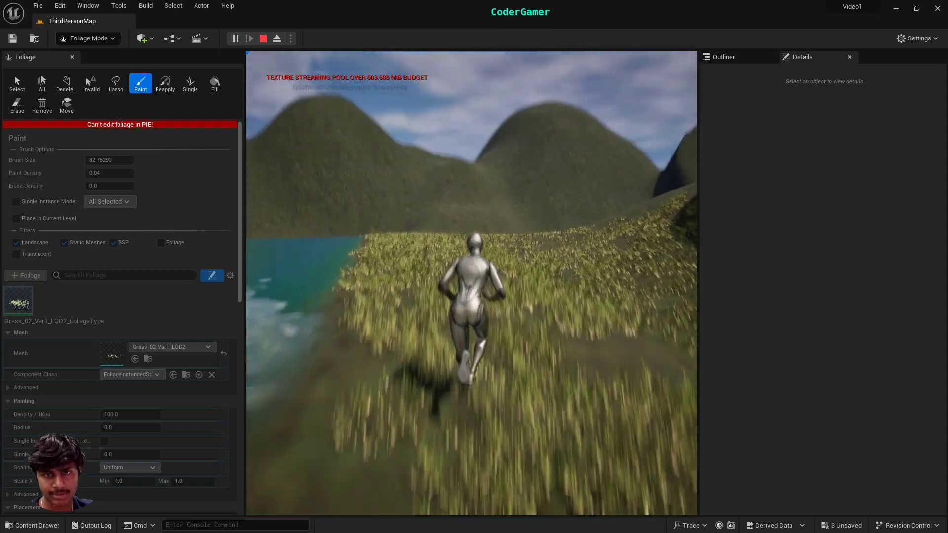
{"action": "key", "text": "space"}
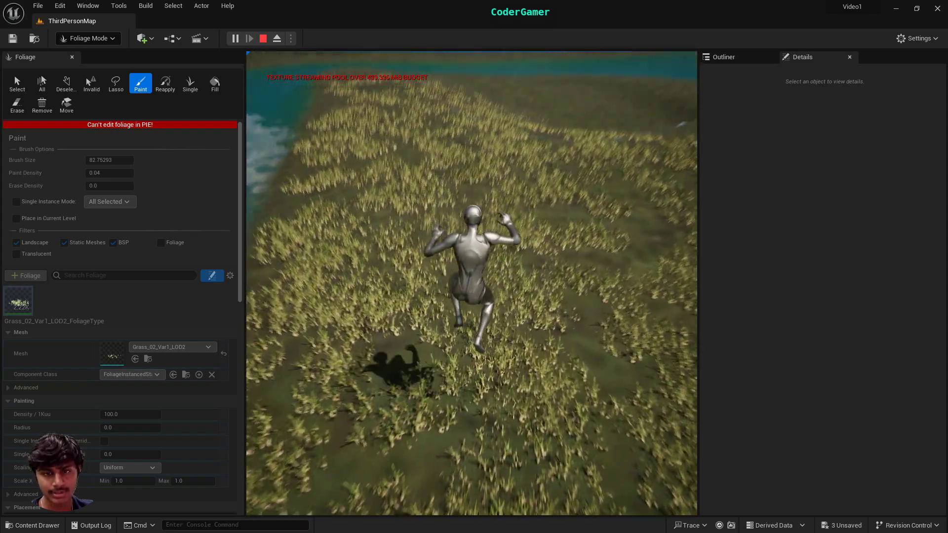
{"action": "key", "text": "w"}
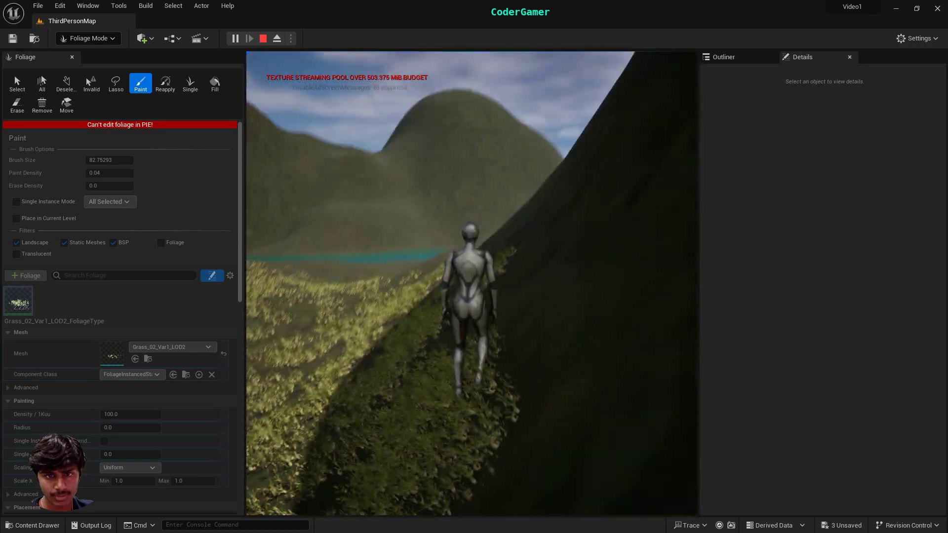
{"action": "key", "text": "Escape"}
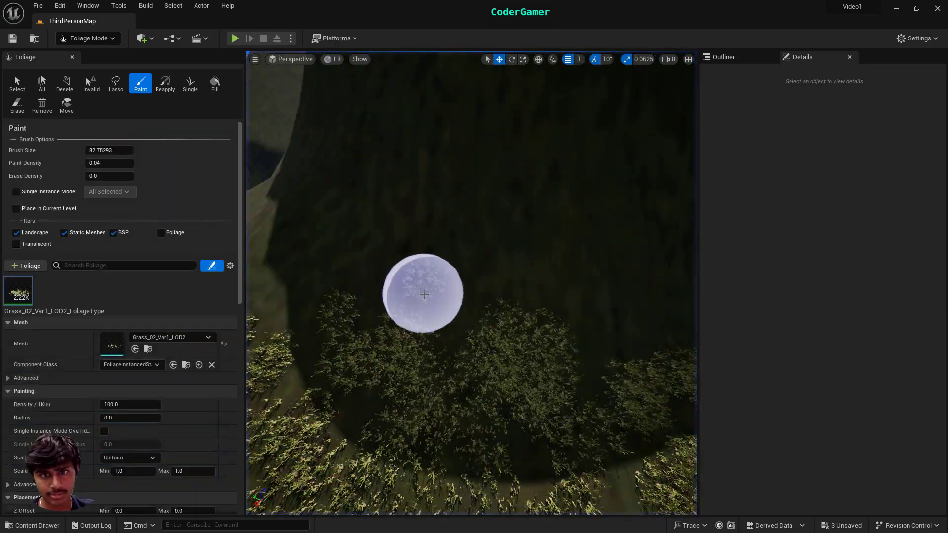
Step: Enlarge the foliage brush to about 524 at paint density 1.0 and paint grass over the open ground inside the river bend
{"action": "scroll", "coordinate": [508, 352], "scroll_direction": "down", "scroll_amount": 5}
{"action": "right_click_drag", "start_coordinate": [543, 393], "coordinate": [395, 346]}
{"action": "key", "text": "w"}
{"action": "right_click_drag", "start_coordinate": [481, 359], "coordinate": [414, 377]}
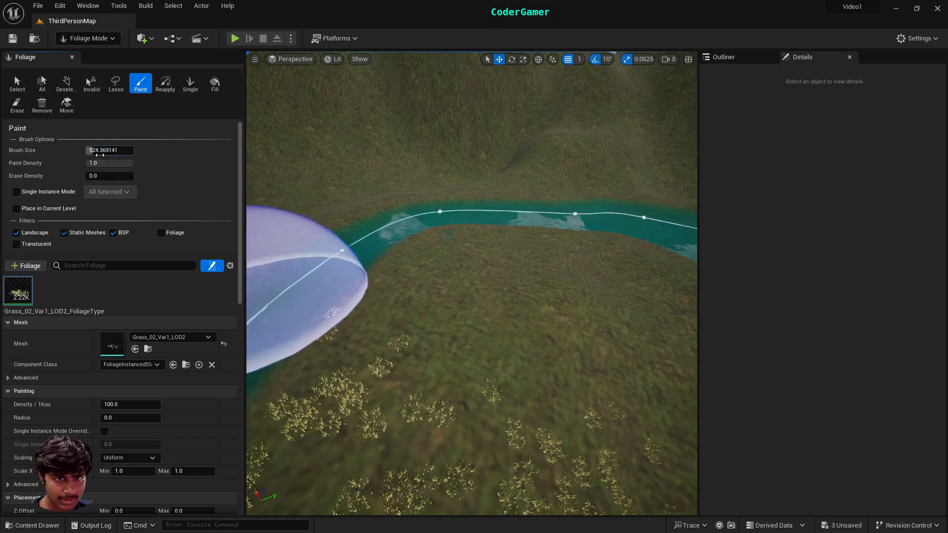
{"action": "left_click_drag", "start_coordinate": [521, 309], "coordinate": [467, 321]}
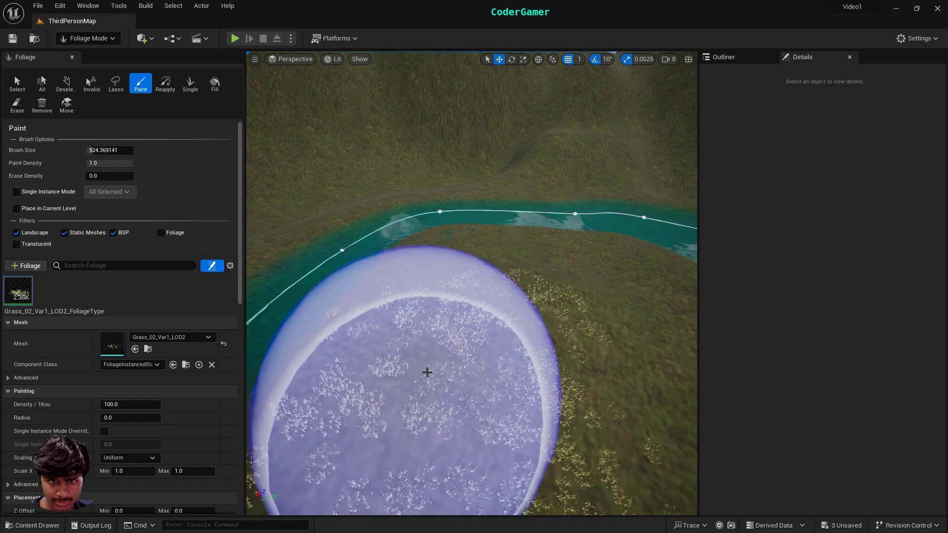
{"action": "mouse_move", "coordinate": [427, 372]}
{"action": "right_mouse_down"}
{"action": "mouse_move", "coordinate": [499, 385]}
{"action": "mouse_move", "coordinate": [342, 353]}
{"action": "mouse_move", "coordinate": [369, 317]}
{"action": "right_mouse_up"}
{"action": "mouse_move", "coordinate": [368, 318]}
{"action": "left_mouse_down"}
{"action": "mouse_move", "coordinate": [457, 378]}
{"action": "mouse_move", "coordinate": [486, 328]}
{"action": "mouse_move", "coordinate": [505, 379]}
{"action": "mouse_move", "coordinate": [437, 392]}
{"action": "mouse_move", "coordinate": [447, 349]}
{"action": "mouse_move", "coordinate": [438, 175]}
{"action": "mouse_move", "coordinate": [391, 313]}
{"action": "mouse_move", "coordinate": [421, 254]}
{"action": "mouse_move", "coordinate": [467, 395]}
{"action": "left_mouse_up"}
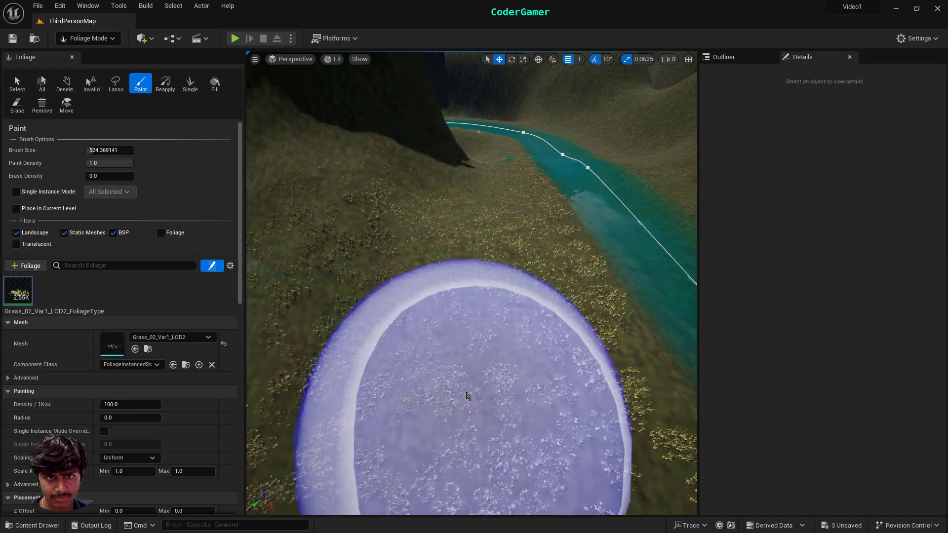
Step: Extend the grass over the slope at the foot of the hill and thicken the meadow inside the river bend
{"action": "right_click_drag", "start_coordinate": [468, 395], "coordinate": [425, 424]}
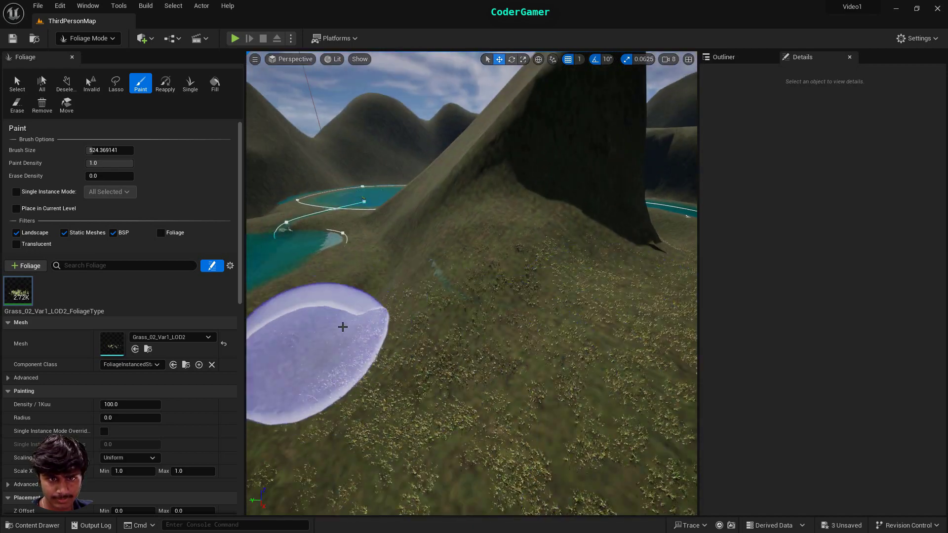
{"action": "right_click_drag", "start_coordinate": [343, 326], "coordinate": [525, 251]}
{"action": "mouse_move", "coordinate": [365, 276]}
{"action": "left_mouse_down"}
{"action": "mouse_move", "coordinate": [391, 242]}
{"action": "mouse_move", "coordinate": [595, 199]}
{"action": "mouse_move", "coordinate": [548, 190]}
{"action": "left_mouse_up"}
{"action": "mouse_move", "coordinate": [548, 190]}
{"action": "right_mouse_down"}
{"action": "mouse_move", "coordinate": [494, 207]}
{"action": "mouse_move", "coordinate": [482, 171]}
{"action": "right_mouse_up"}
{"action": "mouse_move", "coordinate": [481, 171]}
{"action": "left_mouse_down"}
{"action": "mouse_move", "coordinate": [377, 144]}
{"action": "mouse_move", "coordinate": [319, 170]}
{"action": "mouse_move", "coordinate": [406, 299]}
{"action": "left_mouse_up"}
{"action": "right_click_drag", "start_coordinate": [407, 300], "coordinate": [462, 314]}
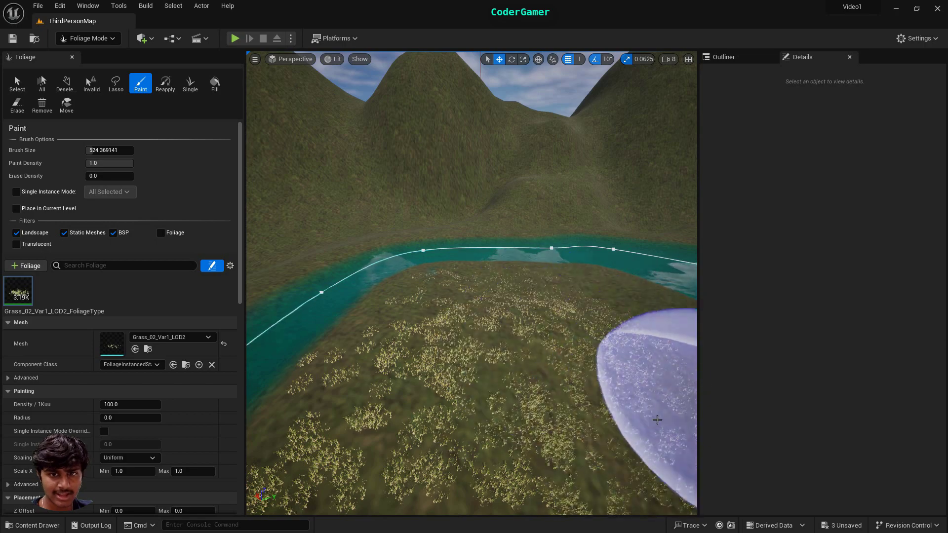
Step: Paint grass on the bank between the hill and the river, up to where the river enters the lake
{"action": "mouse_move", "coordinate": [655, 417]}
{"action": "right_mouse_down"}
{"action": "mouse_move", "coordinate": [642, 445]}
{"action": "mouse_move", "coordinate": [607, 376]}
{"action": "right_mouse_up"}
{"action": "key", "text": "w"}
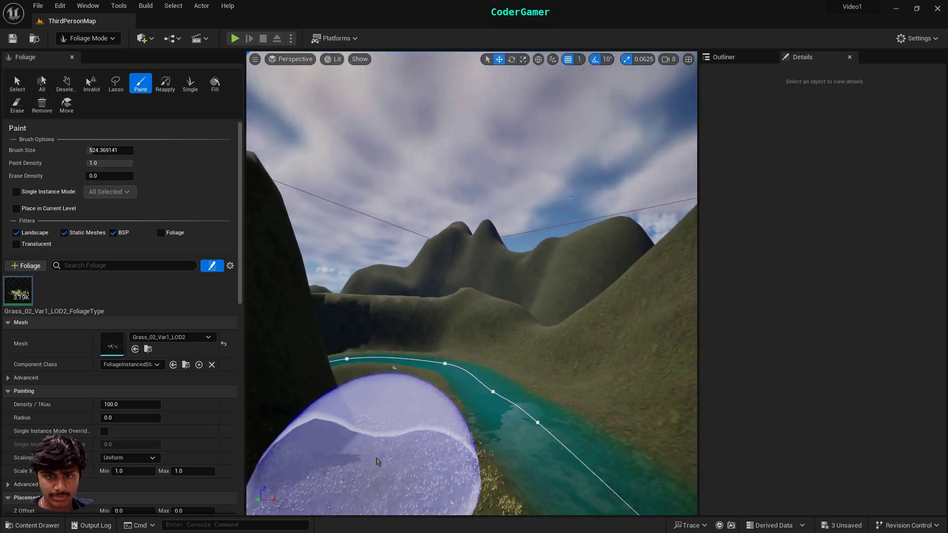
{"action": "key", "text": "w"}
{"action": "mouse_move", "coordinate": [362, 425]}
{"action": "right_mouse_down"}
{"action": "mouse_move", "coordinate": [363, 390]}
{"action": "mouse_move", "coordinate": [331, 478]}
{"action": "right_mouse_up"}
{"action": "right_click_drag", "start_coordinate": [402, 388], "coordinate": [402, 344]}
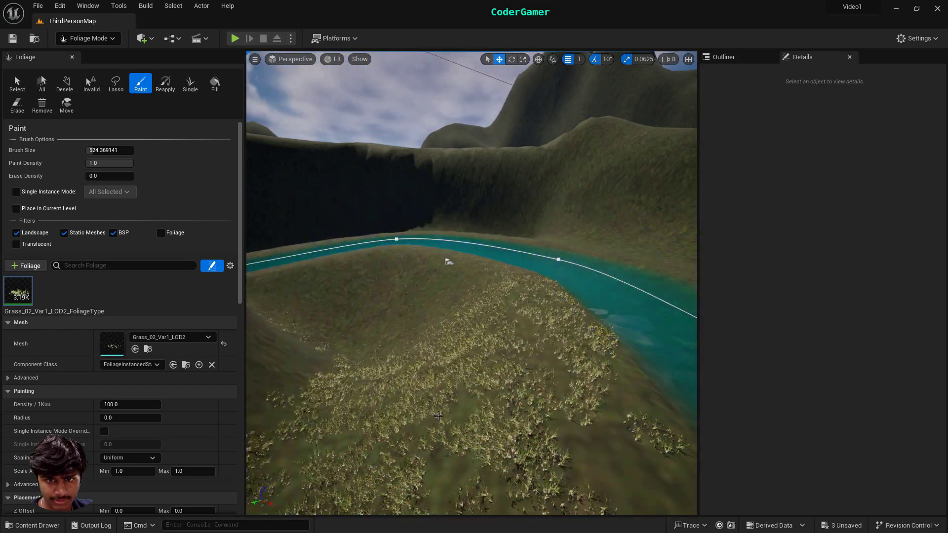
{"action": "mouse_move", "coordinate": [438, 416]}
{"action": "right_mouse_down"}
{"action": "mouse_move", "coordinate": [410, 361]}
{"action": "mouse_move", "coordinate": [400, 402]}
{"action": "right_mouse_up"}
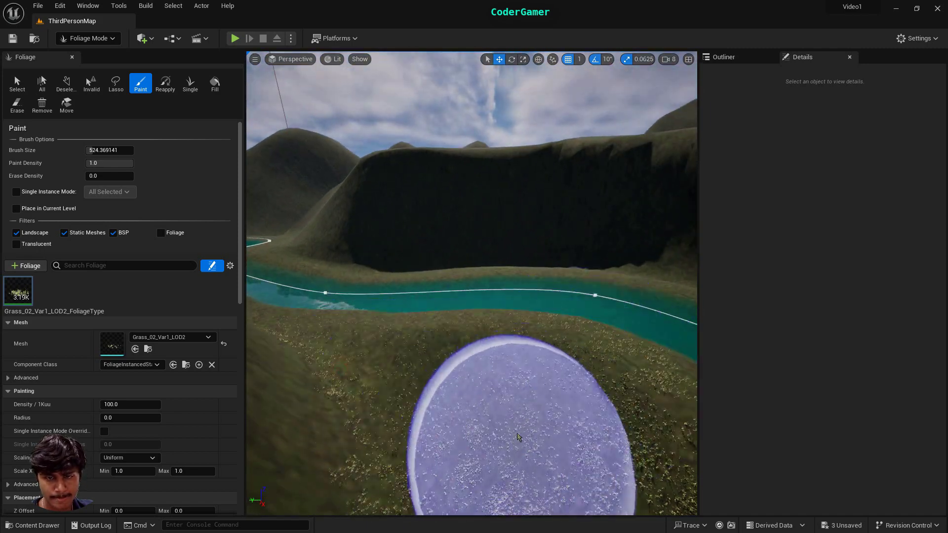
{"action": "mouse_move", "coordinate": [517, 437]}
{"action": "right_mouse_down"}
{"action": "mouse_move", "coordinate": [509, 380]}
{"action": "mouse_move", "coordinate": [445, 464]}
{"action": "mouse_move", "coordinate": [435, 454]}
{"action": "right_mouse_up"}
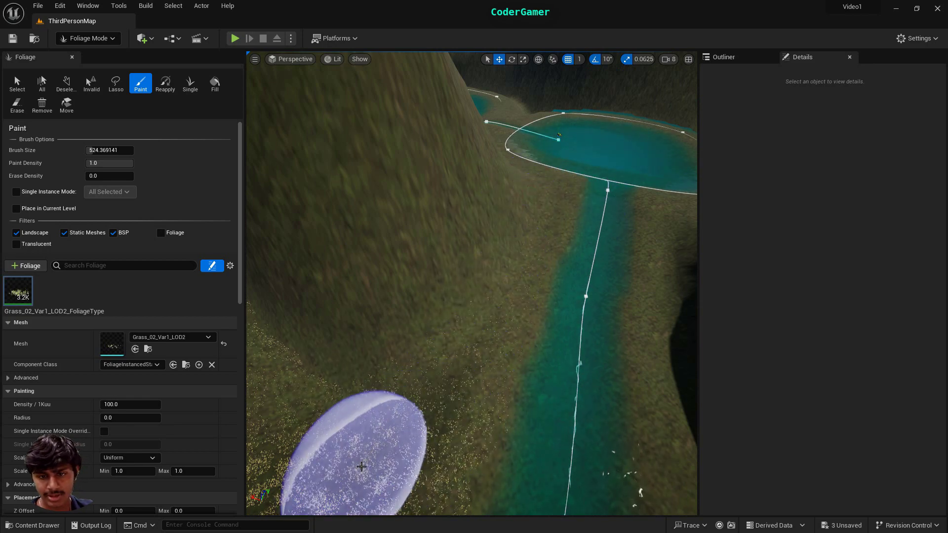
{"action": "mouse_move", "coordinate": [362, 467]}
{"action": "right_mouse_down"}
{"action": "mouse_move", "coordinate": [375, 410]}
{"action": "mouse_move", "coordinate": [410, 385]}
{"action": "mouse_move", "coordinate": [424, 459]}
{"action": "right_mouse_up"}
{"action": "key", "text": "w"}
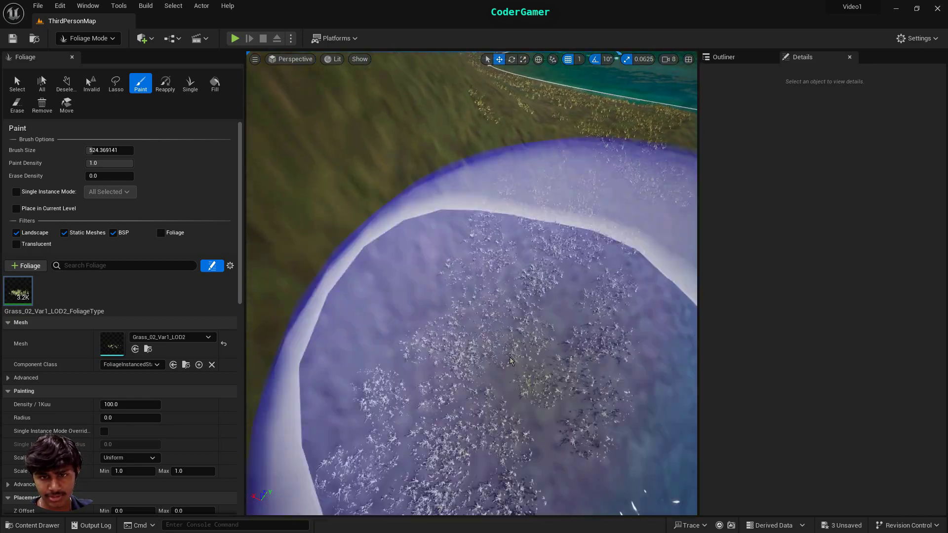
{"action": "left_click", "coordinate": [480, 216]}
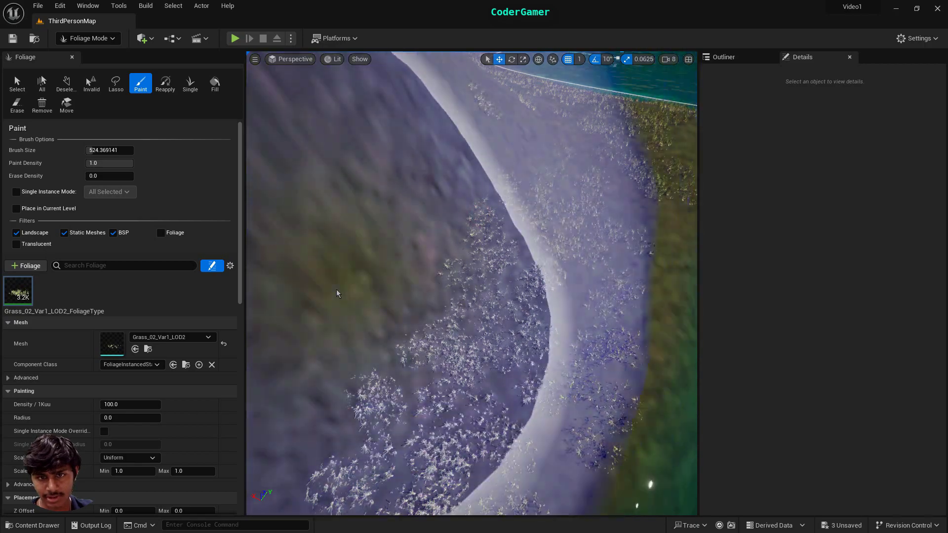
{"action": "mouse_move", "coordinate": [337, 292]}
{"action": "right_mouse_down"}
{"action": "mouse_move", "coordinate": [353, 177]}
{"action": "mouse_move", "coordinate": [410, 197]}
{"action": "right_mouse_up"}
{"action": "mouse_move", "coordinate": [491, 262]}
{"action": "right_mouse_down"}
{"action": "mouse_move", "coordinate": [491, 197]}
{"action": "mouse_move", "coordinate": [491, 263]}
{"action": "right_mouse_up"}
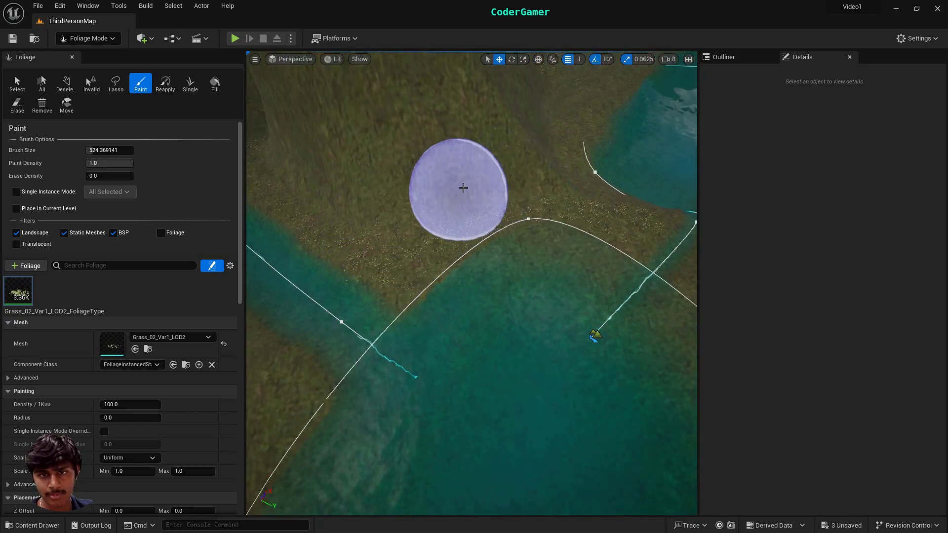
Step: Paint grass across the land between the two lakes and around the neighbouring lake's shore below the hillside
{"action": "right_click_drag", "start_coordinate": [682, 215], "coordinate": [694, 210]}
{"action": "scroll", "coordinate": [525, 264], "scroll_direction": "up", "scroll_amount": 5}
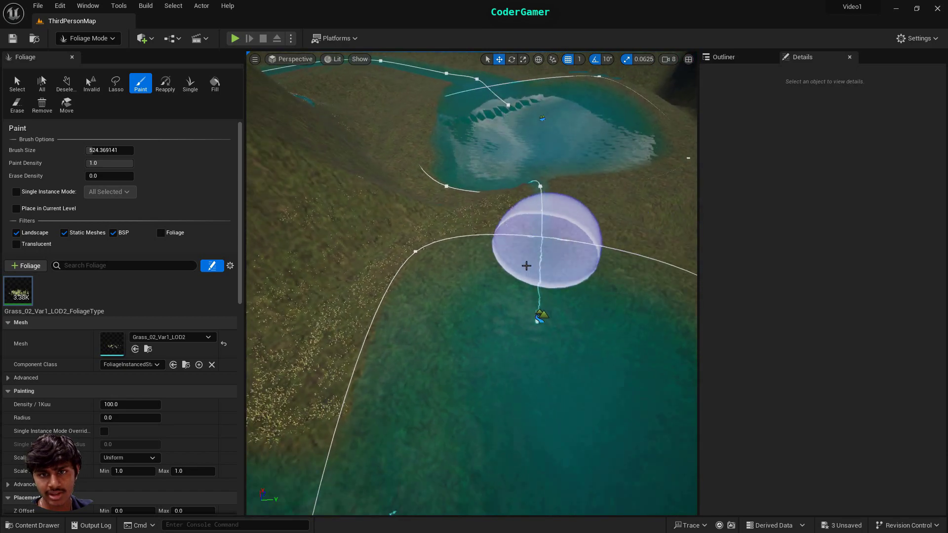
{"action": "mouse_move", "coordinate": [318, 168]}
{"action": "left_mouse_down"}
{"action": "mouse_move", "coordinate": [250, 179]}
{"action": "mouse_move", "coordinate": [411, 199]}
{"action": "left_mouse_up"}
{"action": "right_click_drag", "start_coordinate": [410, 199], "coordinate": [345, 188]}
{"action": "mouse_move", "coordinate": [484, 189]}
{"action": "left_mouse_down"}
{"action": "mouse_move", "coordinate": [542, 156]}
{"action": "mouse_move", "coordinate": [576, 209]}
{"action": "left_mouse_up"}
{"action": "right_click_drag", "start_coordinate": [576, 210], "coordinate": [542, 225]}
{"action": "mouse_move", "coordinate": [542, 225]}
{"action": "left_mouse_down"}
{"action": "mouse_move", "coordinate": [434, 230]}
{"action": "mouse_move", "coordinate": [402, 271]}
{"action": "mouse_move", "coordinate": [421, 254]}
{"action": "mouse_move", "coordinate": [594, 192]}
{"action": "mouse_move", "coordinate": [662, 200]}
{"action": "mouse_move", "coordinate": [642, 223]}
{"action": "left_mouse_up"}
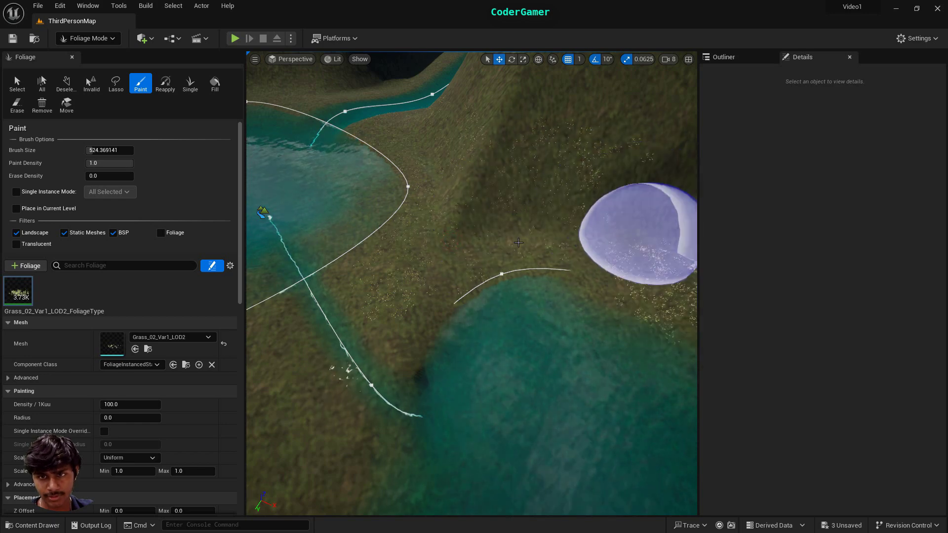
{"action": "right_click_drag", "start_coordinate": [642, 222], "coordinate": [686, 229]}
{"action": "mouse_move", "coordinate": [353, 162]}
{"action": "left_mouse_down"}
{"action": "mouse_move", "coordinate": [431, 128]}
{"action": "mouse_move", "coordinate": [573, 108]}
{"action": "mouse_move", "coordinate": [529, 123]}
{"action": "mouse_move", "coordinate": [514, 146]}
{"action": "mouse_move", "coordinate": [454, 181]}
{"action": "left_mouse_up"}
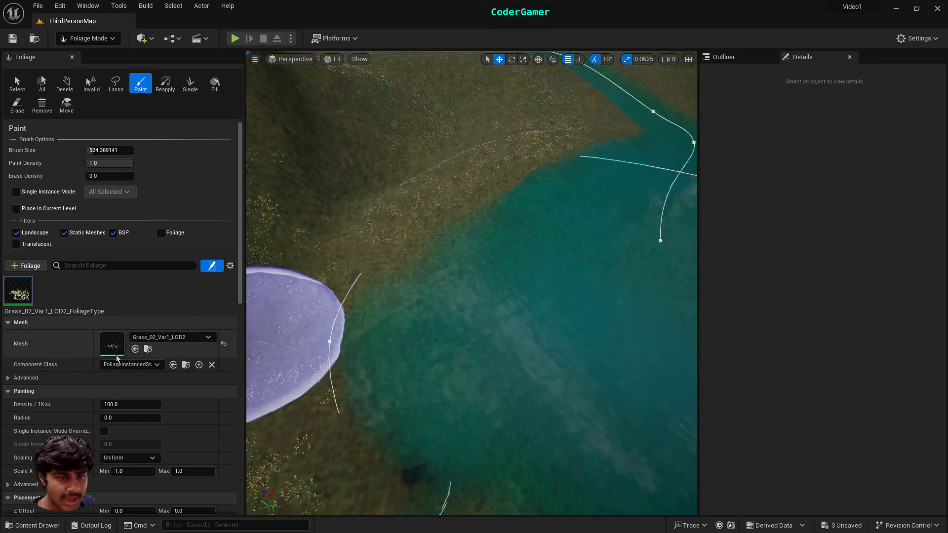
Step: Set the grass foliage type's maximum Scale X to 2.0
{"action": "scroll", "coordinate": [111, 380], "scroll_direction": "down", "scroll_amount": 1}
{"action": "scroll", "coordinate": [152, 407], "scroll_direction": "down", "scroll_amount": 5}
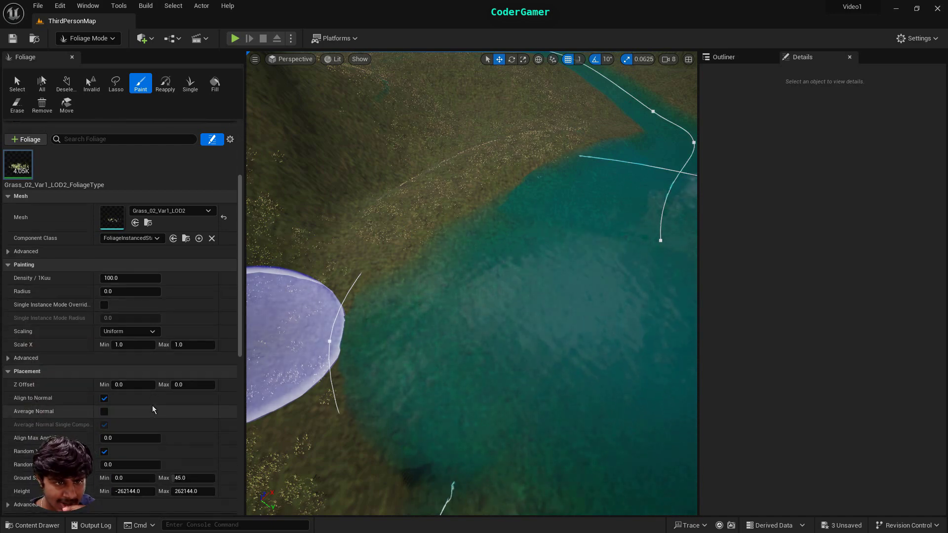
{"action": "left_click", "coordinate": [192, 345]}
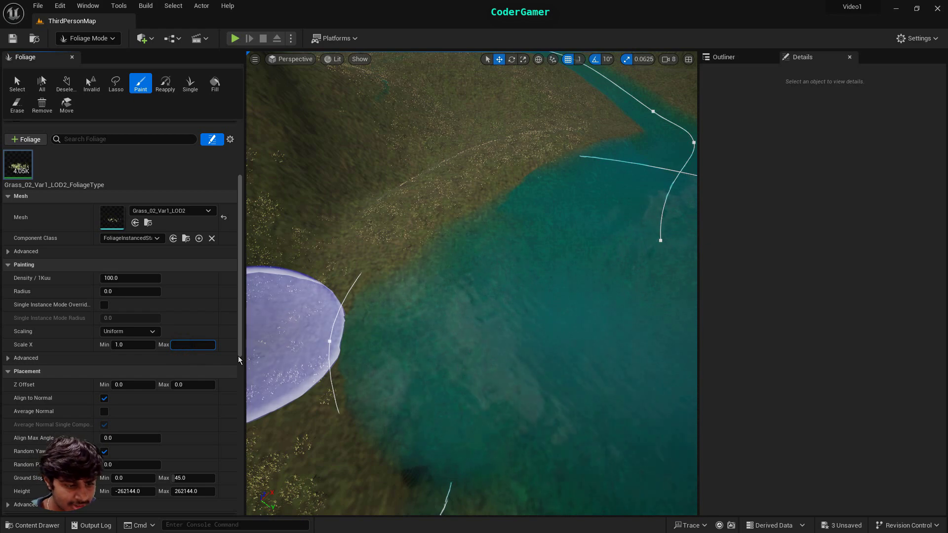
{"action": "type", "text": "2"}
{"action": "key", "text": "Return"}
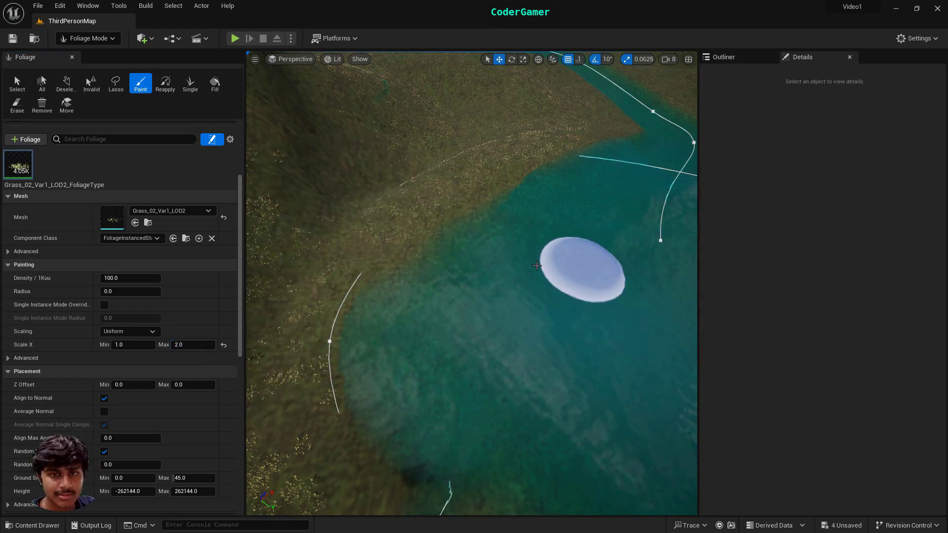
Step: Reduce the brush size to 138.875 at paint density 1.0 and paint grass with the new scale range on the lake bank
{"action": "scroll", "coordinate": [546, 262], "scroll_direction": "up", "scroll_amount": 3}
{"action": "right_click_drag", "start_coordinate": [546, 262], "coordinate": [605, 265]}
{"action": "scroll", "coordinate": [603, 264], "scroll_direction": "up", "scroll_amount": 5}
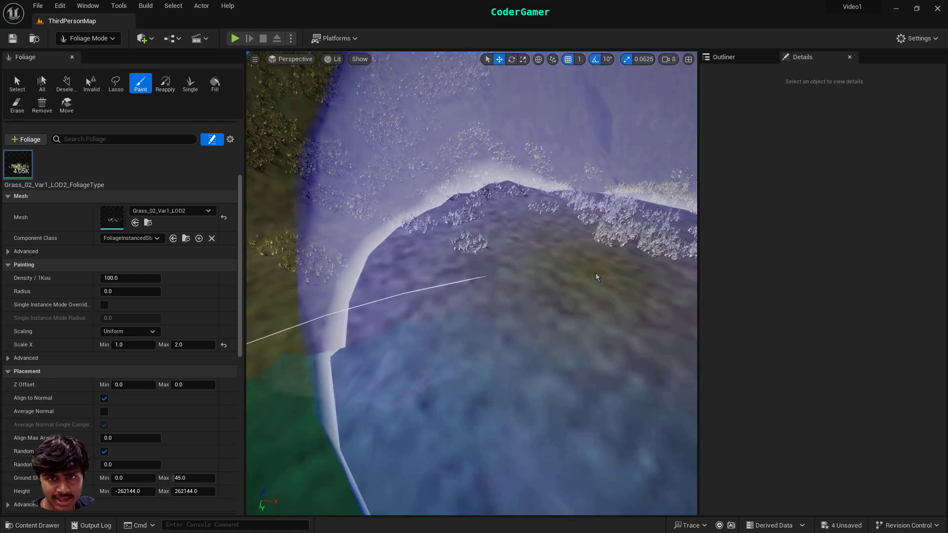
{"action": "scroll", "coordinate": [487, 200], "scroll_direction": "down", "scroll_amount": 2}
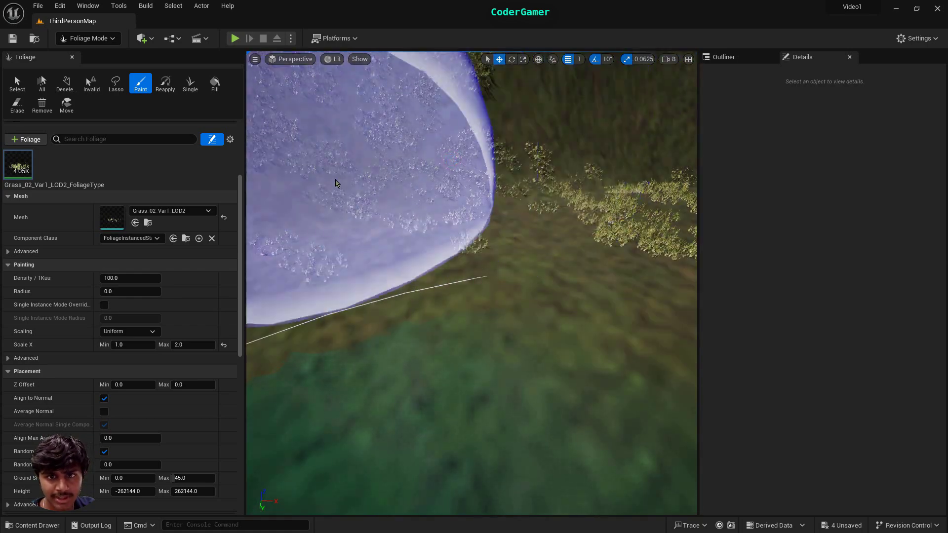
{"action": "scroll", "coordinate": [459, 225], "scroll_direction": "down", "scroll_amount": 3}
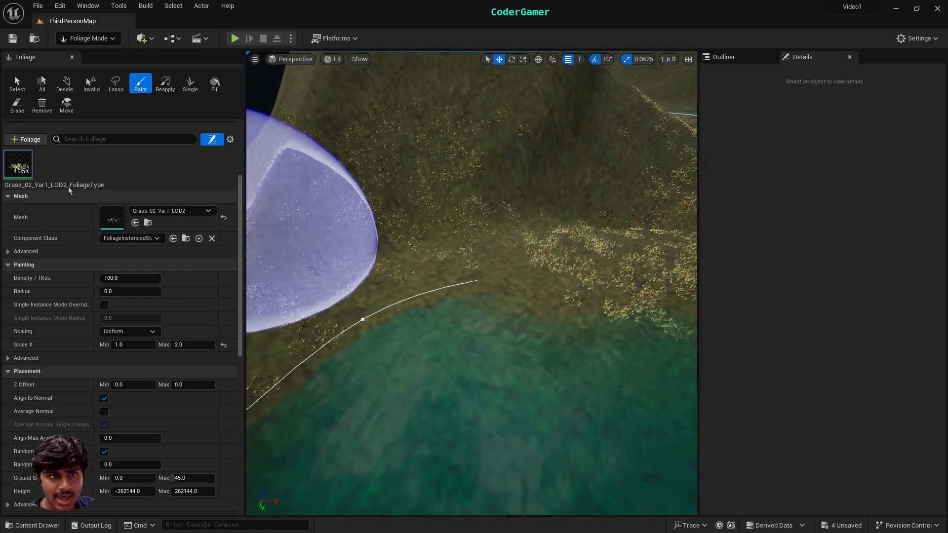
{"action": "scroll", "coordinate": [150, 295], "scroll_direction": "up", "scroll_amount": 3}
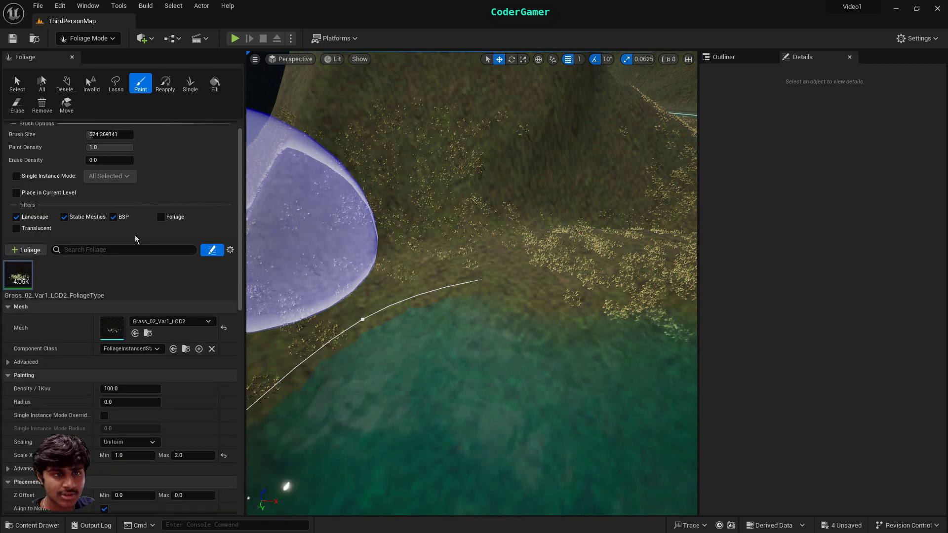
{"action": "left_click", "coordinate": [110, 147]}
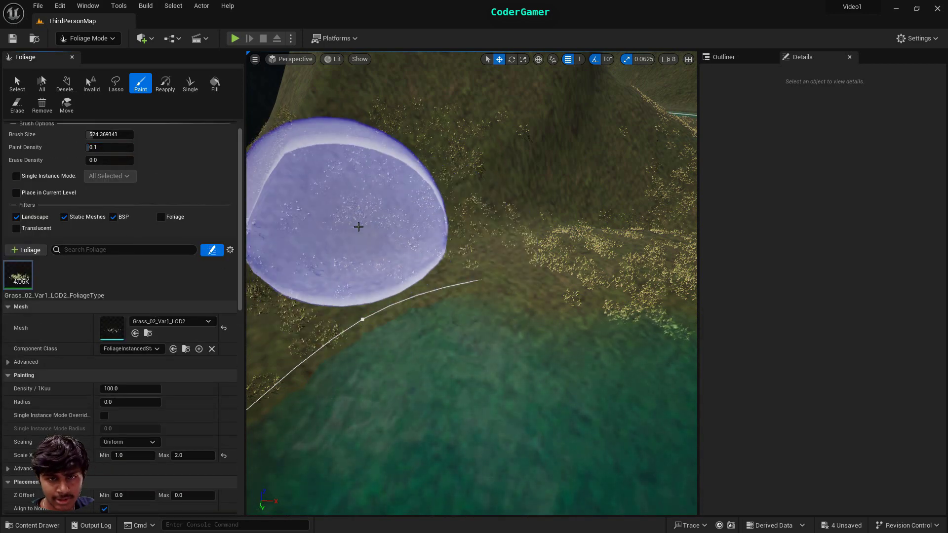
{"action": "mouse_move", "coordinate": [99, 151]}
{"action": "left_mouse_down"}
{"action": "mouse_move", "coordinate": [134, 150]}
{"action": "mouse_move", "coordinate": [89, 136]}
{"action": "left_mouse_up"}
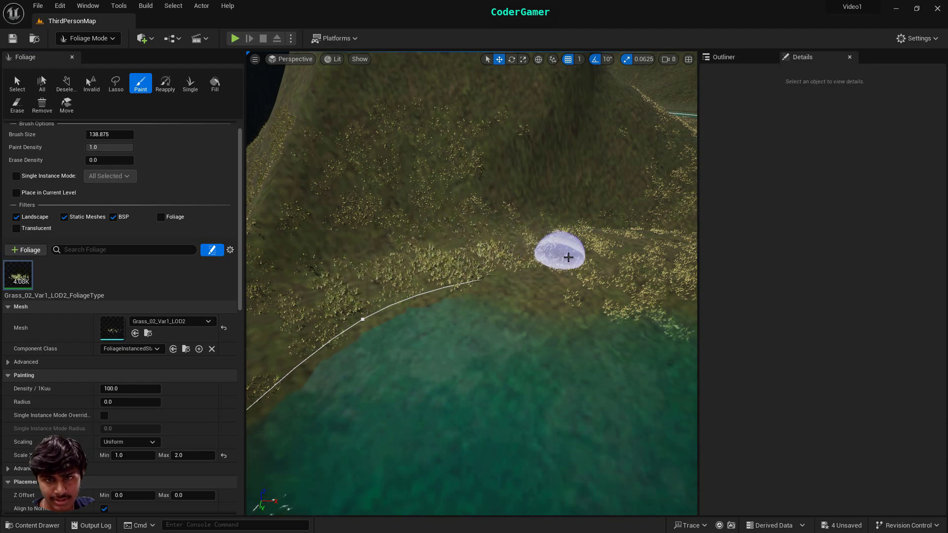
Step: Fill the sparse patches along the lake shore below the hillside with more of the variably scaled grass
{"action": "scroll", "coordinate": [568, 247], "scroll_direction": "up", "scroll_amount": 4}
{"action": "mouse_move", "coordinate": [504, 215]}
{"action": "right_mouse_down"}
{"action": "mouse_move", "coordinate": [511, 197]}
{"action": "mouse_move", "coordinate": [476, 164]}
{"action": "mouse_move", "coordinate": [506, 160]}
{"action": "right_mouse_up"}
{"action": "mouse_move", "coordinate": [333, 226]}
{"action": "left_mouse_down"}
{"action": "mouse_move", "coordinate": [407, 202]}
{"action": "mouse_move", "coordinate": [269, 189]}
{"action": "mouse_move", "coordinate": [420, 252]}
{"action": "left_mouse_up"}
{"action": "right_click_drag", "start_coordinate": [424, 256], "coordinate": [429, 258]}
{"action": "mouse_move", "coordinate": [430, 259]}
{"action": "left_mouse_down"}
{"action": "mouse_move", "coordinate": [427, 127]}
{"action": "mouse_move", "coordinate": [487, 190]}
{"action": "mouse_move", "coordinate": [427, 162]}
{"action": "left_mouse_up"}
{"action": "scroll", "coordinate": [464, 218], "scroll_direction": "down", "scroll_amount": 5}
{"action": "scroll", "coordinate": [464, 219], "scroll_direction": "down", "scroll_amount": 2}
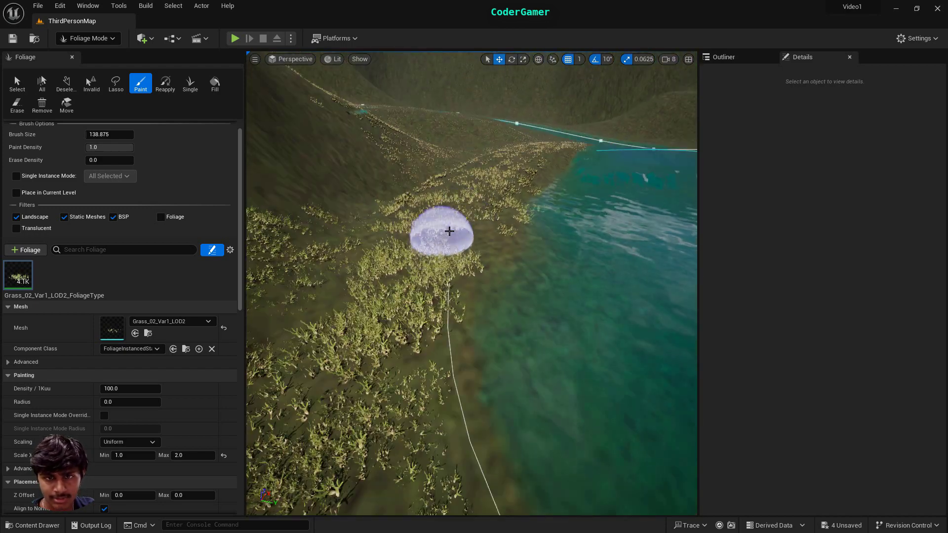
{"action": "mouse_move", "coordinate": [369, 252]}
{"action": "left_mouse_down"}
{"action": "mouse_move", "coordinate": [360, 326]}
{"action": "mouse_move", "coordinate": [318, 183]}
{"action": "mouse_move", "coordinate": [382, 183]}
{"action": "left_mouse_up"}
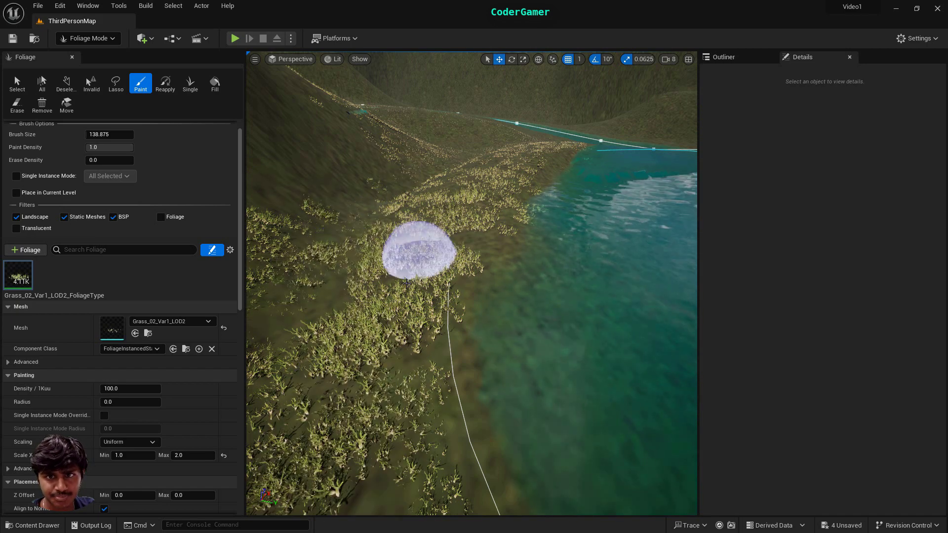
Step: Continue the grass along the shore to the point where the river meets the lake and up the adjoining riverbank
{"action": "mouse_move", "coordinate": [406, 284]}
{"action": "right_mouse_down"}
{"action": "mouse_move", "coordinate": [410, 193]}
{"action": "mouse_move", "coordinate": [415, 283]}
{"action": "right_mouse_up"}
{"action": "key", "text": "w"}
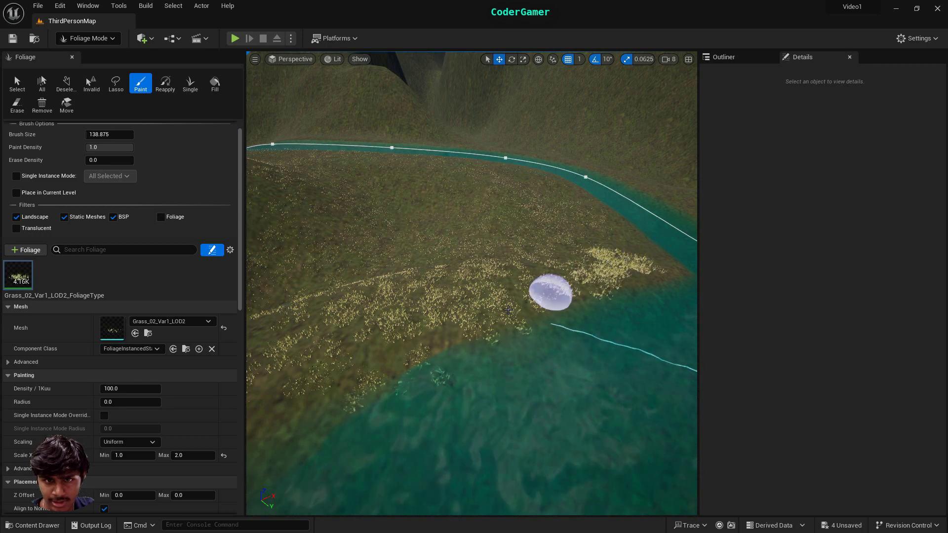
{"action": "right_click_drag", "start_coordinate": [267, 385], "coordinate": [418, 363]}
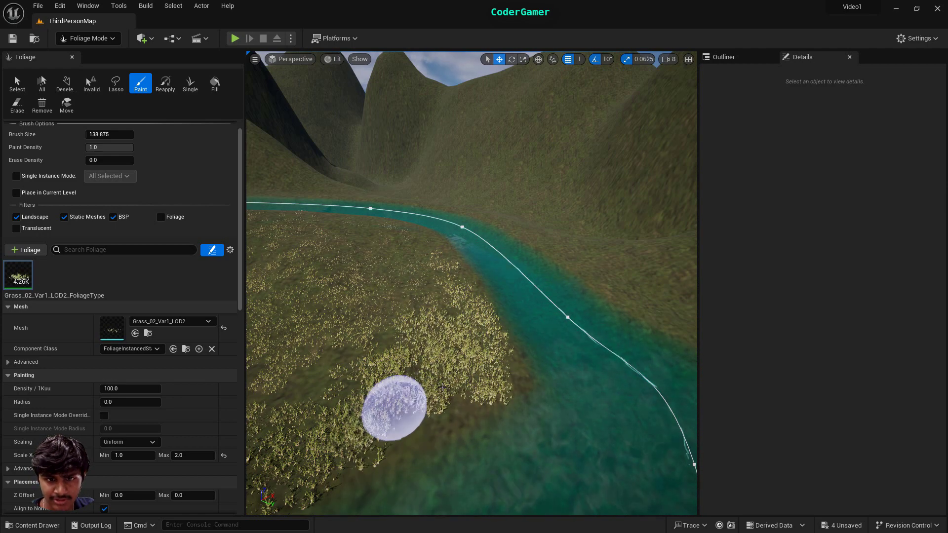
Step: Paint more variably scaled grass along the bare edge of the riverbank with brush size 138.875
{"action": "right_click_drag", "start_coordinate": [442, 387], "coordinate": [328, 436]}
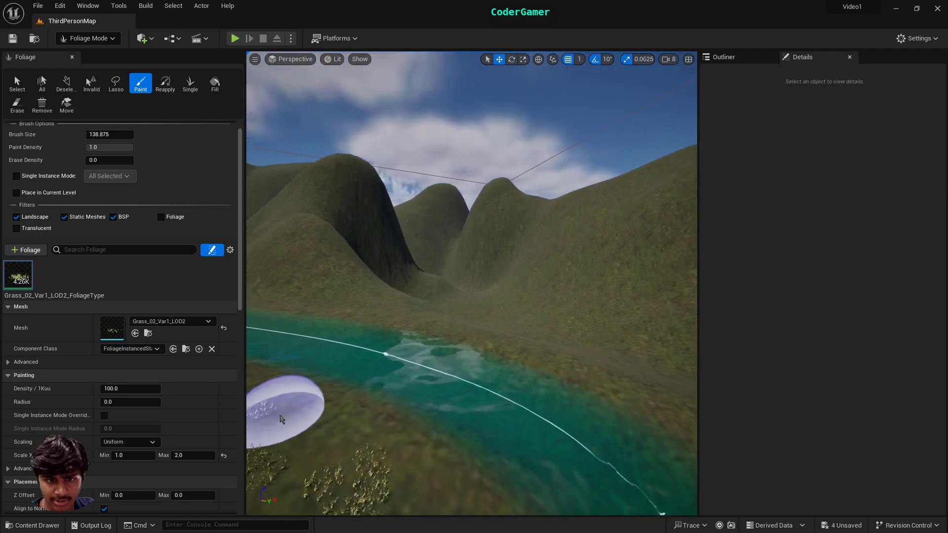
{"action": "right_click_drag", "start_coordinate": [326, 381], "coordinate": [290, 458]}
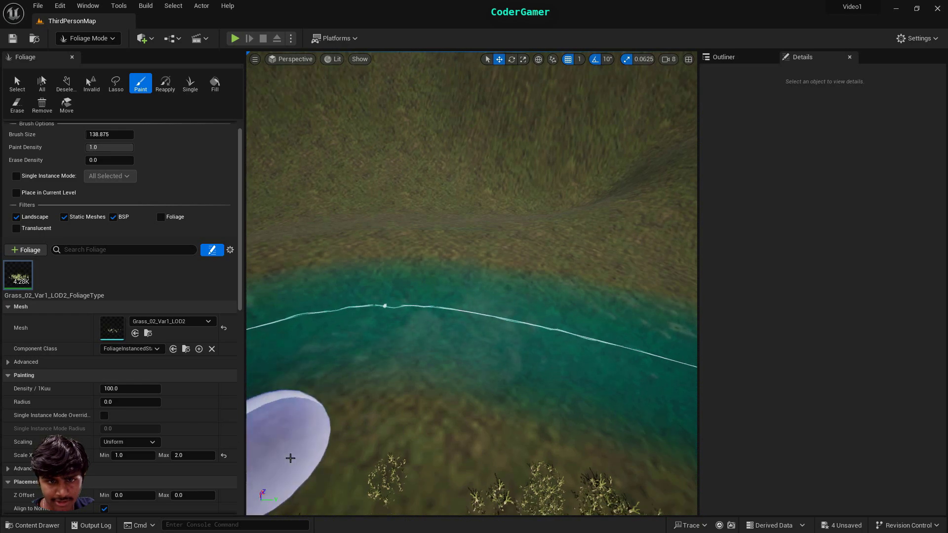
{"action": "mouse_move", "coordinate": [289, 457]}
{"action": "left_mouse_down"}
{"action": "mouse_move", "coordinate": [426, 492]}
{"action": "mouse_move", "coordinate": [313, 387]}
{"action": "left_mouse_up"}
{"action": "right_click_drag", "start_coordinate": [313, 387], "coordinate": [338, 383]}
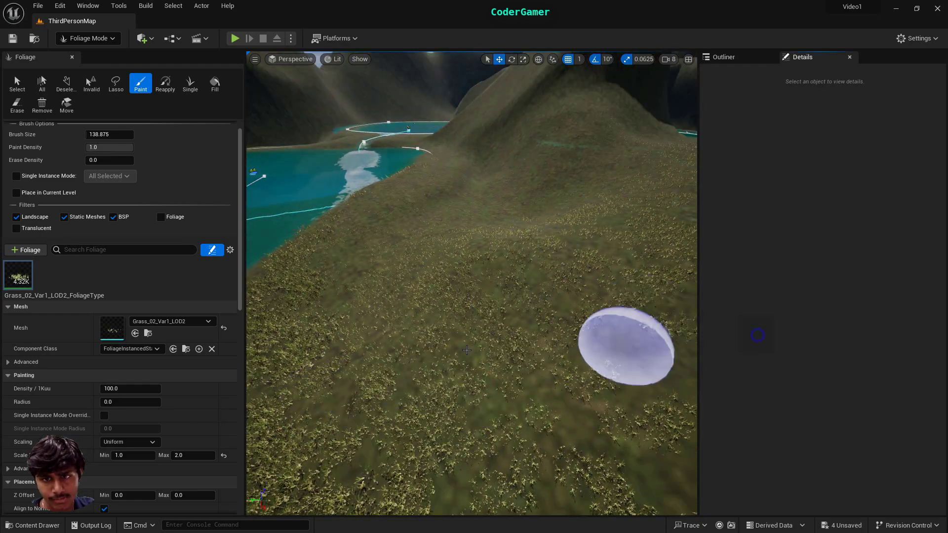
Step: Fill the sparse patches on the grassy bank between the hillside and the river
{"action": "right_click_drag", "start_coordinate": [635, 349], "coordinate": [491, 356]}
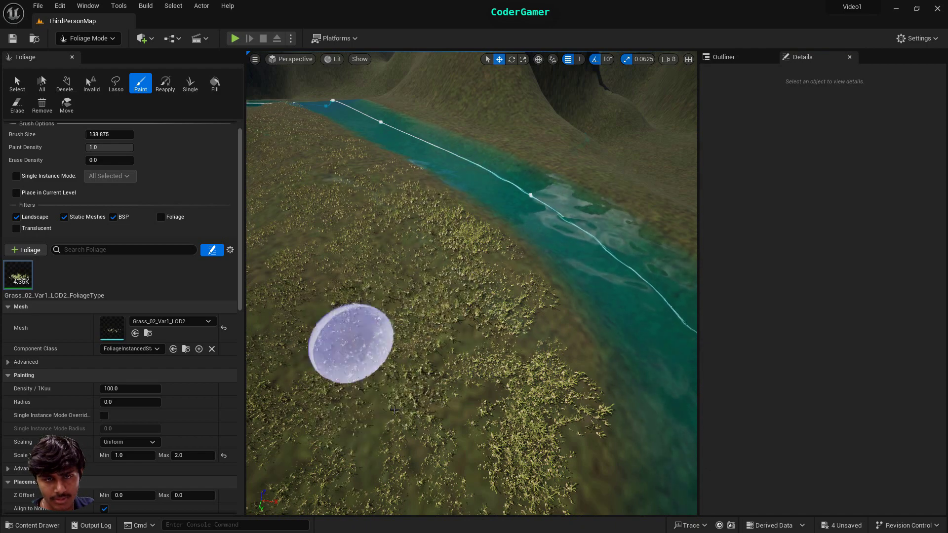
{"action": "right_click_drag", "start_coordinate": [394, 410], "coordinate": [498, 319]}
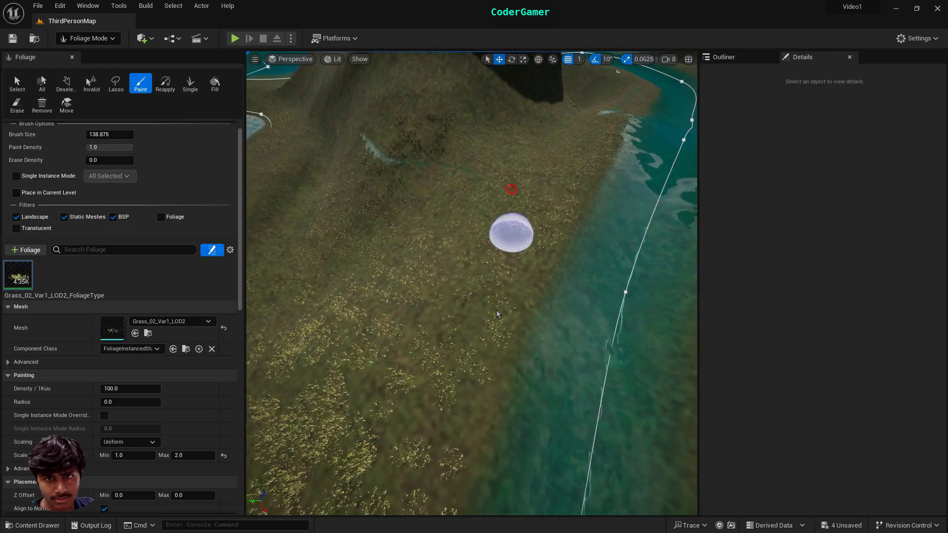
{"action": "left_click_drag", "start_coordinate": [438, 258], "coordinate": [384, 336]}
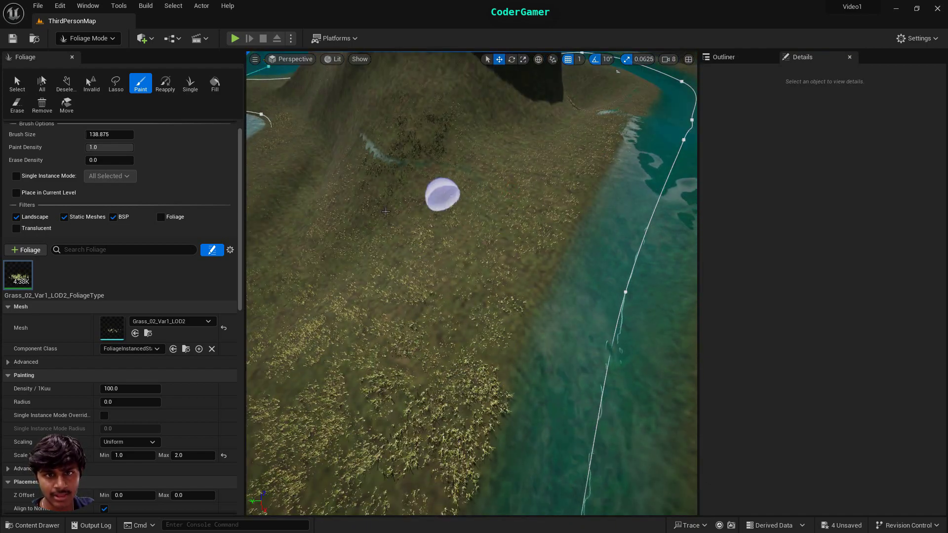
Step: Extend the grass along the inner bank of the river bend, from the foot of the steep hill to the waterline
{"action": "right_click_drag", "start_coordinate": [510, 250], "coordinate": [464, 267]}
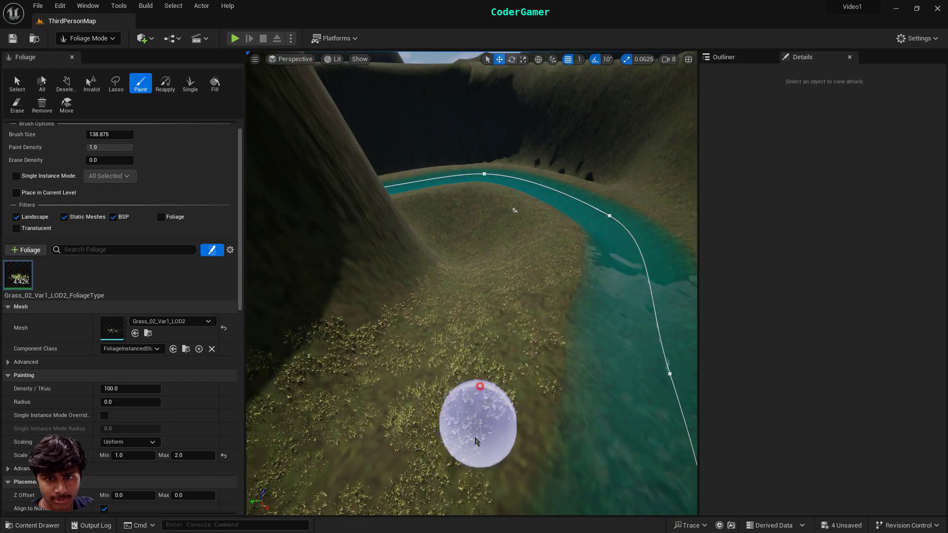
{"action": "mouse_move", "coordinate": [478, 441]}
{"action": "left_mouse_down"}
{"action": "mouse_move", "coordinate": [461, 459]}
{"action": "mouse_move", "coordinate": [334, 444]}
{"action": "mouse_move", "coordinate": [401, 470]}
{"action": "mouse_move", "coordinate": [403, 375]}
{"action": "left_mouse_up"}
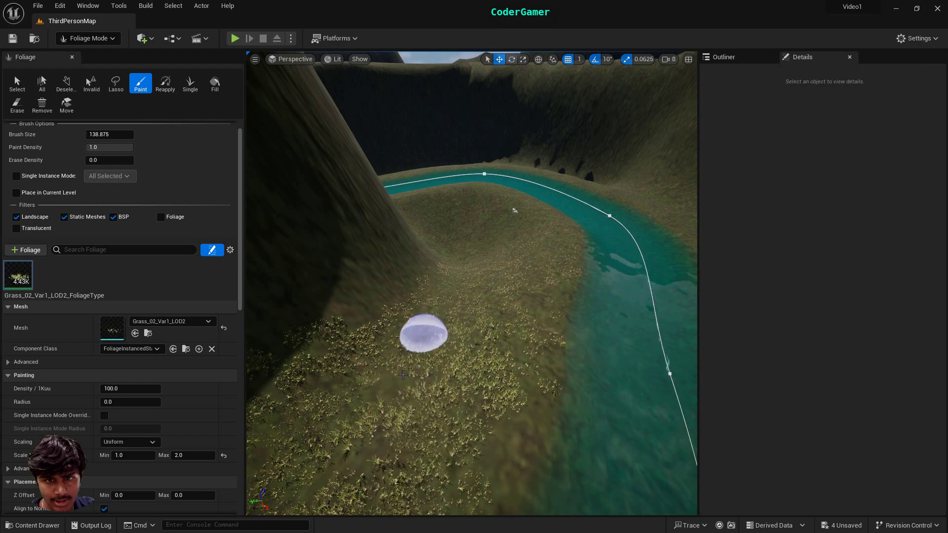
{"action": "left_click_drag", "start_coordinate": [475, 470], "coordinate": [513, 462]}
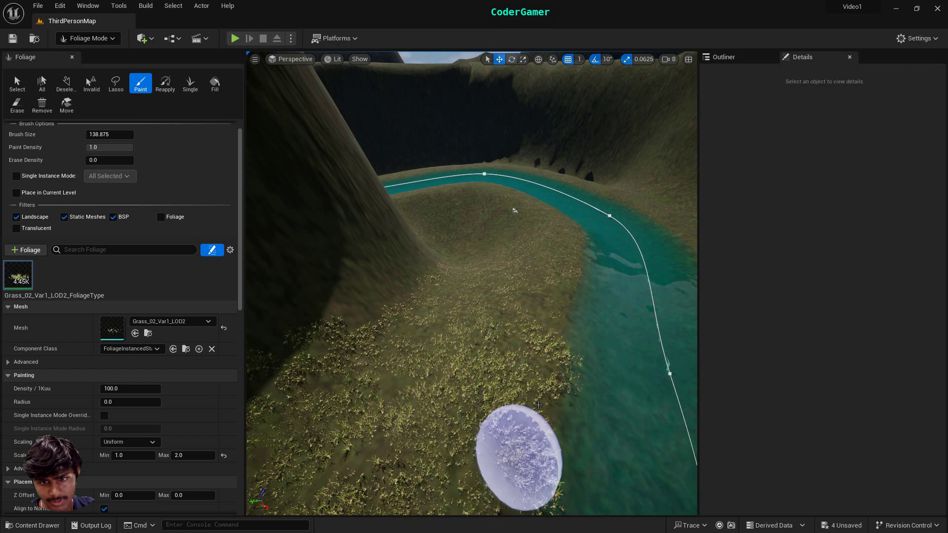
{"action": "mouse_move", "coordinate": [510, 247]}
{"action": "right_mouse_down"}
{"action": "mouse_move", "coordinate": [498, 208]}
{"action": "mouse_move", "coordinate": [508, 276]}
{"action": "mouse_move", "coordinate": [510, 247]}
{"action": "right_mouse_up"}
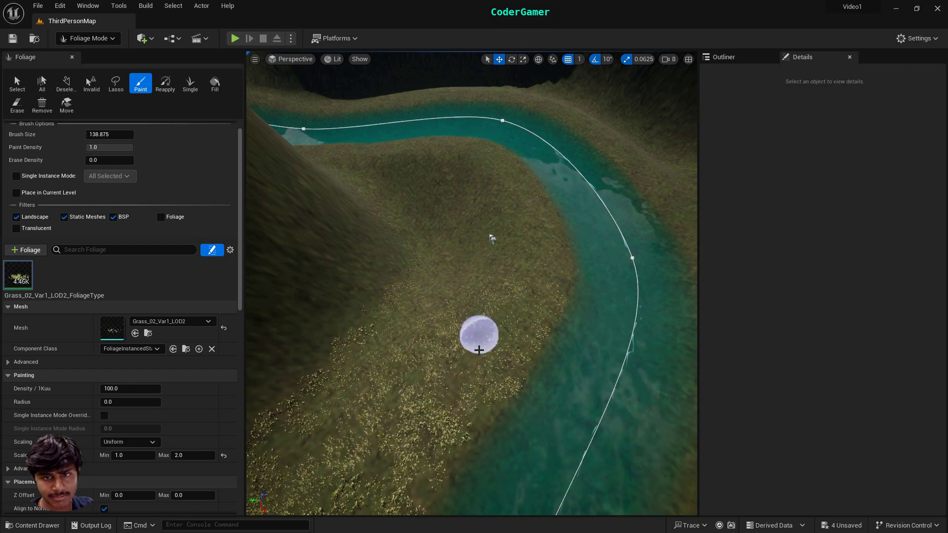
Step: Enlarge the brush size to 253.525879 and paint a strip of grass on the opposite riverbank below the hills
{"action": "mouse_move", "coordinate": [498, 323]}
{"action": "right_mouse_down"}
{"action": "mouse_move", "coordinate": [448, 339]}
{"action": "mouse_move", "coordinate": [309, 336]}
{"action": "right_mouse_up"}
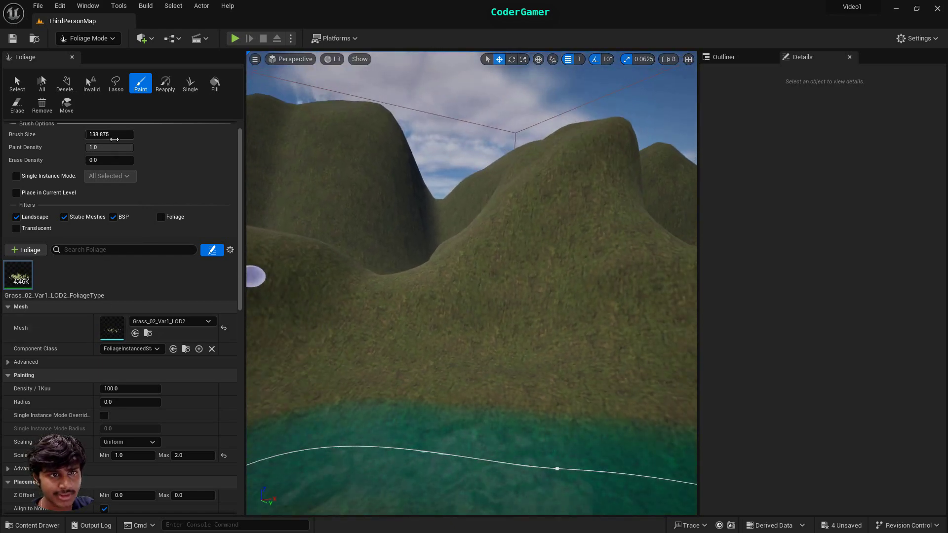
{"action": "left_click_drag", "start_coordinate": [112, 136], "coordinate": [127, 135]}
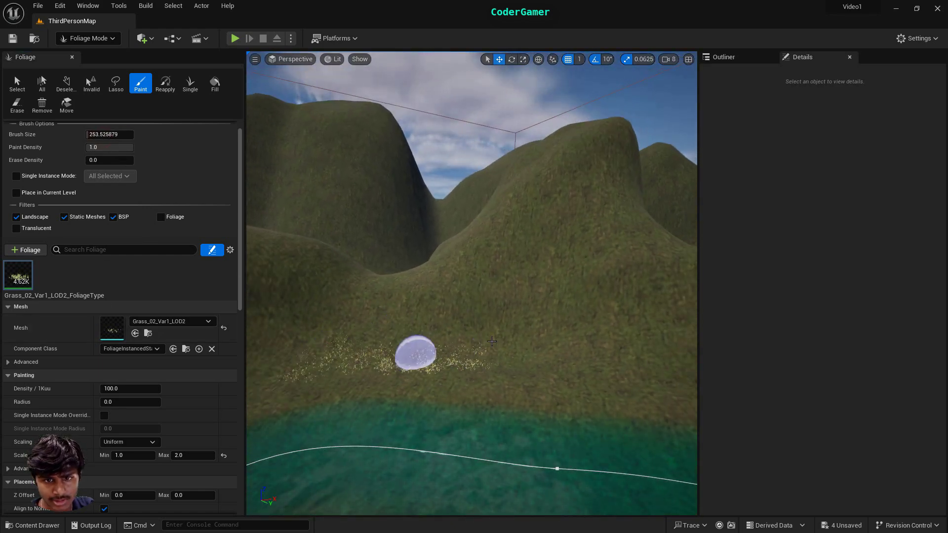
{"action": "left_click_drag", "start_coordinate": [474, 369], "coordinate": [614, 376]}
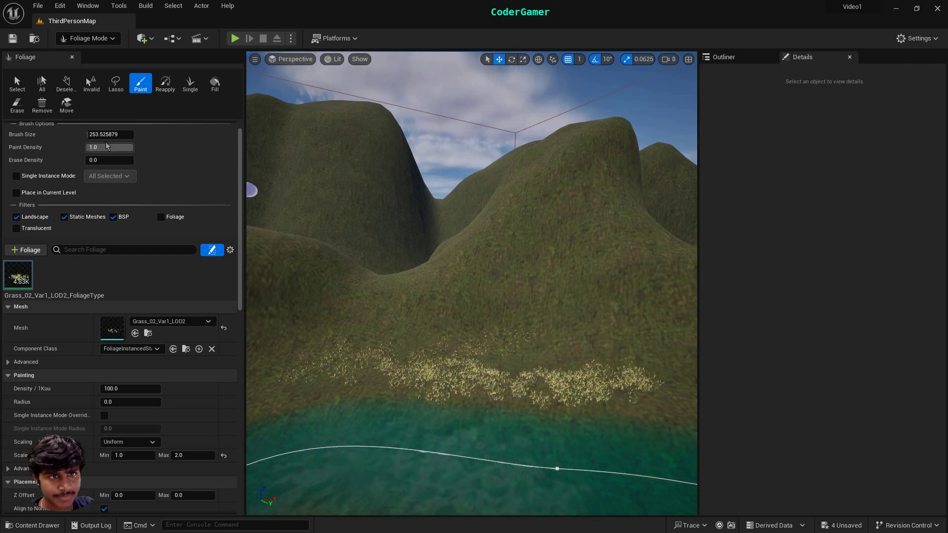
Step: Try covering the hills and riverbanks with grass at brush size 8192.0, and undo the grass strokes
{"action": "left_click_drag", "start_coordinate": [105, 135], "coordinate": [148, 136]}
{"action": "scroll", "coordinate": [496, 235], "scroll_direction": "down", "scroll_amount": 3}
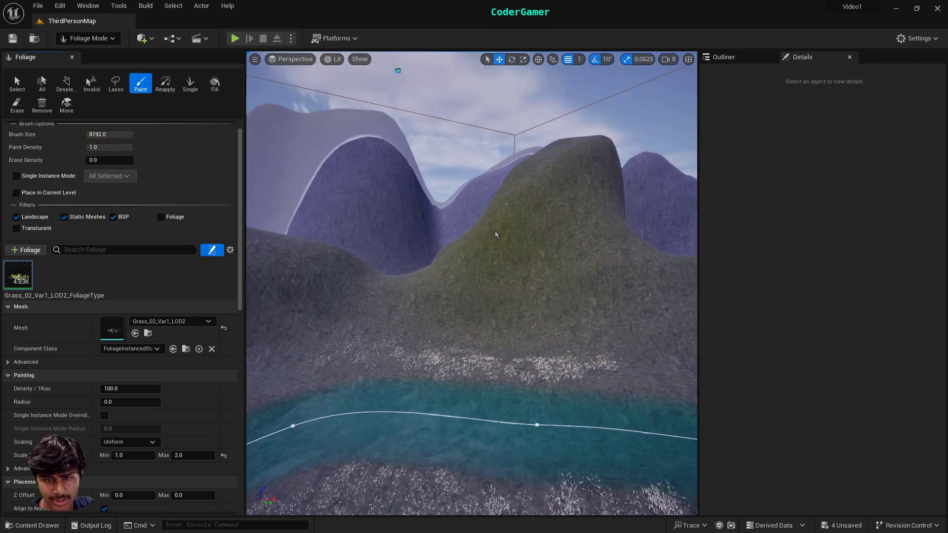
{"action": "left_click_drag", "start_coordinate": [496, 214], "coordinate": [525, 218]}
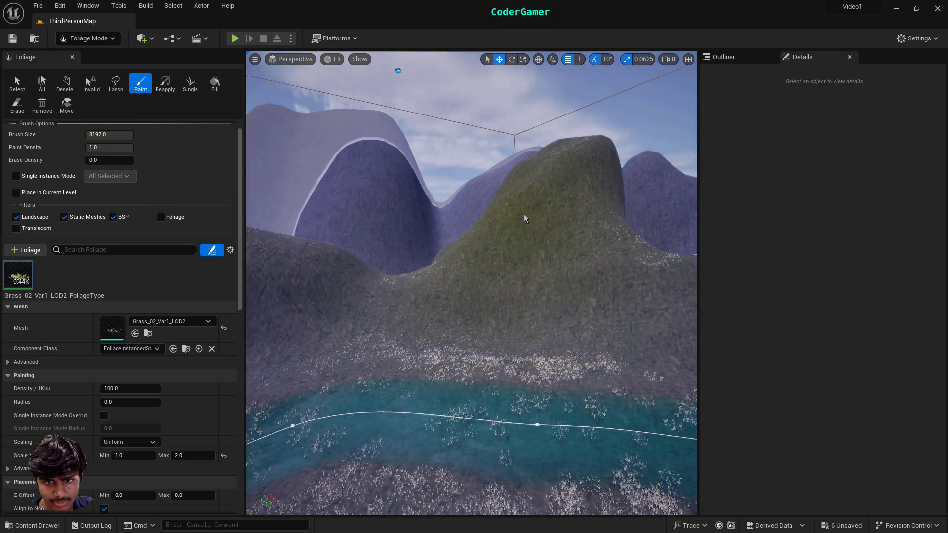
{"action": "right_click_drag", "start_coordinate": [525, 218], "coordinate": [516, 281]}
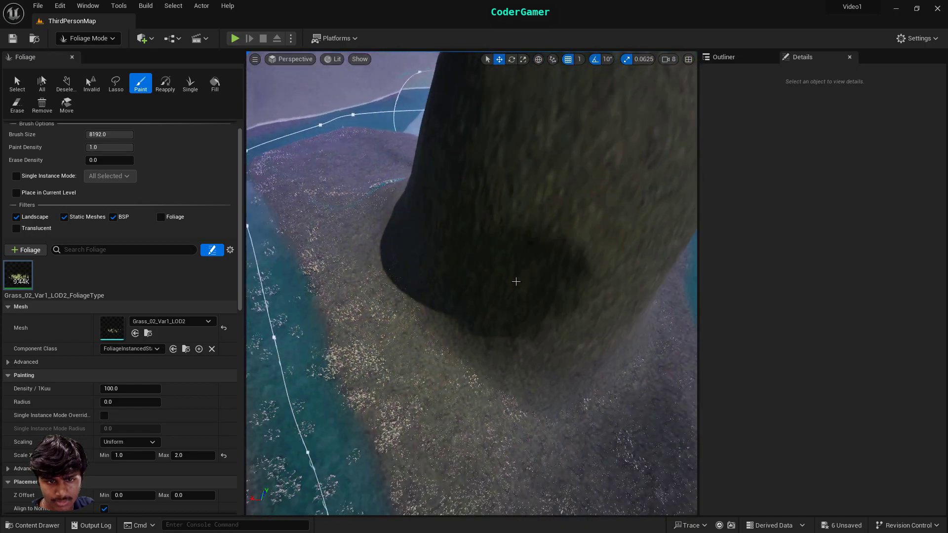
{"action": "scroll", "coordinate": [518, 282], "scroll_direction": "down", "scroll_amount": 8}
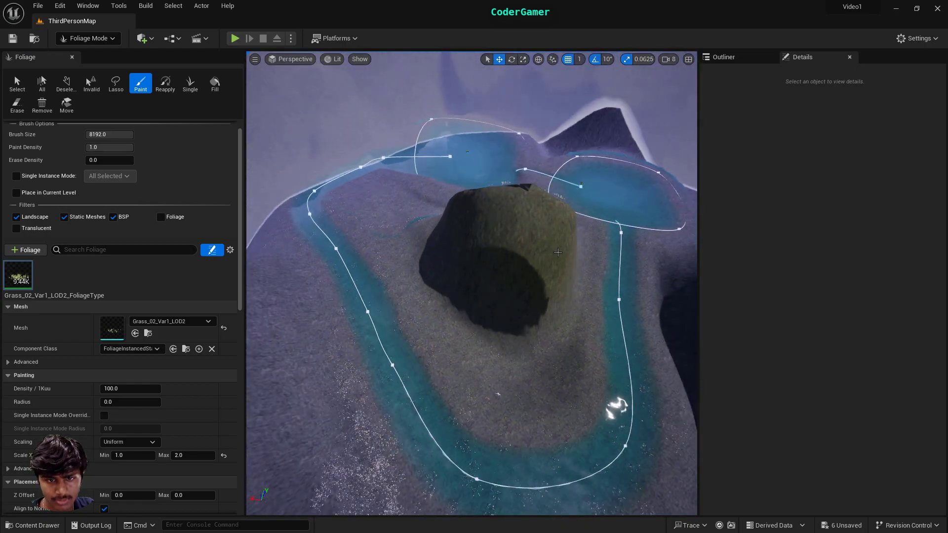
{"action": "mouse_move", "coordinate": [558, 252]}
{"action": "left_mouse_down"}
{"action": "mouse_move", "coordinate": [464, 341]}
{"action": "mouse_move", "coordinate": [355, 395]}
{"action": "mouse_move", "coordinate": [415, 306]}
{"action": "mouse_move", "coordinate": [700, 414]}
{"action": "left_mouse_up"}
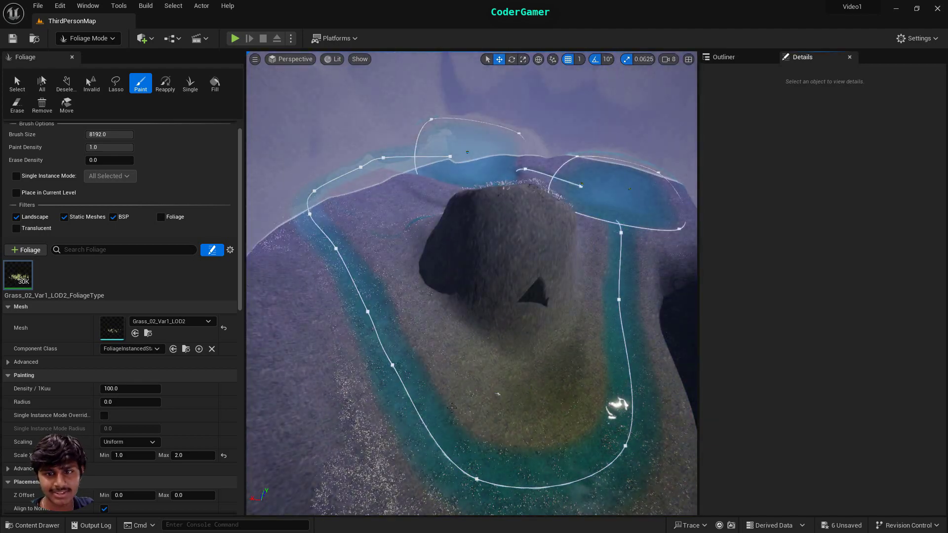
{"action": "mouse_move", "coordinate": [424, 395]}
{"action": "right_mouse_down"}
{"action": "mouse_move", "coordinate": [533, 430]}
{"action": "mouse_move", "coordinate": [528, 445]}
{"action": "right_mouse_up"}
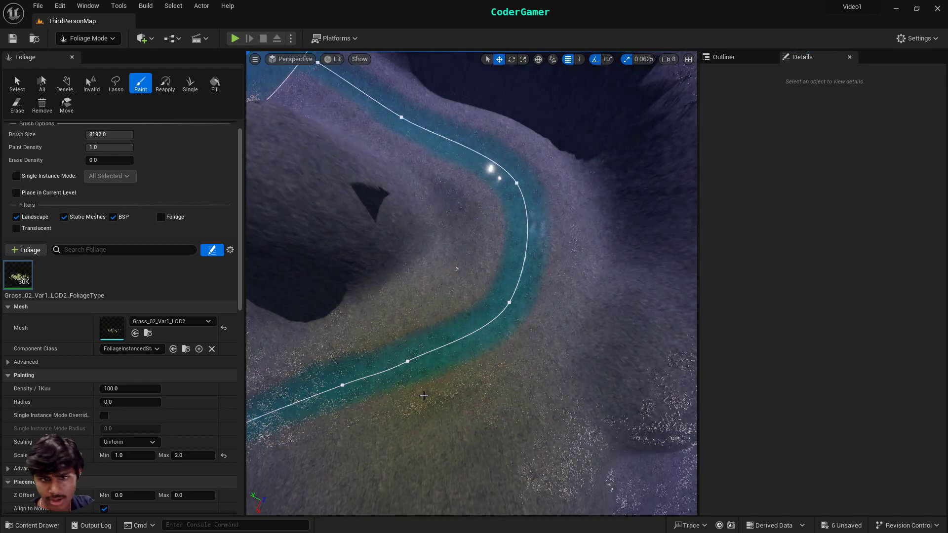
{"action": "key", "text": "ctrl+z"}
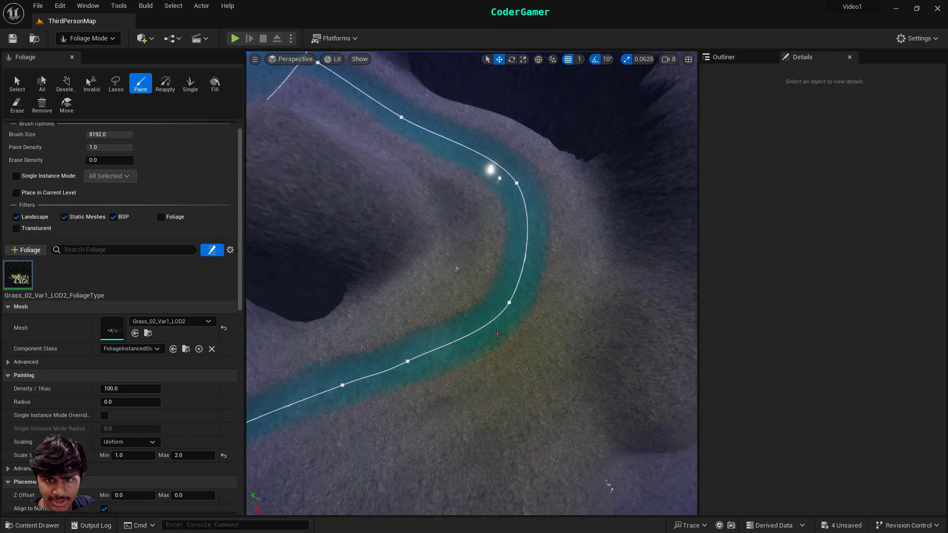
Step: Reduce the brush size to 782.302734 and paint grass across the bank beyond the river bend, undoing and repeating the stroke
{"action": "scroll", "coordinate": [423, 293], "scroll_direction": "up", "scroll_amount": 2}
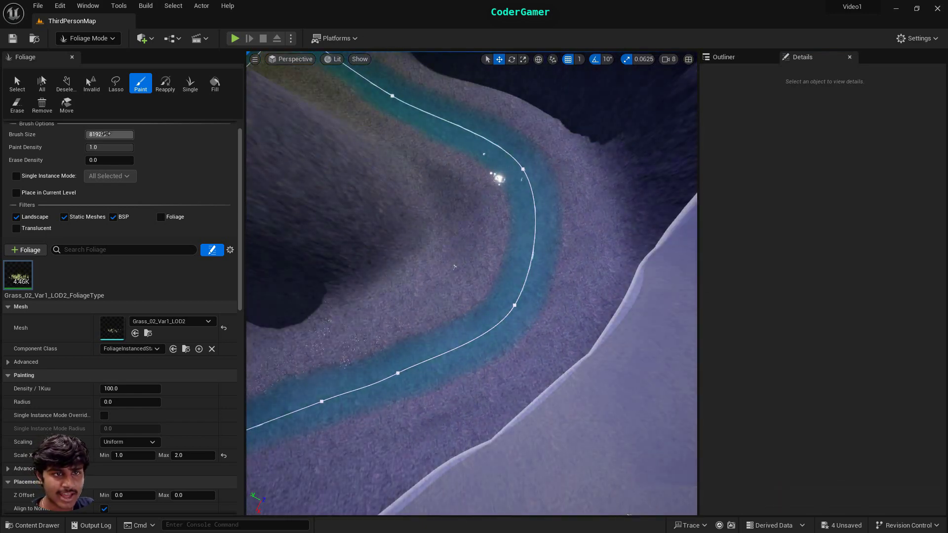
{"action": "left_click_drag", "start_coordinate": [130, 135], "coordinate": [95, 135]}
{"action": "right_click_drag", "start_coordinate": [427, 314], "coordinate": [576, 204]}
{"action": "mouse_move", "coordinate": [330, 406]}
{"action": "left_mouse_down"}
{"action": "mouse_move", "coordinate": [324, 414]}
{"action": "mouse_move", "coordinate": [489, 395]}
{"action": "left_mouse_up"}
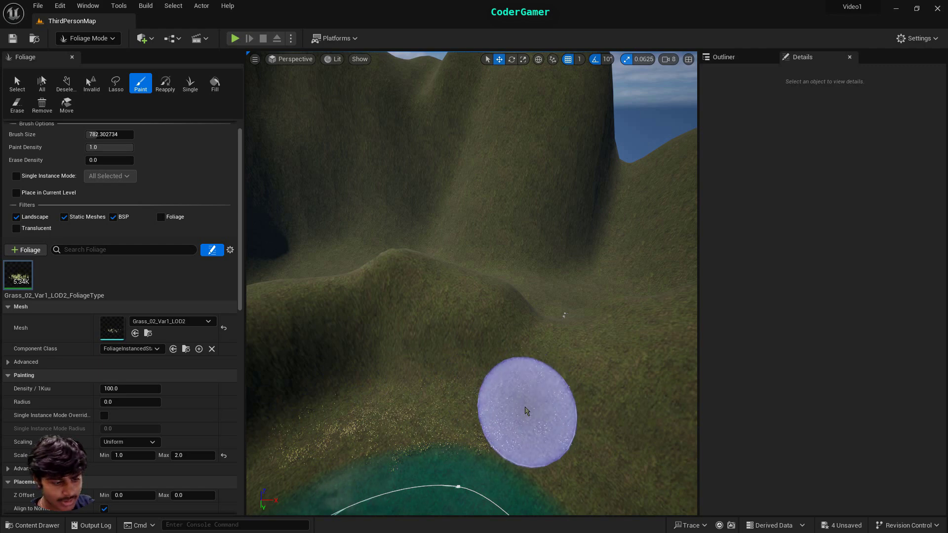
{"action": "key", "text": "ctrl+z"}
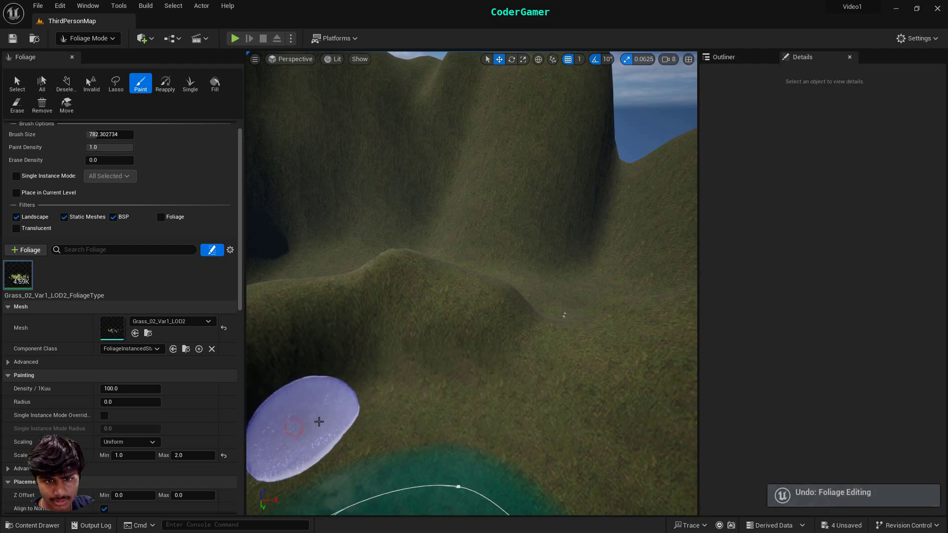
{"action": "mouse_move", "coordinate": [318, 421]}
{"action": "left_mouse_down"}
{"action": "mouse_move", "coordinate": [440, 398]}
{"action": "mouse_move", "coordinate": [540, 400]}
{"action": "mouse_move", "coordinate": [617, 448]}
{"action": "left_mouse_up"}
Step: Paint grass up the riverbank at the foot of the hills with the 782.302734 brush
{"action": "right_click_drag", "start_coordinate": [423, 367], "coordinate": [567, 366]}
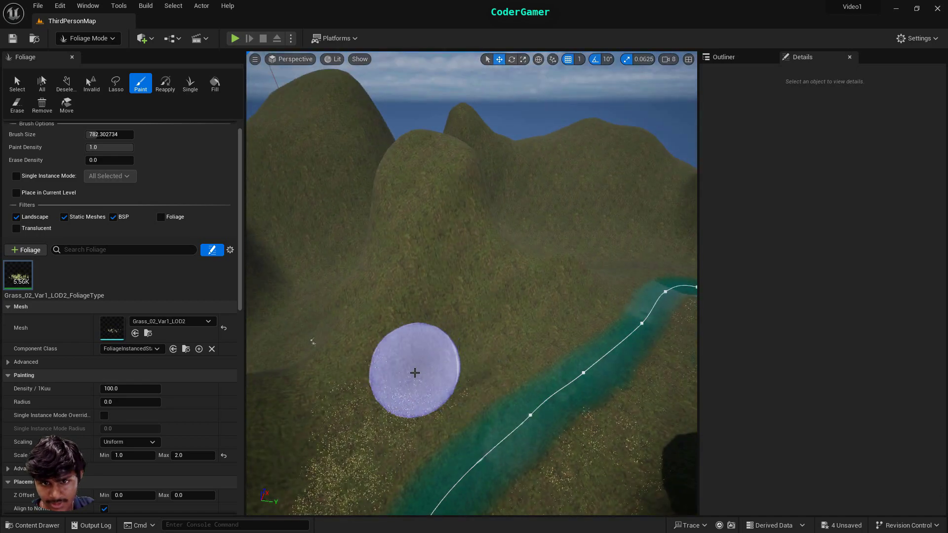
{"action": "left_click_drag", "start_coordinate": [455, 373], "coordinate": [482, 356]}
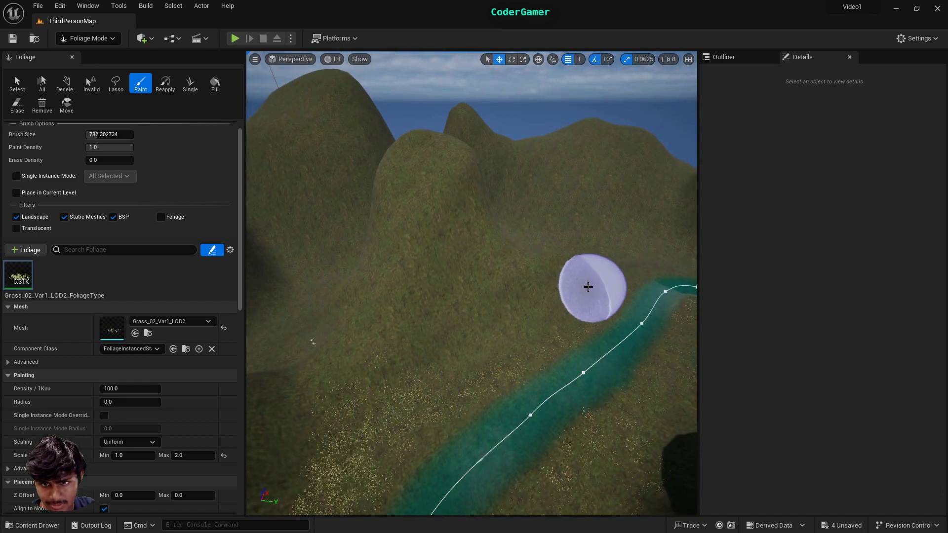
{"action": "mouse_move", "coordinate": [588, 287]}
{"action": "left_mouse_down"}
{"action": "mouse_move", "coordinate": [561, 318]}
{"action": "mouse_move", "coordinate": [436, 377]}
{"action": "left_mouse_up"}
Step: Cover the narrow outer bank between the river and the dark cliff with grass, from the lake to the river bend
{"action": "mouse_move", "coordinate": [436, 376]}
{"action": "right_mouse_down"}
{"action": "mouse_move", "coordinate": [460, 296]}
{"action": "mouse_move", "coordinate": [376, 236]}
{"action": "right_mouse_up"}
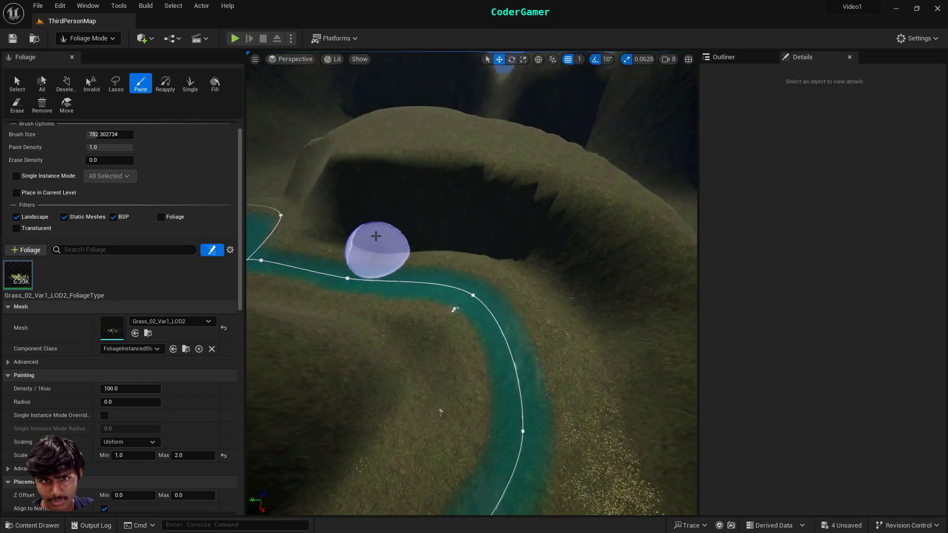
{"action": "left_click_drag", "start_coordinate": [323, 223], "coordinate": [349, 225]}
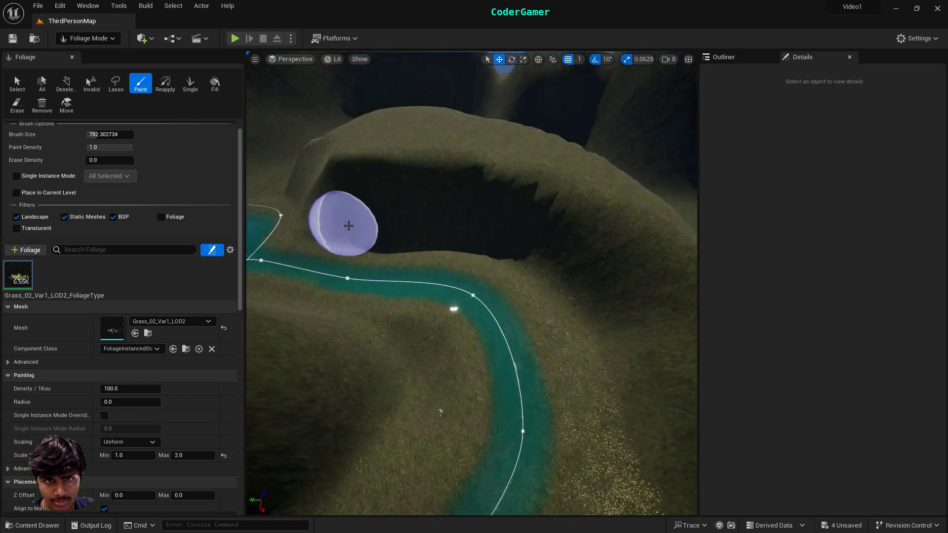
{"action": "left_click_drag", "start_coordinate": [405, 229], "coordinate": [470, 238]}
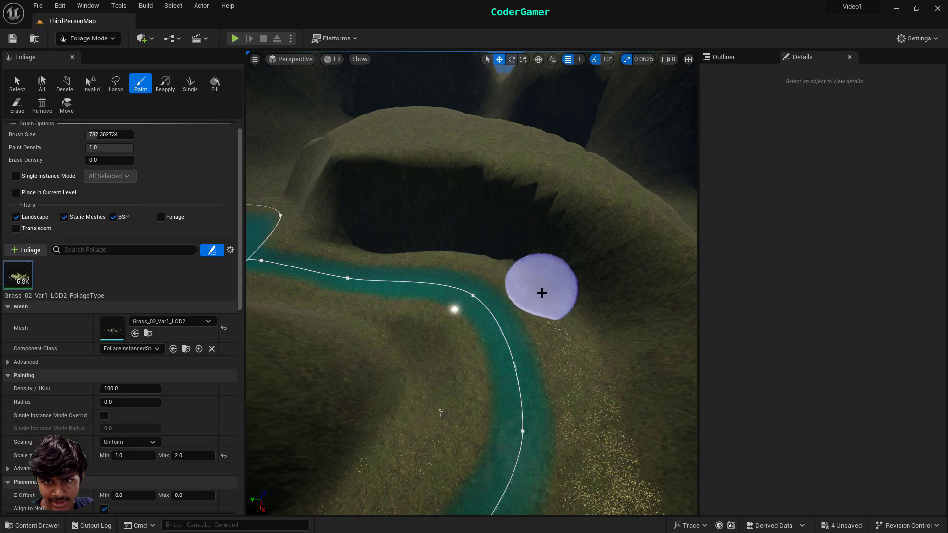
{"action": "mouse_move", "coordinate": [529, 370]}
{"action": "right_mouse_down"}
{"action": "mouse_move", "coordinate": [529, 307]}
{"action": "mouse_move", "coordinate": [548, 385]}
{"action": "mouse_move", "coordinate": [568, 320]}
{"action": "right_mouse_up"}
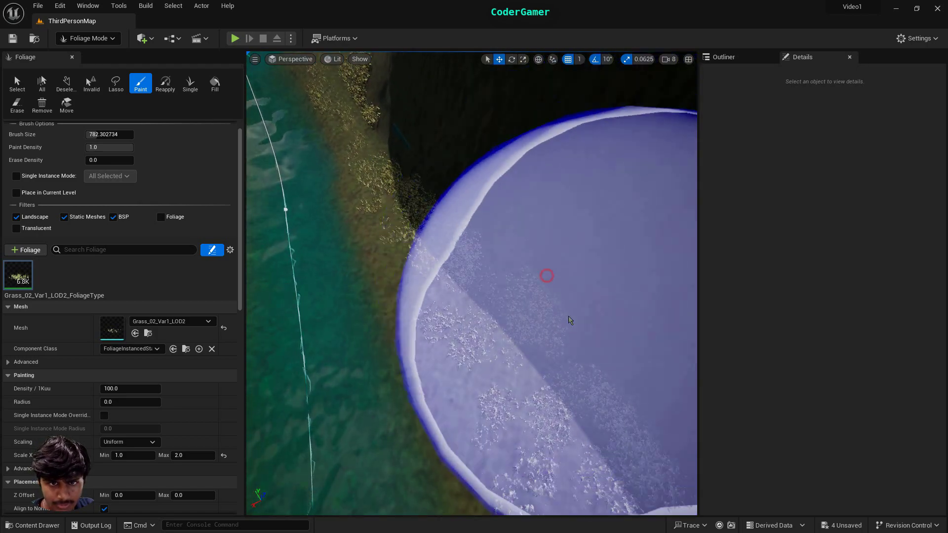
{"action": "mouse_move", "coordinate": [569, 320]}
{"action": "left_mouse_down"}
{"action": "mouse_move", "coordinate": [493, 197]}
{"action": "mouse_move", "coordinate": [553, 410]}
{"action": "mouse_move", "coordinate": [507, 250]}
{"action": "left_mouse_up"}
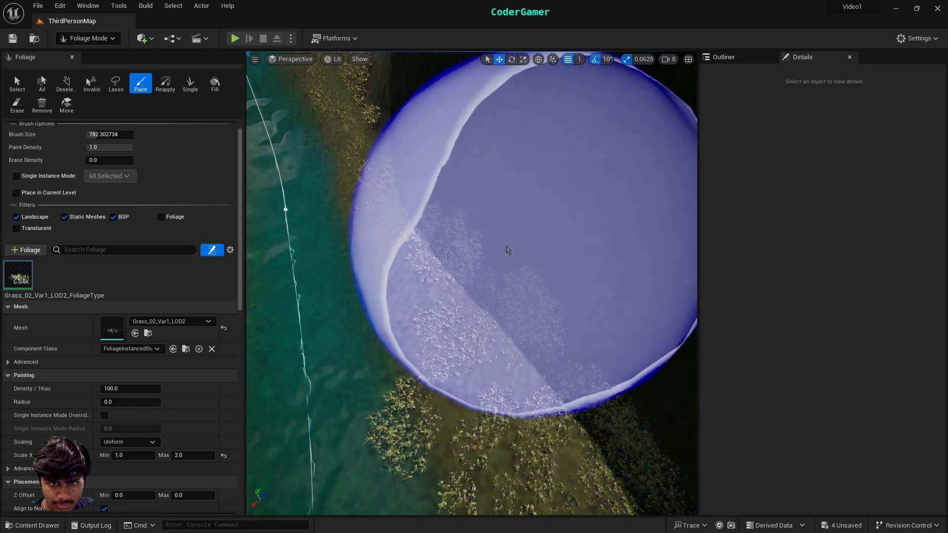
Step: Reduce the brush size to 493.326172 and switch the foliage tool to placing single instances
{"action": "scroll", "coordinate": [546, 363], "scroll_direction": "down", "scroll_amount": 5}
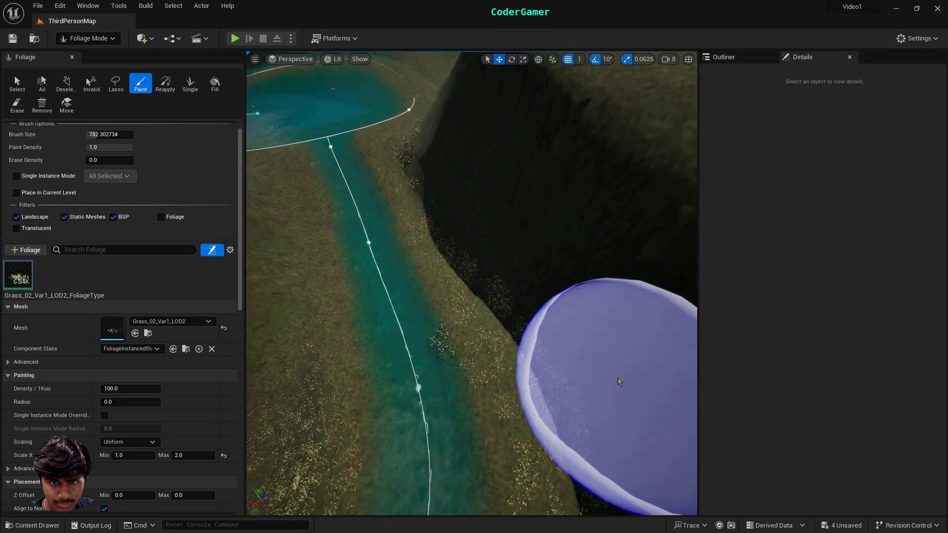
{"action": "scroll", "coordinate": [612, 381], "scroll_direction": "down", "scroll_amount": 3}
{"action": "scroll", "coordinate": [553, 375], "scroll_direction": "up", "scroll_amount": 5}
{"action": "scroll", "coordinate": [82, 134], "scroll_direction": "up", "scroll_amount": 1}
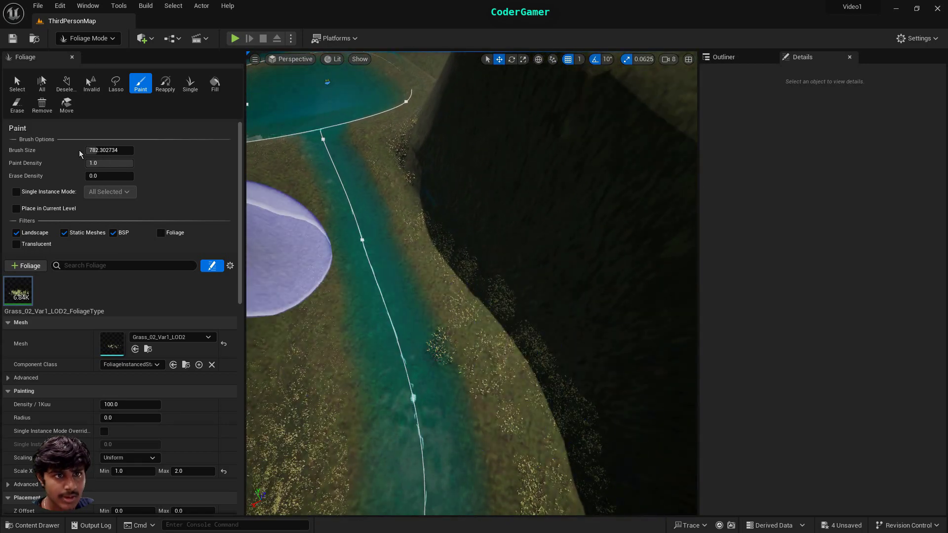
{"action": "left_click_drag", "start_coordinate": [93, 151], "coordinate": [91, 151]}
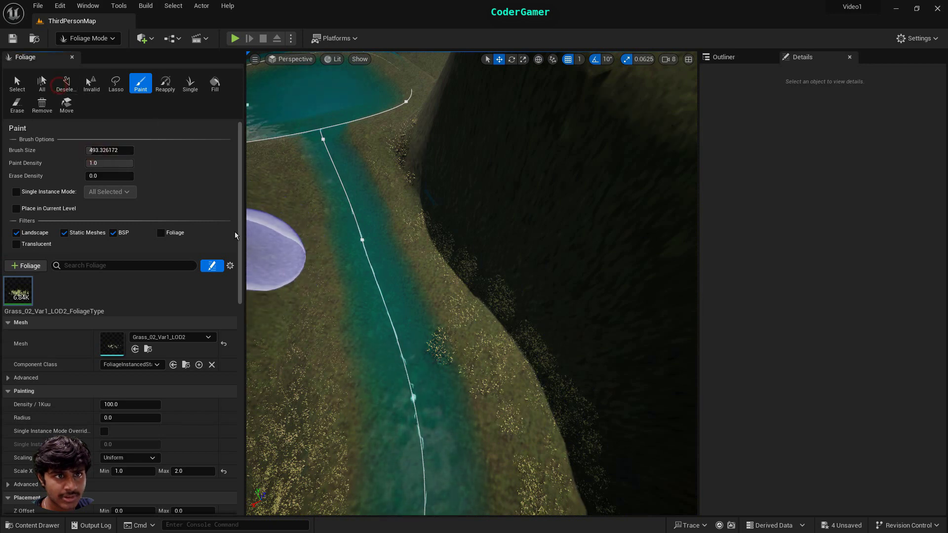
{"action": "left_click", "coordinate": [190, 83]}
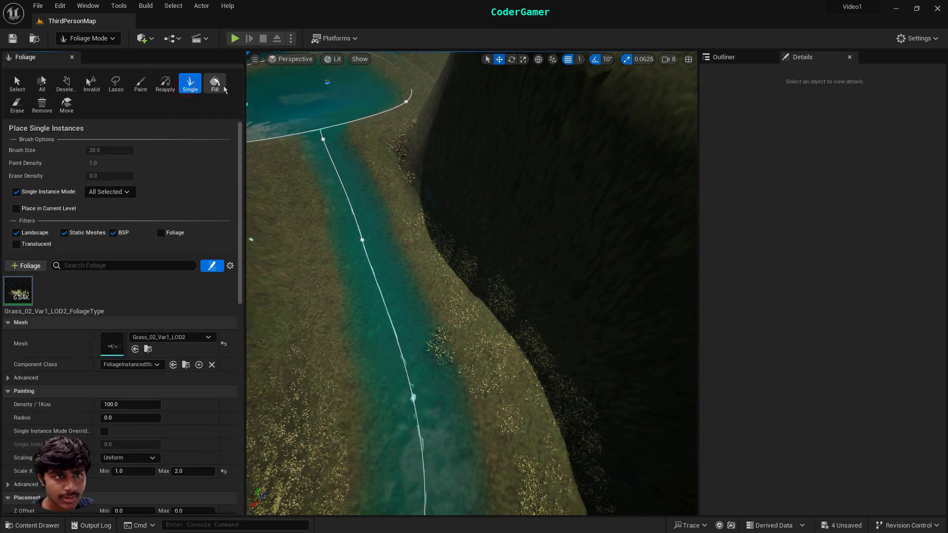
{"action": "scroll", "coordinate": [424, 357], "scroll_direction": "up", "scroll_amount": 2}
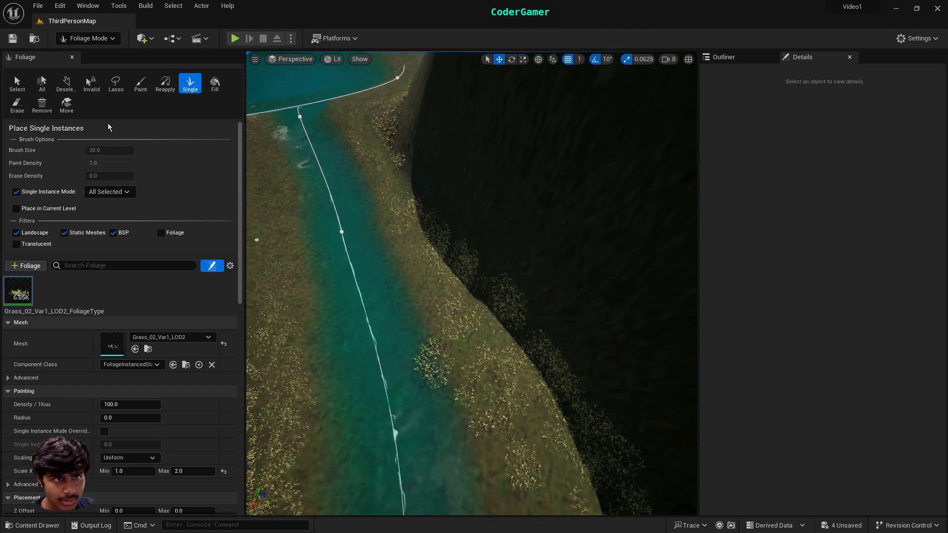
Step: Erase the grass spilling into the river and repaint the outer bank beside the dark cliff with the 493.326172 brush
{"action": "left_click", "coordinate": [17, 105]}
{"action": "mouse_move", "coordinate": [365, 389]}
{"action": "left_mouse_down"}
{"action": "mouse_move", "coordinate": [368, 358]}
{"action": "mouse_move", "coordinate": [375, 408]}
{"action": "left_mouse_up"}
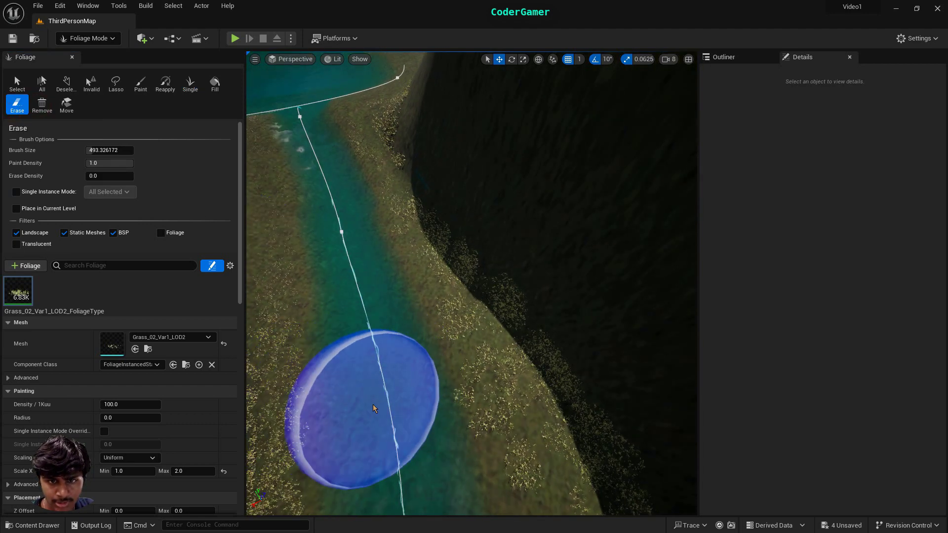
{"action": "left_click", "coordinate": [139, 92]}
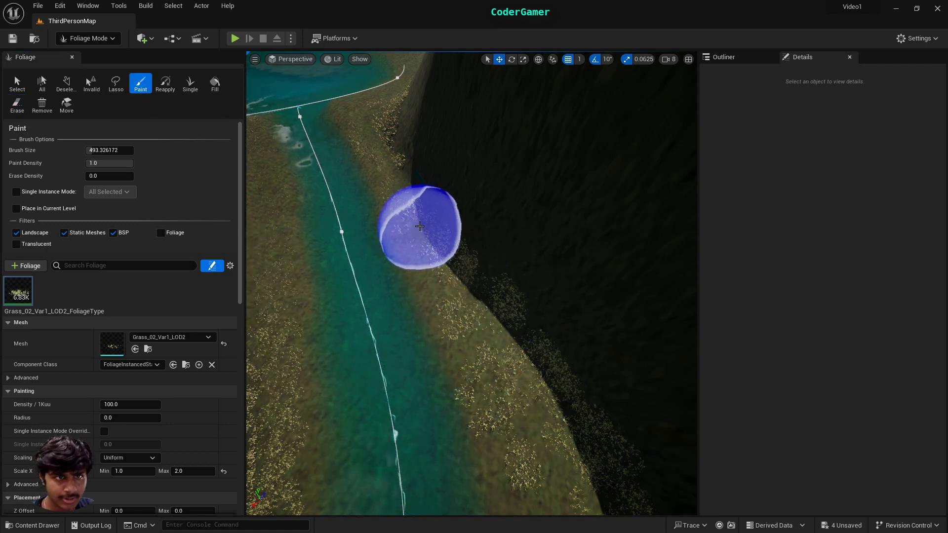
{"action": "mouse_move", "coordinate": [401, 183]}
{"action": "left_mouse_down"}
{"action": "mouse_move", "coordinate": [454, 306]}
{"action": "mouse_move", "coordinate": [507, 378]}
{"action": "left_mouse_up"}
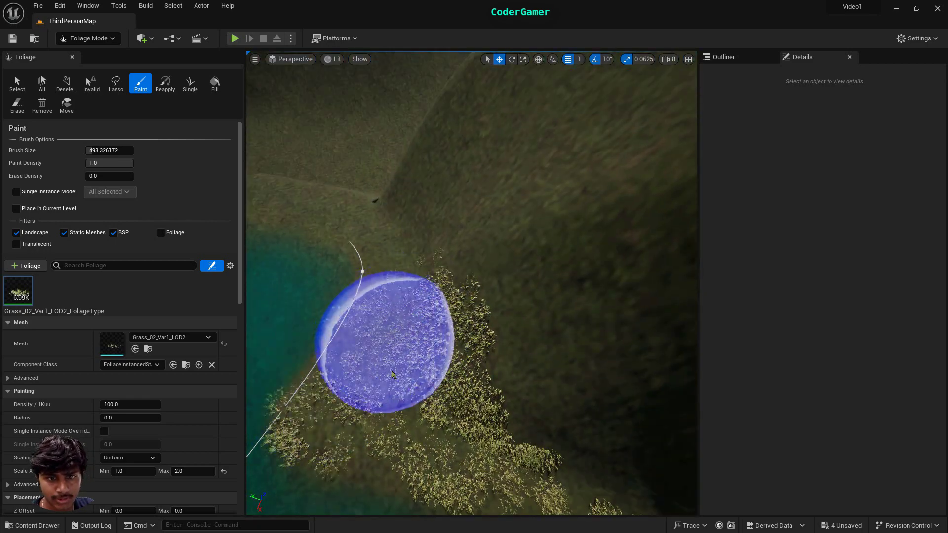
Step: Paint grass around the lake shore, from the river mouth along the foot of the hills to the cliff gap
{"action": "mouse_move", "coordinate": [392, 376]}
{"action": "left_mouse_down"}
{"action": "mouse_move", "coordinate": [398, 316]}
{"action": "mouse_move", "coordinate": [375, 198]}
{"action": "mouse_move", "coordinate": [508, 318]}
{"action": "mouse_move", "coordinate": [380, 275]}
{"action": "left_mouse_up"}
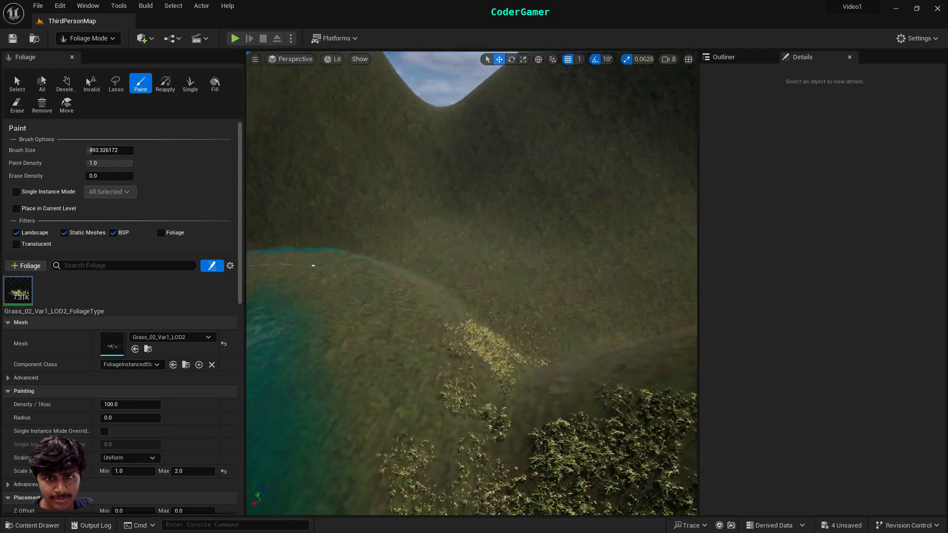
{"action": "right_click_drag", "start_coordinate": [408, 280], "coordinate": [396, 293]}
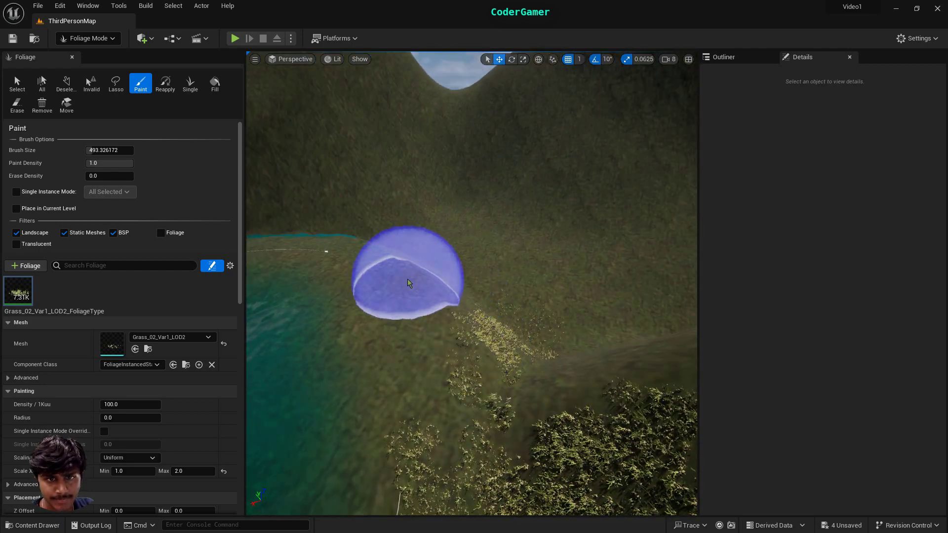
{"action": "left_click_drag", "start_coordinate": [419, 314], "coordinate": [537, 356]}
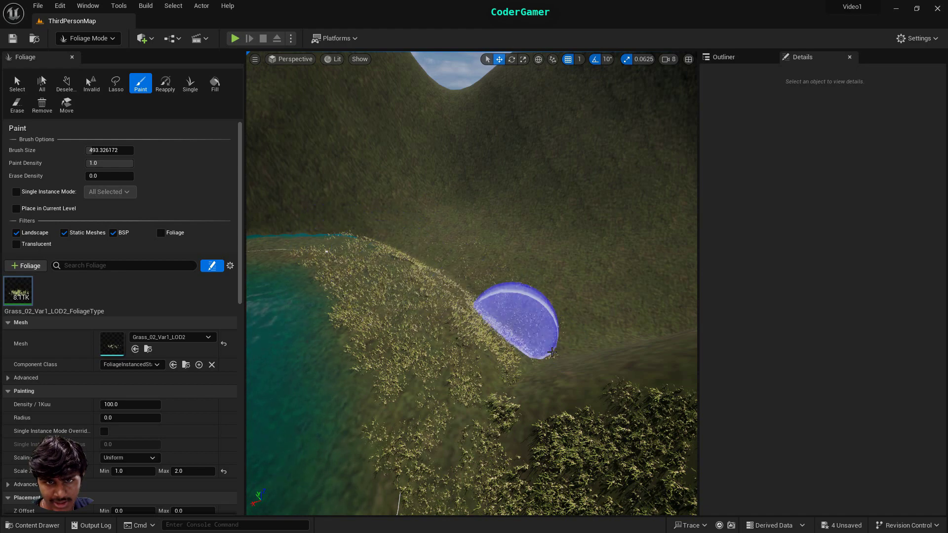
{"action": "left_click_drag", "start_coordinate": [552, 352], "coordinate": [555, 355]}
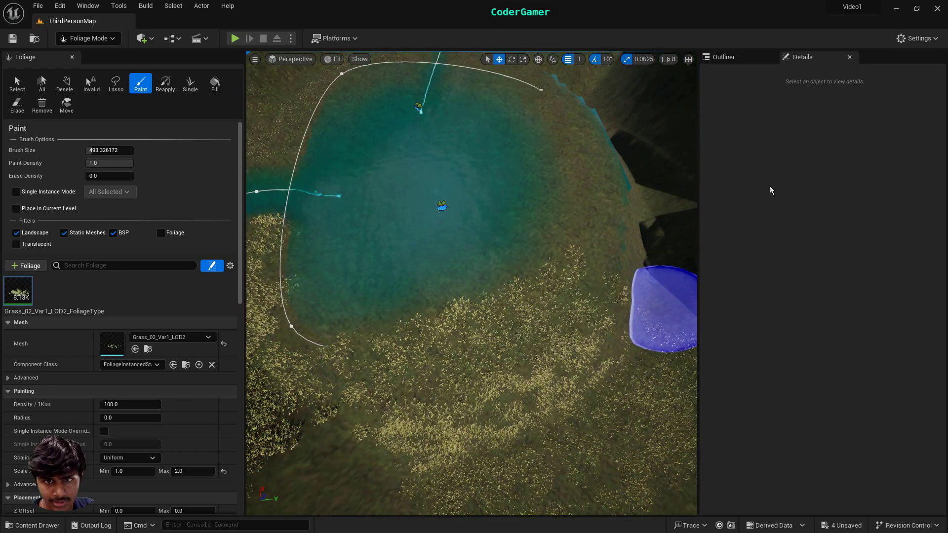
{"action": "mouse_move", "coordinate": [651, 227]}
{"action": "left_mouse_down"}
{"action": "mouse_move", "coordinate": [600, 247]}
{"action": "mouse_move", "coordinate": [590, 323]}
{"action": "mouse_move", "coordinate": [494, 393]}
{"action": "left_mouse_up"}
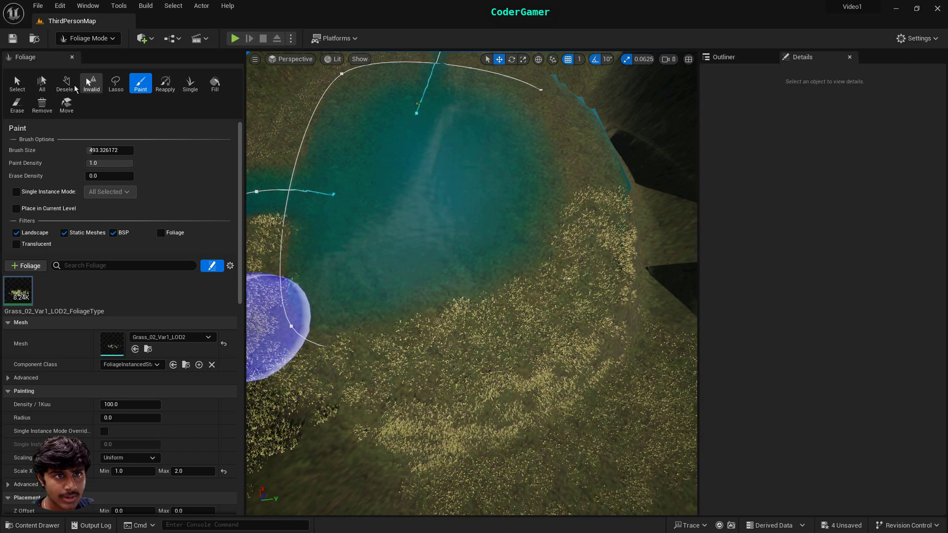
Step: Erase the grass along the lake's edge and the surrounding slope up to the cliff gap
{"action": "left_click", "coordinate": [17, 104]}
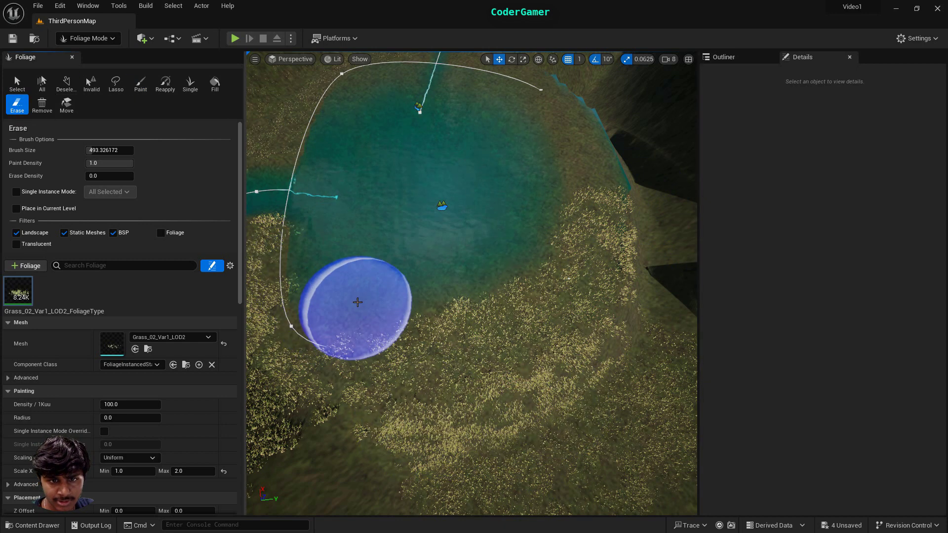
{"action": "mouse_move", "coordinate": [357, 303]}
{"action": "left_mouse_down"}
{"action": "mouse_move", "coordinate": [378, 309]}
{"action": "mouse_move", "coordinate": [490, 288]}
{"action": "mouse_move", "coordinate": [554, 245]}
{"action": "mouse_move", "coordinate": [543, 178]}
{"action": "mouse_move", "coordinate": [430, 320]}
{"action": "mouse_move", "coordinate": [381, 349]}
{"action": "mouse_move", "coordinate": [525, 205]}
{"action": "mouse_move", "coordinate": [501, 289]}
{"action": "left_mouse_up"}
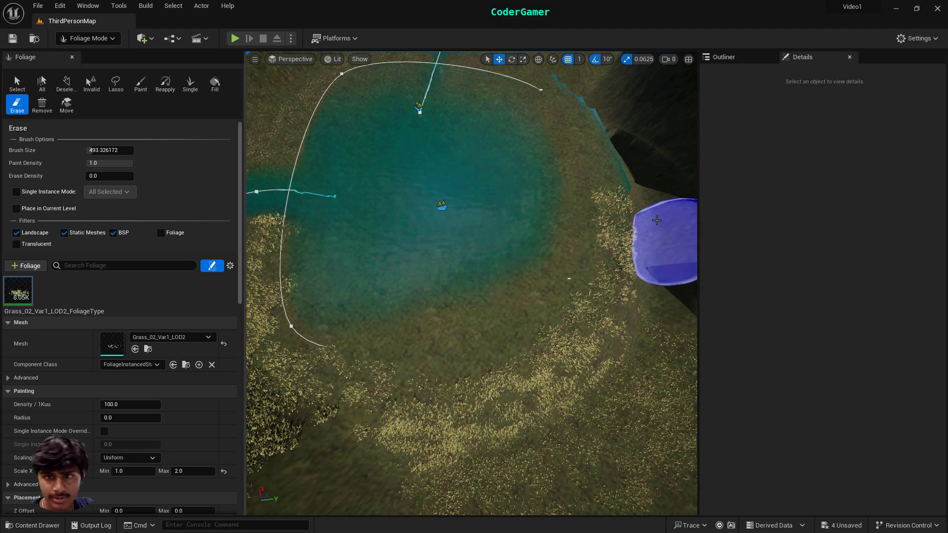
{"action": "mouse_move", "coordinate": [595, 237]}
{"action": "left_mouse_down"}
{"action": "mouse_move", "coordinate": [554, 423]}
{"action": "mouse_move", "coordinate": [603, 413]}
{"action": "left_mouse_up"}
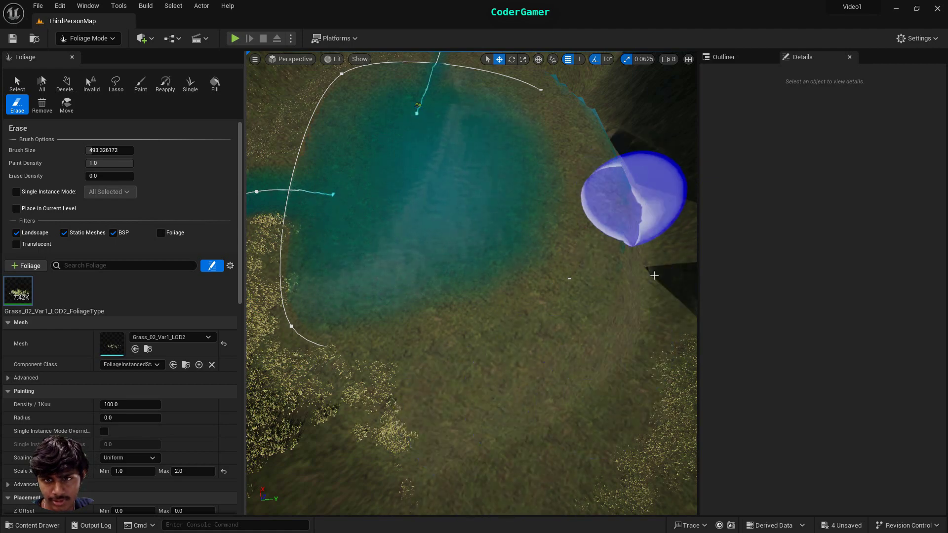
{"action": "right_click_drag", "start_coordinate": [580, 390], "coordinate": [667, 395]}
{"action": "mouse_move", "coordinate": [563, 237]}
{"action": "left_mouse_down"}
{"action": "mouse_move", "coordinate": [656, 193]}
{"action": "mouse_move", "coordinate": [570, 529]}
{"action": "mouse_move", "coordinate": [533, 469]}
{"action": "left_mouse_up"}
Step: Repaint grass on the lake shore near the river mouth, reducing the paint density to 0.12 for sparser coverage
{"action": "mouse_move", "coordinate": [546, 440]}
{"action": "right_mouse_down"}
{"action": "mouse_move", "coordinate": [385, 385]}
{"action": "mouse_move", "coordinate": [405, 404]}
{"action": "mouse_move", "coordinate": [371, 339]}
{"action": "right_mouse_up"}
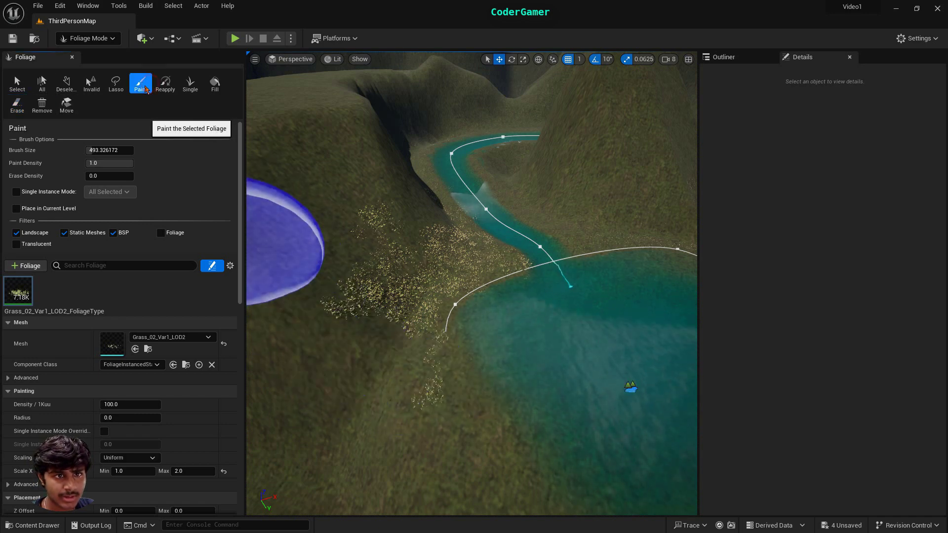
{"action": "mouse_move", "coordinate": [418, 350]}
{"action": "left_mouse_down"}
{"action": "mouse_move", "coordinate": [388, 297]}
{"action": "mouse_move", "coordinate": [387, 230]}
{"action": "mouse_move", "coordinate": [406, 344]}
{"action": "mouse_move", "coordinate": [360, 343]}
{"action": "mouse_move", "coordinate": [345, 398]}
{"action": "mouse_move", "coordinate": [395, 402]}
{"action": "mouse_move", "coordinate": [401, 422]}
{"action": "left_mouse_up"}
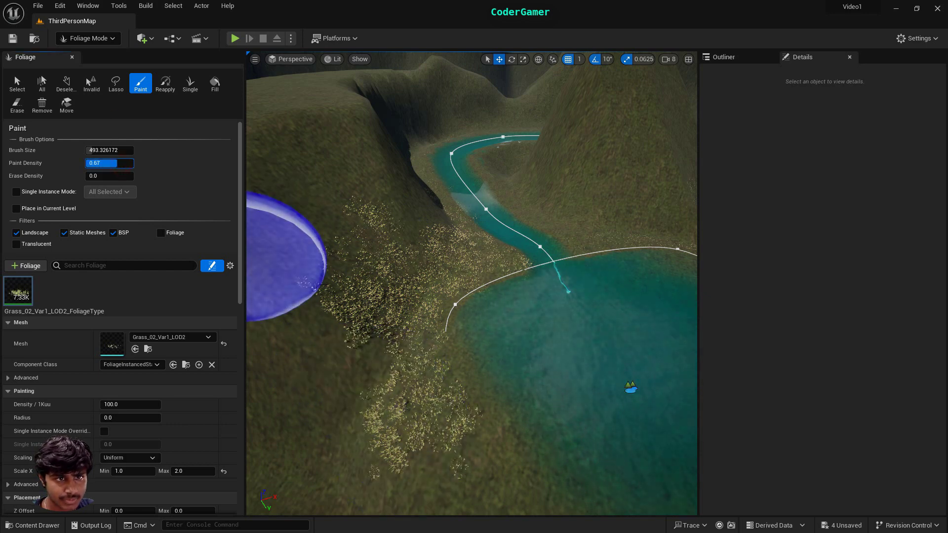
{"action": "left_click_drag", "start_coordinate": [100, 163], "coordinate": [92, 163]}
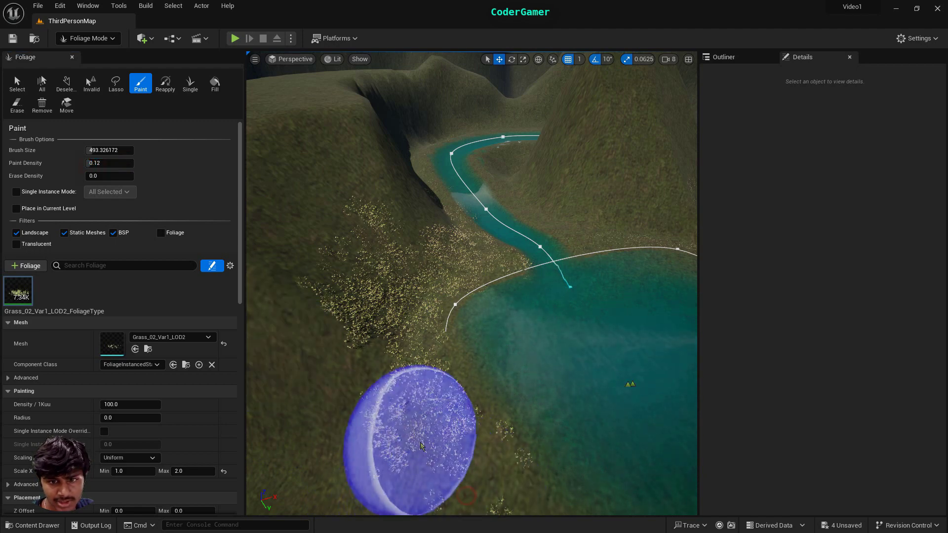
{"action": "right_click_drag", "start_coordinate": [385, 385], "coordinate": [411, 390]}
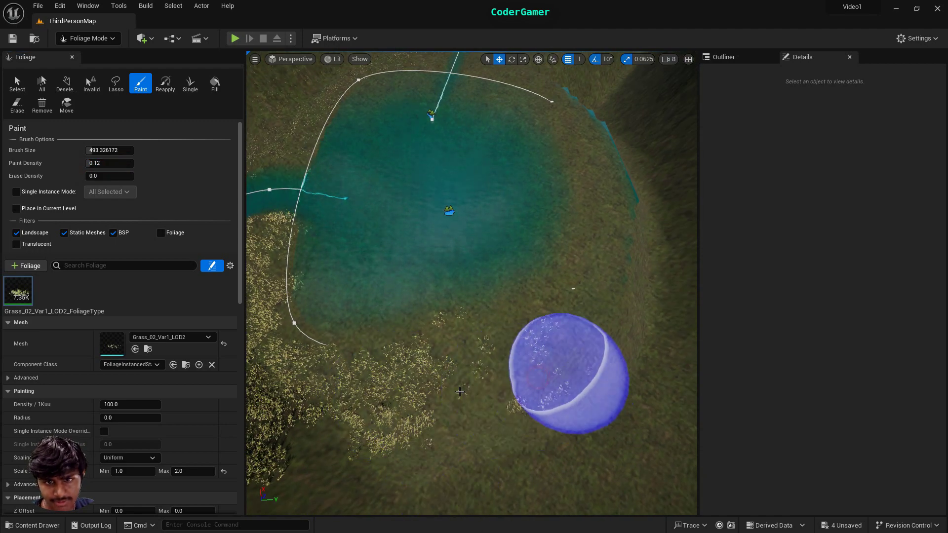
{"action": "right_click_drag", "start_coordinate": [682, 384], "coordinate": [682, 384]}
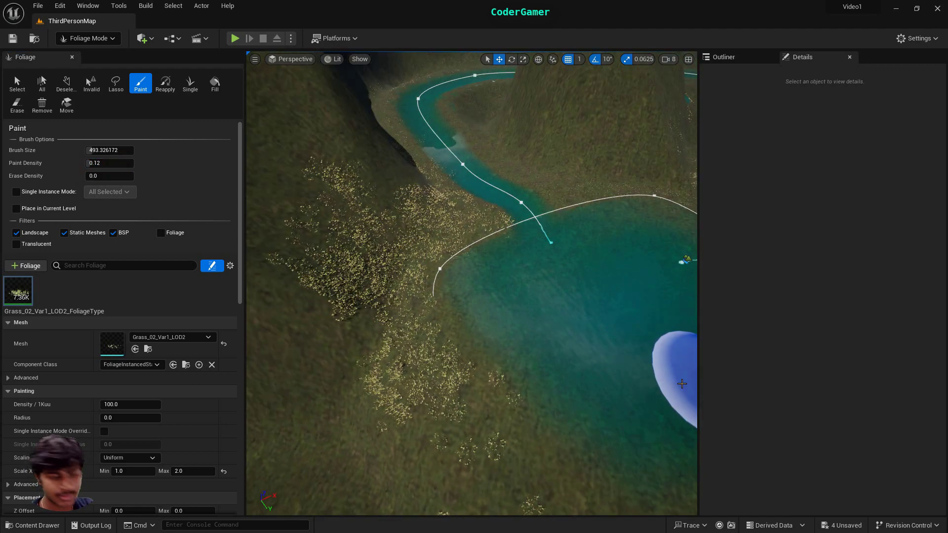
Step: Play-test the level, running the character across the river and jumping through the grass, and end the session
{"action": "key", "text": "alt+p"}
{"action": "key", "text": "w"}
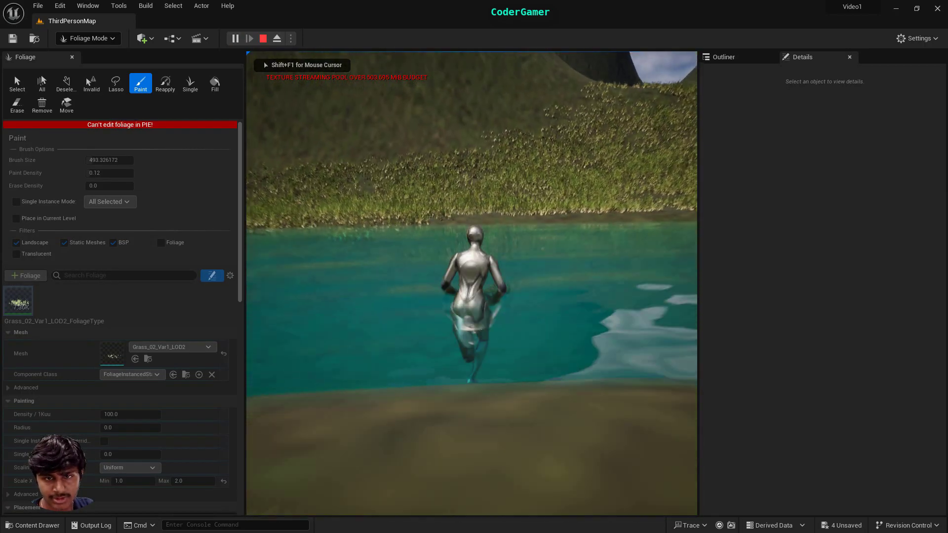
{"action": "key", "text": "space"}
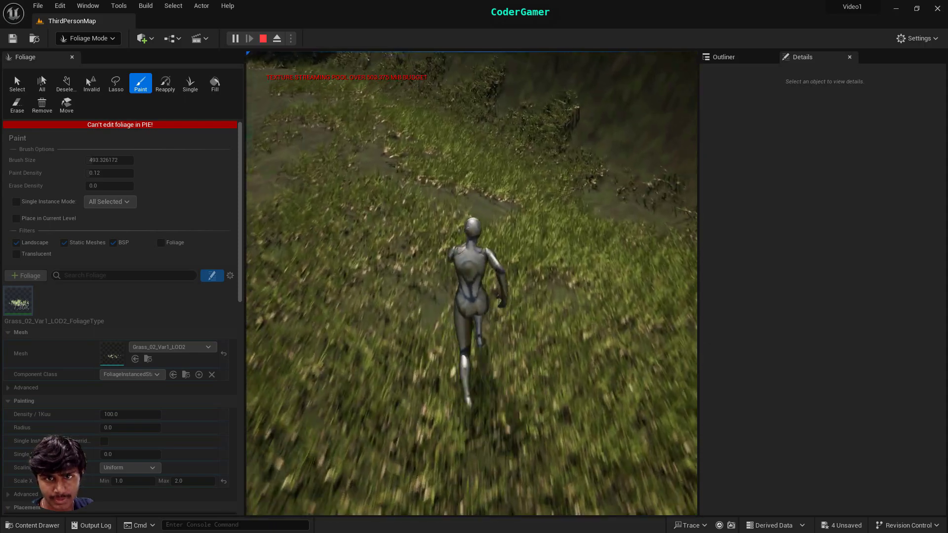
{"action": "key", "text": "Escape"}
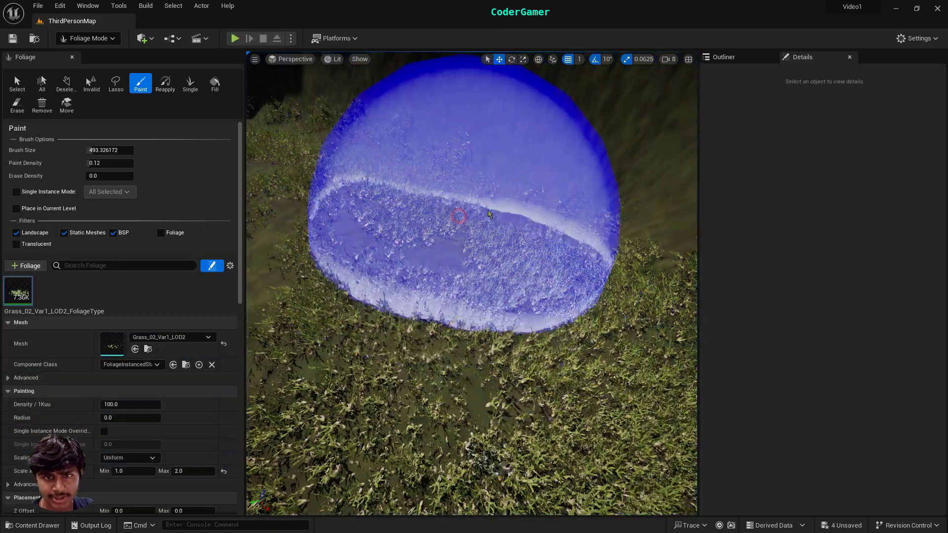
Step: Fill in the grass along the riverbank beside the dark cliff at paint density 1.0
{"action": "scroll", "coordinate": [391, 252], "scroll_direction": "down", "scroll_amount": 5}
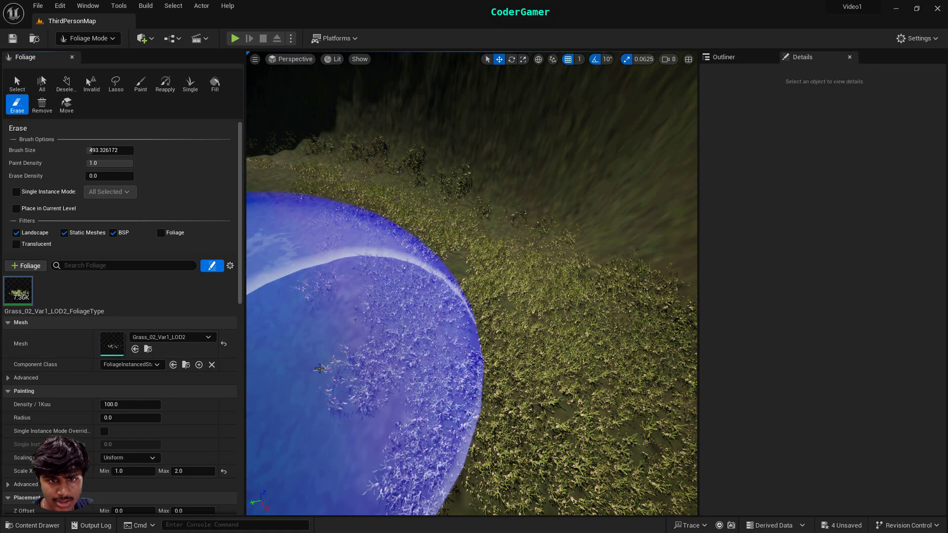
{"action": "scroll", "coordinate": [326, 369], "scroll_direction": "down", "scroll_amount": 2}
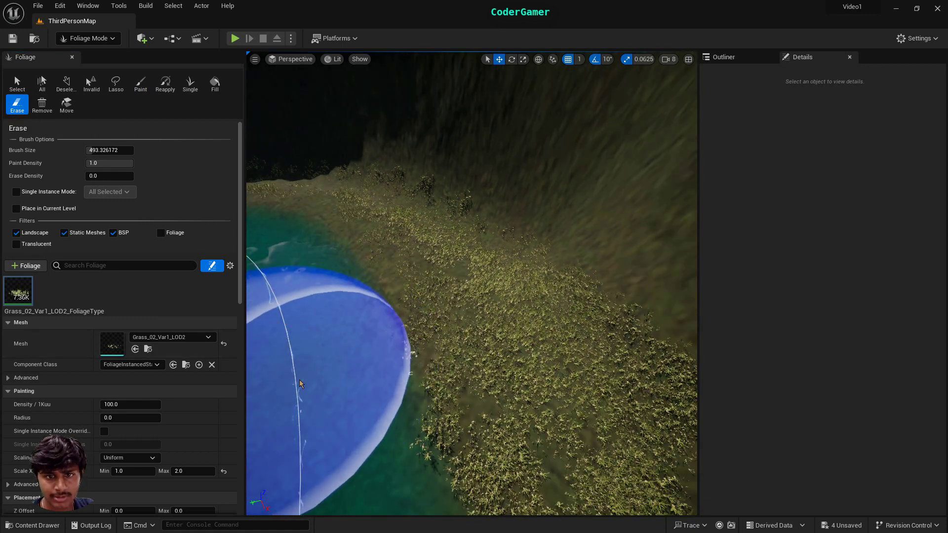
{"action": "left_click", "coordinate": [141, 84]}
{"action": "mouse_move", "coordinate": [444, 296]}
{"action": "right_mouse_down"}
{"action": "mouse_move", "coordinate": [450, 247]}
{"action": "mouse_move", "coordinate": [464, 227]}
{"action": "mouse_move", "coordinate": [483, 301]}
{"action": "right_mouse_up"}
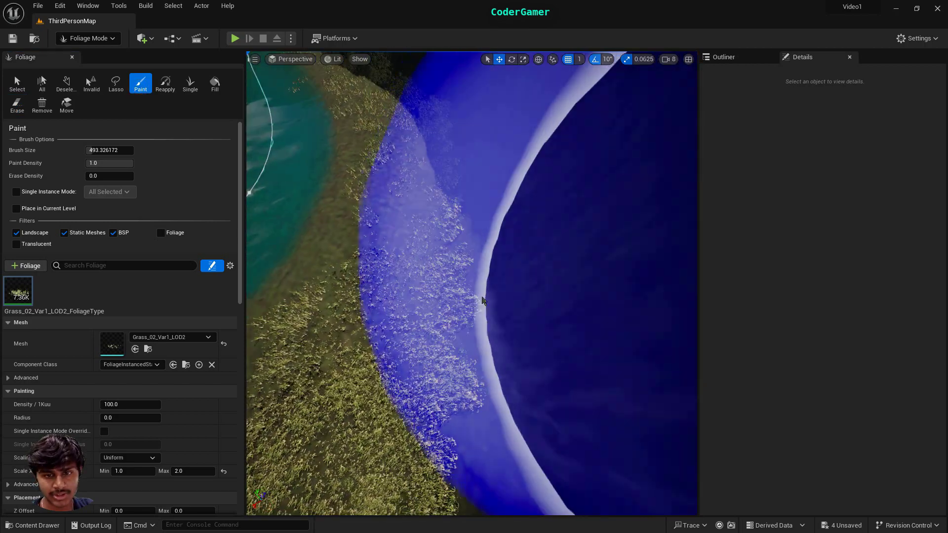
{"action": "left_click_drag", "start_coordinate": [423, 186], "coordinate": [392, 223]}
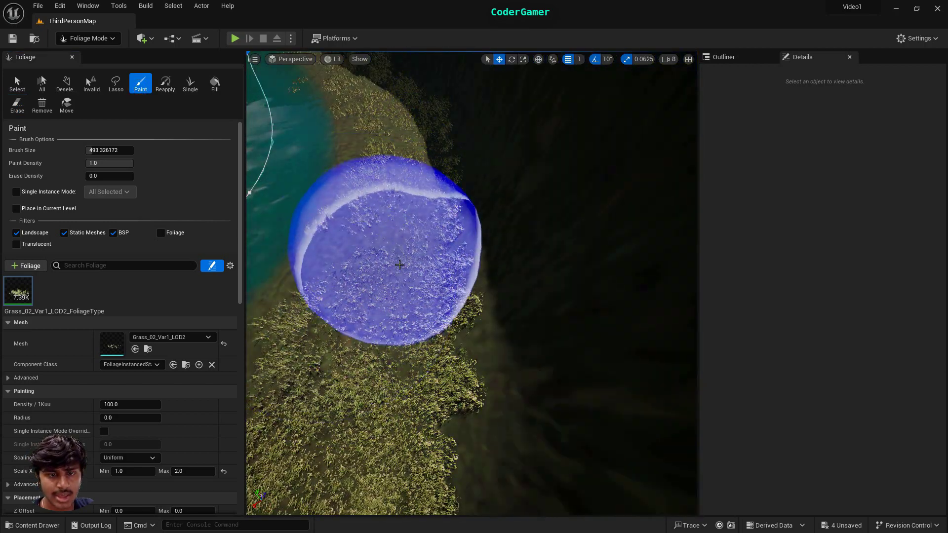
{"action": "mouse_move", "coordinate": [368, 256]}
{"action": "right_mouse_down"}
{"action": "mouse_move", "coordinate": [351, 187]}
{"action": "mouse_move", "coordinate": [366, 108]}
{"action": "mouse_move", "coordinate": [395, 153]}
{"action": "mouse_move", "coordinate": [394, 327]}
{"action": "right_mouse_up"}
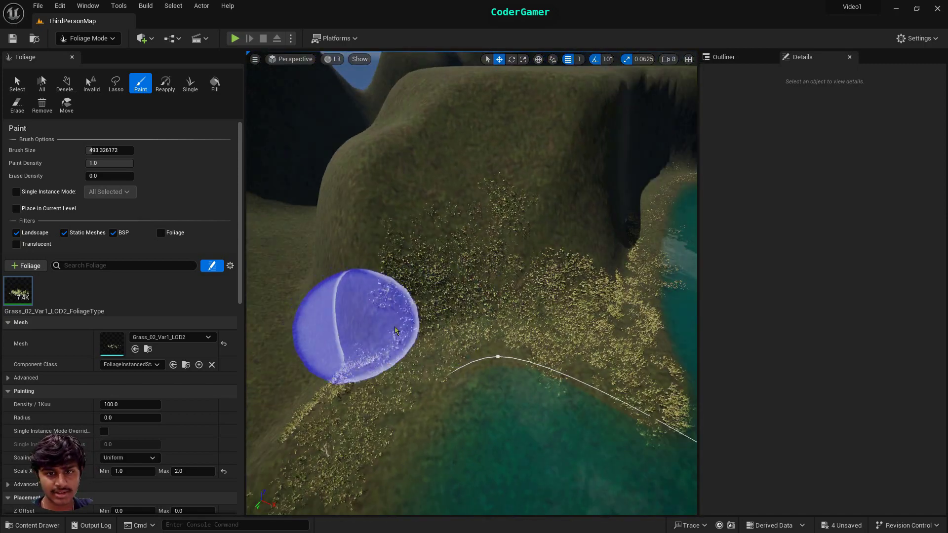
{"action": "right_click_drag", "start_coordinate": [521, 294], "coordinate": [448, 266]}
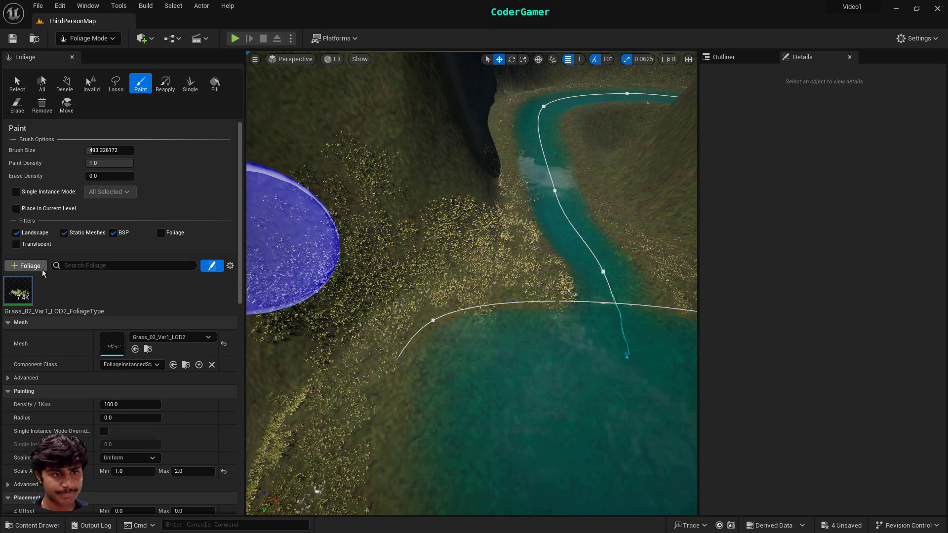
Step: Add the FT_CommonHazel_Field_01 foliage type and paint hazel trees on the lake shore, undoing and repeating the stroke
{"action": "left_click", "coordinate": [26, 266]}
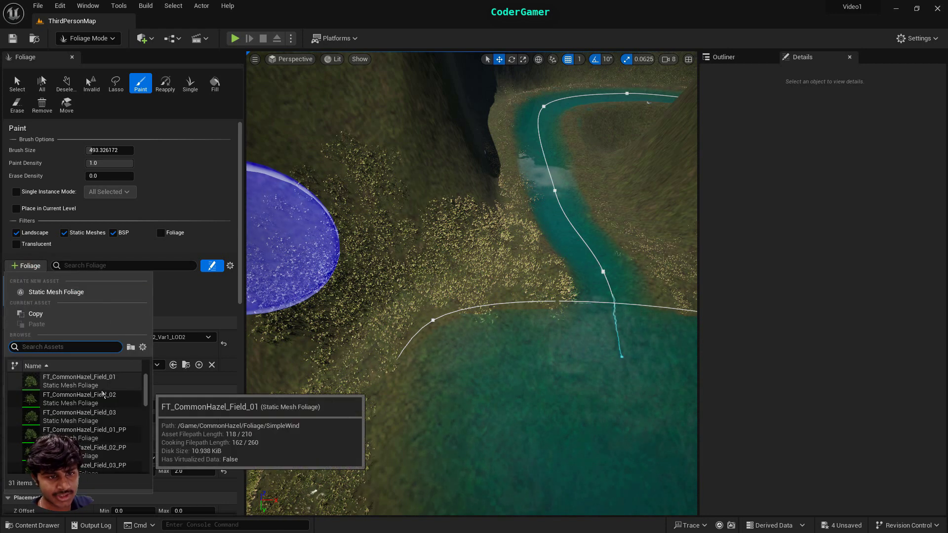
{"action": "left_click", "coordinate": [93, 381]}
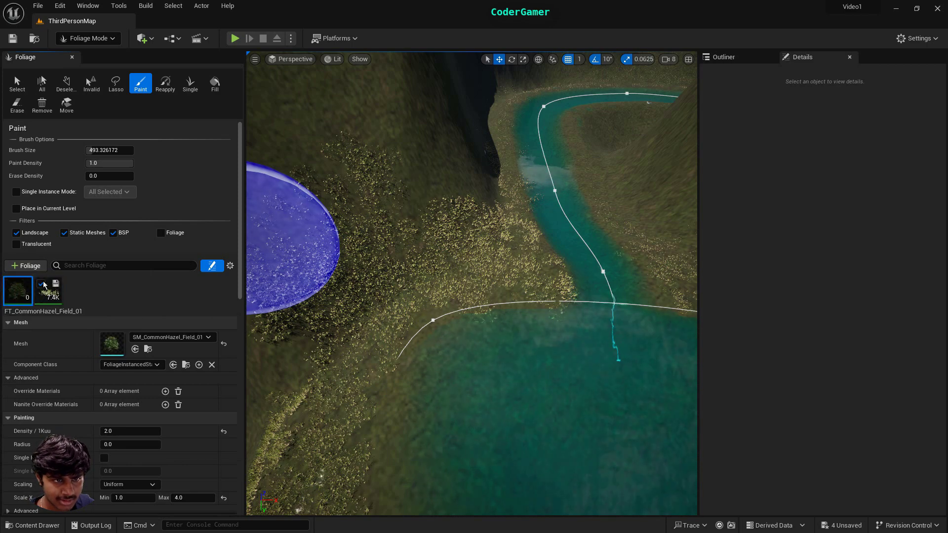
{"action": "mouse_move", "coordinate": [666, 305]}
{"action": "right_mouse_down"}
{"action": "mouse_move", "coordinate": [538, 276]}
{"action": "mouse_move", "coordinate": [520, 262]}
{"action": "right_mouse_up"}
{"action": "mouse_move", "coordinate": [435, 257]}
{"action": "left_mouse_down"}
{"action": "mouse_move", "coordinate": [414, 254]}
{"action": "mouse_move", "coordinate": [516, 275]}
{"action": "left_mouse_up"}
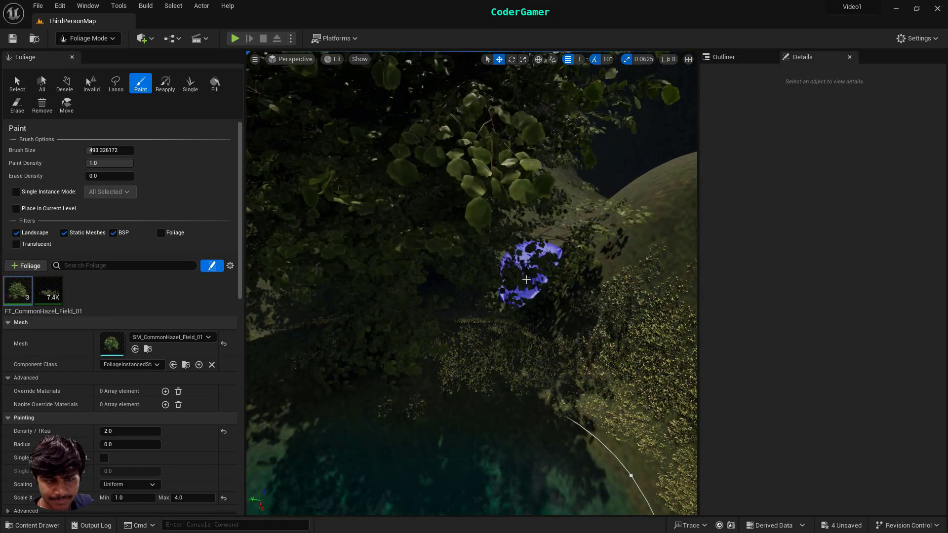
{"action": "key", "text": "ctrl+z"}
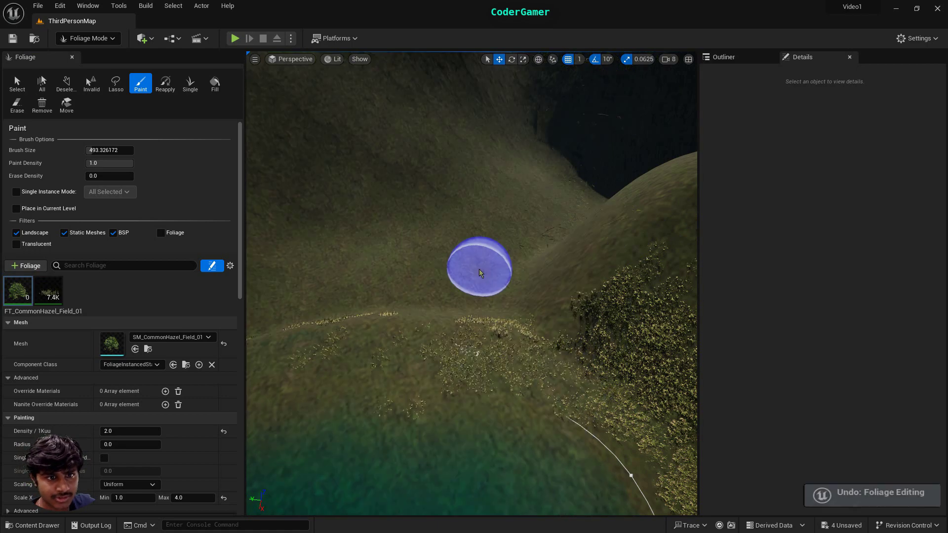
{"action": "left_click_drag", "start_coordinate": [438, 242], "coordinate": [447, 237]}
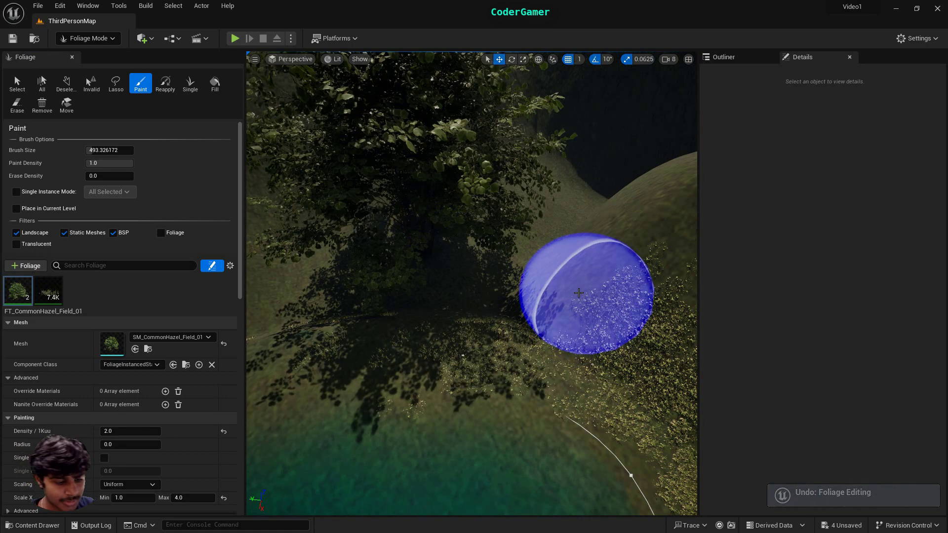
Step: Play-test the level, running the character through the grass to the hazel trees by the lake, and end the session
{"action": "key", "text": "alt+p"}
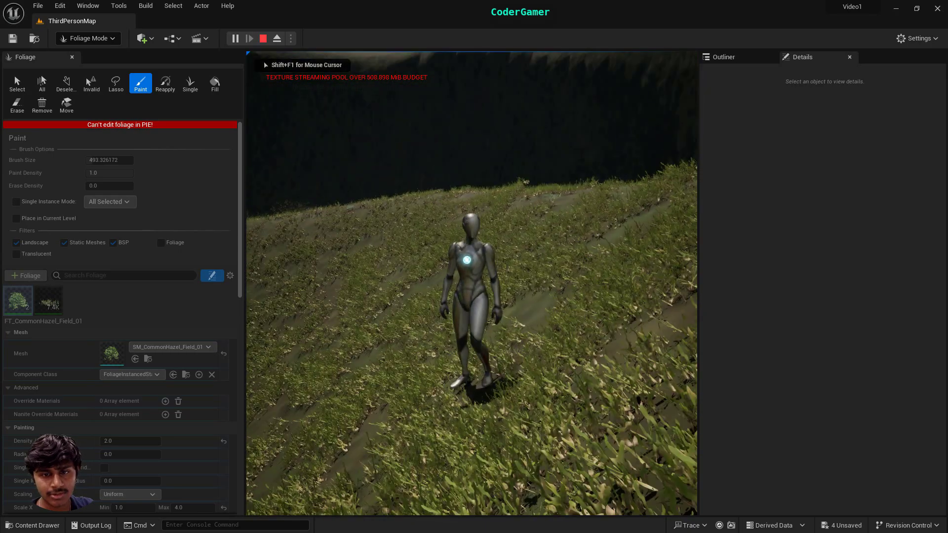
{"action": "key", "text": "w"}
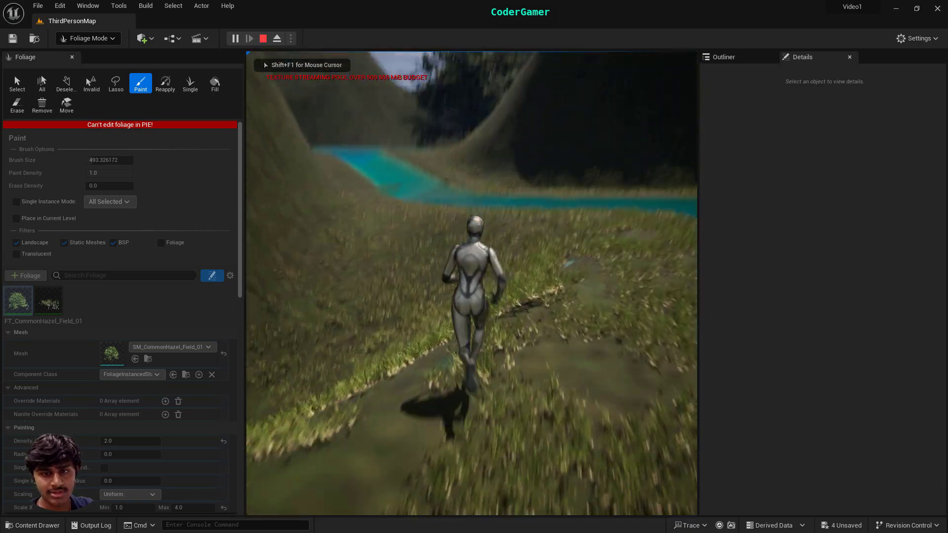
{"action": "key", "text": "w"}
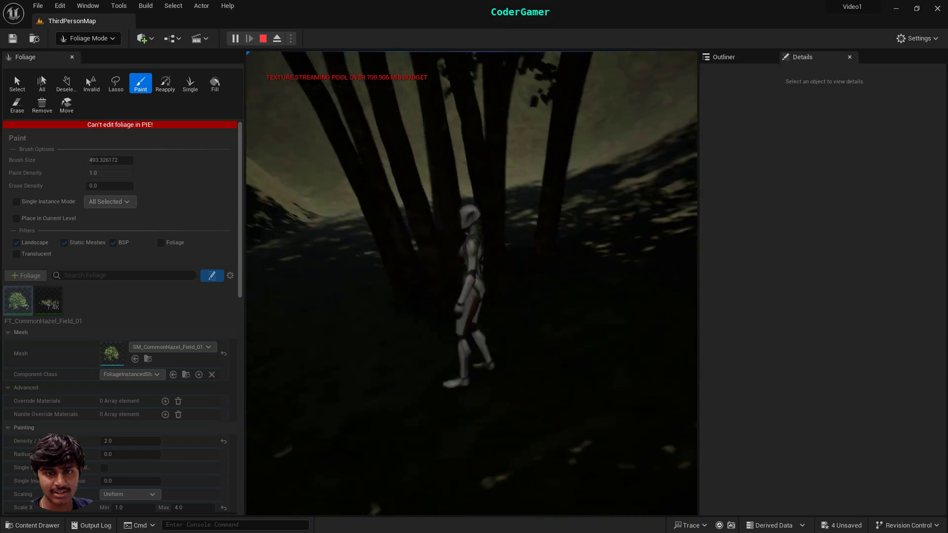
{"action": "key", "text": "Escape"}
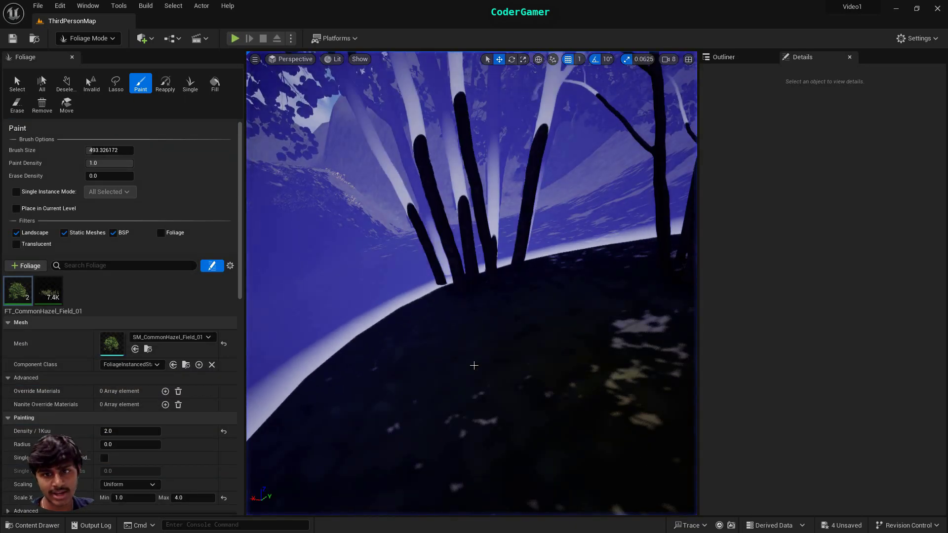
Step: Erase the oversized hazel trees from the lake shore with the foliage Erase tool
{"action": "scroll", "coordinate": [471, 341], "scroll_direction": "down", "scroll_amount": 10}
{"action": "scroll", "coordinate": [448, 308], "scroll_direction": "up", "scroll_amount": 5}
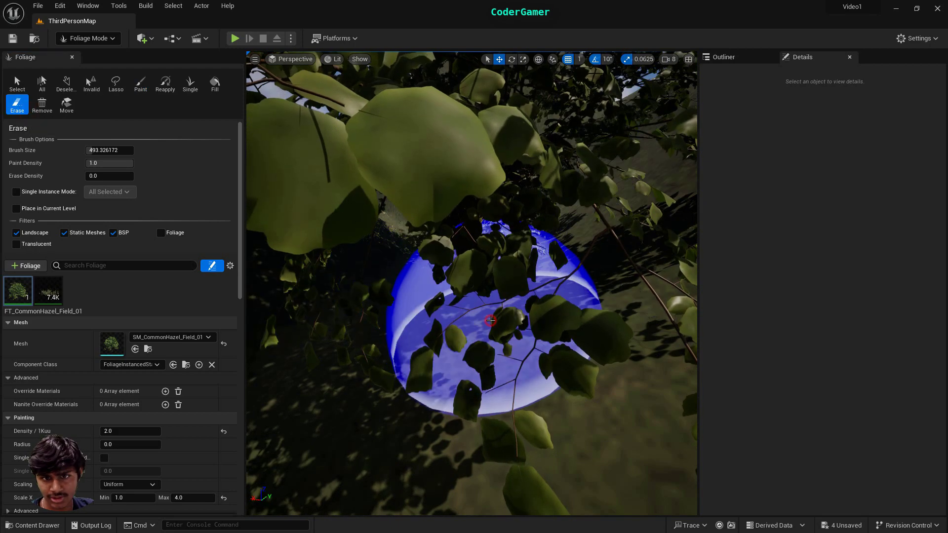
{"action": "left_click", "coordinate": [489, 324]}
{"action": "right_click_drag", "start_coordinate": [523, 291], "coordinate": [415, 306]}
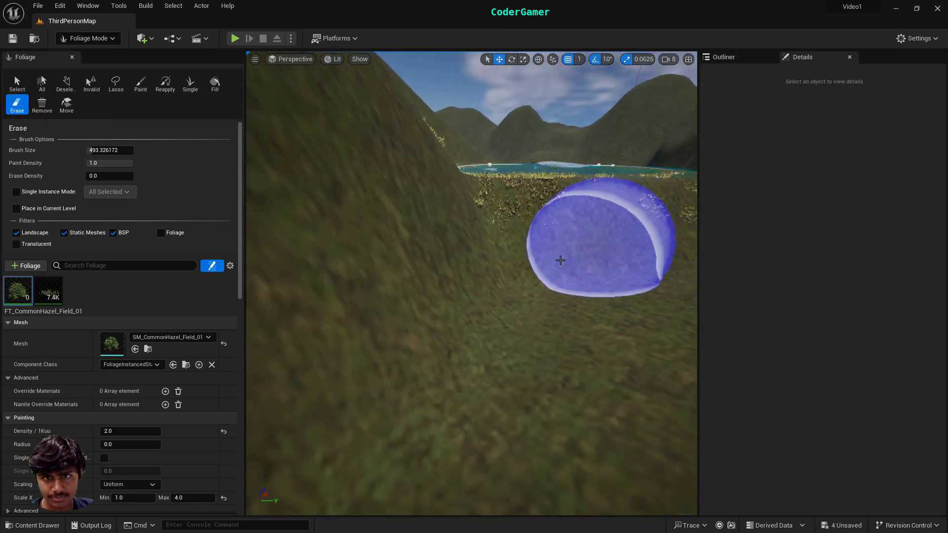
Step: Erase the Grass_02_Var1_LOD2 grass spilling into the river, using a brush size of about 341.74
{"action": "key", "text": "w"}
{"action": "mouse_move", "coordinate": [561, 261]}
{"action": "right_mouse_down"}
{"action": "mouse_move", "coordinate": [610, 197]}
{"action": "mouse_move", "coordinate": [590, 202]}
{"action": "mouse_move", "coordinate": [504, 277]}
{"action": "mouse_move", "coordinate": [567, 316]}
{"action": "mouse_move", "coordinate": [553, 301]}
{"action": "mouse_move", "coordinate": [543, 227]}
{"action": "mouse_move", "coordinate": [489, 306]}
{"action": "right_mouse_up"}
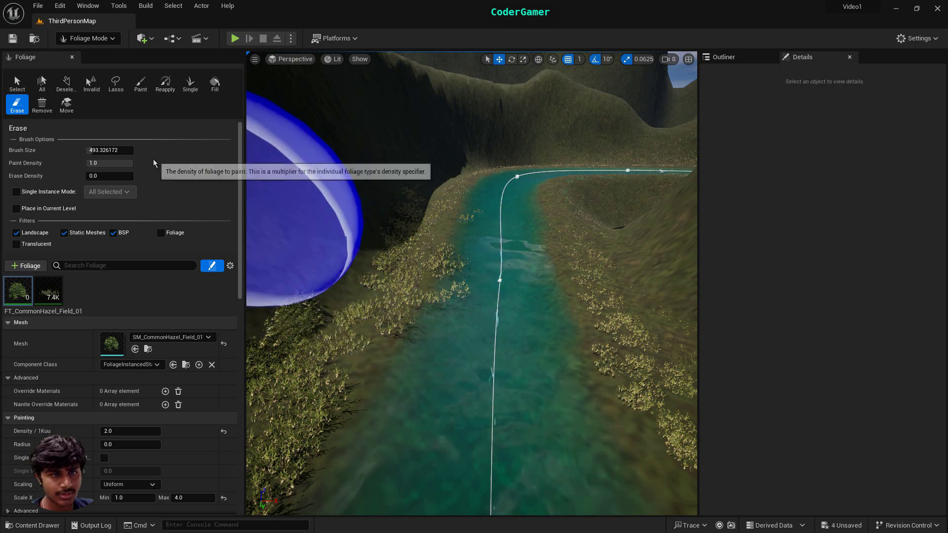
{"action": "left_click_drag", "start_coordinate": [107, 152], "coordinate": [59, 152]}
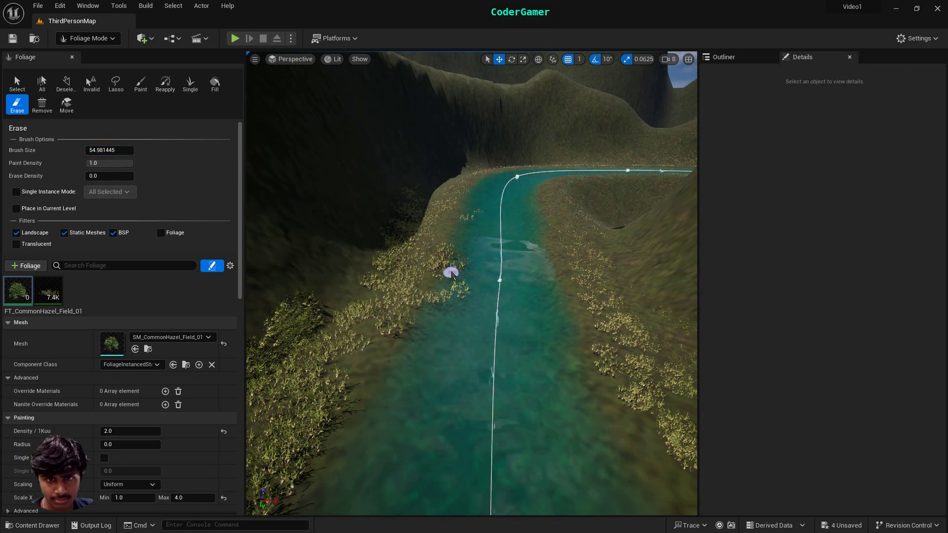
{"action": "scroll", "coordinate": [475, 281], "scroll_direction": "up", "scroll_amount": 3}
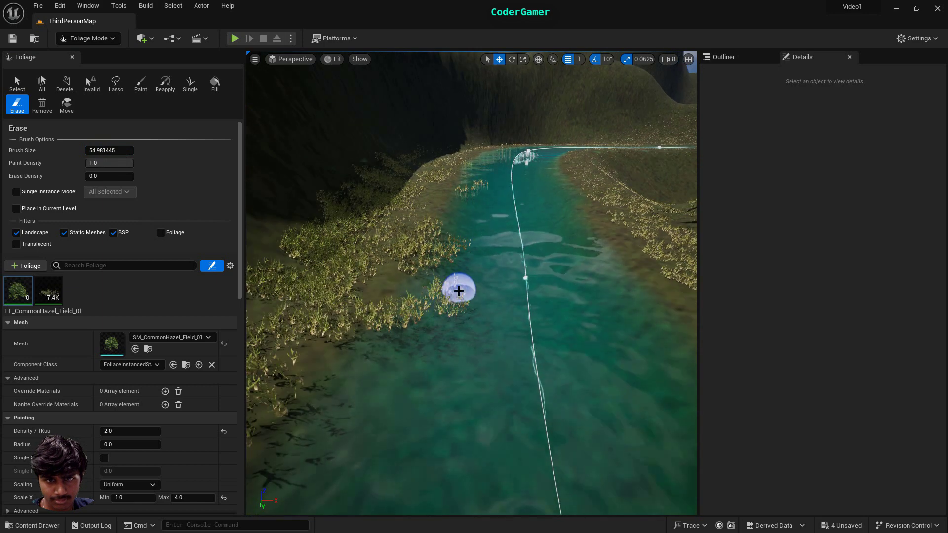
{"action": "left_click_drag", "start_coordinate": [101, 150], "coordinate": [143, 150]}
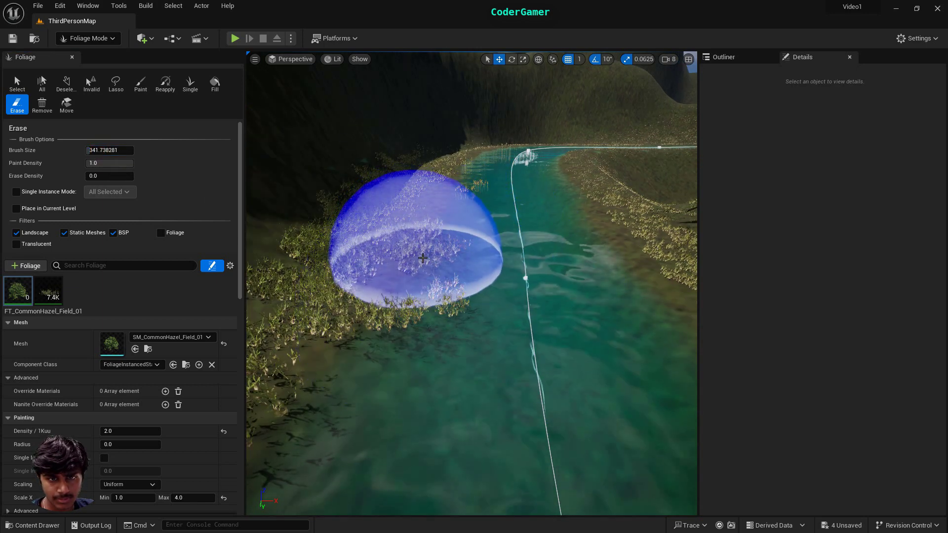
{"action": "left_click", "coordinate": [50, 297]}
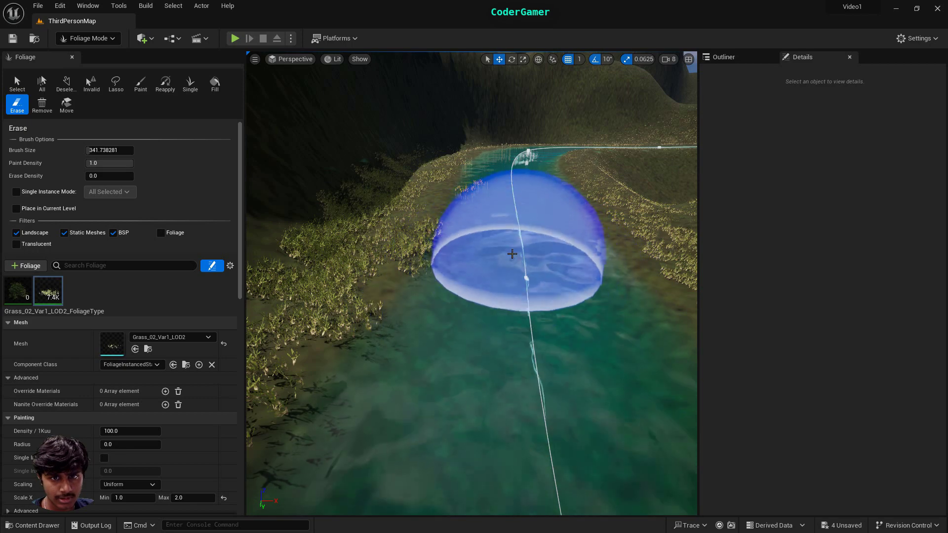
{"action": "mouse_move", "coordinate": [497, 298]}
{"action": "right_mouse_down"}
{"action": "mouse_move", "coordinate": [497, 218]}
{"action": "mouse_move", "coordinate": [508, 212]}
{"action": "mouse_move", "coordinate": [494, 306]}
{"action": "right_mouse_up"}
{"action": "key", "text": "w"}
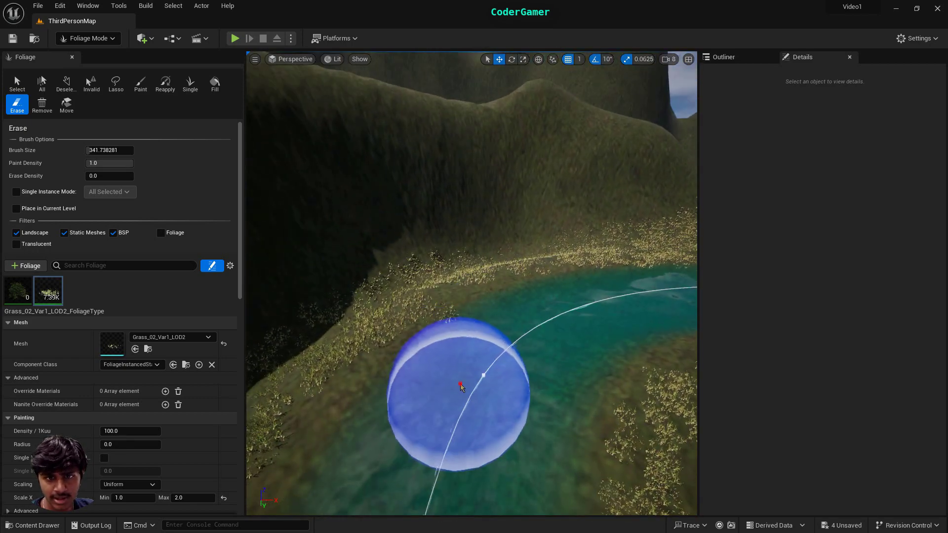
{"action": "scroll", "coordinate": [509, 336], "scroll_direction": "down", "scroll_amount": 5}
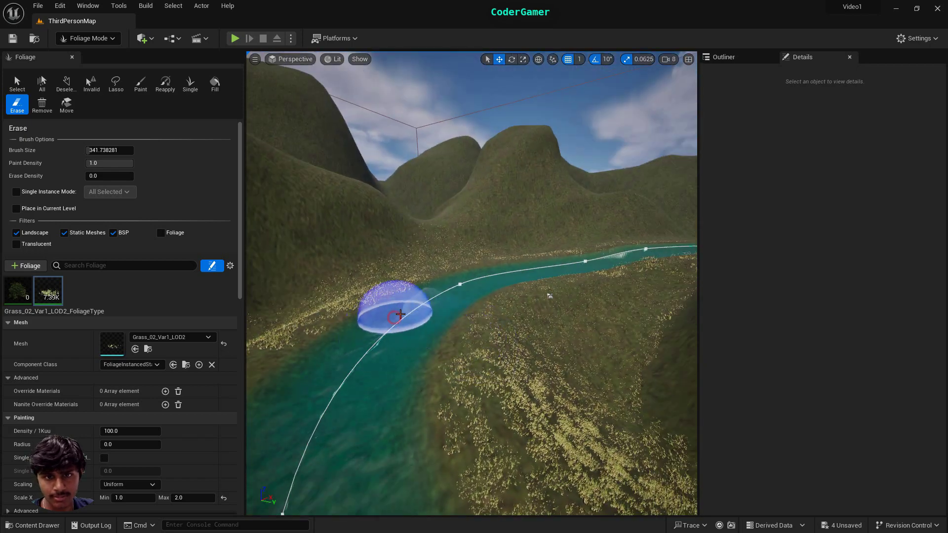
{"action": "right_click_drag", "start_coordinate": [424, 324], "coordinate": [426, 356]}
{"action": "key", "text": "w"}
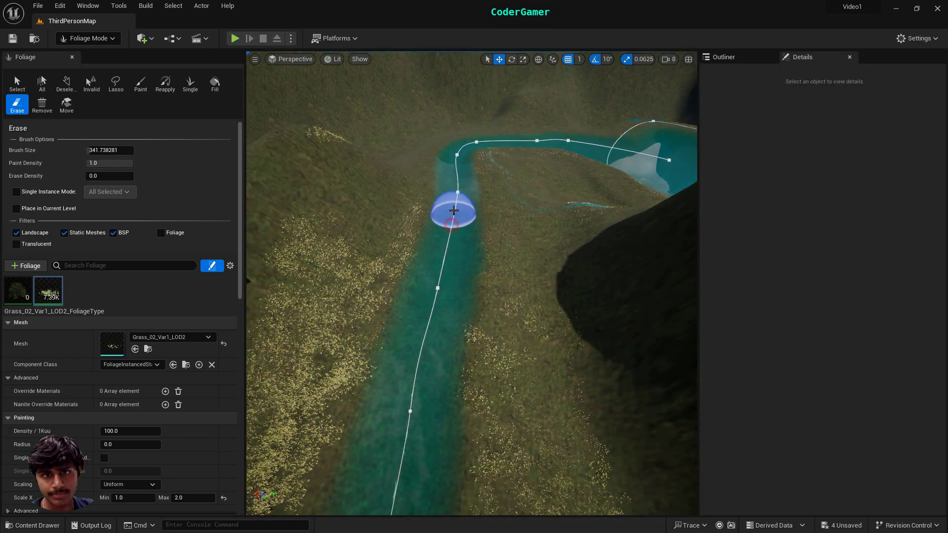
Step: Paint Grass_02_Var1_LOD2 over the bare patches on the riverbank and the hillside above it
{"action": "mouse_move", "coordinate": [456, 188]}
{"action": "right_mouse_down"}
{"action": "mouse_move", "coordinate": [442, 158]}
{"action": "mouse_move", "coordinate": [442, 103]}
{"action": "mouse_move", "coordinate": [425, 307]}
{"action": "mouse_move", "coordinate": [326, 311]}
{"action": "mouse_move", "coordinate": [277, 296]}
{"action": "right_mouse_up"}
{"action": "key", "text": "w"}
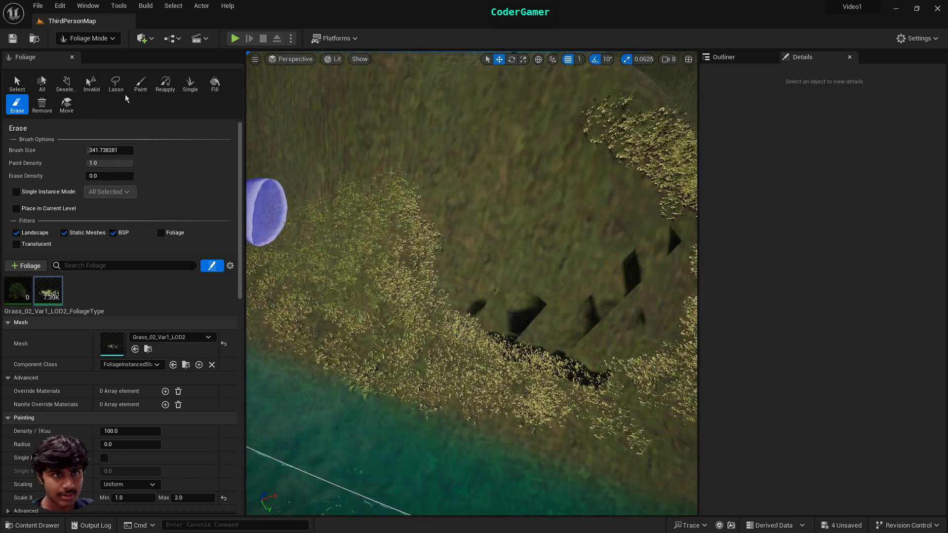
{"action": "left_click", "coordinate": [142, 92]}
{"action": "mouse_move", "coordinate": [576, 84]}
{"action": "left_mouse_down"}
{"action": "mouse_move", "coordinate": [597, 222]}
{"action": "mouse_move", "coordinate": [395, 81]}
{"action": "mouse_move", "coordinate": [600, 144]}
{"action": "mouse_move", "coordinate": [593, 150]}
{"action": "left_mouse_up"}
{"action": "right_click_drag", "start_coordinate": [554, 264], "coordinate": [536, 158]}
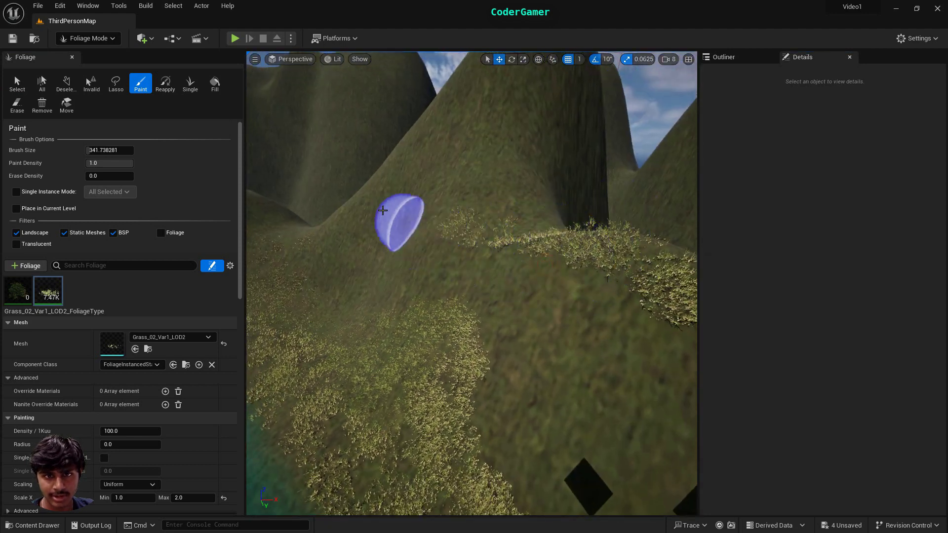
{"action": "mouse_move", "coordinate": [351, 247]}
{"action": "left_mouse_down"}
{"action": "mouse_move", "coordinate": [487, 211]}
{"action": "mouse_move", "coordinate": [592, 275]}
{"action": "mouse_move", "coordinate": [508, 233]}
{"action": "mouse_move", "coordinate": [487, 125]}
{"action": "left_mouse_up"}
{"action": "left_click_drag", "start_coordinate": [418, 171], "coordinate": [477, 153]}
{"action": "mouse_move", "coordinate": [384, 182]}
{"action": "right_mouse_down"}
{"action": "mouse_move", "coordinate": [222, 119]}
{"action": "mouse_move", "coordinate": [336, 170]}
{"action": "mouse_move", "coordinate": [321, 187]}
{"action": "right_mouse_up"}
{"action": "mouse_move", "coordinate": [558, 390]}
{"action": "left_mouse_down"}
{"action": "mouse_move", "coordinate": [482, 310]}
{"action": "mouse_move", "coordinate": [418, 279]}
{"action": "mouse_move", "coordinate": [459, 417]}
{"action": "mouse_move", "coordinate": [370, 206]}
{"action": "mouse_move", "coordinate": [323, 213]}
{"action": "mouse_move", "coordinate": [294, 185]}
{"action": "left_mouse_up"}
{"action": "mouse_move", "coordinate": [295, 185]}
{"action": "right_mouse_down"}
{"action": "mouse_move", "coordinate": [223, 119]}
{"action": "mouse_move", "coordinate": [141, 200]}
{"action": "right_mouse_up"}
{"action": "mouse_move", "coordinate": [523, 252]}
{"action": "left_mouse_down"}
{"action": "mouse_move", "coordinate": [471, 428]}
{"action": "mouse_move", "coordinate": [429, 380]}
{"action": "mouse_move", "coordinate": [494, 415]}
{"action": "mouse_move", "coordinate": [571, 349]}
{"action": "mouse_move", "coordinate": [557, 216]}
{"action": "mouse_move", "coordinate": [493, 250]}
{"action": "mouse_move", "coordinate": [497, 279]}
{"action": "left_mouse_up"}
Step: Paint grass along the top of the curved ridge beside the river, up to its rounded end
{"action": "mouse_move", "coordinate": [565, 464]}
{"action": "right_mouse_down"}
{"action": "mouse_move", "coordinate": [555, 385]}
{"action": "mouse_move", "coordinate": [513, 466]}
{"action": "right_mouse_up"}
{"action": "key", "text": "w"}
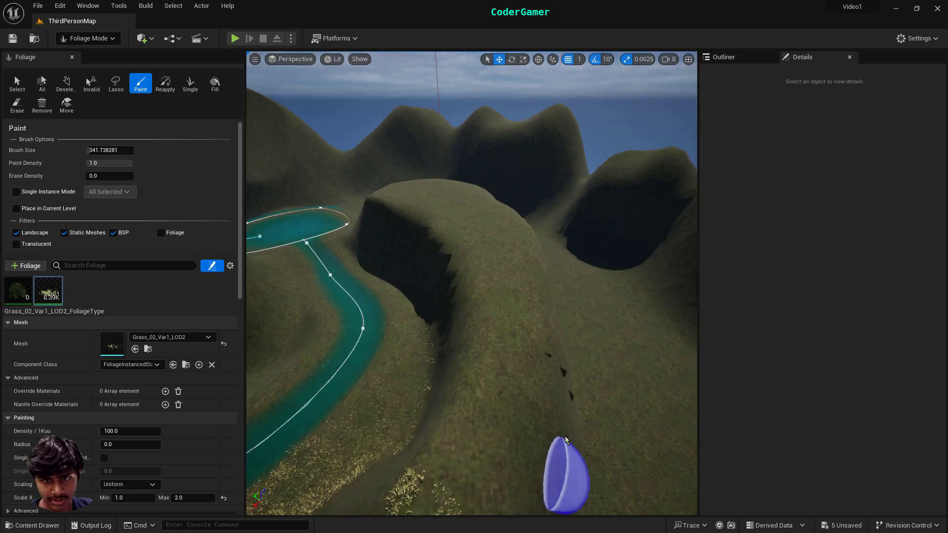
{"action": "left_click_drag", "start_coordinate": [511, 336], "coordinate": [429, 504]}
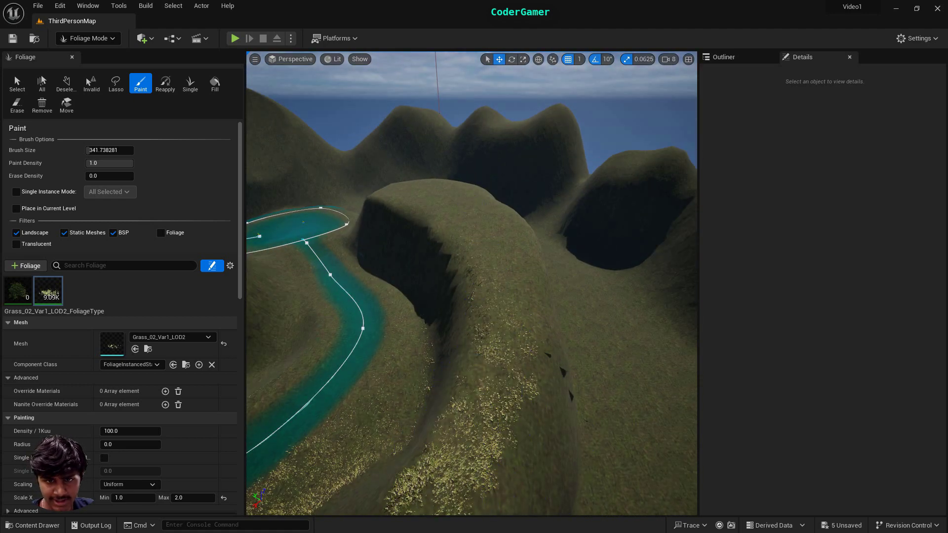
{"action": "mouse_move", "coordinate": [419, 356]}
{"action": "right_mouse_down"}
{"action": "mouse_move", "coordinate": [449, 266]}
{"action": "mouse_move", "coordinate": [439, 281]}
{"action": "right_mouse_up"}
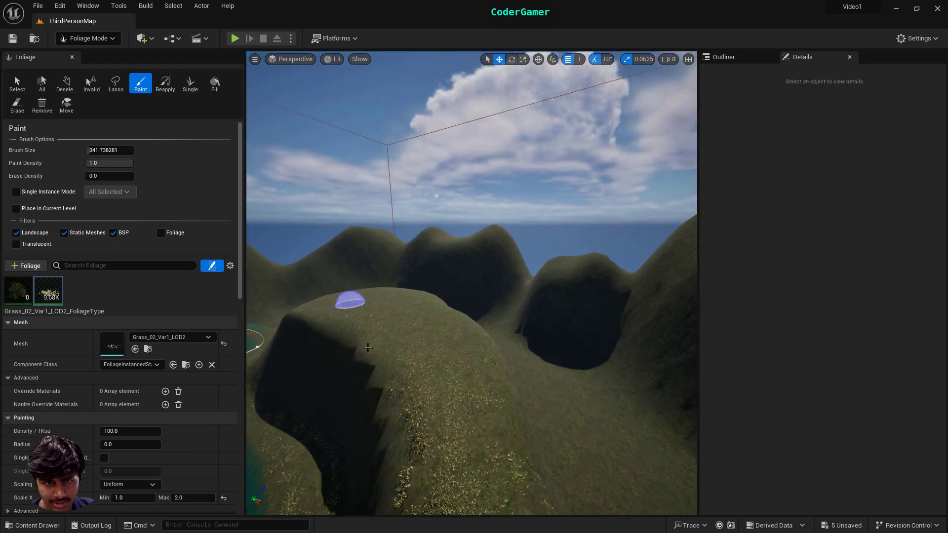
{"action": "key", "text": "w"}
{"action": "mouse_move", "coordinate": [368, 348]}
{"action": "right_mouse_down"}
{"action": "mouse_move", "coordinate": [365, 291]}
{"action": "mouse_move", "coordinate": [326, 313]}
{"action": "right_mouse_up"}
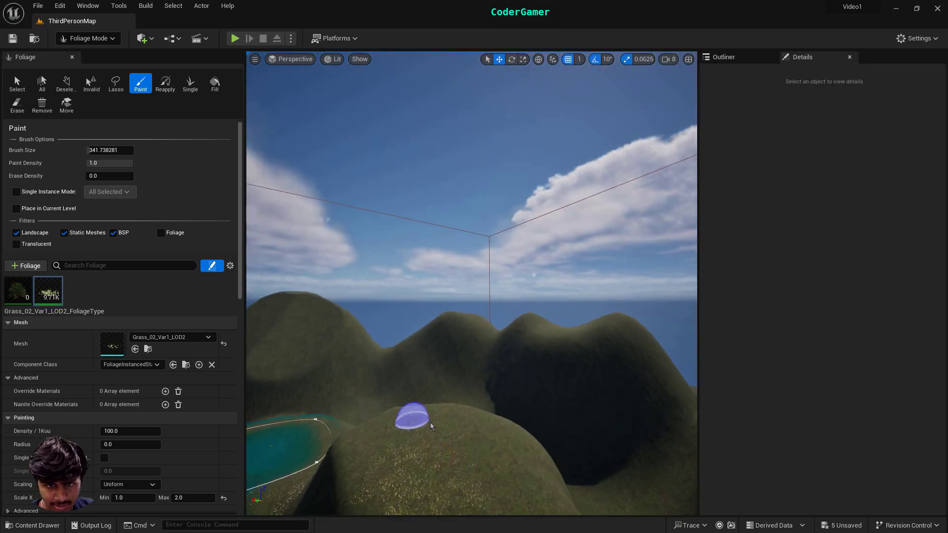
{"action": "right_click_drag", "start_coordinate": [476, 420], "coordinate": [453, 417]}
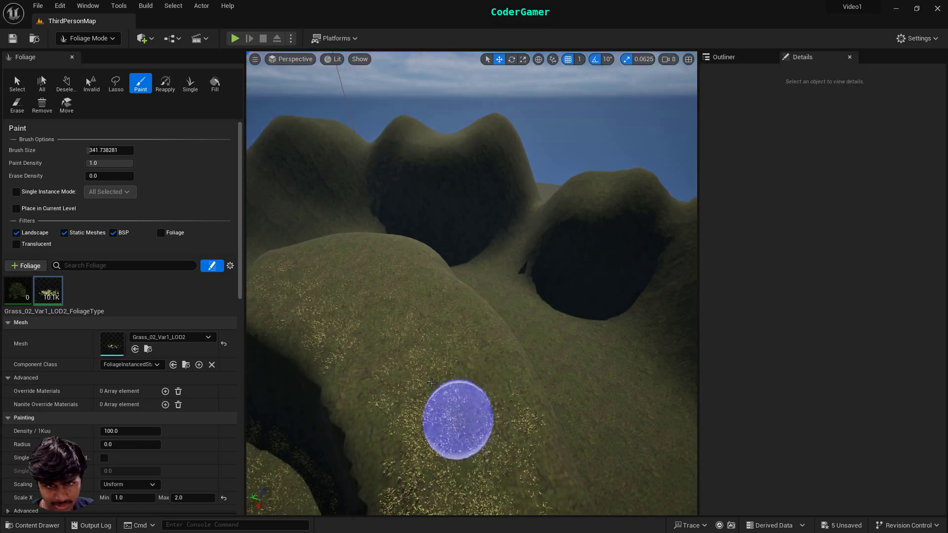
Step: Set the Scale X range of FT_CommonHazel_Field_01 to a minimum of 0.5 and a maximum of 0.8
{"action": "mouse_move", "coordinate": [500, 354]}
{"action": "right_mouse_down"}
{"action": "mouse_move", "coordinate": [395, 291]}
{"action": "mouse_move", "coordinate": [345, 284]}
{"action": "mouse_move", "coordinate": [301, 293]}
{"action": "mouse_move", "coordinate": [346, 279]}
{"action": "mouse_move", "coordinate": [400, 304]}
{"action": "mouse_move", "coordinate": [455, 309]}
{"action": "mouse_move", "coordinate": [499, 298]}
{"action": "mouse_move", "coordinate": [543, 267]}
{"action": "mouse_move", "coordinate": [587, 316]}
{"action": "mouse_move", "coordinate": [656, 257]}
{"action": "mouse_move", "coordinate": [582, 365]}
{"action": "mouse_move", "coordinate": [538, 358]}
{"action": "mouse_move", "coordinate": [622, 291]}
{"action": "right_mouse_up"}
{"action": "key", "text": "w"}
{"action": "mouse_move", "coordinate": [468, 405]}
{"action": "right_mouse_down"}
{"action": "mouse_move", "coordinate": [474, 376]}
{"action": "mouse_move", "coordinate": [483, 382]}
{"action": "mouse_move", "coordinate": [507, 352]}
{"action": "right_mouse_up"}
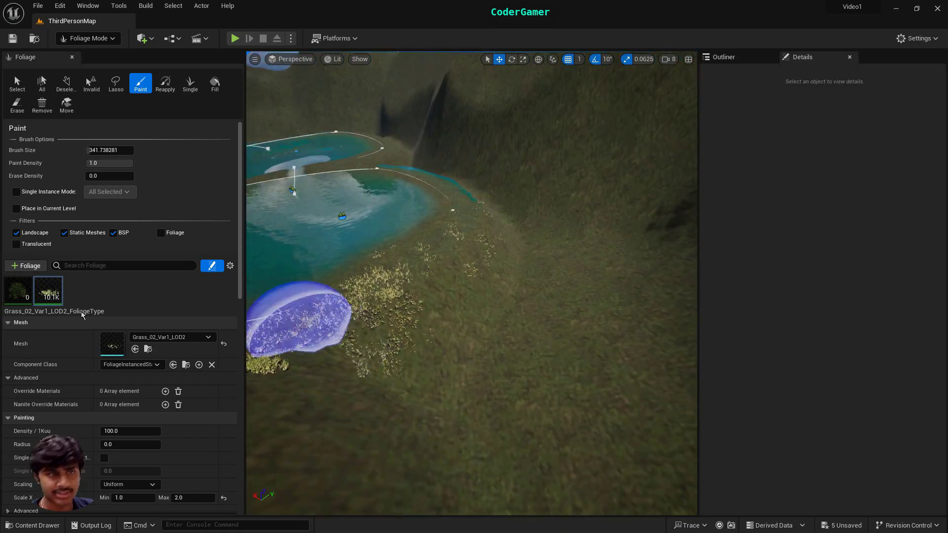
{"action": "left_click", "coordinate": [20, 294]}
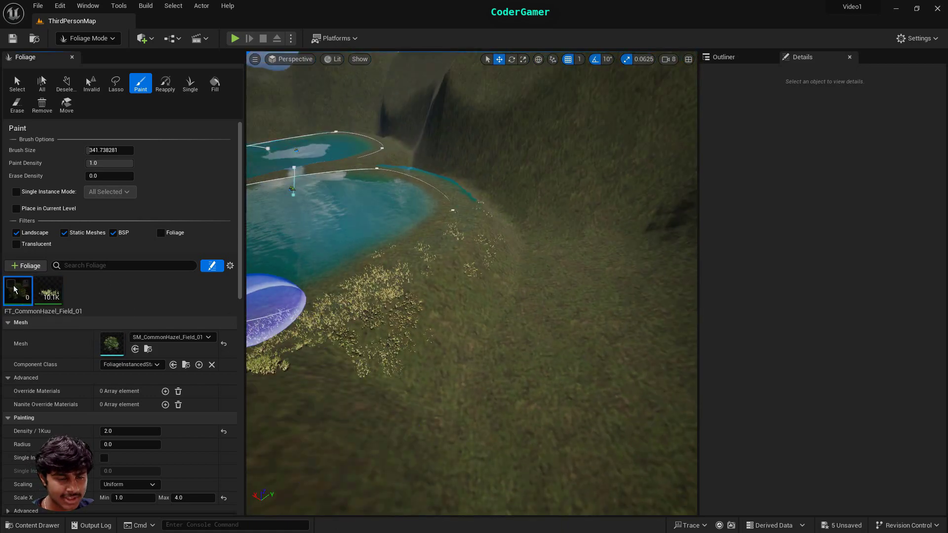
{"action": "scroll", "coordinate": [148, 456], "scroll_direction": "down", "scroll_amount": 1}
{"action": "scroll", "coordinate": [147, 459], "scroll_direction": "down", "scroll_amount": 1}
{"action": "left_click", "coordinate": [130, 435]}
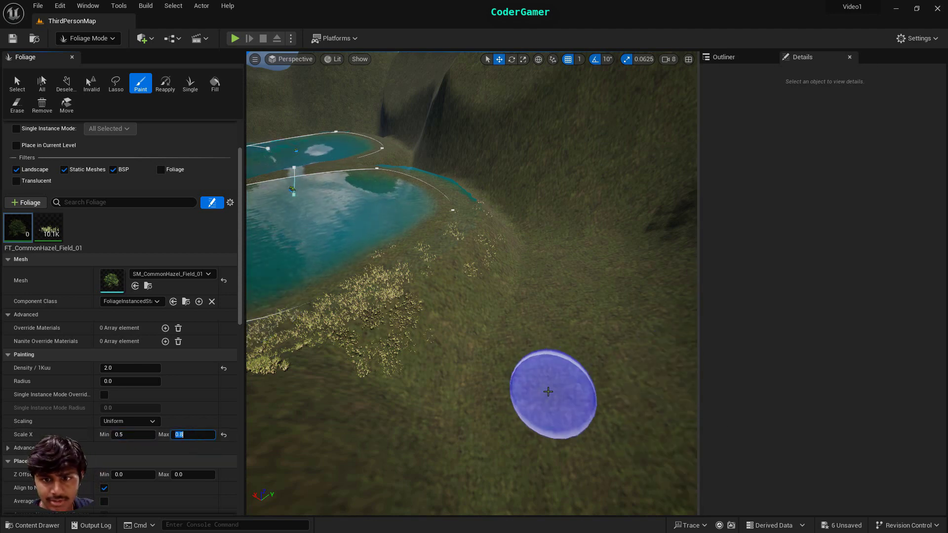
{"action": "left_click", "coordinate": [552, 395]}
{"action": "right_click_drag", "start_coordinate": [568, 399], "coordinate": [612, 424]}
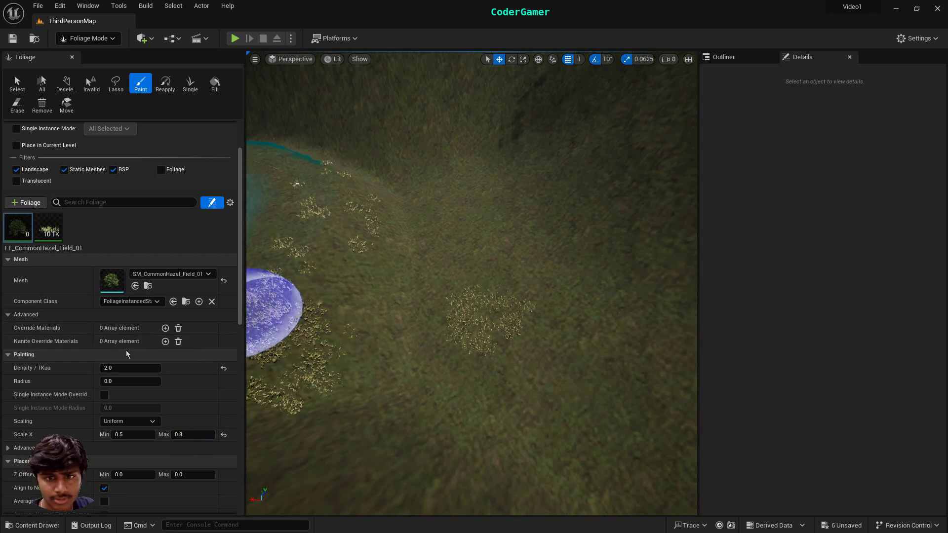
{"action": "key", "text": "ctrl+z"}
Step: Deactivate the grass type, activate FT_CommonHazel_Field_01, and paint hazel trees on the open ground behind the lake shore grass
{"action": "left_click", "coordinate": [40, 220]}
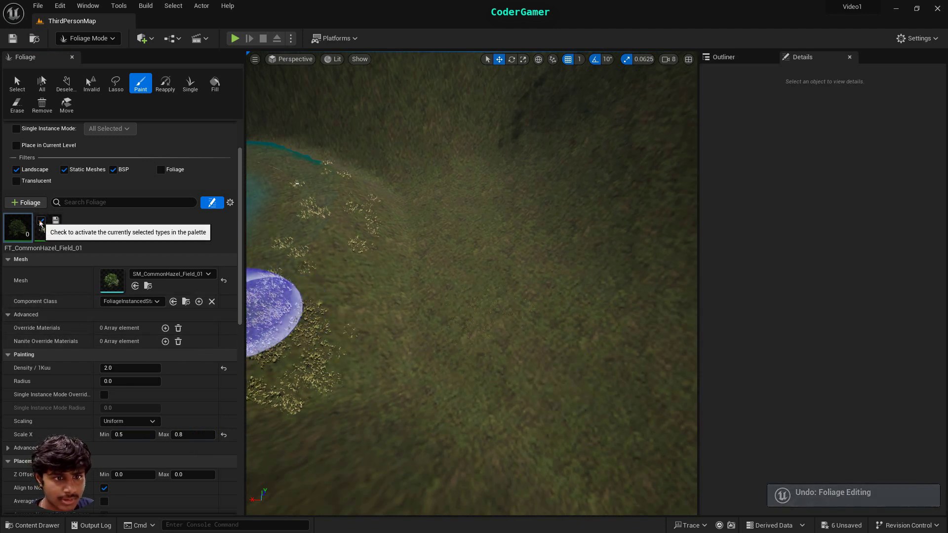
{"action": "left_click", "coordinate": [11, 222]}
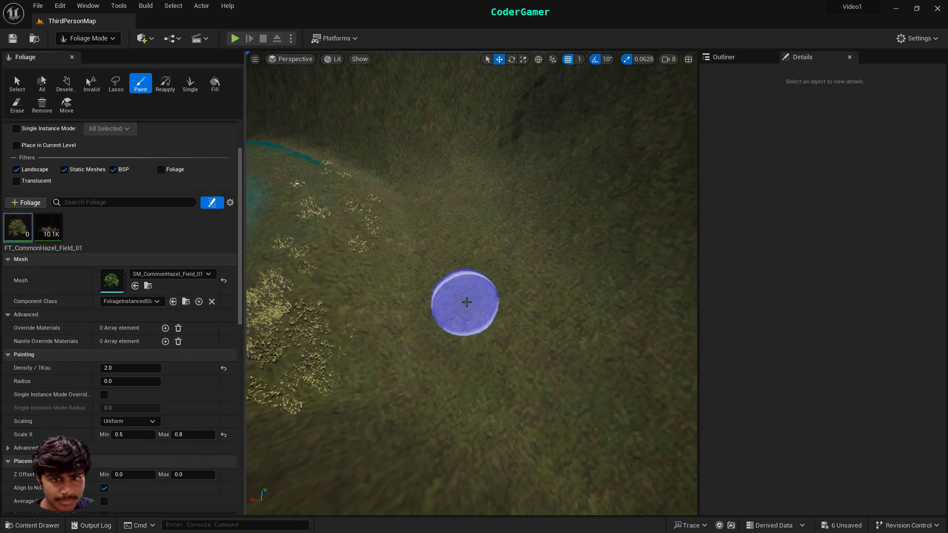
{"action": "mouse_move", "coordinate": [463, 301]}
{"action": "left_mouse_down"}
{"action": "mouse_move", "coordinate": [493, 332]}
{"action": "mouse_move", "coordinate": [482, 375]}
{"action": "left_mouse_up"}
{"action": "scroll", "coordinate": [490, 350], "scroll_direction": "up", "scroll_amount": 3}
{"action": "mouse_move", "coordinate": [491, 350]}
{"action": "right_mouse_down"}
{"action": "mouse_move", "coordinate": [488, 276]}
{"action": "mouse_move", "coordinate": [493, 351]}
{"action": "mouse_move", "coordinate": [464, 237]}
{"action": "mouse_move", "coordinate": [419, 232]}
{"action": "mouse_move", "coordinate": [420, 262]}
{"action": "mouse_move", "coordinate": [395, 281]}
{"action": "mouse_move", "coordinate": [385, 257]}
{"action": "mouse_move", "coordinate": [365, 291]}
{"action": "mouse_move", "coordinate": [351, 257]}
{"action": "right_mouse_up"}
{"action": "key", "text": "w"}
{"action": "key", "text": "w"}
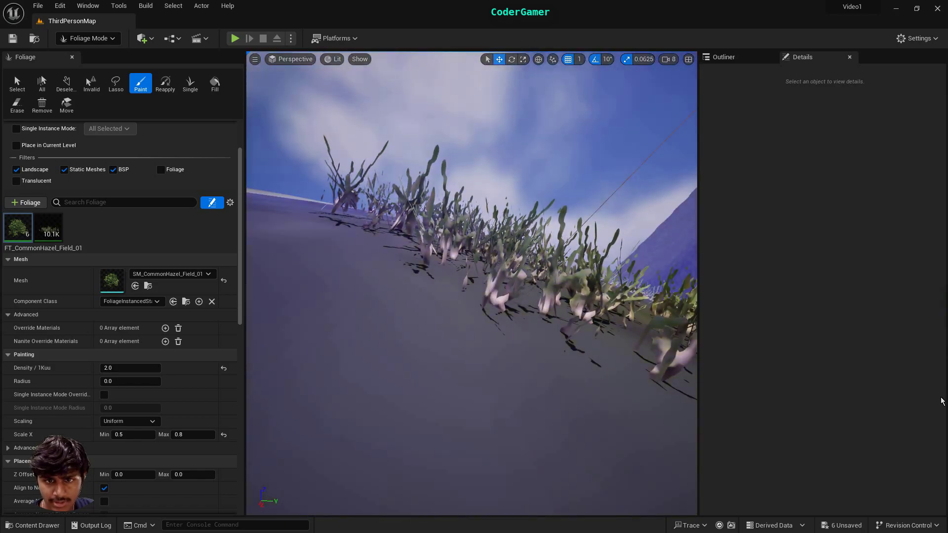
Step: Play-test the level, running and jumping the character through the hillside grass and along the riverbank
{"action": "key", "text": "alt+p"}
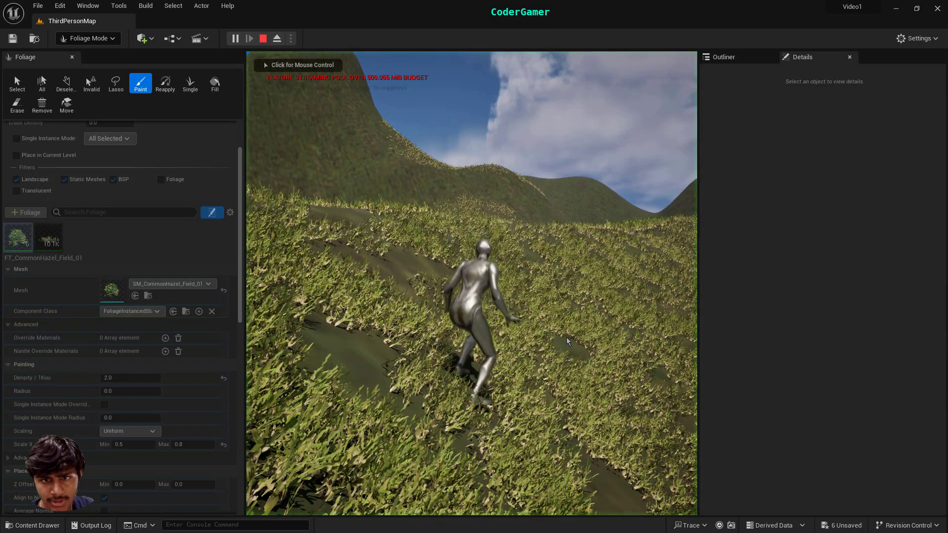
{"action": "left_click", "coordinate": [569, 340]}
{"action": "key", "text": "w"}
{"action": "key", "text": "w"}
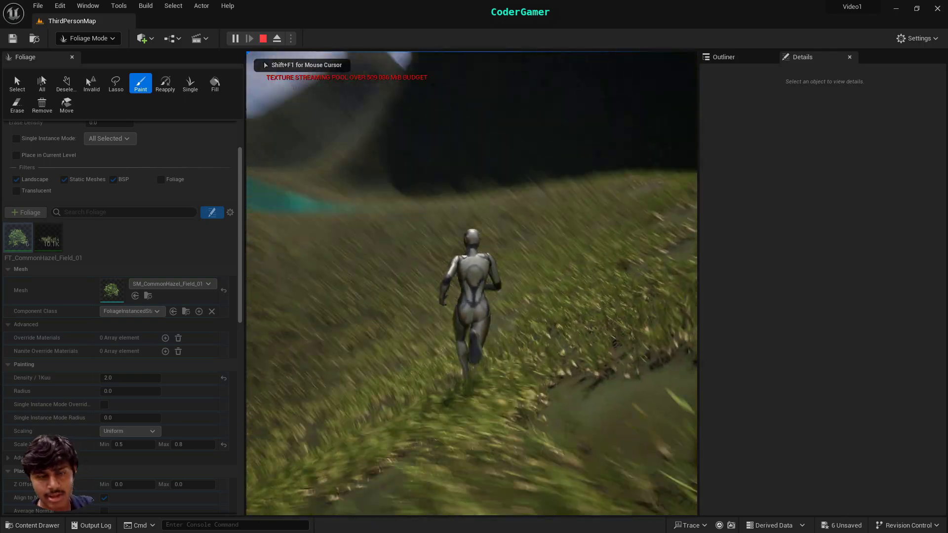
{"action": "key", "text": "space"}
{"action": "key", "text": "w"}
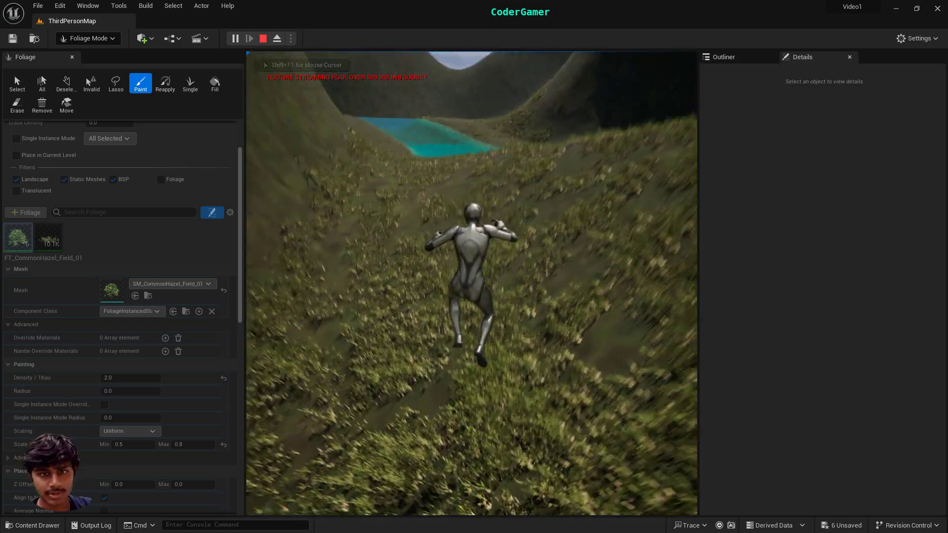
{"action": "key", "text": "w"}
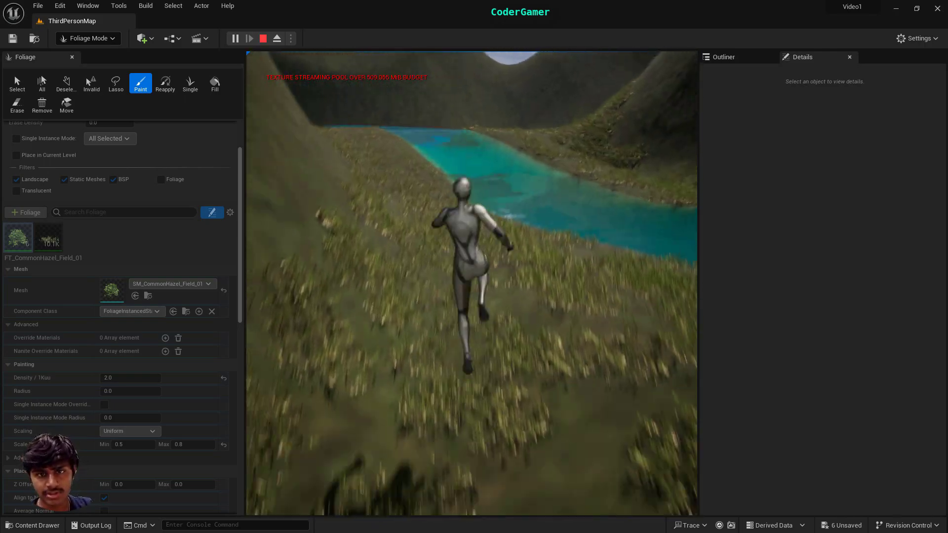
{"action": "key", "text": "space"}
{"action": "key", "text": "w"}
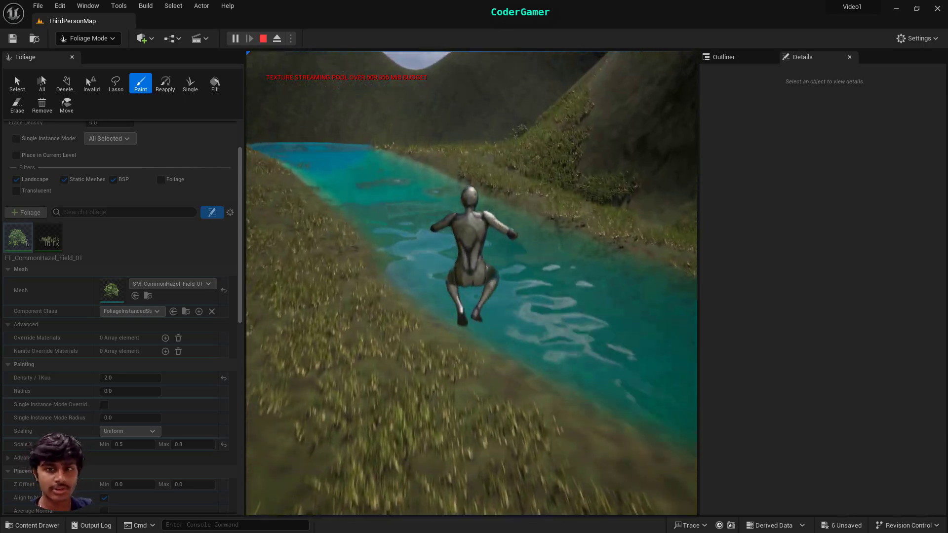
{"action": "key", "text": "space"}
{"action": "key", "text": "w"}
{"action": "key", "text": "space"}
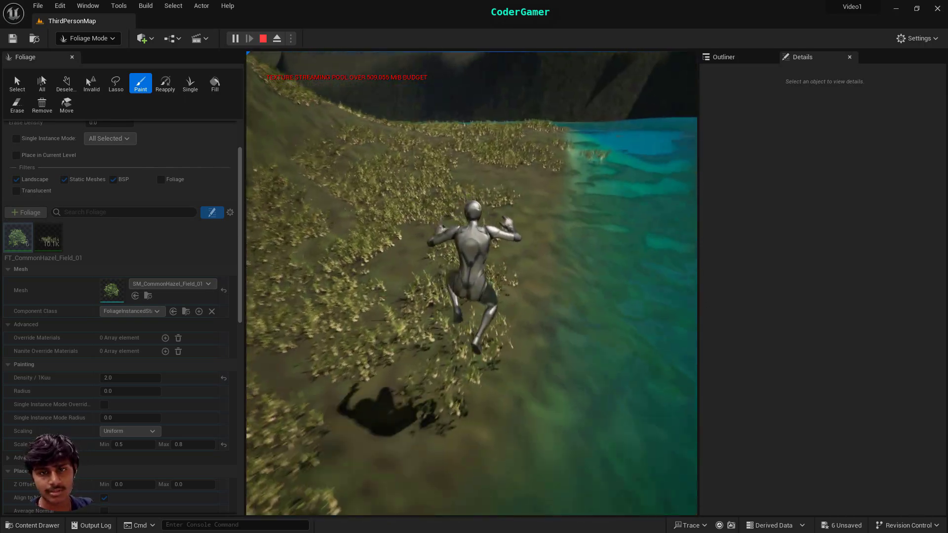
{"action": "key", "text": "w"}
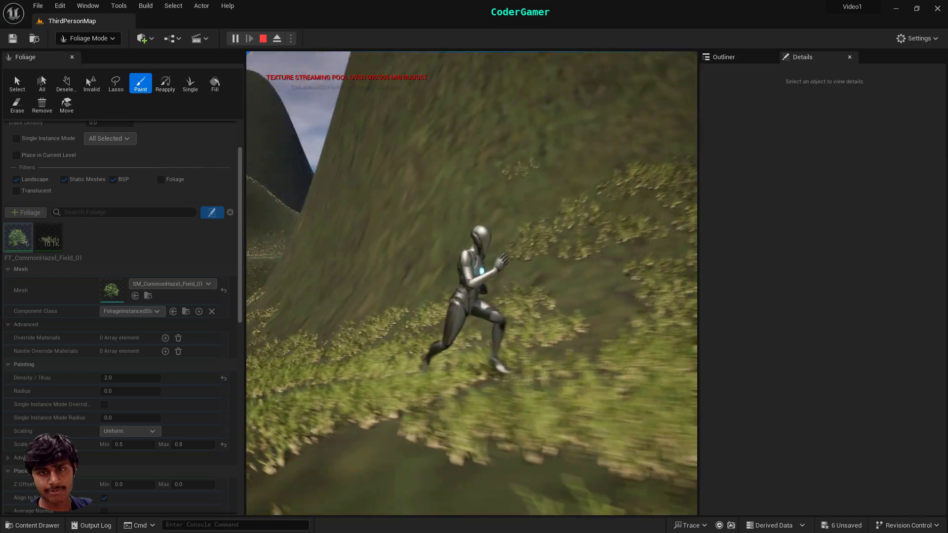
Step: Continue the play test, running and jumping the character from the grassy bank across the river
{"action": "key", "text": "space"}
{"action": "key", "text": "w"}
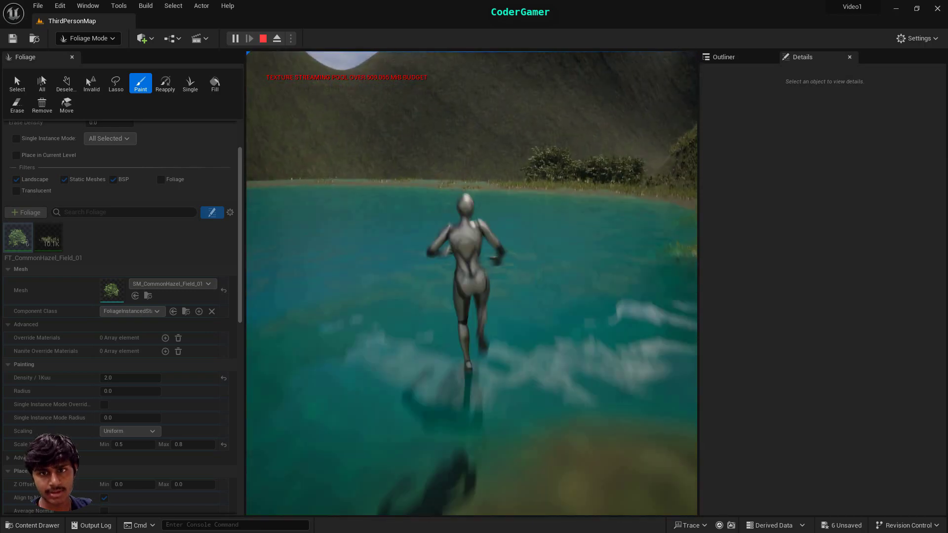
{"action": "key", "text": "w"}
{"action": "key", "text": "w"}
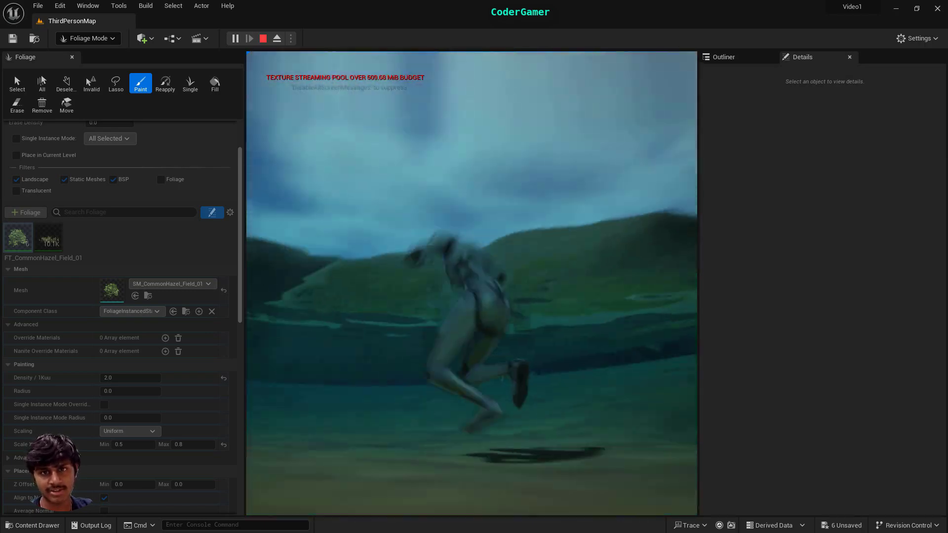
{"action": "key", "text": "w"}
{"action": "key", "text": "space"}
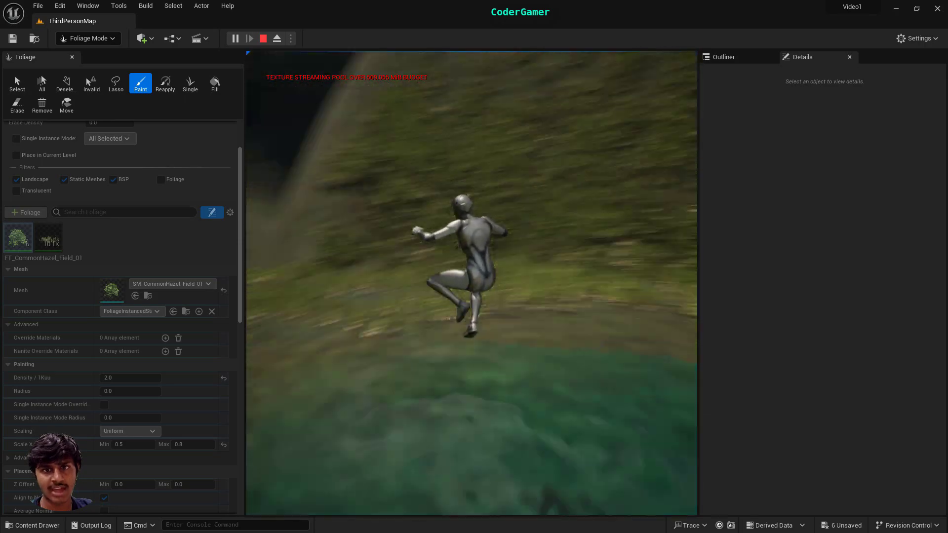
Step: Run the character up the grassy bank into the hazel trees to judge their size, and end the play test
{"action": "key", "text": "space"}
{"action": "key", "text": "w"}
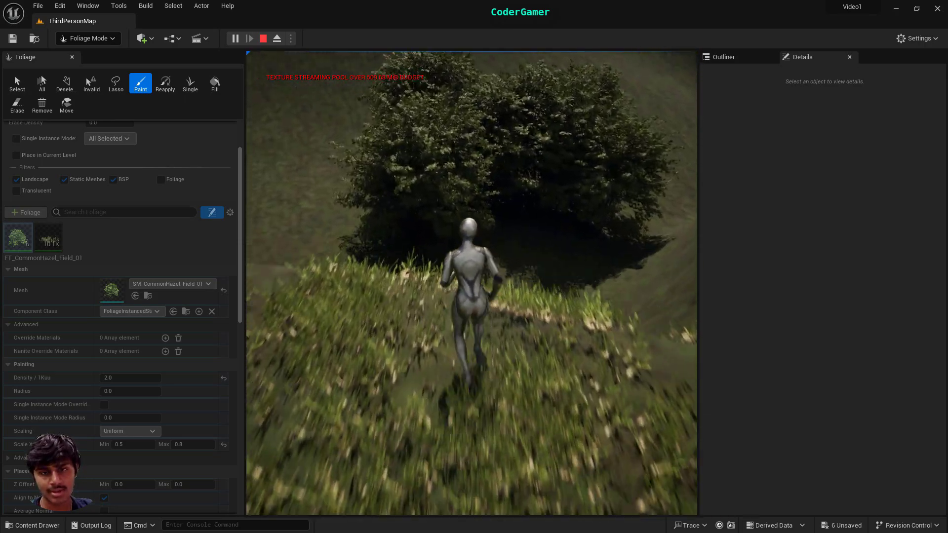
{"action": "key", "text": "w"}
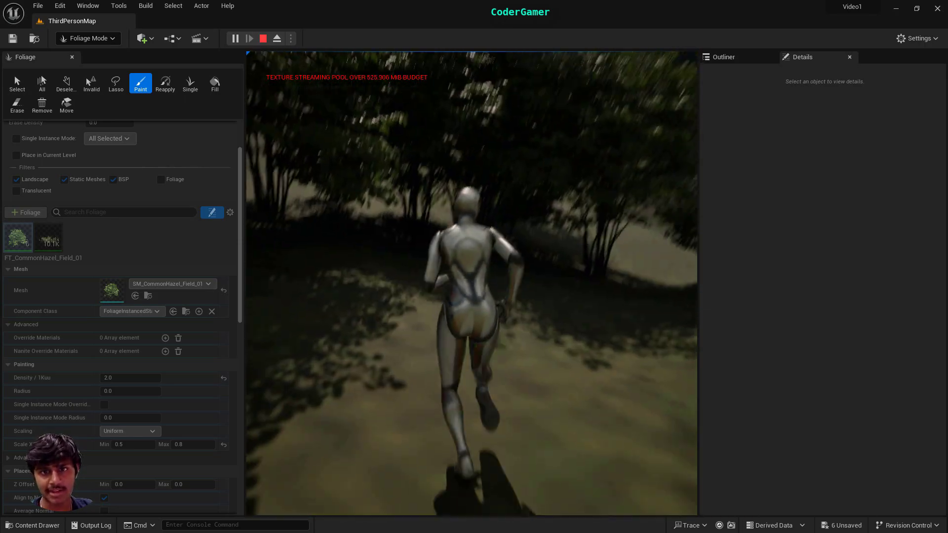
{"action": "key", "text": "w"}
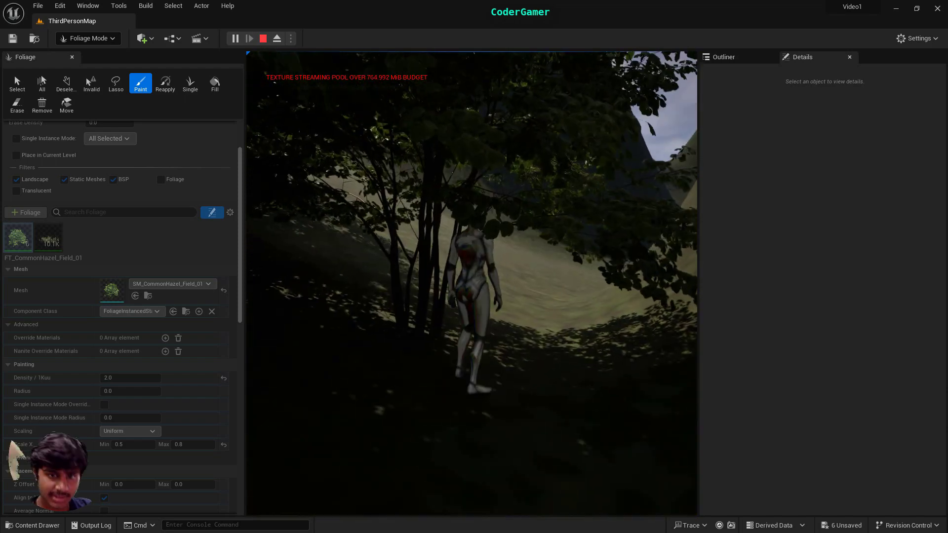
{"action": "key", "text": "d"}
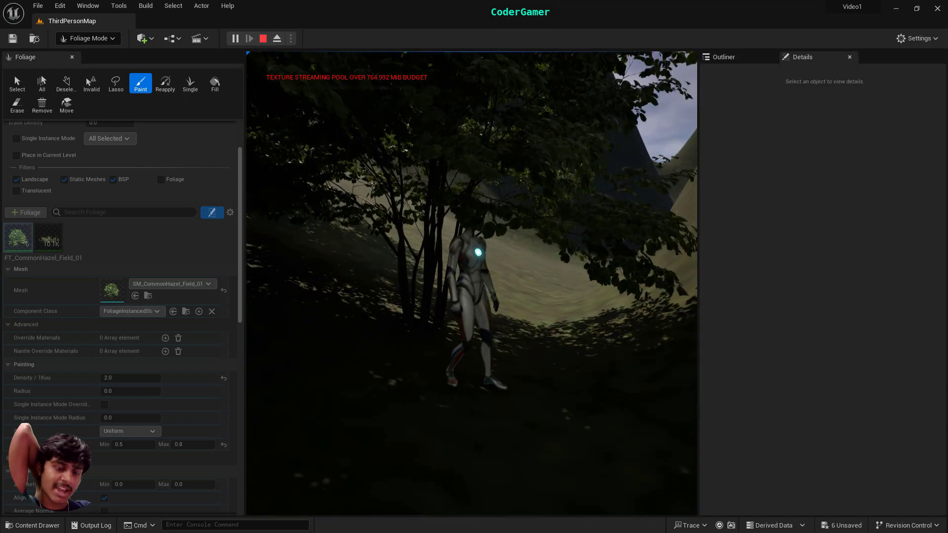
{"action": "key", "text": "Escape"}
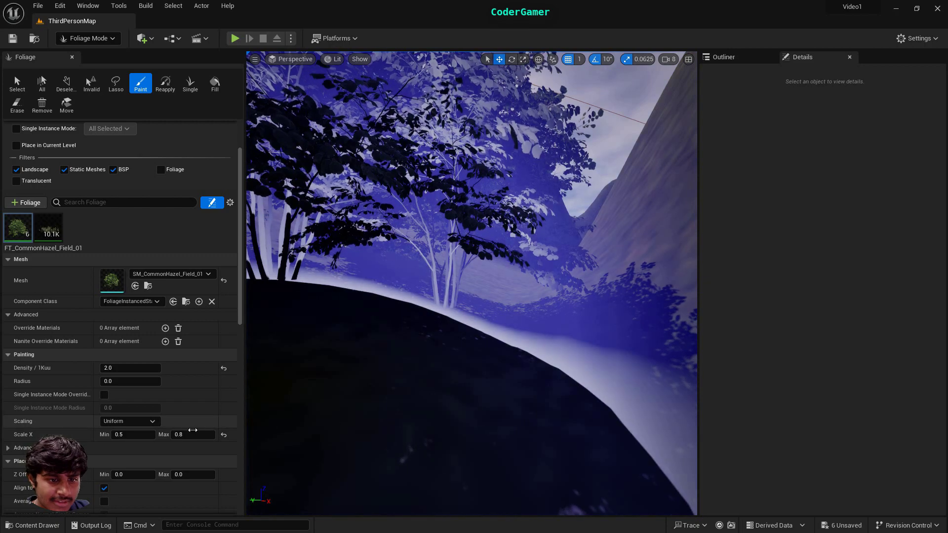
Step: Set the maximum Scale X of FT_CommonHazel_Field_01 to 1.0
{"action": "left_click", "coordinate": [192, 432]}
{"action": "type", "text": "1"}
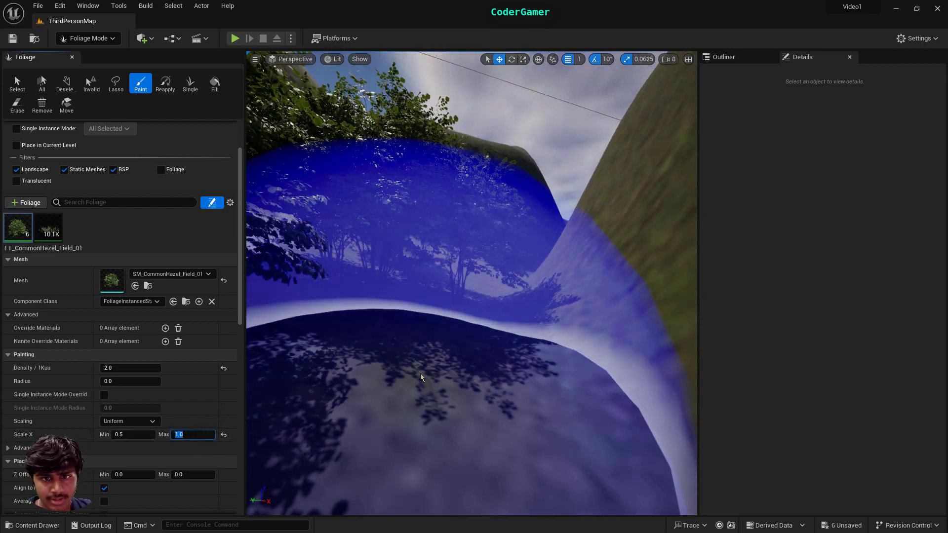
{"action": "left_click", "coordinate": [419, 377]}
{"action": "right_click_drag", "start_coordinate": [419, 377], "coordinate": [543, 380]}
{"action": "scroll", "coordinate": [202, 391], "scroll_direction": "down", "scroll_amount": 3}
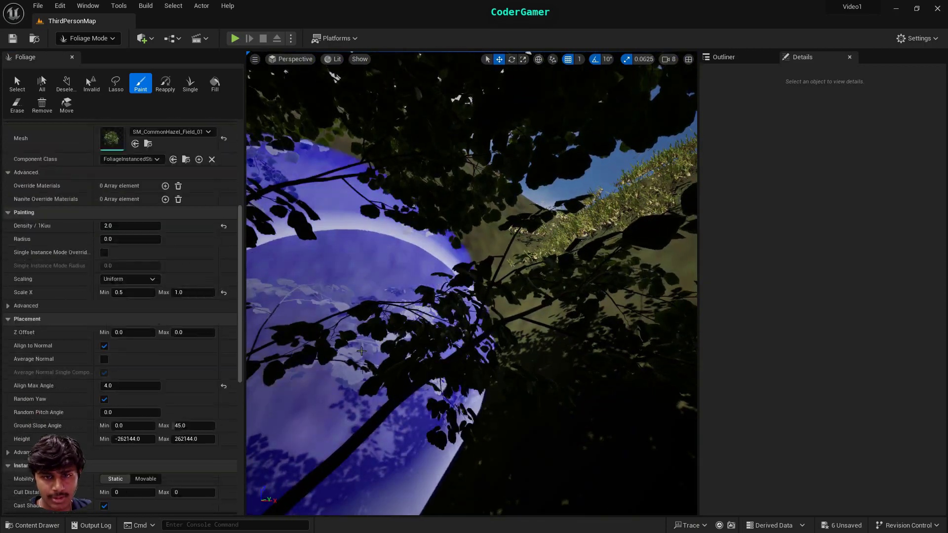
{"action": "right_click_drag", "start_coordinate": [474, 346], "coordinate": [473, 314]}
{"action": "scroll", "coordinate": [498, 335], "scroll_direction": "up", "scroll_amount": 8}
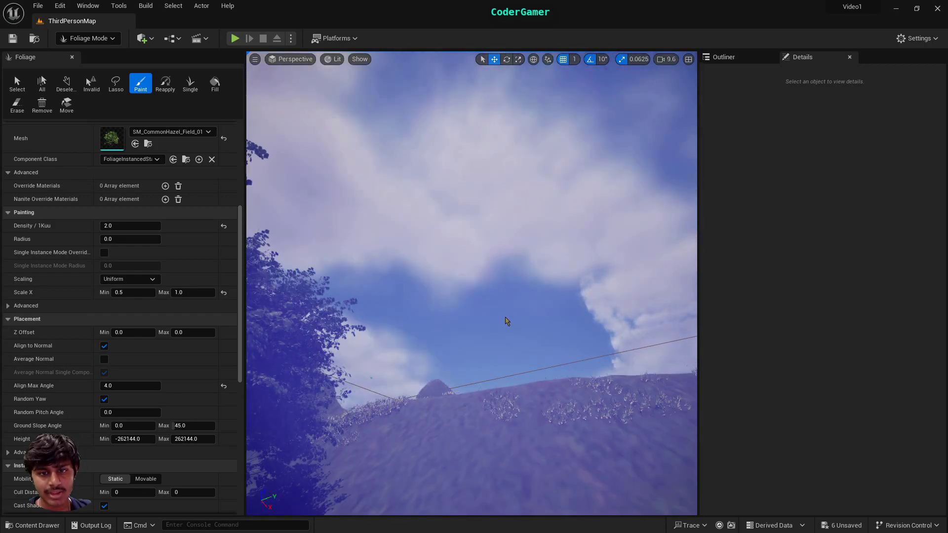
Step: Paint more hazel trees around the existing group on the open ground
{"action": "mouse_move", "coordinate": [518, 294]}
{"action": "right_mouse_down"}
{"action": "mouse_move", "coordinate": [512, 315]}
{"action": "mouse_move", "coordinate": [419, 341]}
{"action": "mouse_move", "coordinate": [370, 375]}
{"action": "right_mouse_up"}
{"action": "left_click", "coordinate": [454, 318]}
{"action": "left_click", "coordinate": [454, 240]}
{"action": "left_click", "coordinate": [494, 257]}
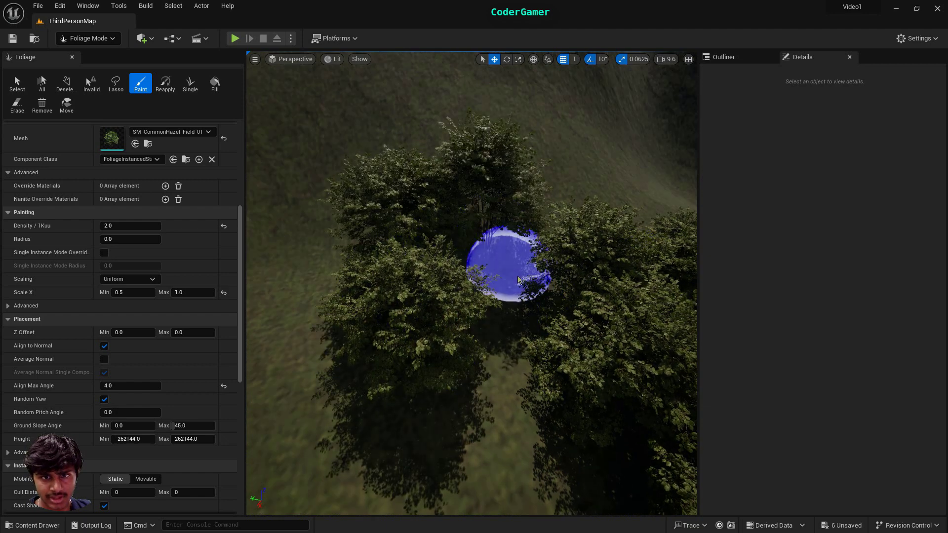
{"action": "left_click", "coordinate": [508, 353]}
{"action": "left_click", "coordinate": [508, 364]}
{"action": "right_click_drag", "start_coordinate": [475, 364], "coordinate": [508, 316]}
Step: Undo the recent hazel tree painting and the Scale X change until the trees are removed from the landscape
{"action": "key", "text": "ctrl+z"}
{"action": "key", "text": "ctrl+z"}
{"action": "key", "text": "ctrl+z"}
{"action": "key", "text": "ctrl+z"}
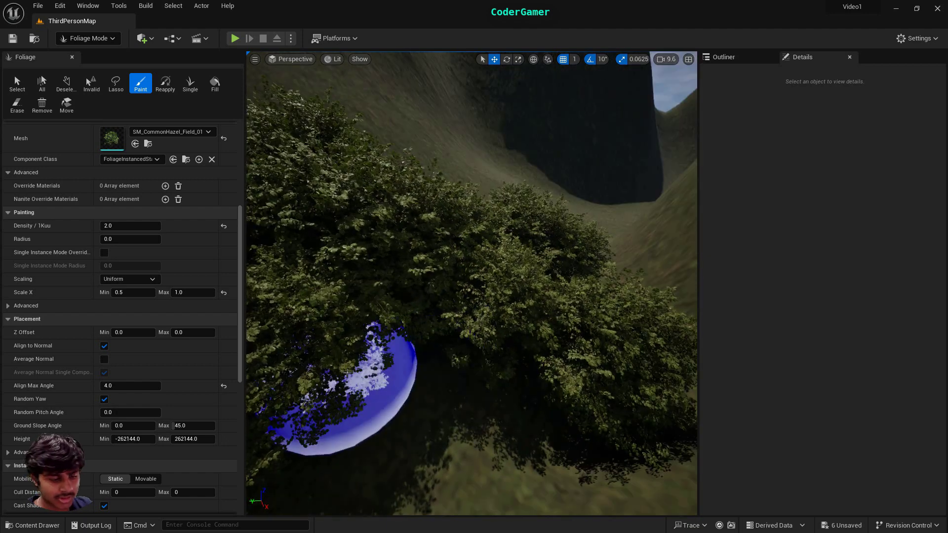
{"action": "right_click_drag", "start_coordinate": [472, 363], "coordinate": [568, 321]}
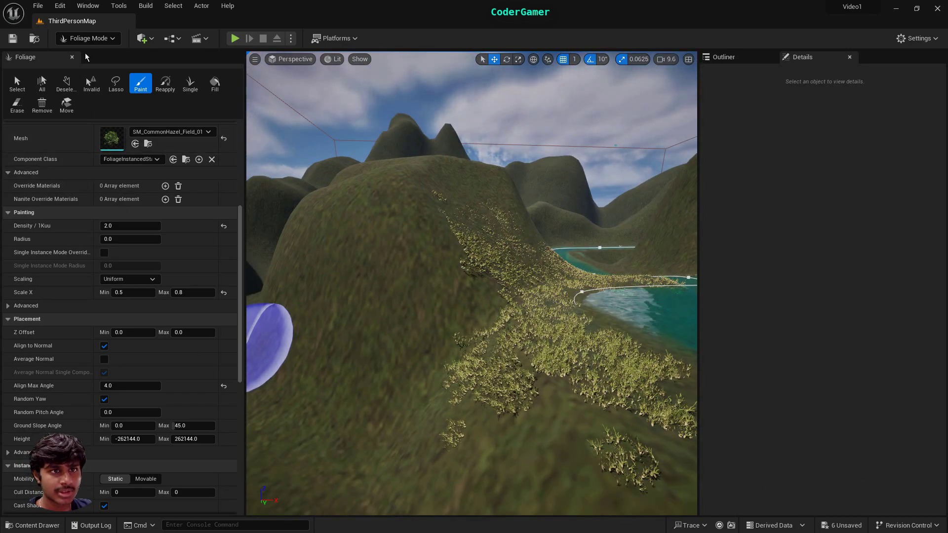
Step: Select the Grass_02_Var1_LOD2 foliage type and erase the grass on the hillside slope above the lake
{"action": "scroll", "coordinate": [29, 306], "scroll_direction": "up", "scroll_amount": 5}
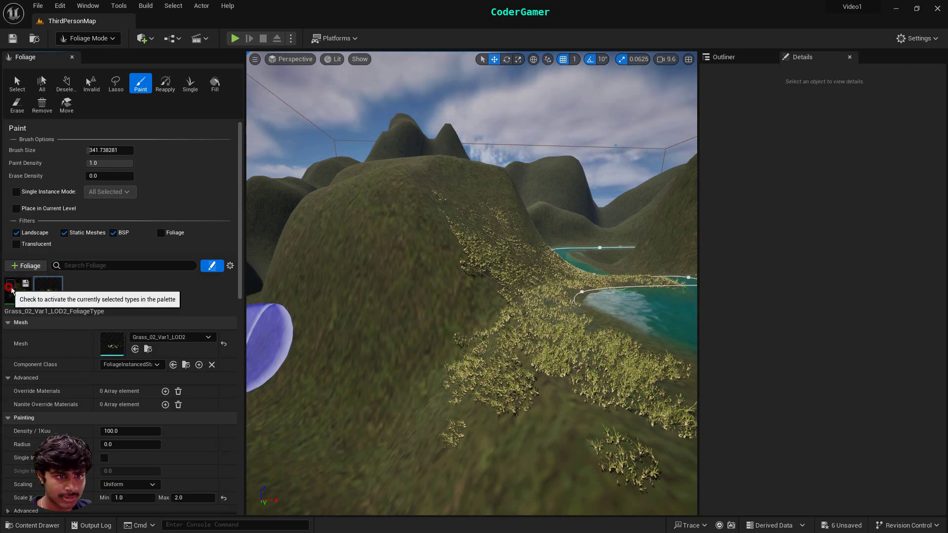
{"action": "left_click", "coordinate": [17, 105]}
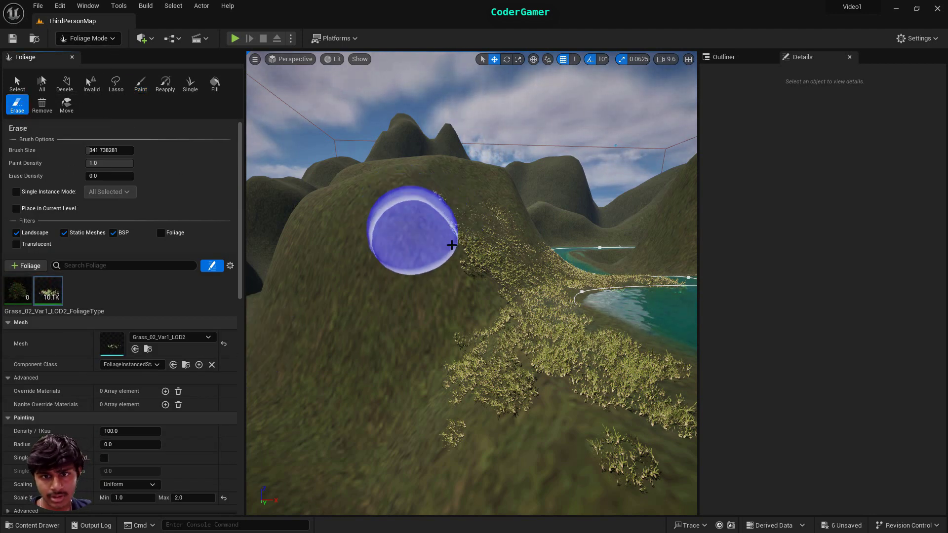
{"action": "mouse_move", "coordinate": [491, 208]}
{"action": "left_mouse_down"}
{"action": "mouse_move", "coordinate": [450, 188]}
{"action": "mouse_move", "coordinate": [506, 258]}
{"action": "mouse_move", "coordinate": [487, 275]}
{"action": "mouse_move", "coordinate": [543, 249]}
{"action": "left_mouse_up"}
{"action": "mouse_move", "coordinate": [543, 250]}
{"action": "right_mouse_down"}
{"action": "mouse_move", "coordinate": [513, 296]}
{"action": "mouse_move", "coordinate": [392, 327]}
{"action": "right_mouse_up"}
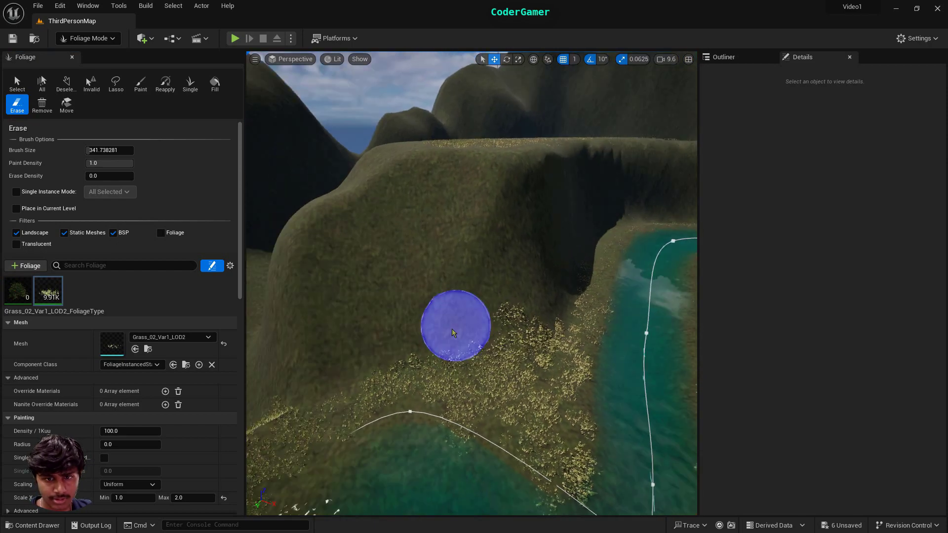
Step: Erase the grass along the foot of the cliff behind the lake shore
{"action": "mouse_move", "coordinate": [392, 328]}
{"action": "left_mouse_down"}
{"action": "mouse_move", "coordinate": [412, 339]}
{"action": "mouse_move", "coordinate": [520, 305]}
{"action": "left_mouse_up"}
{"action": "right_click_drag", "start_coordinate": [520, 306], "coordinate": [445, 313]}
{"action": "mouse_move", "coordinate": [443, 309]}
{"action": "left_mouse_down"}
{"action": "mouse_move", "coordinate": [438, 285]}
{"action": "mouse_move", "coordinate": [590, 229]}
{"action": "mouse_move", "coordinate": [438, 296]}
{"action": "mouse_move", "coordinate": [586, 245]}
{"action": "left_mouse_up"}
{"action": "right_click_drag", "start_coordinate": [585, 245], "coordinate": [402, 301]}
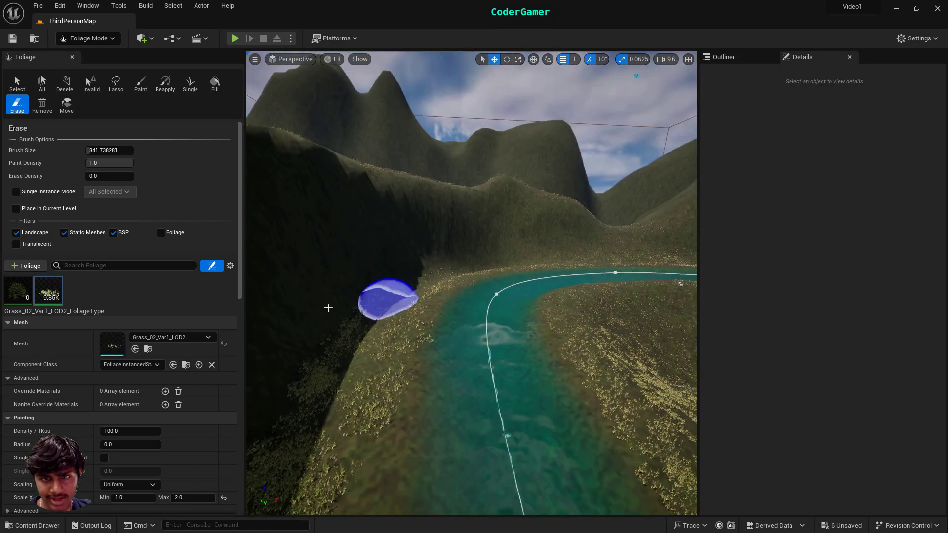
Step: Erase the stray grass on the steep slopes bordering the river bend
{"action": "left_click_drag", "start_coordinate": [445, 247], "coordinate": [403, 264]}
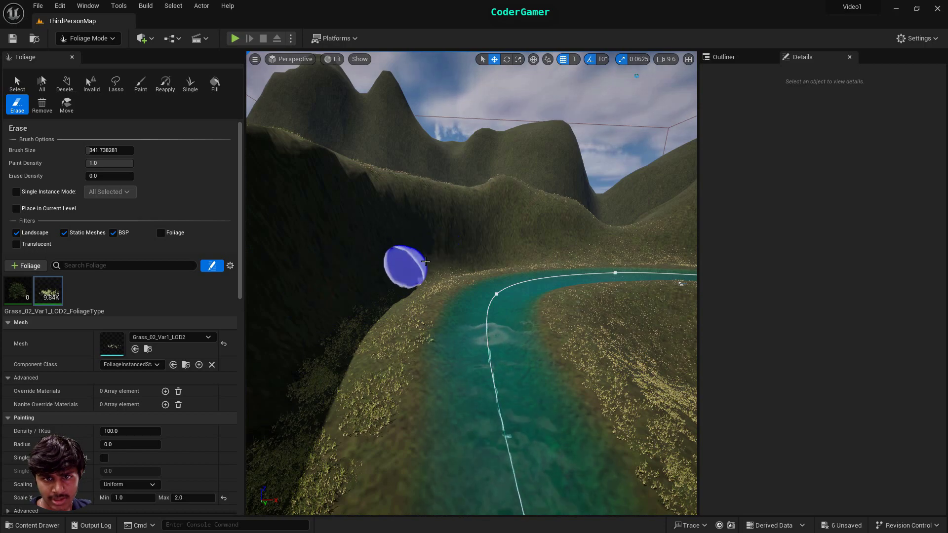
{"action": "mouse_move", "coordinate": [402, 264]}
{"action": "right_mouse_down"}
{"action": "mouse_move", "coordinate": [445, 301]}
{"action": "mouse_move", "coordinate": [407, 289]}
{"action": "mouse_move", "coordinate": [420, 294]}
{"action": "mouse_move", "coordinate": [406, 271]}
{"action": "right_mouse_up"}
{"action": "mouse_move", "coordinate": [365, 251]}
{"action": "left_mouse_down"}
{"action": "mouse_move", "coordinate": [313, 232]}
{"action": "mouse_move", "coordinate": [334, 237]}
{"action": "left_mouse_up"}
{"action": "right_click_drag", "start_coordinate": [335, 237], "coordinate": [637, 294]}
{"action": "mouse_move", "coordinate": [639, 294]}
{"action": "left_mouse_down"}
{"action": "mouse_move", "coordinate": [645, 250]}
{"action": "mouse_move", "coordinate": [567, 197]}
{"action": "left_mouse_up"}
{"action": "mouse_move", "coordinate": [568, 197]}
{"action": "right_mouse_down"}
{"action": "mouse_move", "coordinate": [567, 162]}
{"action": "mouse_move", "coordinate": [587, 160]}
{"action": "mouse_move", "coordinate": [581, 359]}
{"action": "right_mouse_up"}
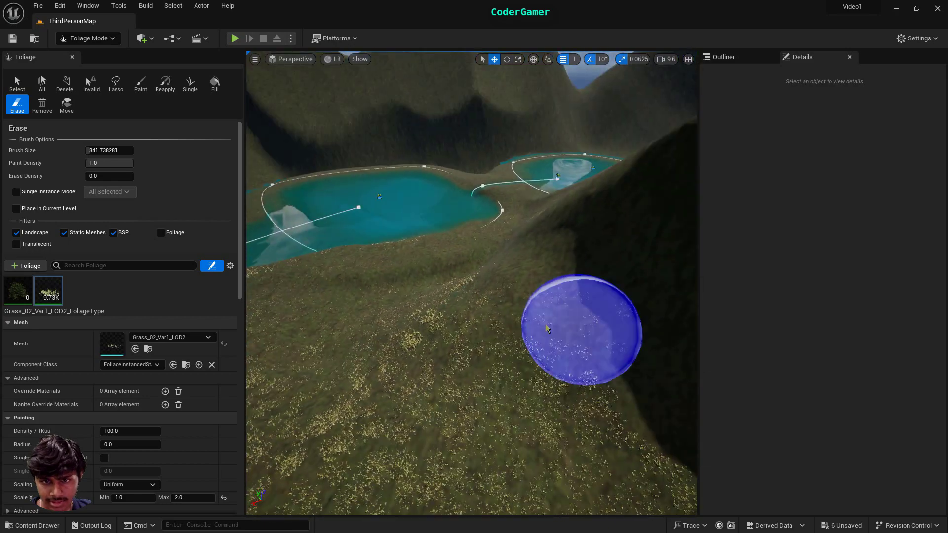
Step: Try to erase the grass beside the foot of the dark cliff near the lakes, and undo that erase stroke
{"action": "mouse_move", "coordinate": [582, 359]}
{"action": "left_mouse_down"}
{"action": "mouse_move", "coordinate": [609, 377]}
{"action": "mouse_move", "coordinate": [415, 272]}
{"action": "mouse_move", "coordinate": [527, 300]}
{"action": "left_mouse_up"}
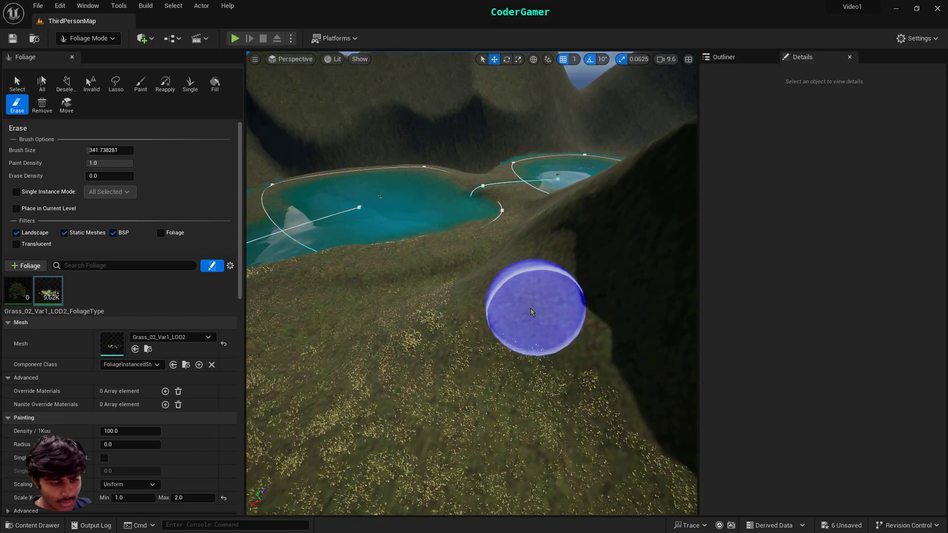
{"action": "key", "text": "ctrl+z"}
{"action": "right_click_drag", "start_coordinate": [526, 304], "coordinate": [538, 354]}
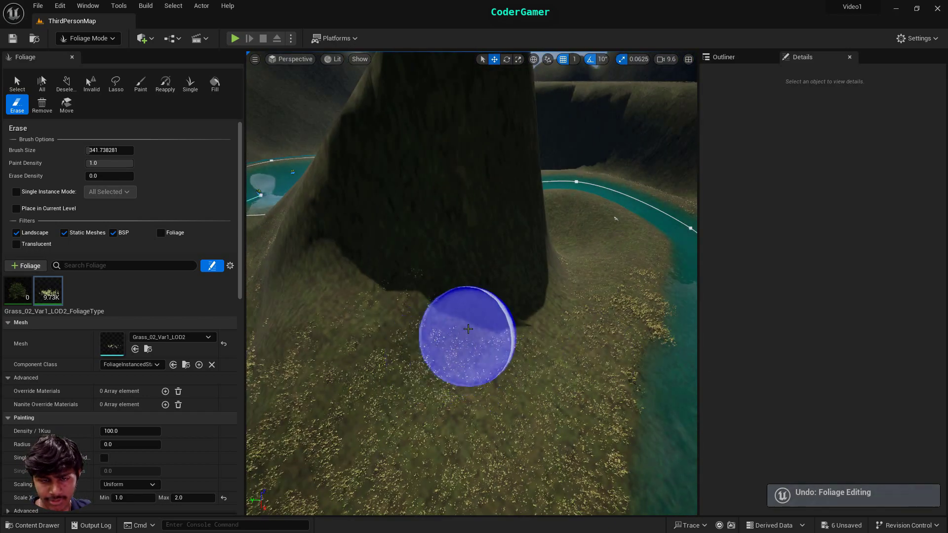
Step: Erase the stray grass on the steep hillside and around the curved ridge strip beside the river
{"action": "right_click_drag", "start_coordinate": [461, 328], "coordinate": [615, 356]}
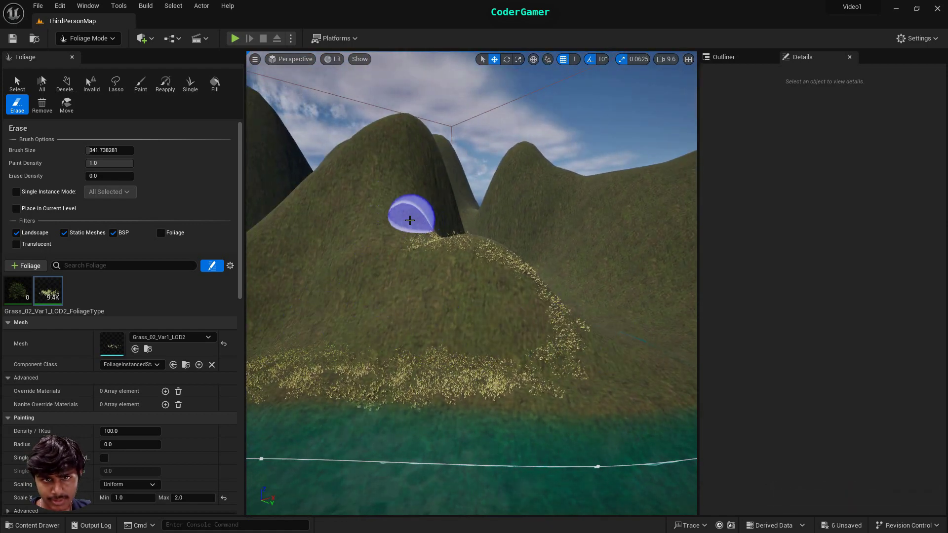
{"action": "mouse_move", "coordinate": [413, 229]}
{"action": "right_mouse_down"}
{"action": "mouse_move", "coordinate": [474, 277]}
{"action": "mouse_move", "coordinate": [444, 198]}
{"action": "mouse_move", "coordinate": [434, 267]}
{"action": "mouse_move", "coordinate": [444, 316]}
{"action": "mouse_move", "coordinate": [434, 326]}
{"action": "mouse_move", "coordinate": [613, 419]}
{"action": "right_mouse_up"}
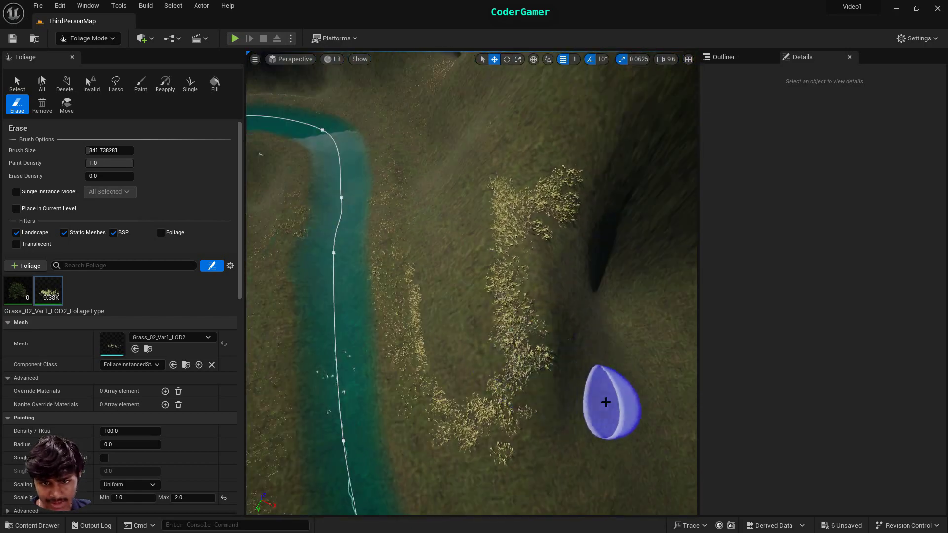
{"action": "left_click_drag", "start_coordinate": [476, 405], "coordinate": [497, 413]}
{"action": "mouse_move", "coordinate": [624, 470]}
{"action": "right_mouse_down"}
{"action": "mouse_move", "coordinate": [607, 435]}
{"action": "mouse_move", "coordinate": [567, 395]}
{"action": "right_mouse_up"}
Step: Switch to the Paint tool, add FT_CommonHazel_Field_01_PP to the foliage palette and select it
{"action": "left_click", "coordinate": [140, 83]}
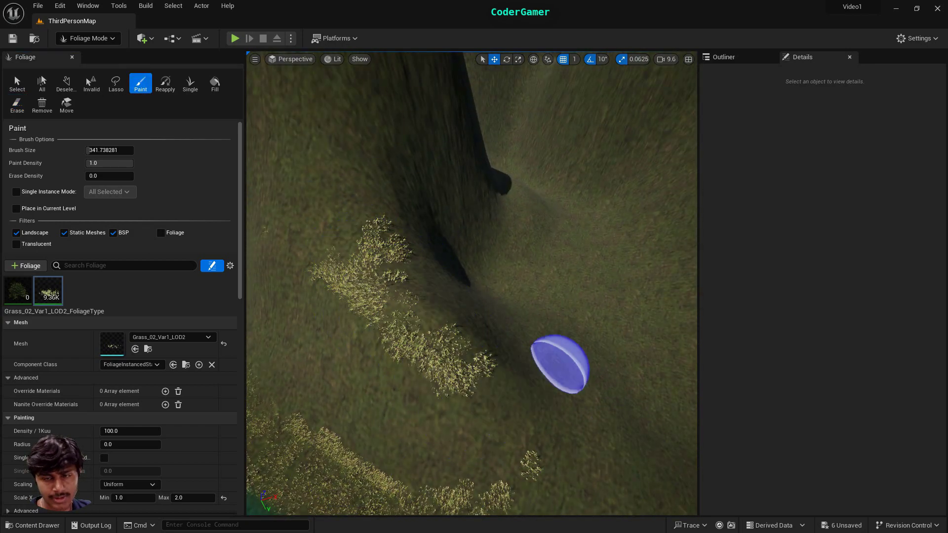
{"action": "right_click_drag", "start_coordinate": [561, 364], "coordinate": [587, 338]}
{"action": "right_click_drag", "start_coordinate": [362, 412], "coordinate": [451, 401]}
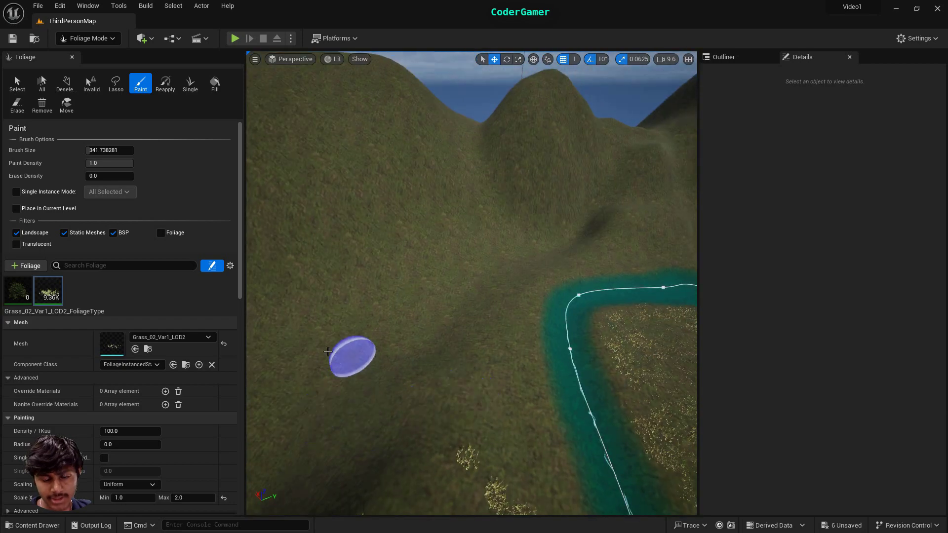
{"action": "mouse_move", "coordinate": [525, 406]}
{"action": "right_mouse_down"}
{"action": "mouse_move", "coordinate": [617, 370]}
{"action": "mouse_move", "coordinate": [543, 363]}
{"action": "mouse_move", "coordinate": [537, 429]}
{"action": "right_mouse_up"}
{"action": "key", "text": "w"}
{"action": "right_click_drag", "start_coordinate": [475, 314], "coordinate": [474, 256]}
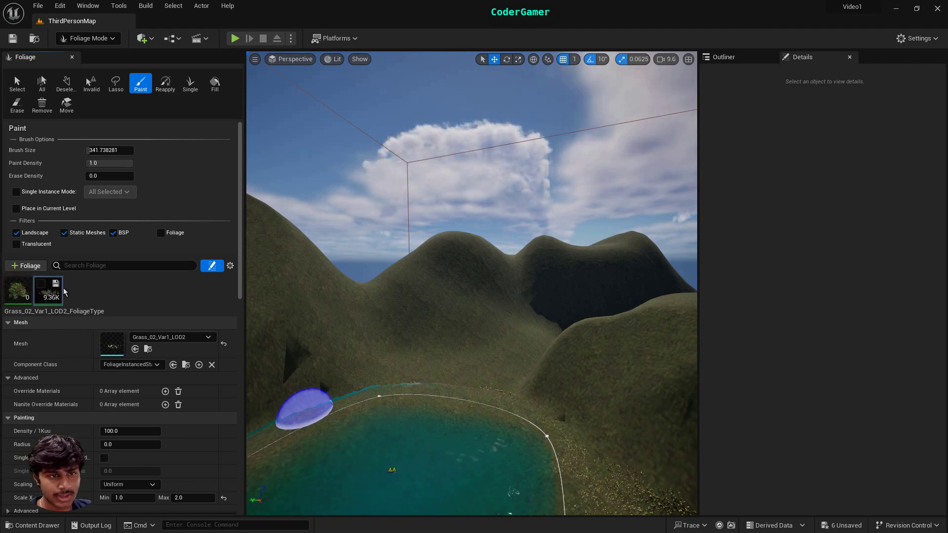
{"action": "left_click", "coordinate": [24, 266]}
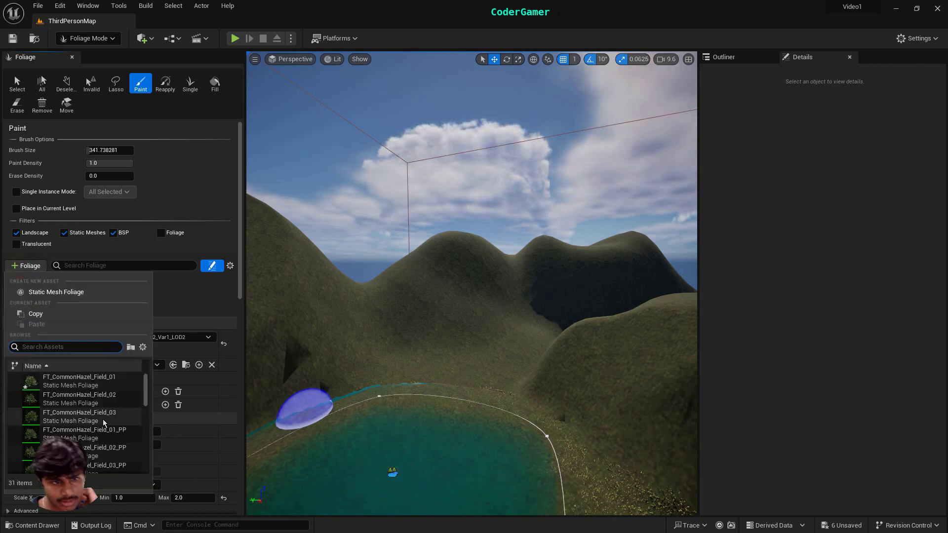
{"action": "left_click", "coordinate": [78, 438]}
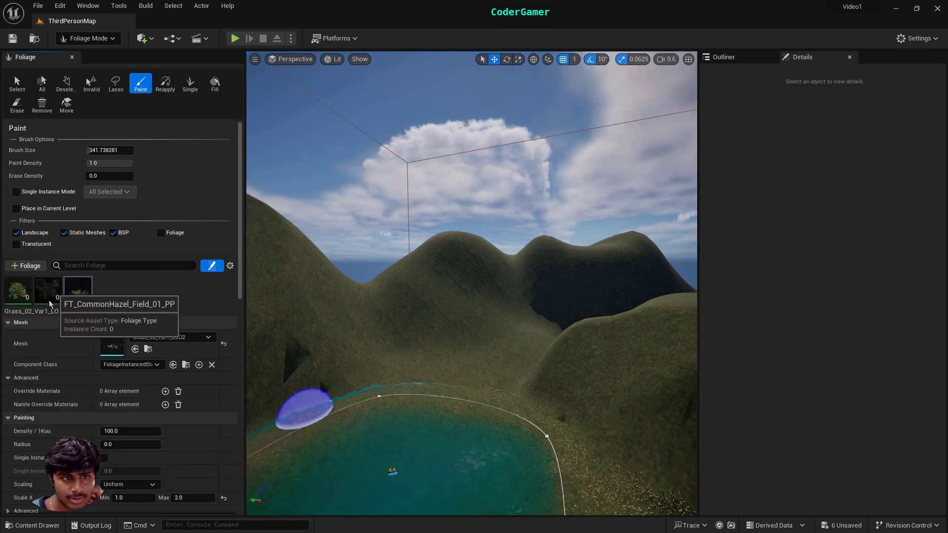
{"action": "left_click", "coordinate": [47, 301]}
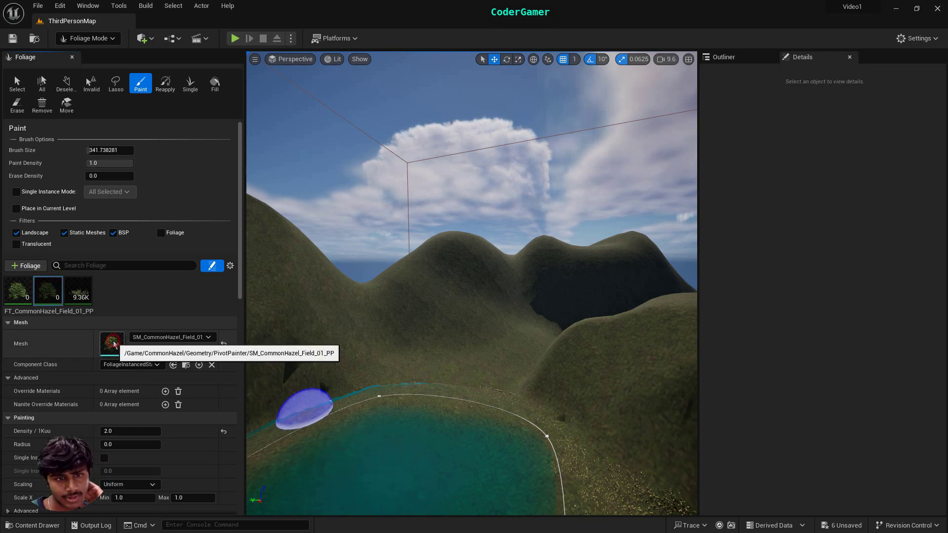
Step: Open the SM_CommonHazel_Field_01_PP mesh and its MI_EuropeanHazel_Field_01_TwoSided leaf material, and disable the material's Albedo texture override
{"action": "double_click", "coordinate": [112, 342]}
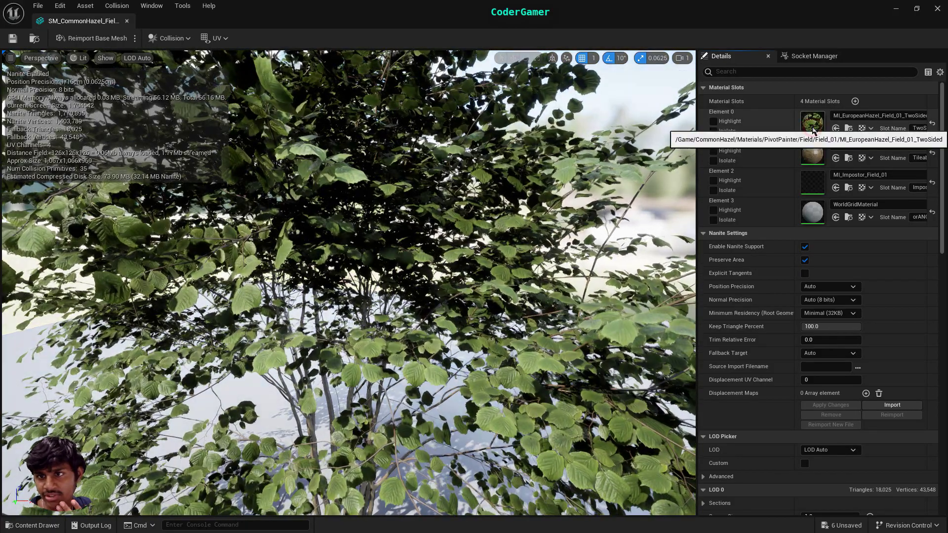
{"action": "double_click", "coordinate": [813, 130]}
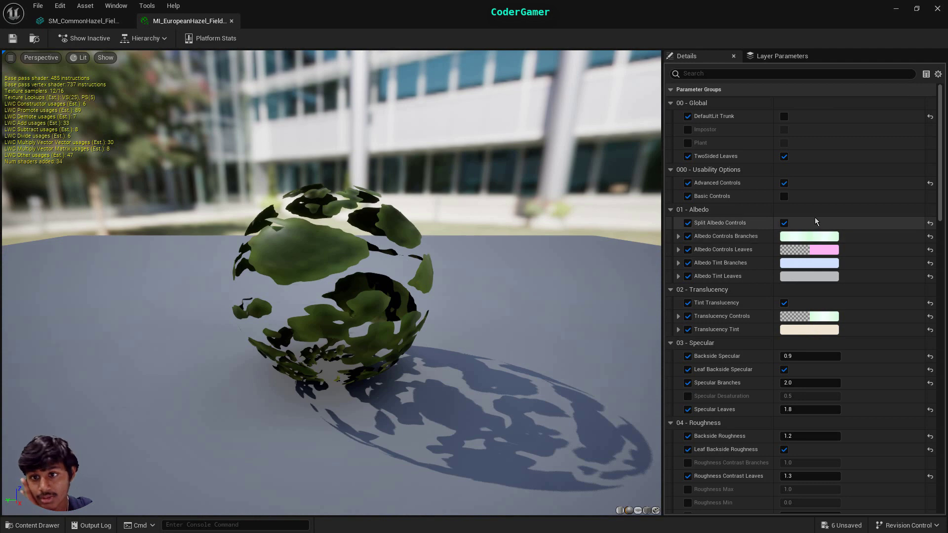
{"action": "scroll", "coordinate": [816, 221], "scroll_direction": "down", "scroll_amount": 10}
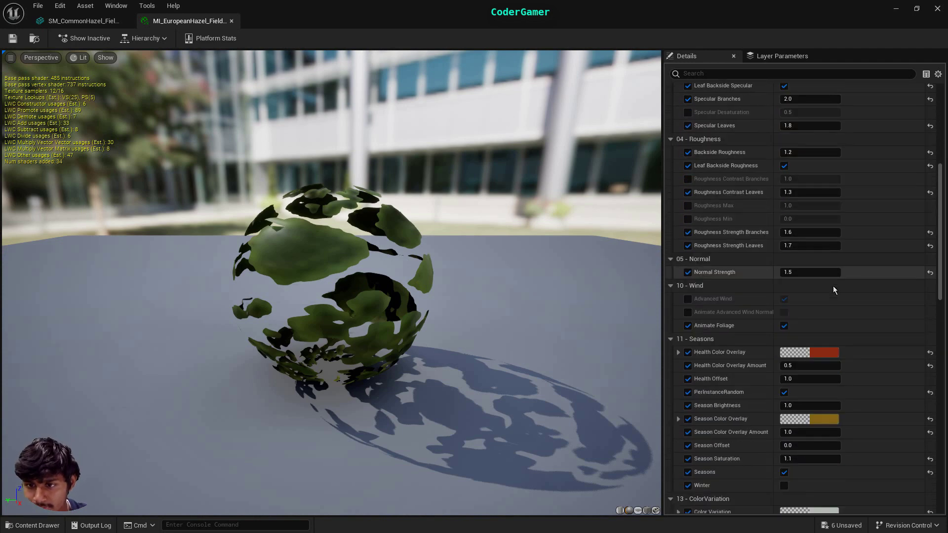
{"action": "scroll", "coordinate": [830, 289], "scroll_direction": "down", "scroll_amount": 2}
{"action": "scroll", "coordinate": [840, 373], "scroll_direction": "down", "scroll_amount": 3}
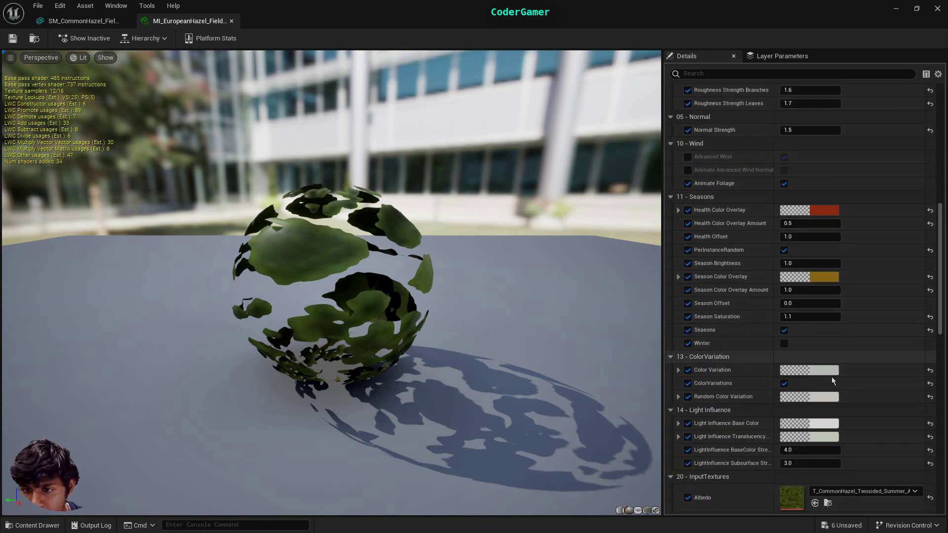
{"action": "scroll", "coordinate": [831, 377], "scroll_direction": "down", "scroll_amount": 9}
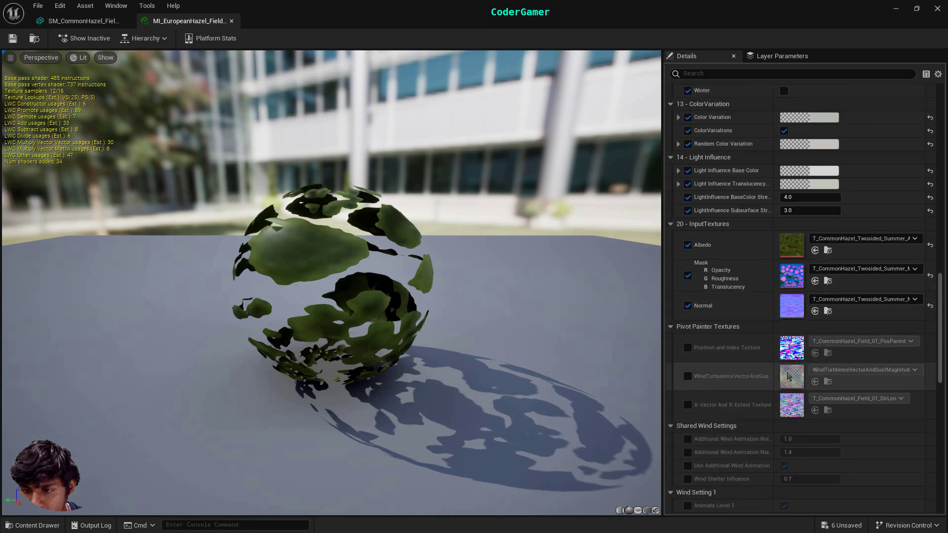
{"action": "scroll", "coordinate": [789, 377], "scroll_direction": "down", "scroll_amount": 4}
{"action": "scroll", "coordinate": [792, 345], "scroll_direction": "up", "scroll_amount": 4}
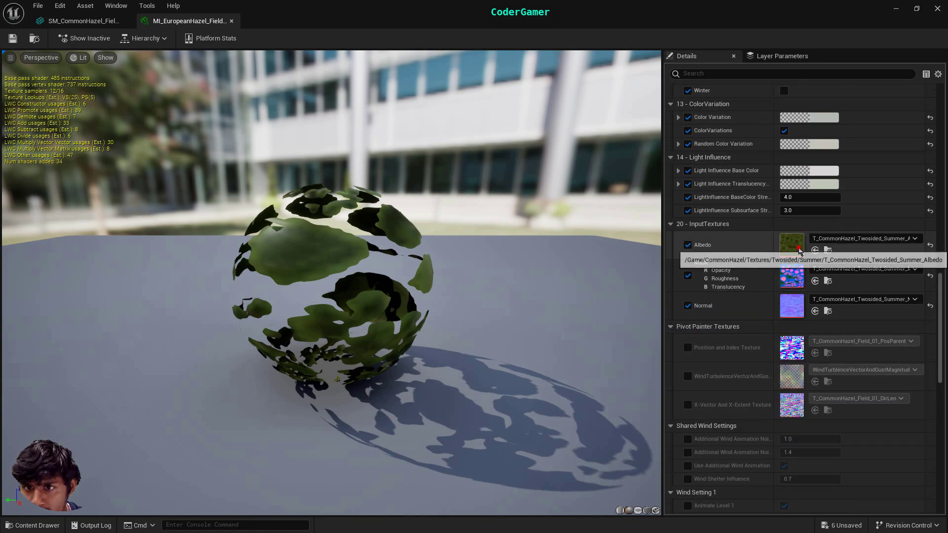
{"action": "left_click", "coordinate": [688, 246]}
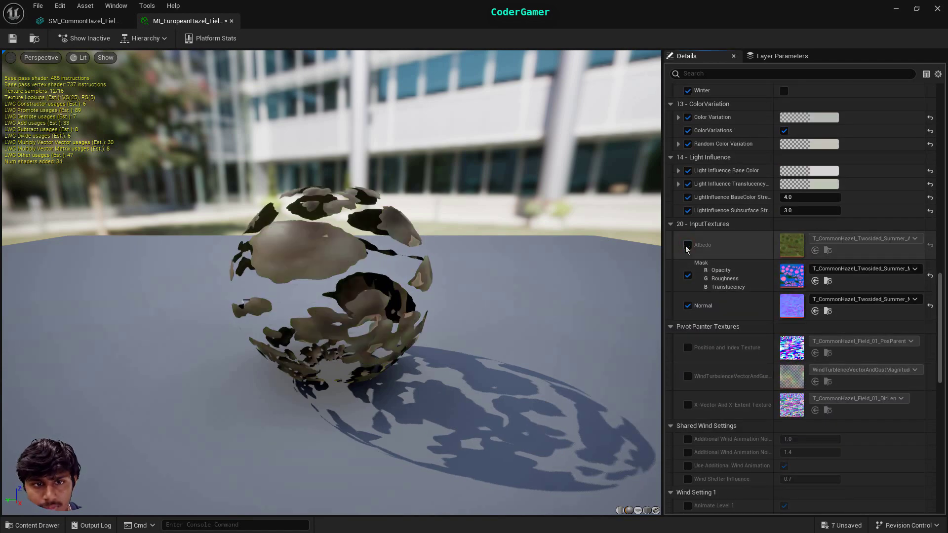
Step: Inspect the effect of the disabled Albedo override on the leaves in the hazel mesh preview
{"action": "scroll", "coordinate": [686, 249], "scroll_direction": "up", "scroll_amount": 8}
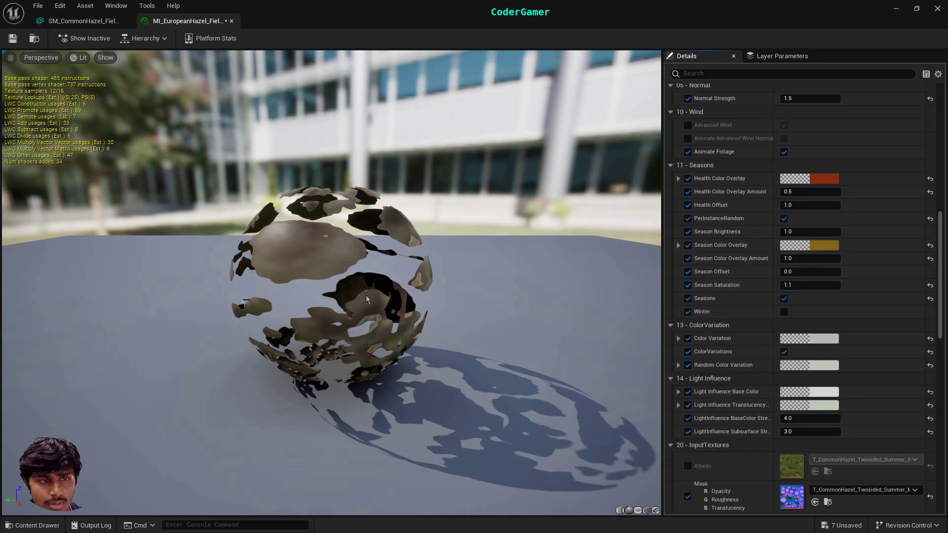
{"action": "left_click", "coordinate": [39, 6]}
{"action": "left_click", "coordinate": [219, 25]}
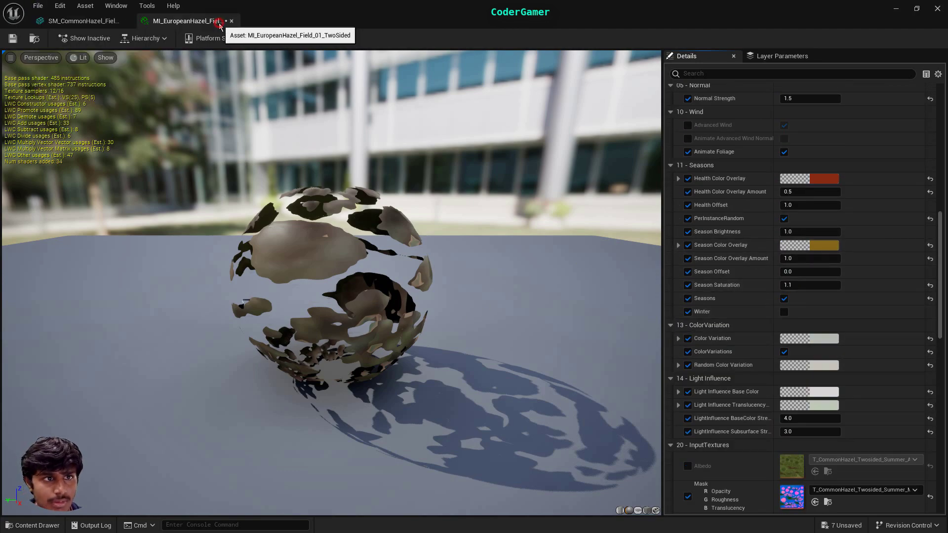
{"action": "left_click", "coordinate": [96, 22]}
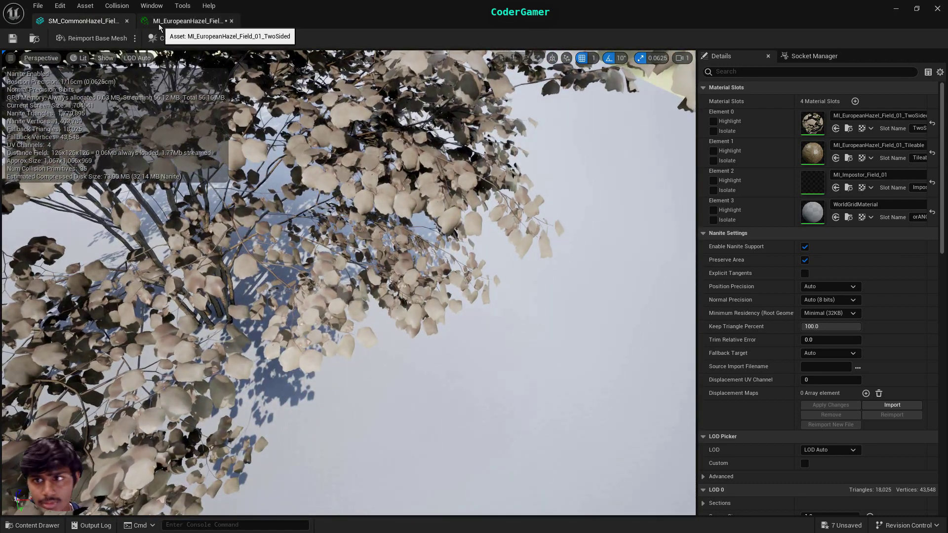
Step: Set the leaf material's Season Color Overlay to a bright amber with saturation 1.0 and value 0.78125
{"action": "left_click", "coordinate": [189, 21]}
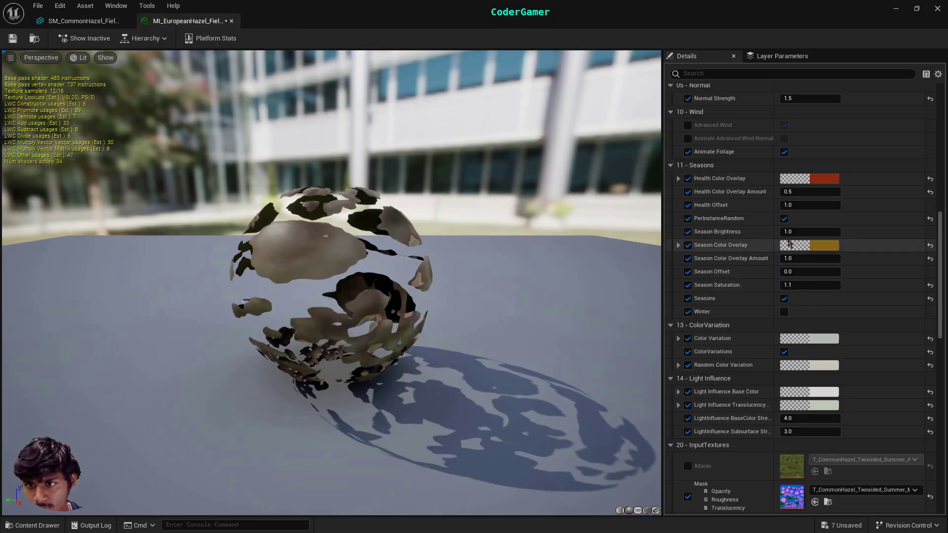
{"action": "left_click", "coordinate": [795, 251]}
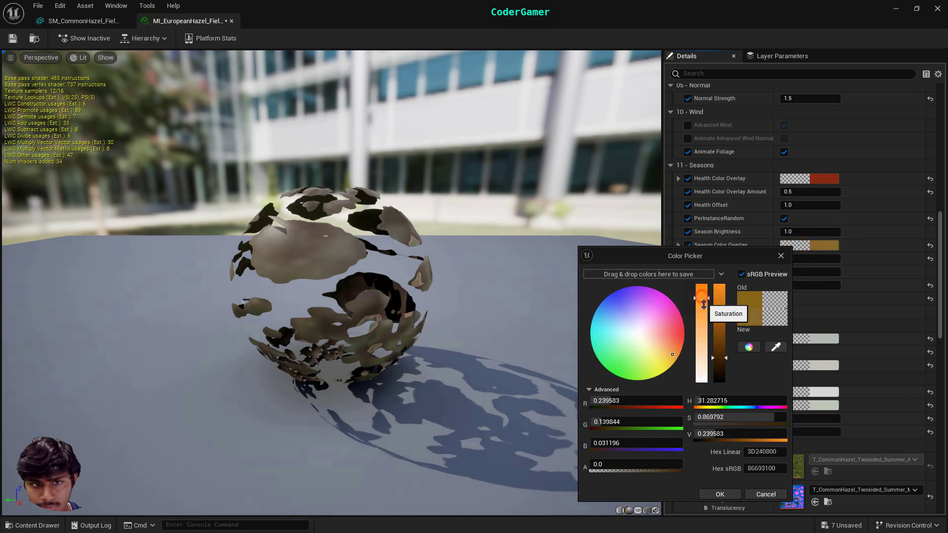
{"action": "left_click_drag", "start_coordinate": [704, 305], "coordinate": [691, 281]}
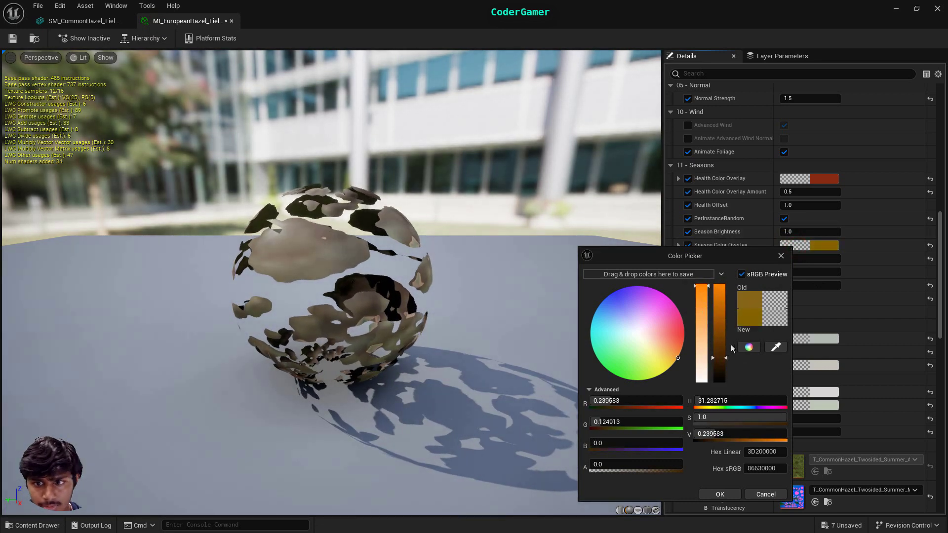
{"action": "left_click_drag", "start_coordinate": [726, 358], "coordinate": [725, 306]}
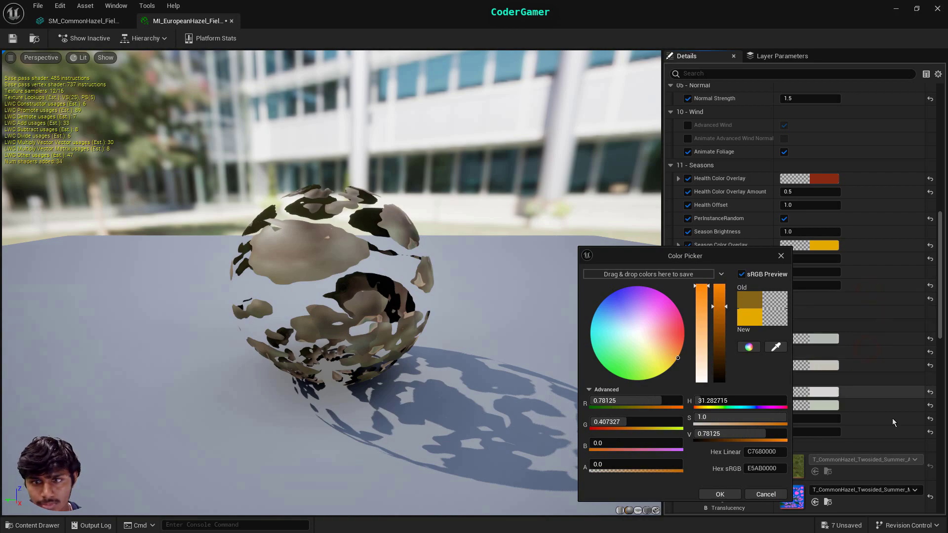
Step: Examine the whole hazel tree in the mesh preview and compare it with the leaf material's preview
{"action": "left_click", "coordinate": [113, 24]}
{"action": "scroll", "coordinate": [405, 279], "scroll_direction": "down", "scroll_amount": 5}
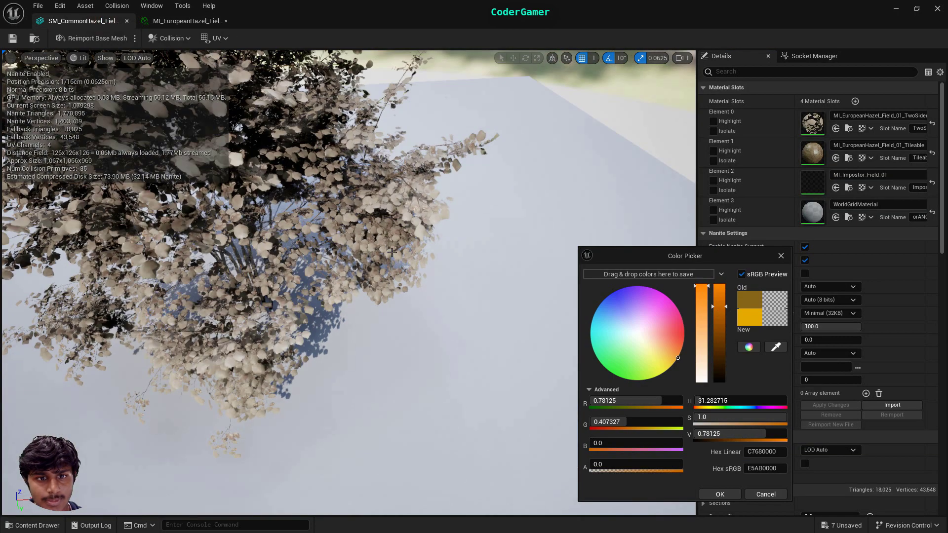
{"action": "scroll", "coordinate": [295, 216], "scroll_direction": "down", "scroll_amount": 2}
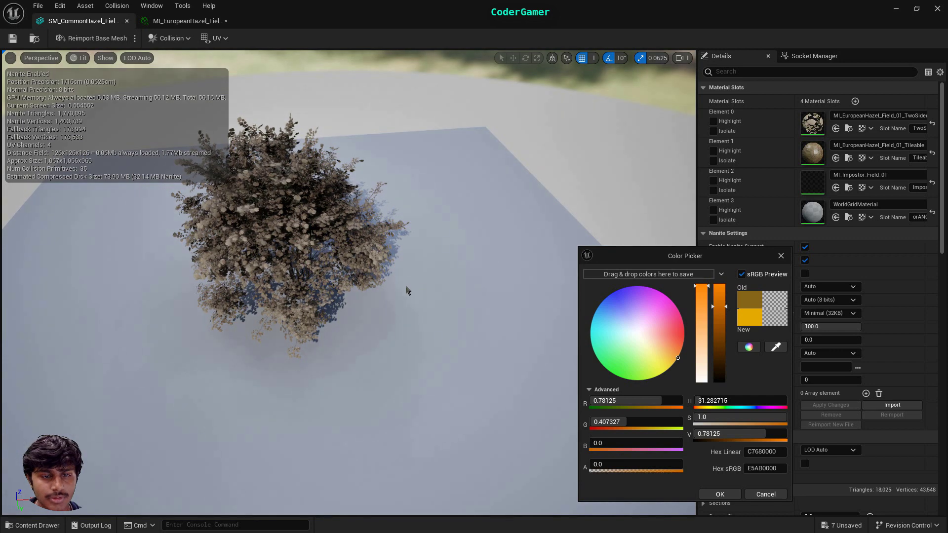
{"action": "left_click_drag", "start_coordinate": [405, 290], "coordinate": [419, 276]}
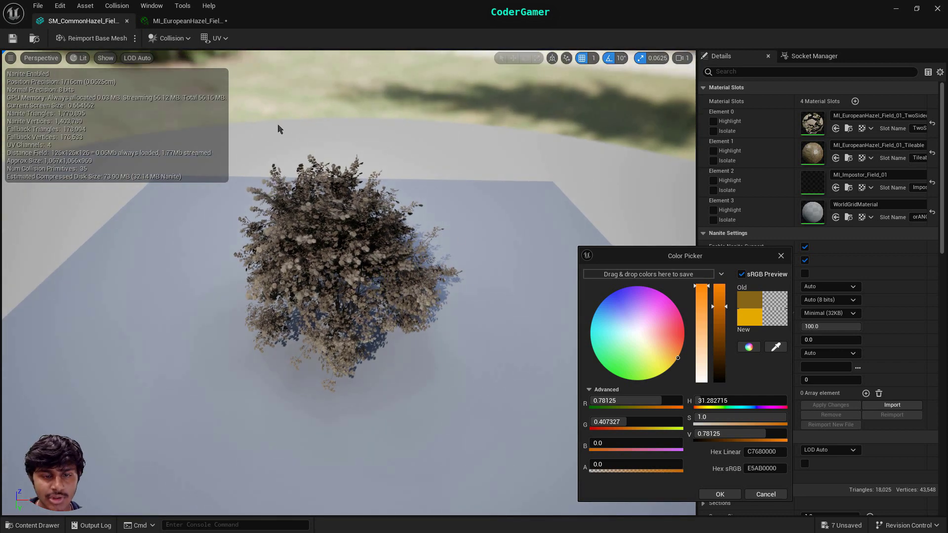
{"action": "left_click", "coordinate": [174, 19]}
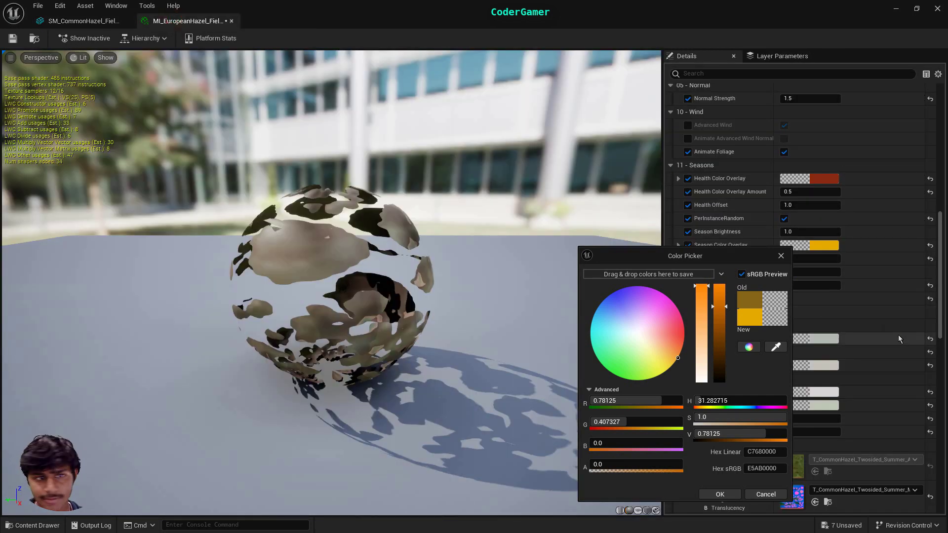
{"action": "left_click", "coordinate": [84, 21]}
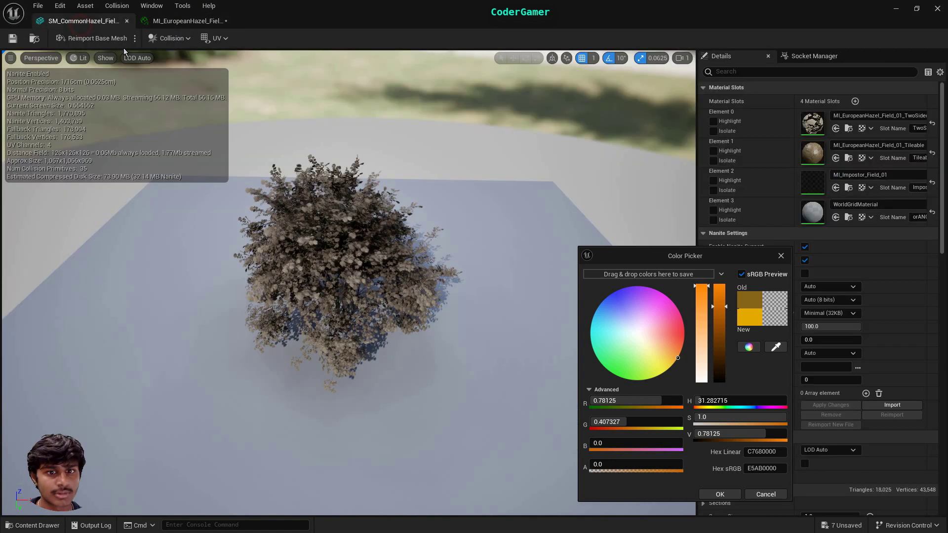
{"action": "left_click", "coordinate": [187, 21]}
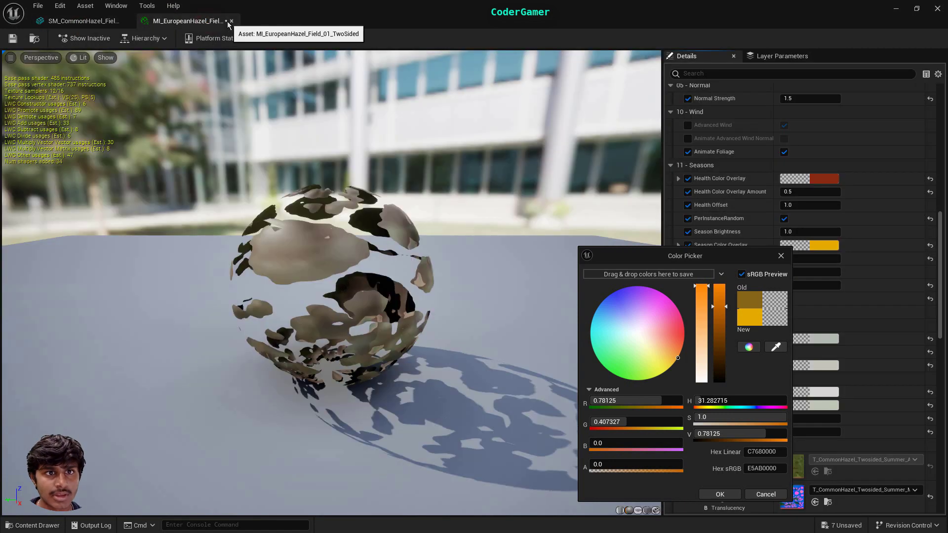
Step: Close the leaf material, the colour picker and the hazel mesh editor to return to the level
{"action": "left_click", "coordinate": [230, 21]}
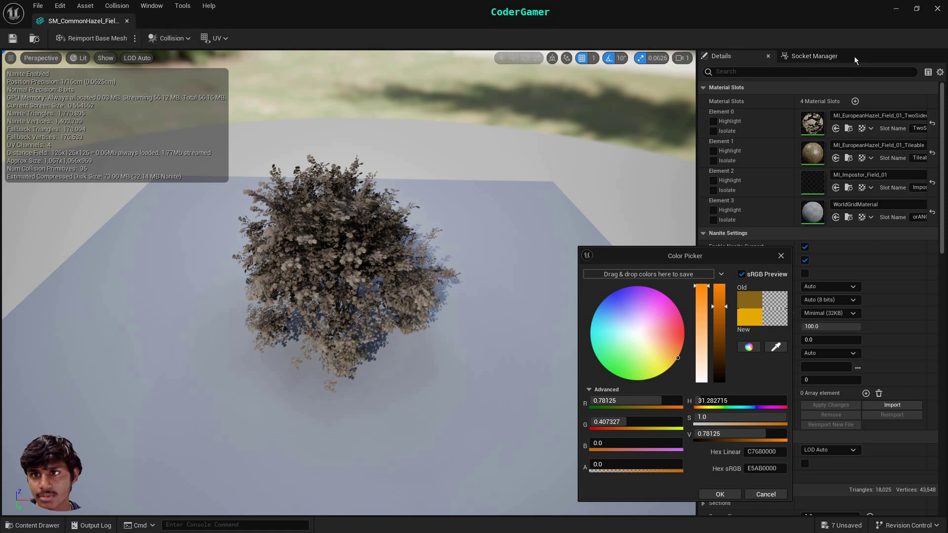
{"action": "left_click", "coordinate": [39, 7]}
{"action": "left_click", "coordinate": [258, 21]}
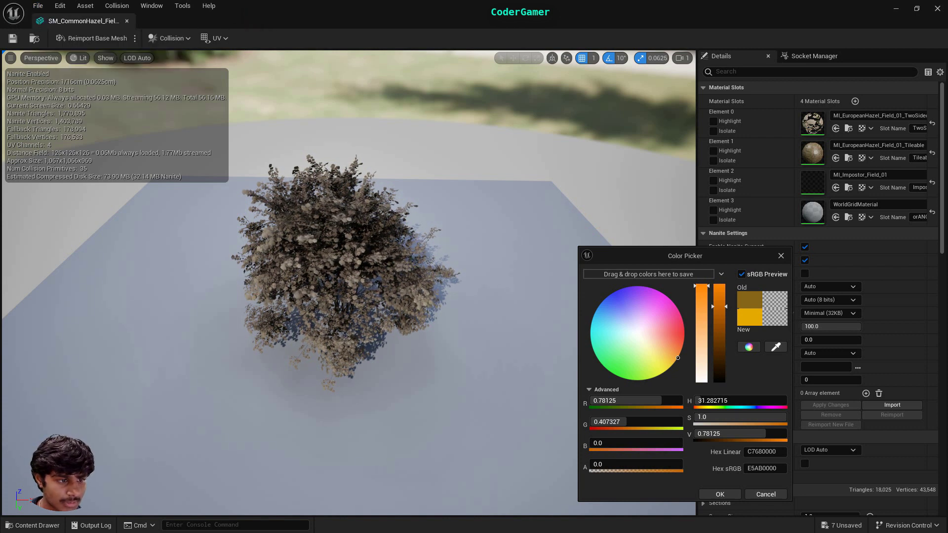
{"action": "left_click_drag", "start_coordinate": [280, 429], "coordinate": [283, 430]}
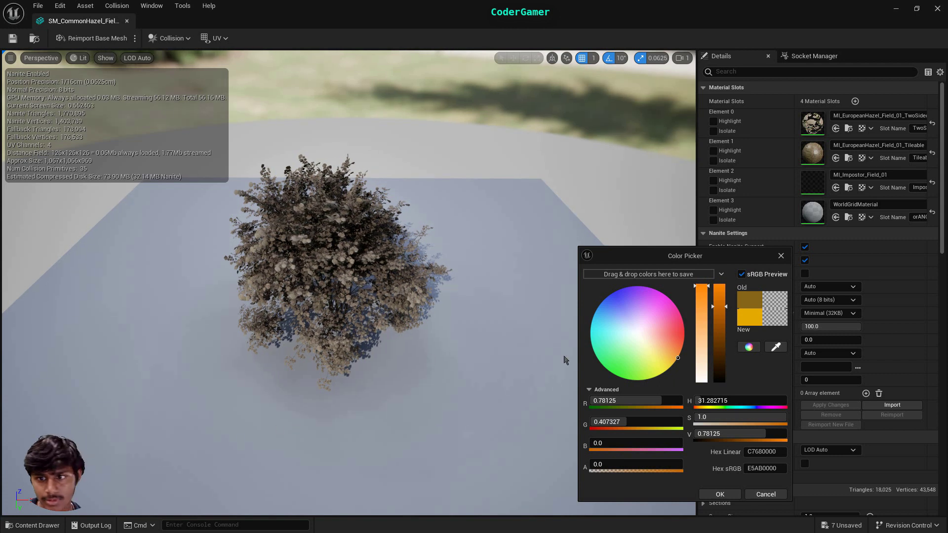
{"action": "left_click", "coordinate": [780, 256]}
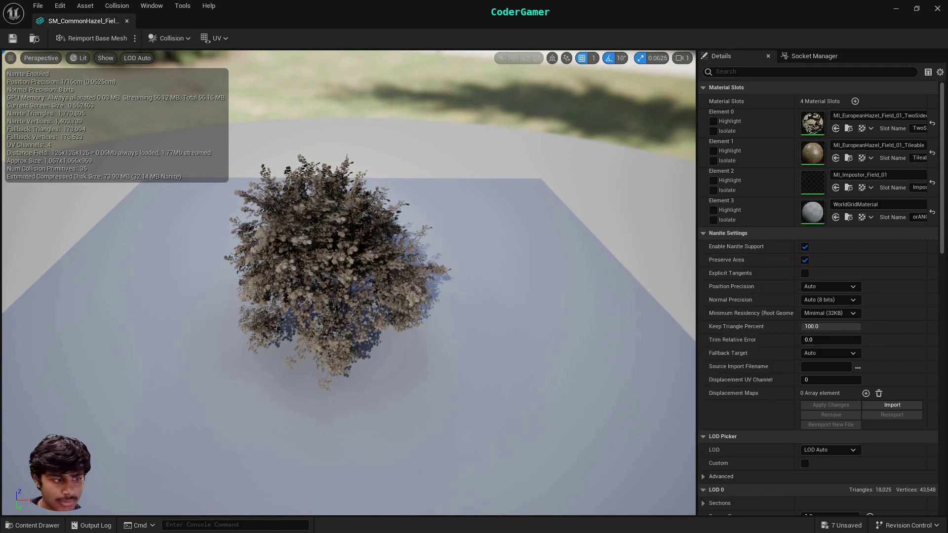
{"action": "left_click", "coordinate": [126, 21]}
Step: Try painting a few hazel trees, including FT_CommonHazel_Field_01_PP, on the grassy slope beside the dark cliff, and view them from above
{"action": "right_click_drag", "start_coordinate": [513, 294], "coordinate": [372, 396]}
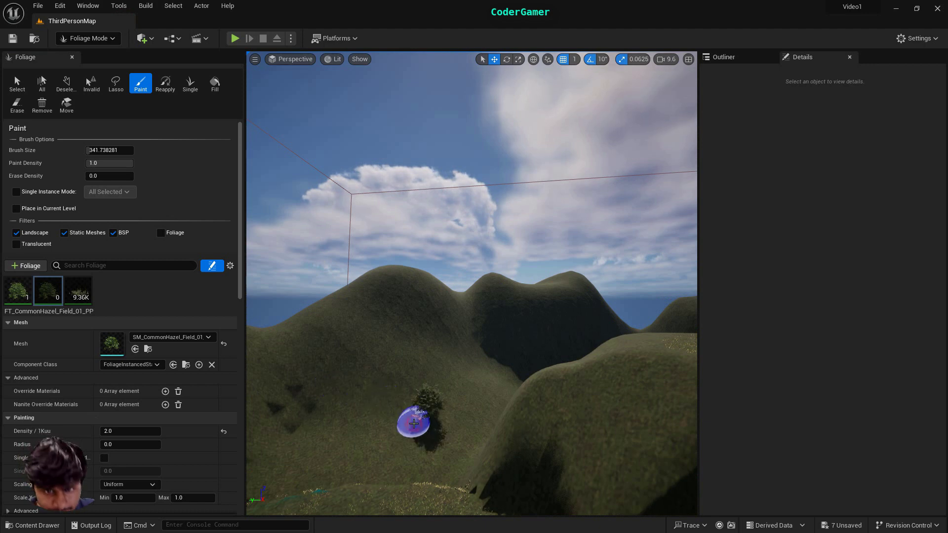
{"action": "scroll", "coordinate": [495, 434], "scroll_direction": "up", "scroll_amount": 6}
{"action": "right_click_drag", "start_coordinate": [484, 441], "coordinate": [481, 475]}
{"action": "scroll", "coordinate": [425, 396], "scroll_direction": "up", "scroll_amount": 5}
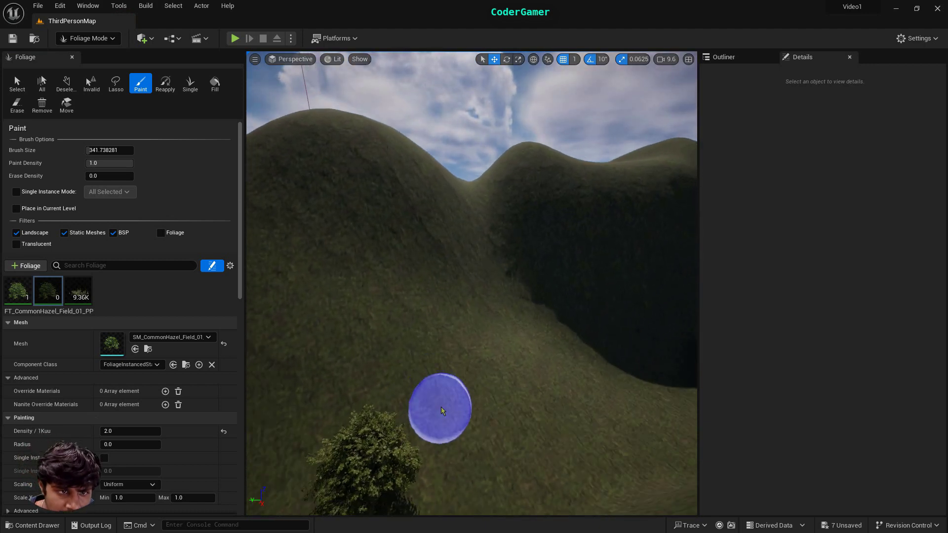
{"action": "scroll", "coordinate": [441, 411], "scroll_direction": "up", "scroll_amount": 2}
{"action": "left_click", "coordinate": [47, 294]}
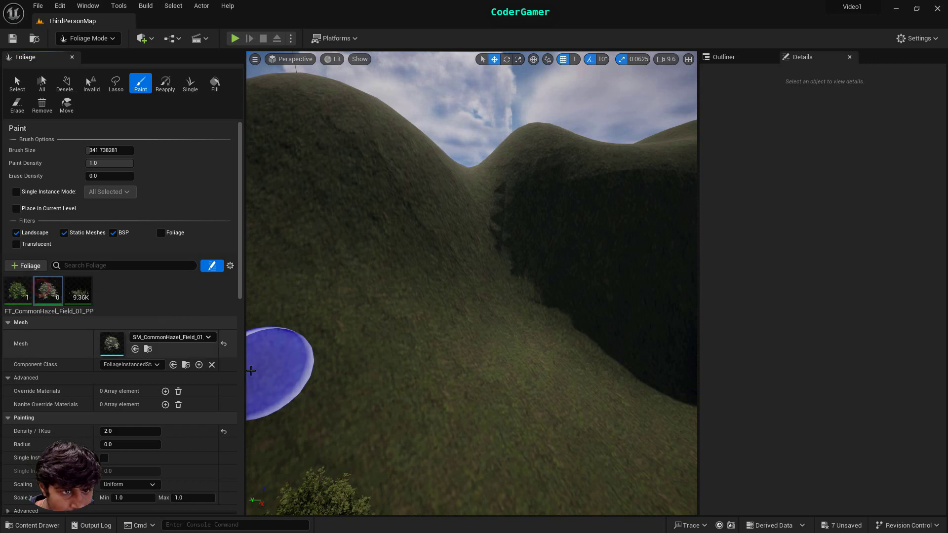
{"action": "left_click", "coordinate": [398, 430]}
{"action": "scroll", "coordinate": [444, 419], "scroll_direction": "down", "scroll_amount": 2}
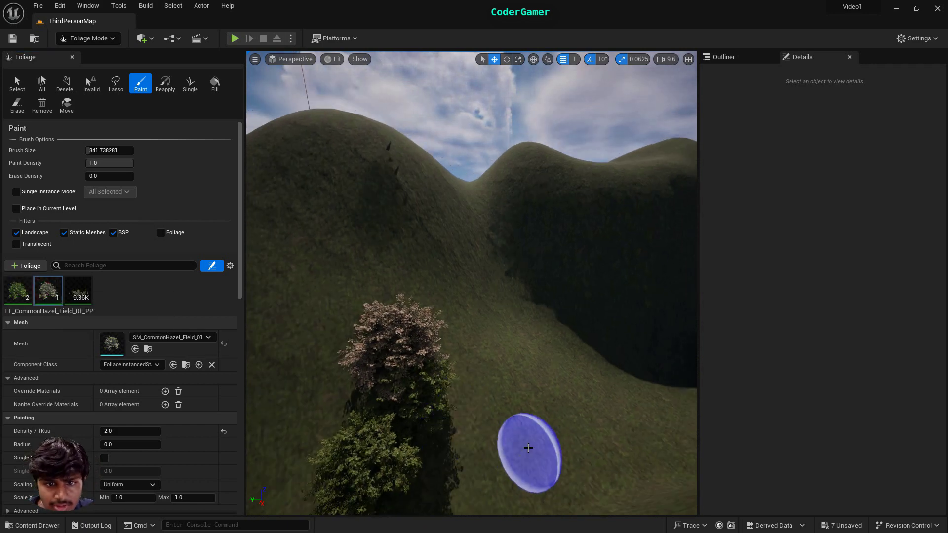
{"action": "left_click", "coordinate": [520, 445]}
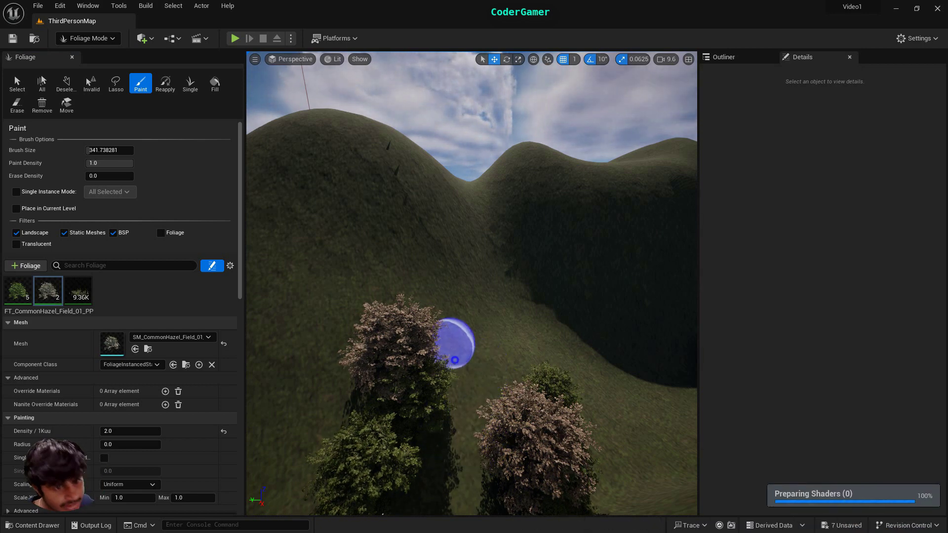
{"action": "right_click_drag", "start_coordinate": [450, 339], "coordinate": [416, 339]}
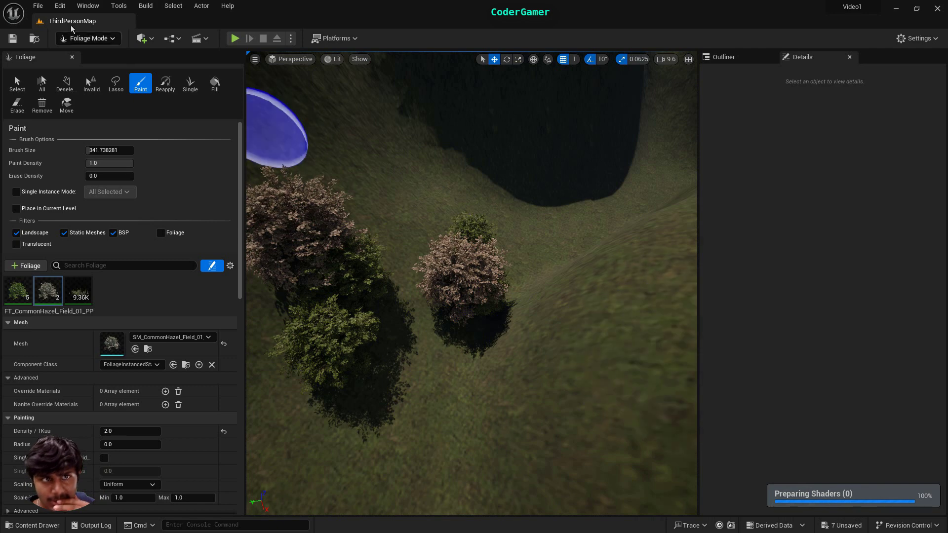
Step: Save all unsaved assets and the level
{"action": "left_click", "coordinate": [36, 6]}
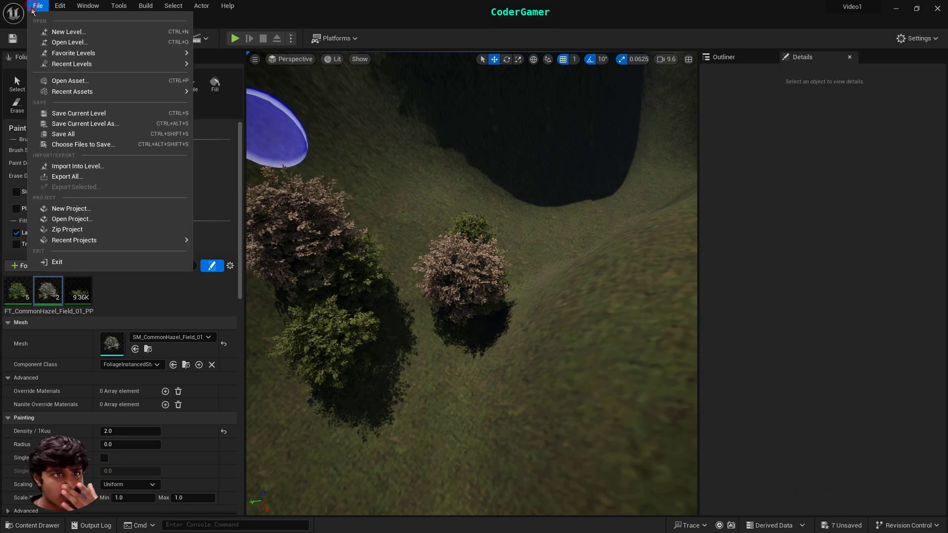
{"action": "left_click", "coordinate": [77, 134]}
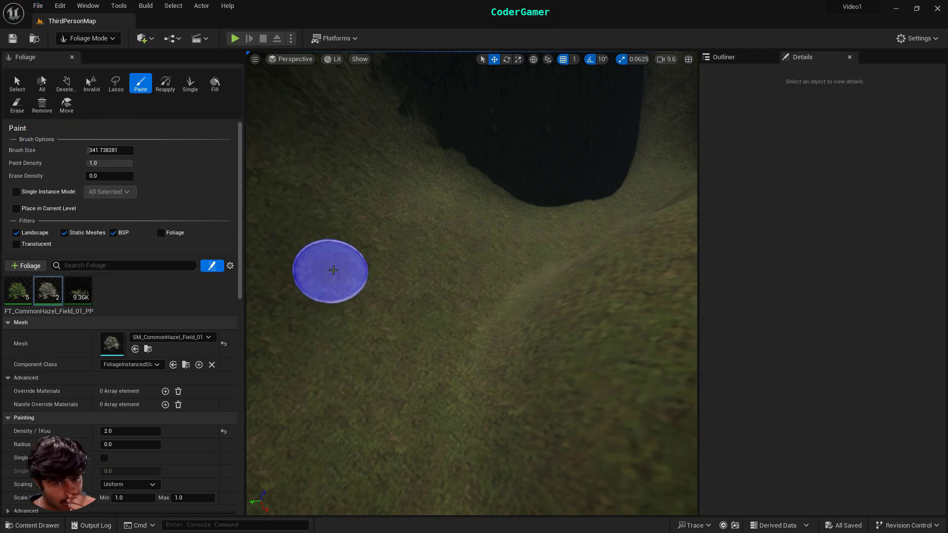
Step: Open the list of foliage assets that can be added to the foliage palette
{"action": "scroll", "coordinate": [430, 306], "scroll_direction": "down", "scroll_amount": 3}
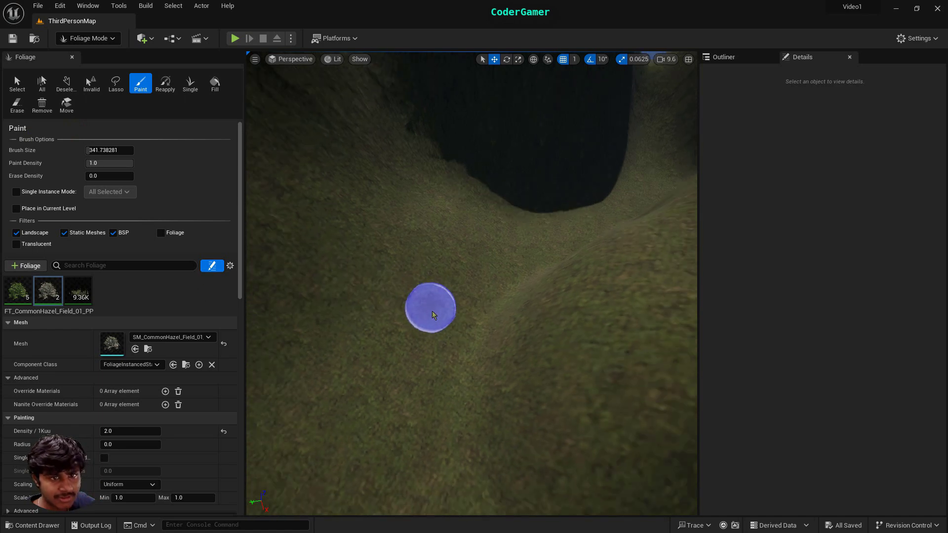
{"action": "right_click_drag", "start_coordinate": [461, 322], "coordinate": [390, 296]}
{"action": "scroll", "coordinate": [459, 326], "scroll_direction": "up", "scroll_amount": 3}
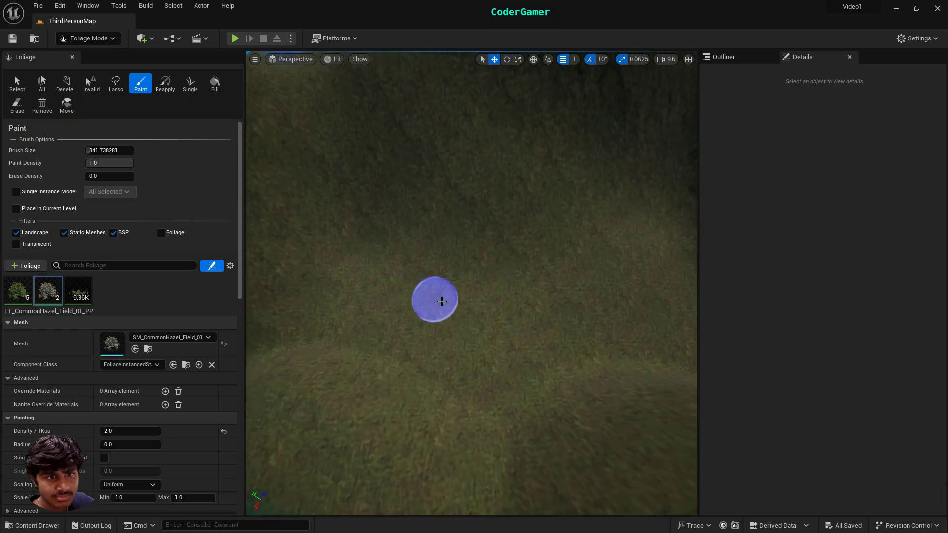
{"action": "left_click", "coordinate": [27, 266]}
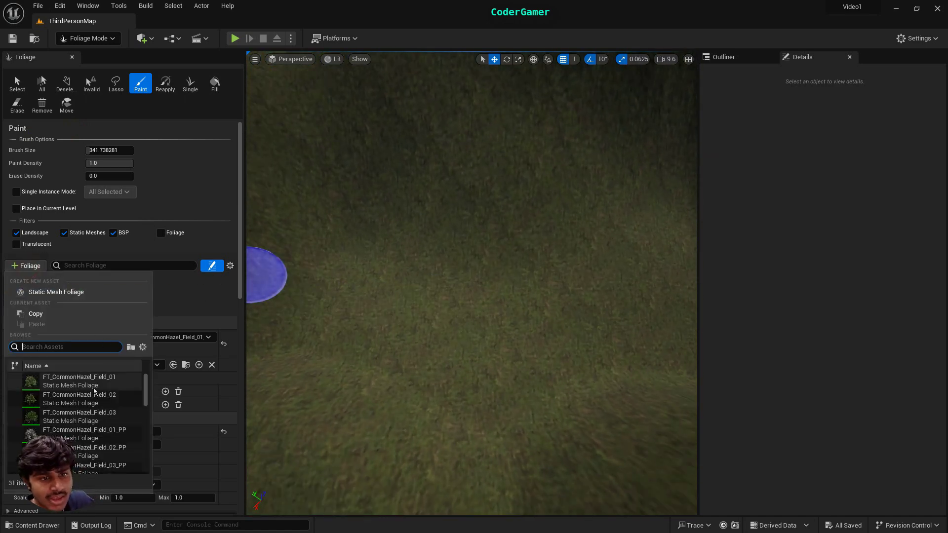
Step: Select the FT_CommonHazel_Field_03_PP foliage type, open its mesh, and open the MI_EuropeanHazel_Field_03 two-sided leaf material from Element 0
{"action": "left_click", "coordinate": [101, 435]}
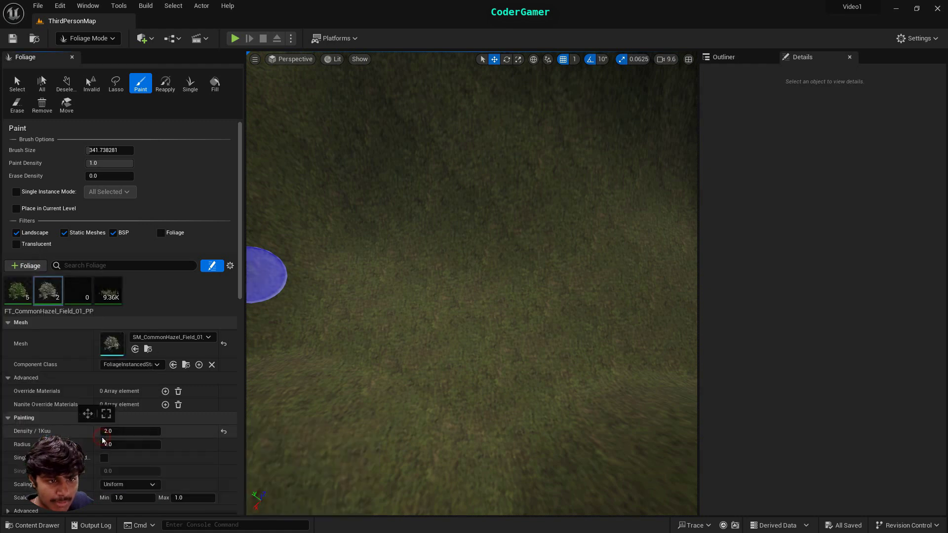
{"action": "left_click", "coordinate": [75, 299]}
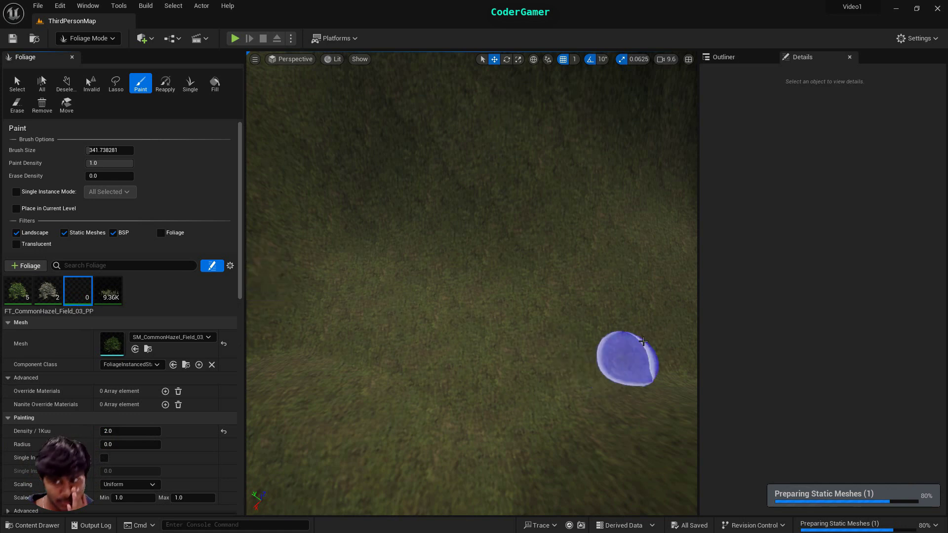
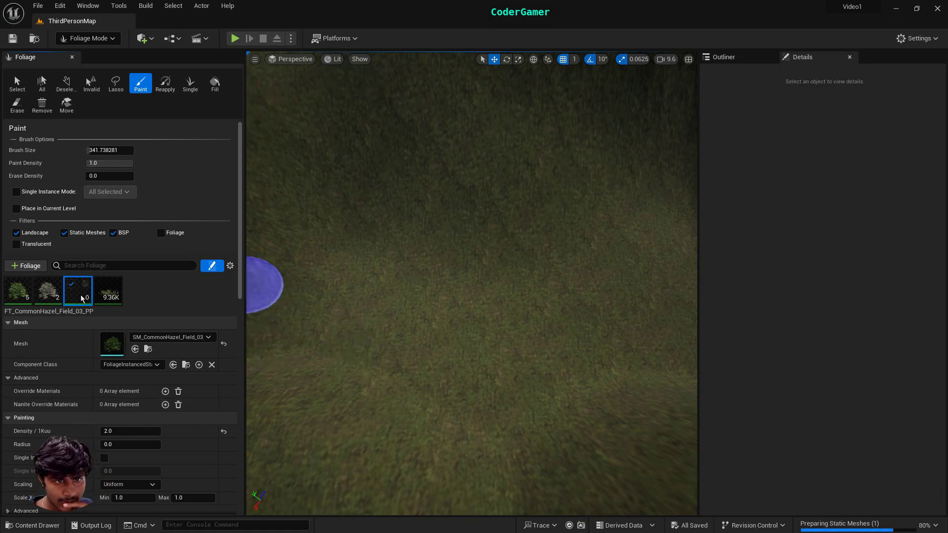
{"action": "double_click", "coordinate": [112, 344]}
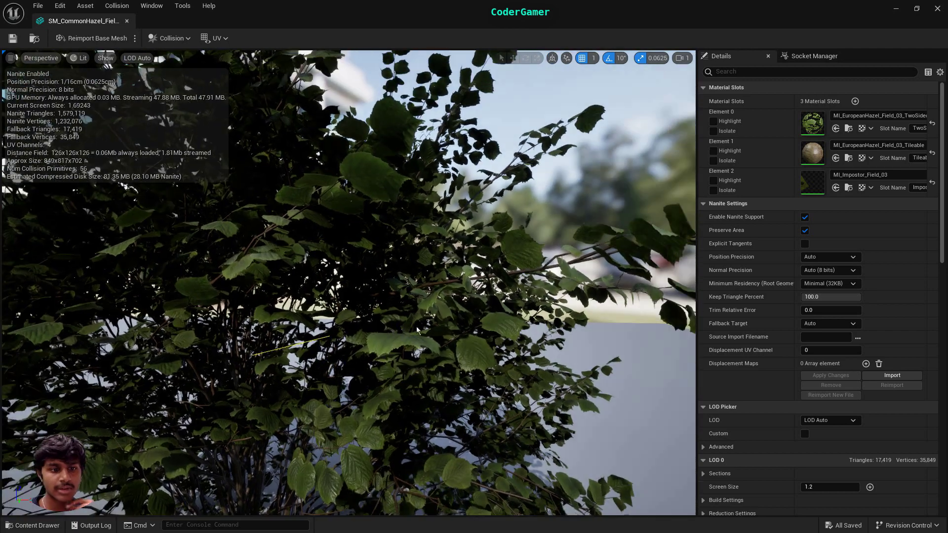
{"action": "scroll", "coordinate": [366, 325], "scroll_direction": "down", "scroll_amount": 8}
{"action": "mouse_move", "coordinate": [358, 310]}
{"action": "right_mouse_down"}
{"action": "mouse_move", "coordinate": [365, 316]}
{"action": "mouse_move", "coordinate": [357, 310]}
{"action": "right_mouse_up"}
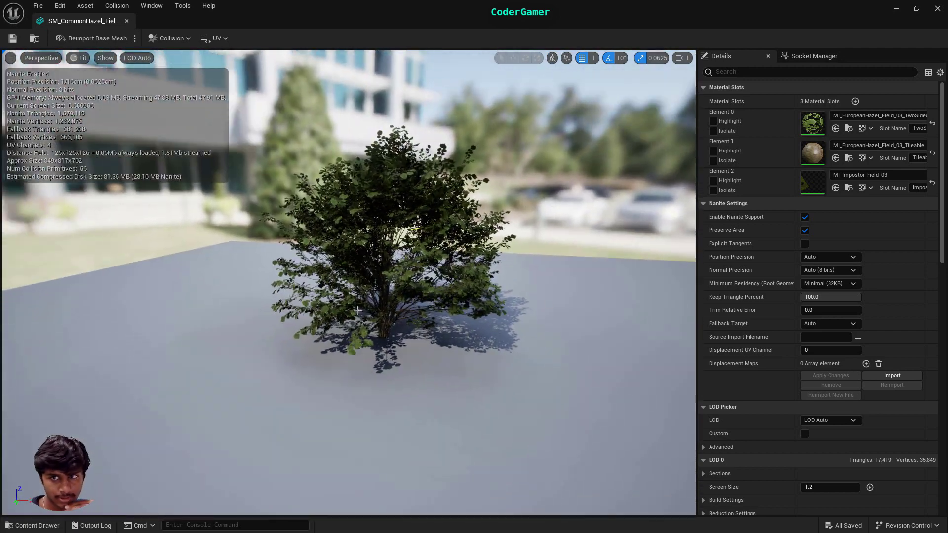
{"action": "double_click", "coordinate": [812, 126]}
{"action": "scroll", "coordinate": [877, 301], "scroll_direction": "down", "scroll_amount": 15}
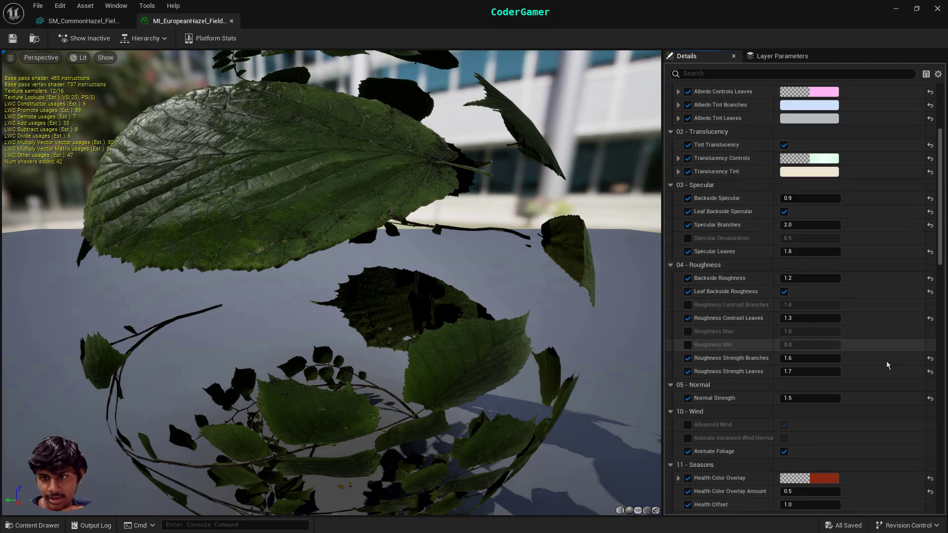
Step: Set the leaf material's Health Color Overlay to a muted green, hex sRGB 50895DFF
{"action": "left_click", "coordinate": [824, 165]}
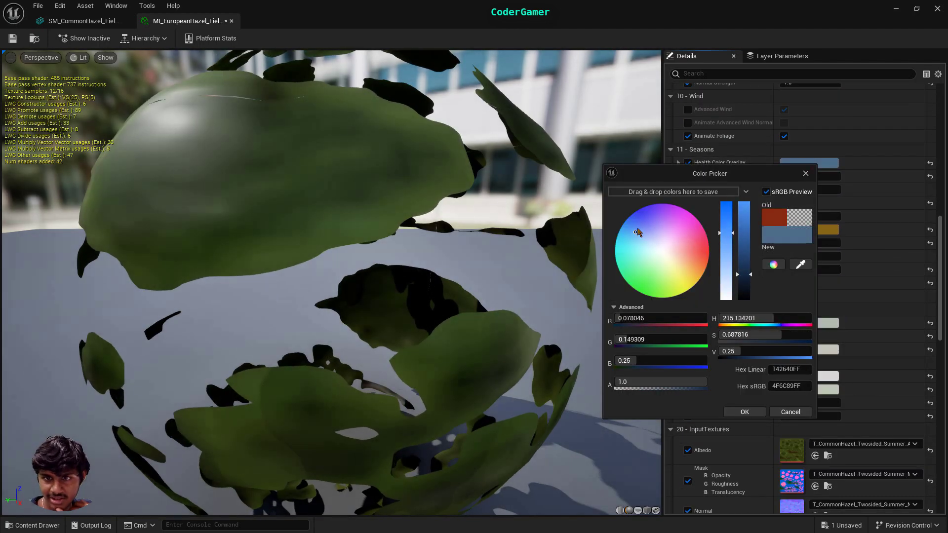
{"action": "left_click", "coordinate": [638, 226]}
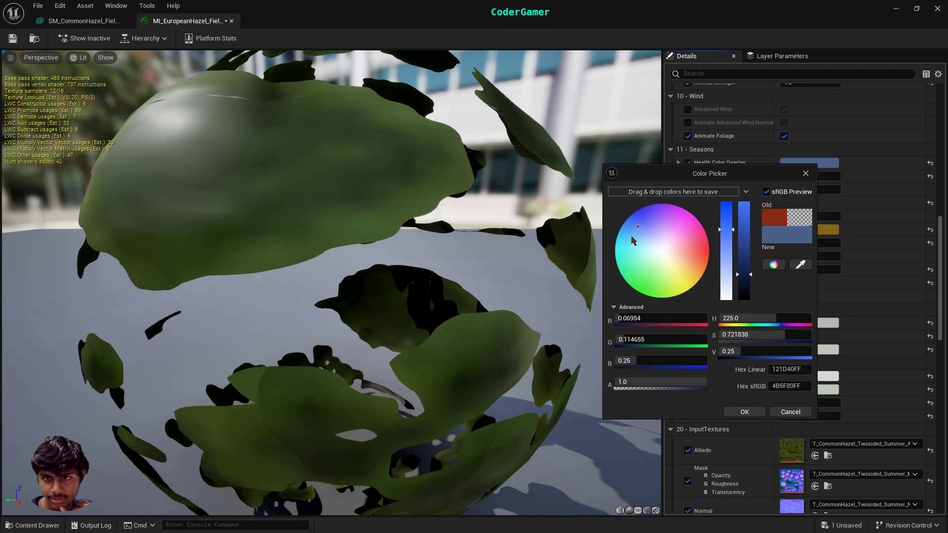
{"action": "left_click", "coordinate": [641, 269]}
Step: Set the Season Color Overlay to a muted teal, hex sRGB 678486FF, and close the color picker
{"action": "left_click", "coordinate": [840, 231]}
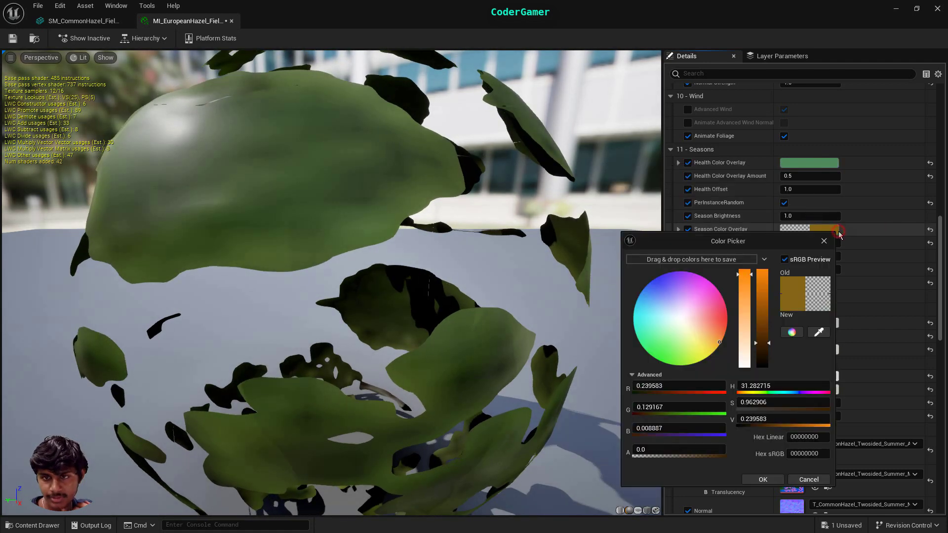
{"action": "left_click_drag", "start_coordinate": [743, 279], "coordinate": [748, 369]}
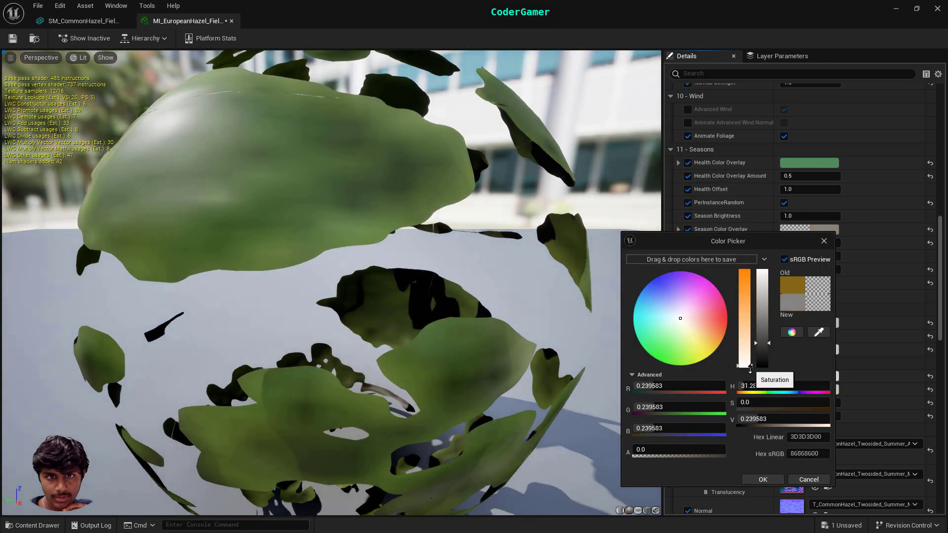
{"action": "left_click_drag", "start_coordinate": [680, 316], "coordinate": [666, 291]}
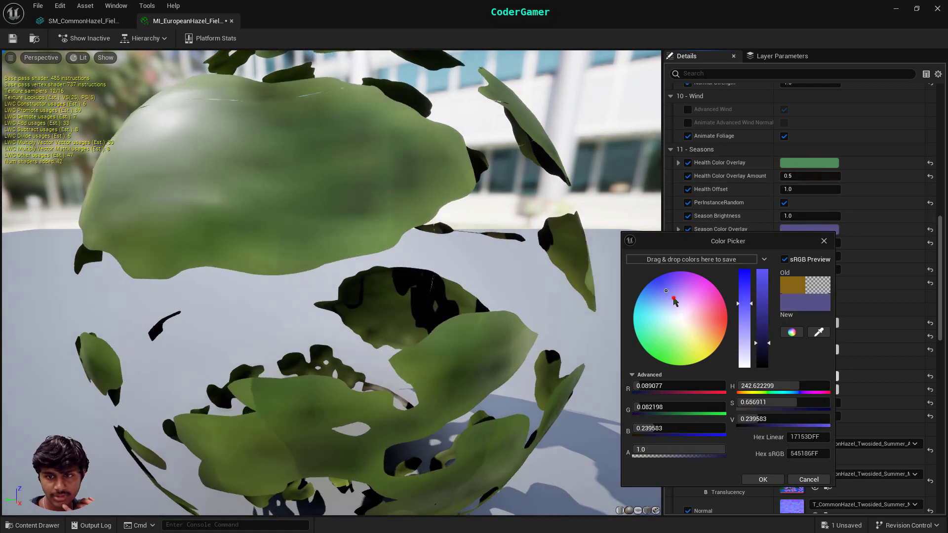
{"action": "mouse_move", "coordinate": [675, 302]}
{"action": "left_mouse_down"}
{"action": "mouse_move", "coordinate": [711, 307]}
{"action": "mouse_move", "coordinate": [714, 340]}
{"action": "mouse_move", "coordinate": [695, 361]}
{"action": "mouse_move", "coordinate": [679, 346]}
{"action": "mouse_move", "coordinate": [673, 322]}
{"action": "mouse_move", "coordinate": [684, 324]}
{"action": "mouse_move", "coordinate": [662, 320]}
{"action": "left_mouse_up"}
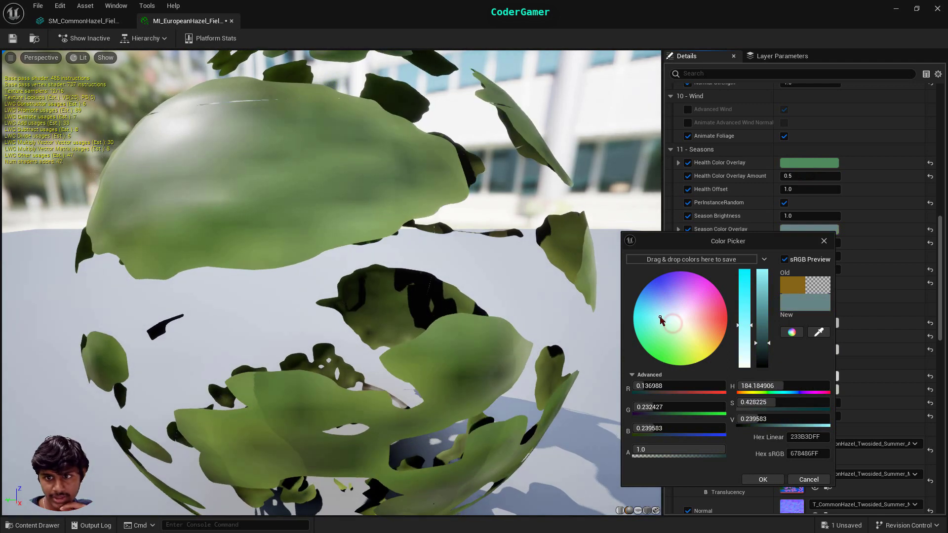
{"action": "left_click", "coordinate": [909, 285]}
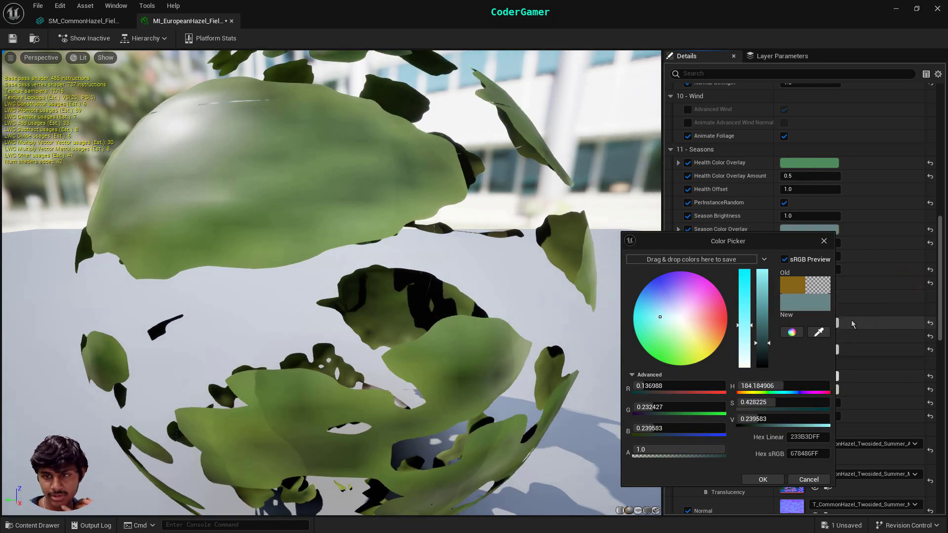
{"action": "left_click", "coordinate": [824, 242]}
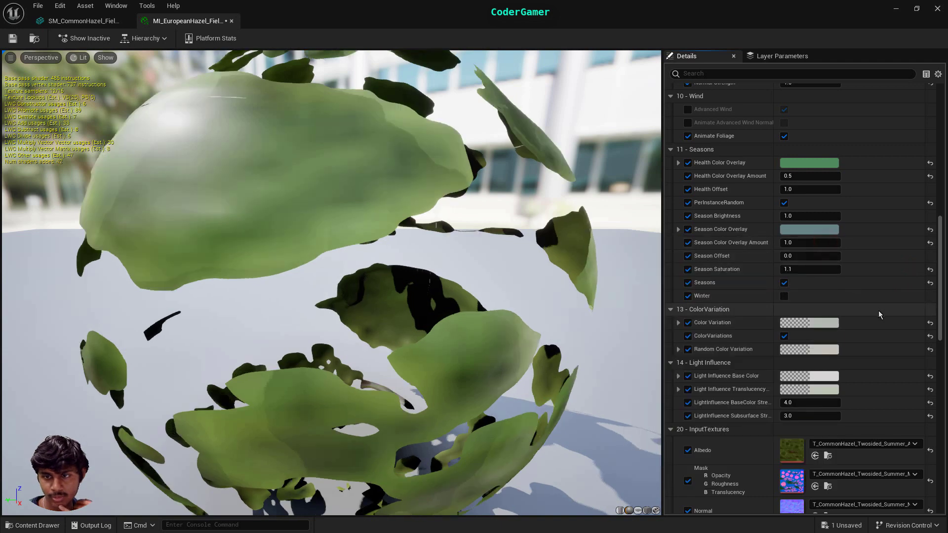
Step: Turn off the Albedo texture override under InputTextures and open the Health Color Overlay for editing
{"action": "scroll", "coordinate": [878, 310], "scroll_direction": "down", "scroll_amount": 2}
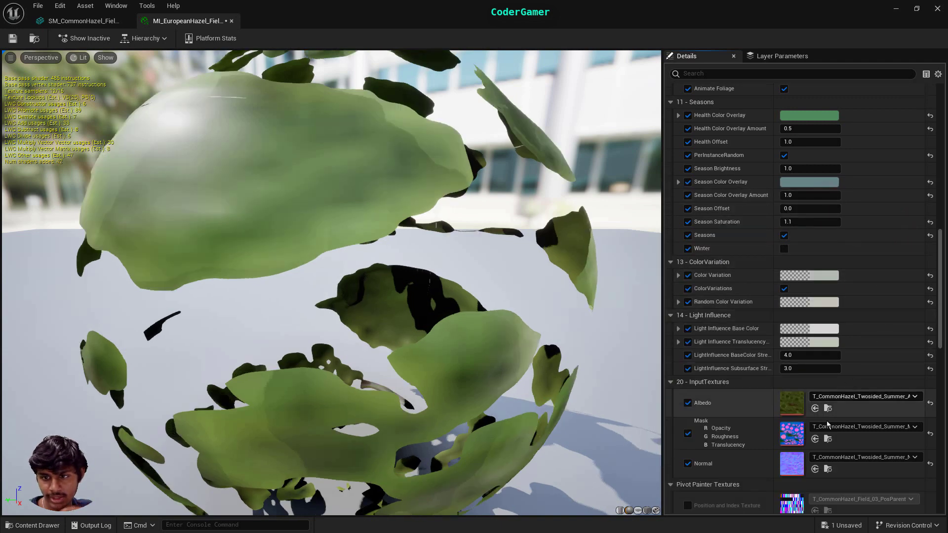
{"action": "left_click", "coordinate": [688, 403]}
{"action": "scroll", "coordinate": [388, 297], "scroll_direction": "down", "scroll_amount": 8}
{"action": "scroll", "coordinate": [407, 298], "scroll_direction": "up", "scroll_amount": 5}
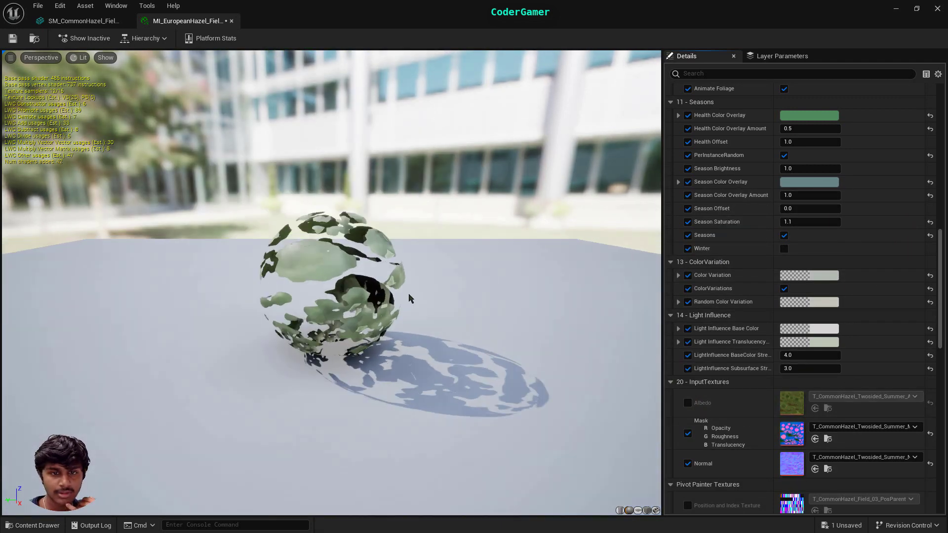
{"action": "left_click", "coordinate": [801, 118]}
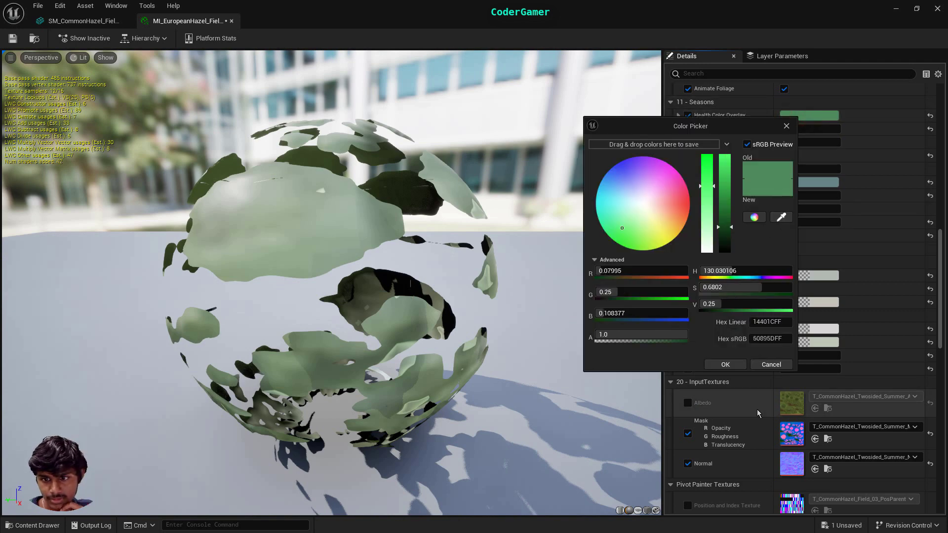
Step: Toggle the Mask and Normal texture overrides off and back on to compare the leaf preview
{"action": "left_click", "coordinate": [688, 433]}
{"action": "left_click", "coordinate": [688, 434]}
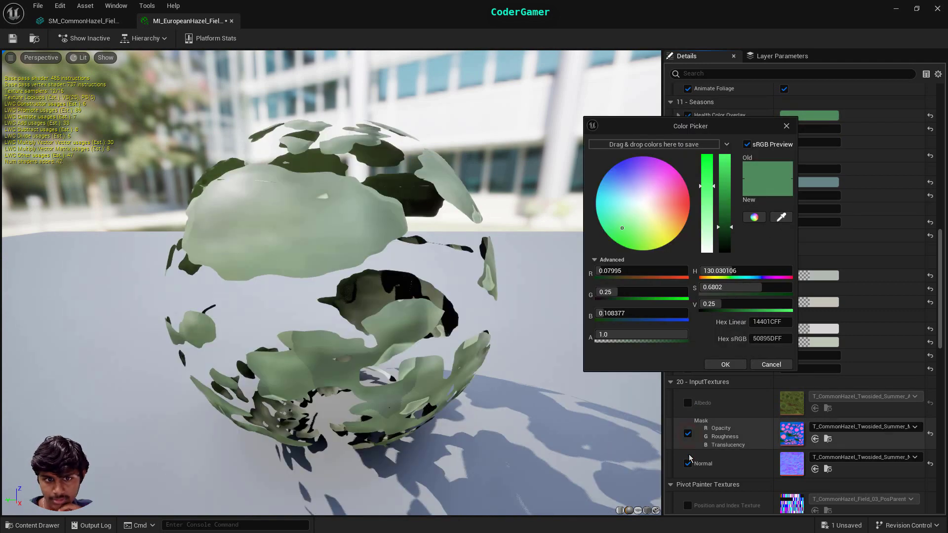
{"action": "left_click", "coordinate": [688, 465]}
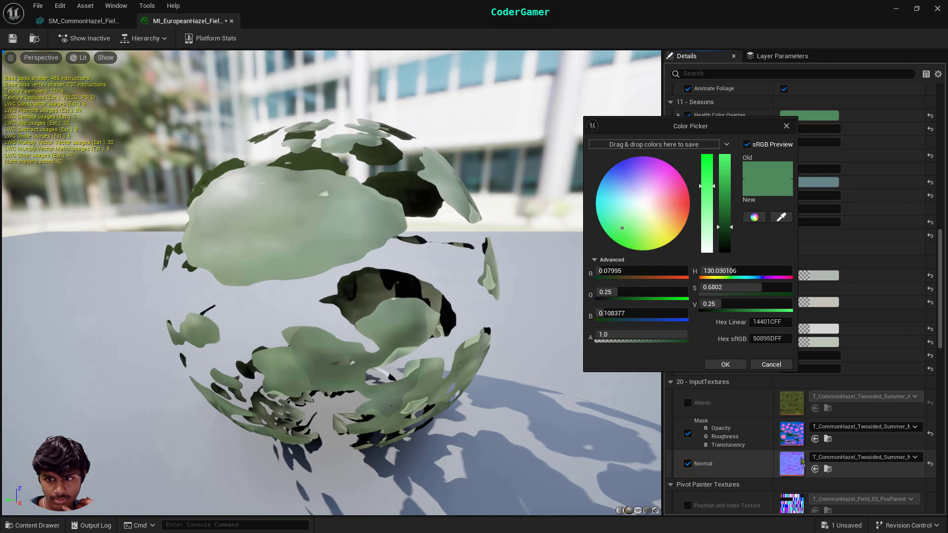
{"action": "scroll", "coordinate": [716, 444], "scroll_direction": "down", "scroll_amount": 5}
{"action": "scroll", "coordinate": [718, 441], "scroll_direction": "up", "scroll_amount": 3}
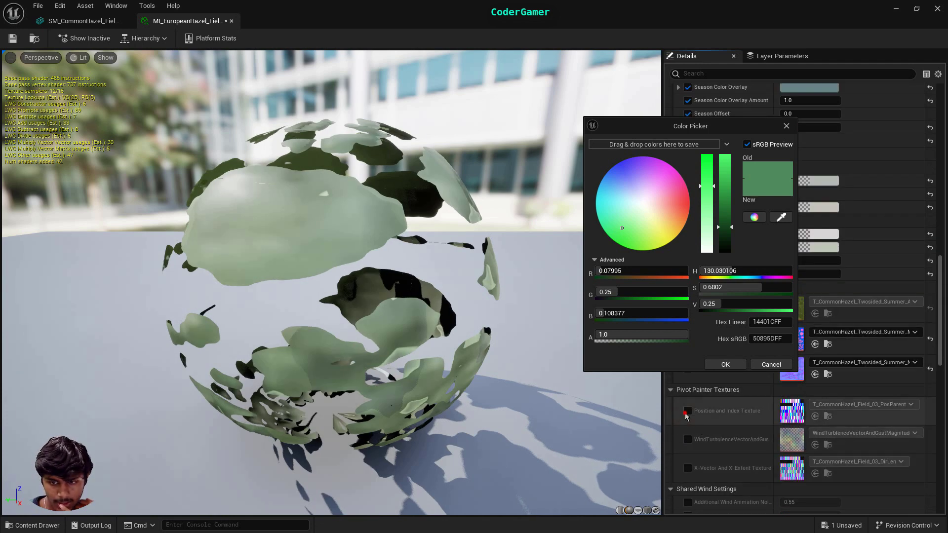
{"action": "scroll", "coordinate": [883, 207], "scroll_direction": "up", "scroll_amount": 2}
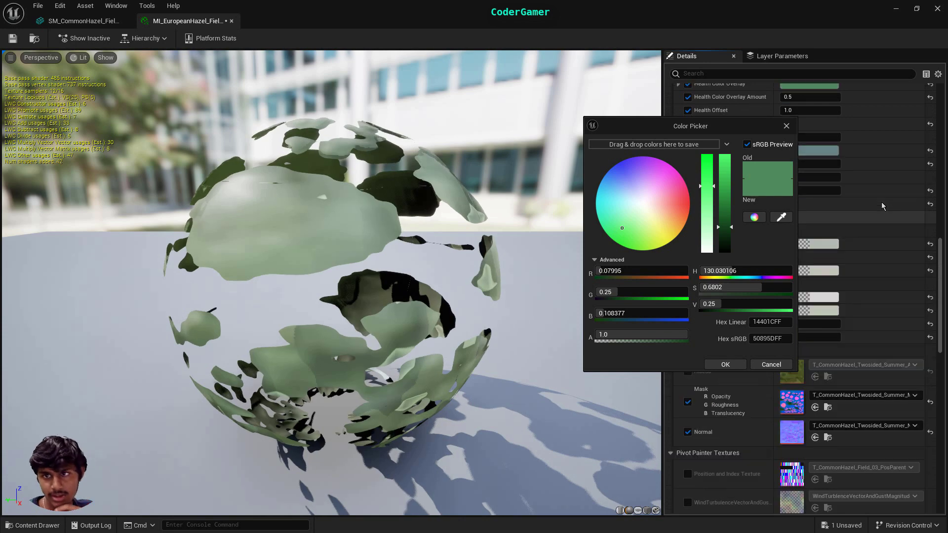
Step: Set the Health Color Overlay to a bright, fully saturated orange, hex sRGB F88100FF
{"action": "scroll", "coordinate": [883, 207], "scroll_direction": "up", "scroll_amount": 3}
{"action": "left_click", "coordinate": [611, 196]}
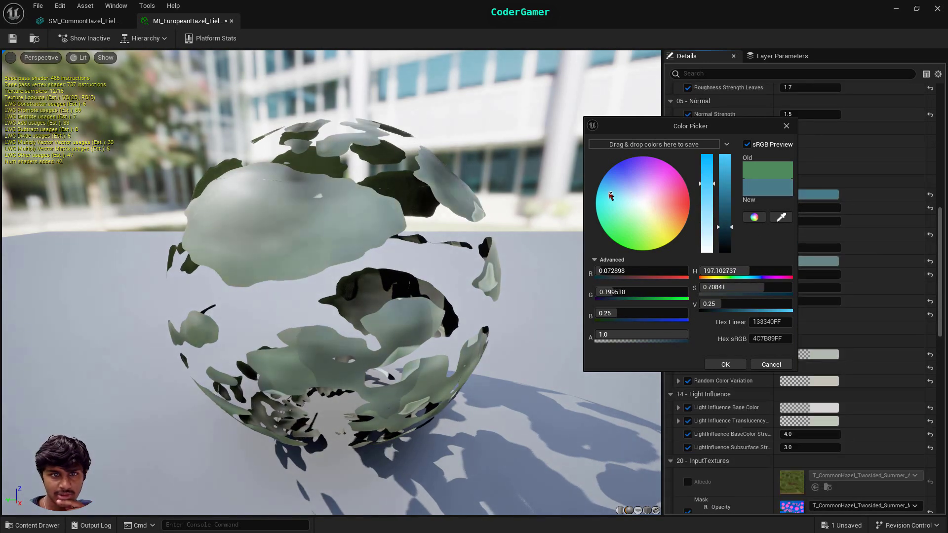
{"action": "left_click_drag", "start_coordinate": [611, 196], "coordinate": [682, 213]}
{"action": "left_click_drag", "start_coordinate": [709, 173], "coordinate": [710, 154]}
{"action": "left_click_drag", "start_coordinate": [727, 227], "coordinate": [732, 157]}
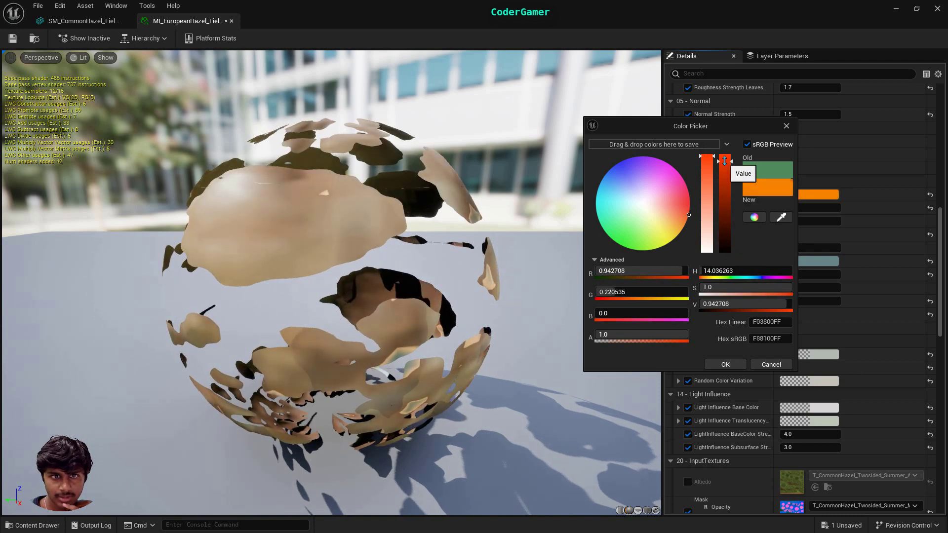
Step: Set the Season Color Overlay to a dark brown, hex sRGB 634C37FF, and close the material and mesh editors
{"action": "left_click", "coordinate": [822, 261]}
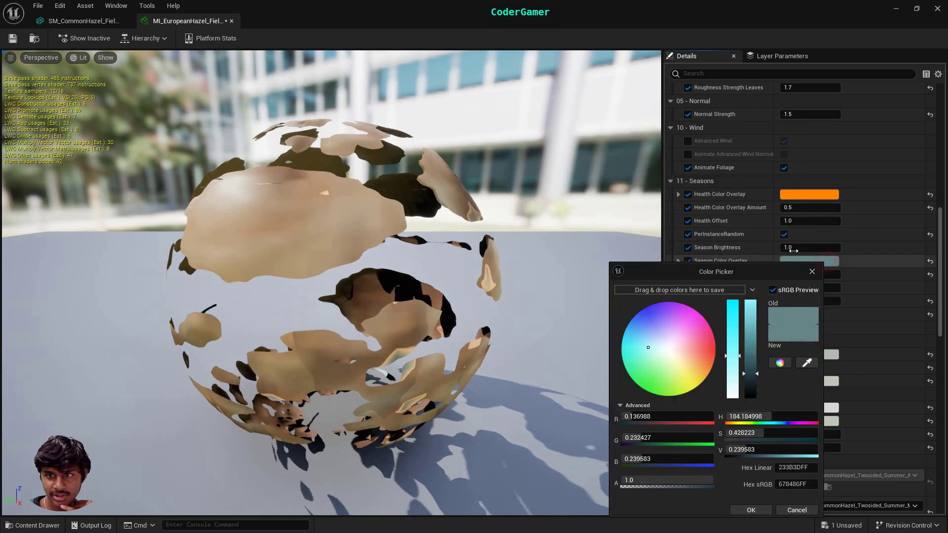
{"action": "left_click", "coordinate": [698, 364]}
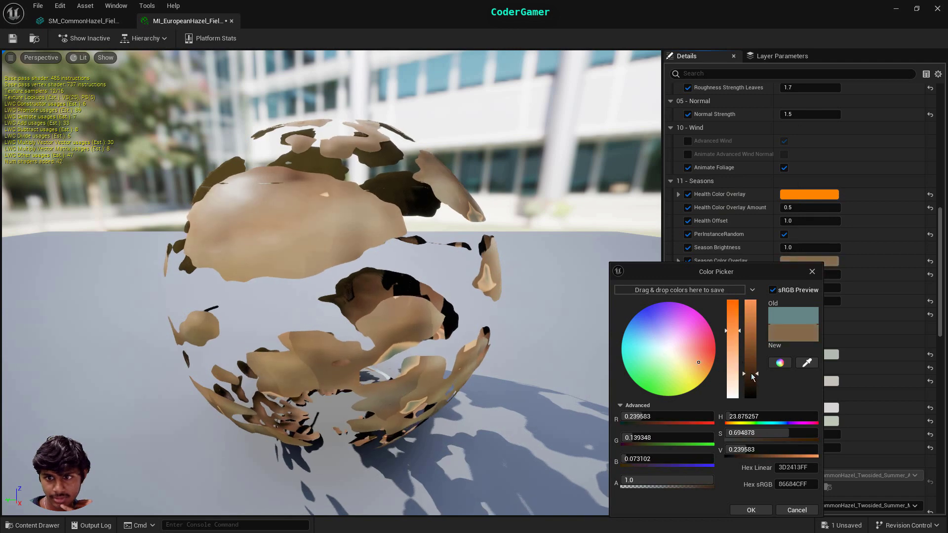
{"action": "mouse_move", "coordinate": [751, 376]}
{"action": "left_mouse_down"}
{"action": "mouse_move", "coordinate": [751, 397]}
{"action": "mouse_move", "coordinate": [751, 322]}
{"action": "mouse_move", "coordinate": [751, 385]}
{"action": "left_mouse_up"}
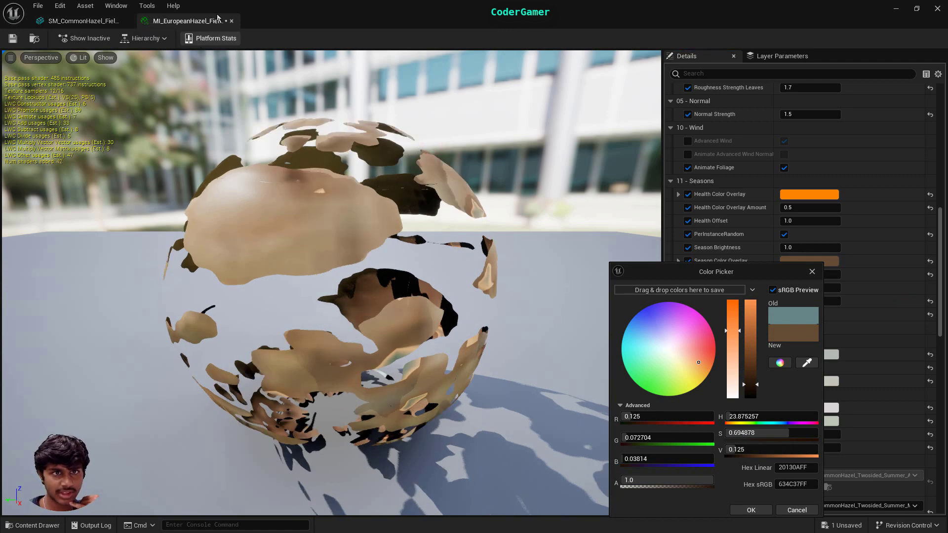
{"action": "left_click", "coordinate": [231, 21]}
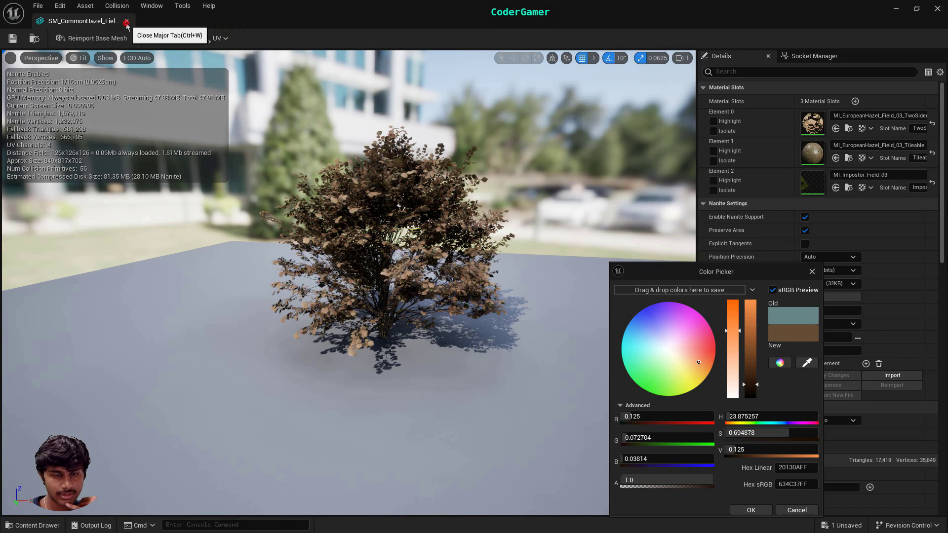
{"action": "left_click", "coordinate": [127, 22]}
Step: Enable the FT_CommonHazel_Field_03_PP foliage type for painting and test-paint hazel bushes on the open grassy slope
{"action": "left_click", "coordinate": [389, 325]}
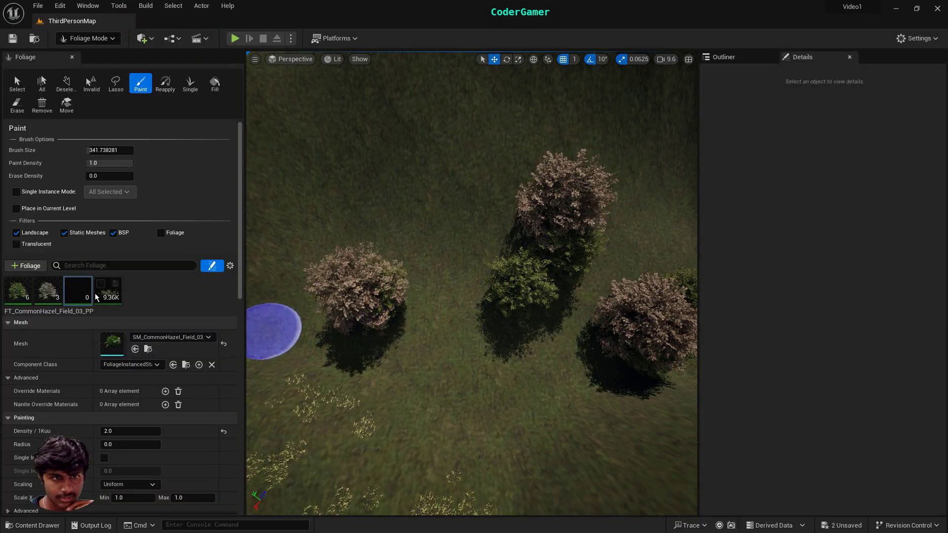
{"action": "left_click", "coordinate": [76, 286]}
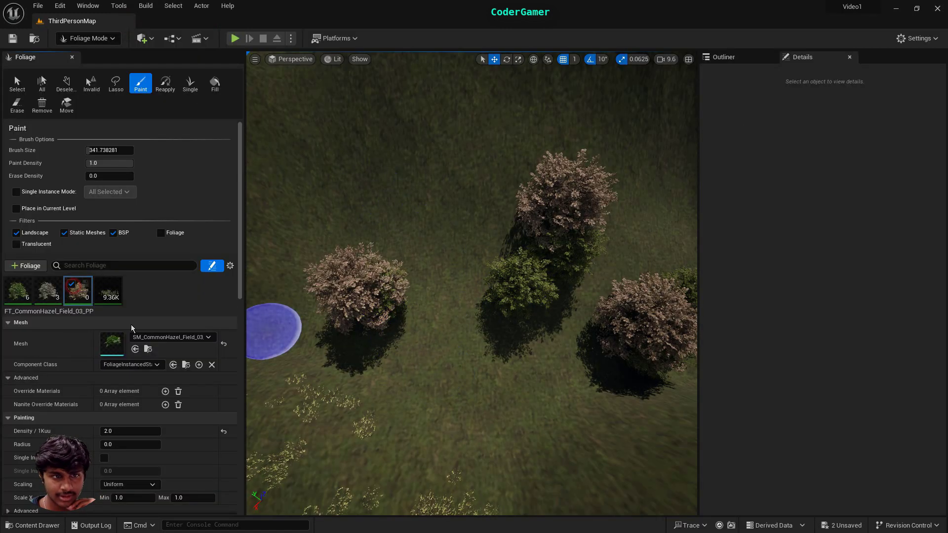
{"action": "left_click", "coordinate": [457, 408]}
{"action": "right_click_drag", "start_coordinate": [537, 409], "coordinate": [612, 407]}
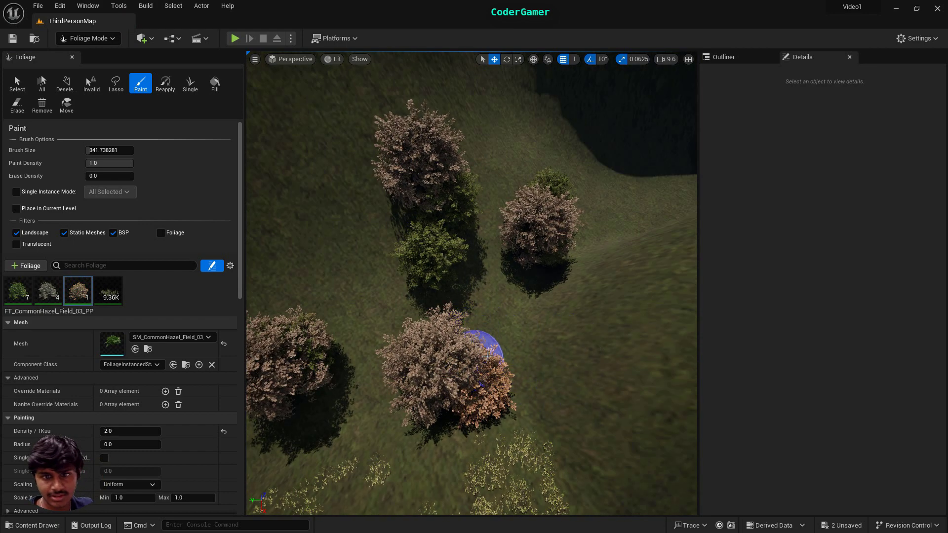
Step: Undo the test-painted hazel bushes and the last Health Color Overlay edit
{"action": "key", "text": "ctrl+z"}
{"action": "key", "text": "ctrl+z"}
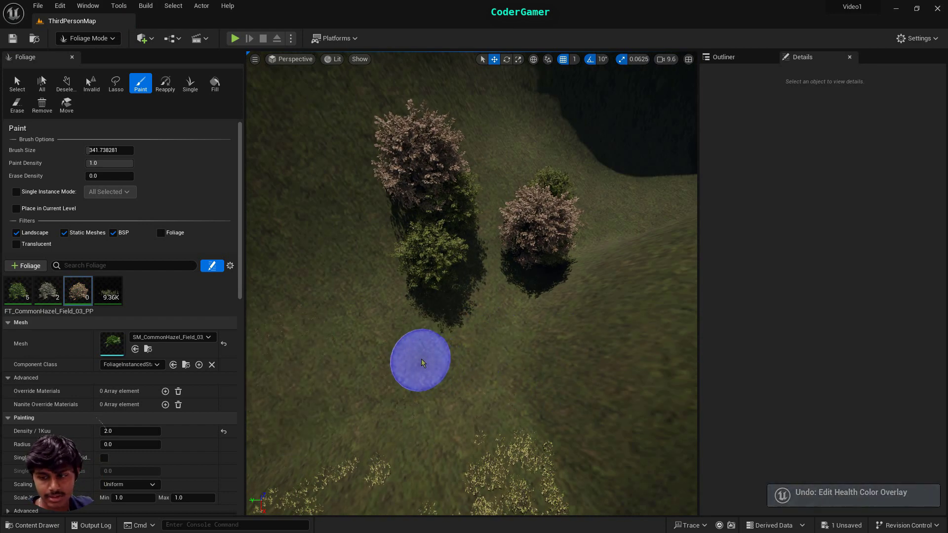
Step: Set the maximum Scale X of FT_CommonHazel_Field_01_PP to 1.5 and test-paint hazel bushes beside the existing trees
{"action": "scroll", "coordinate": [90, 313], "scroll_direction": "down", "scroll_amount": 5}
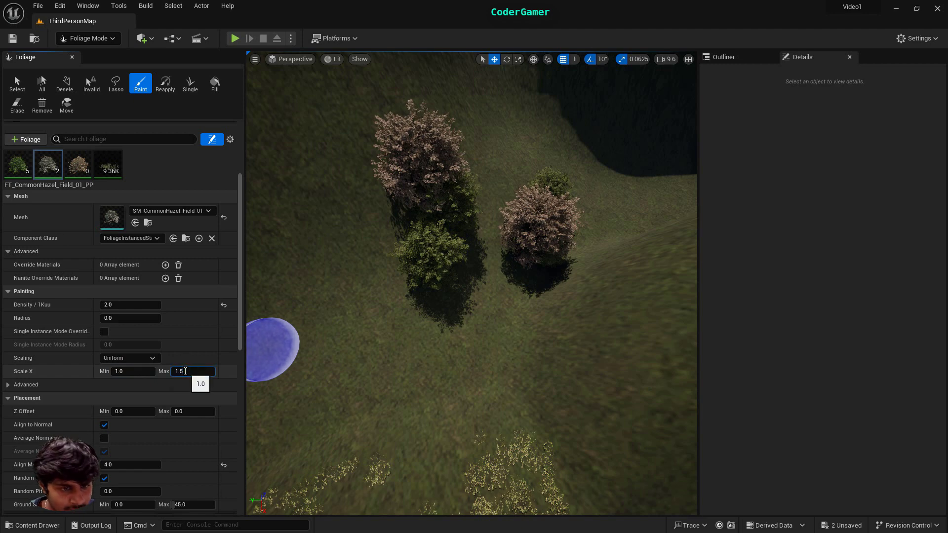
{"action": "left_click", "coordinate": [396, 357]}
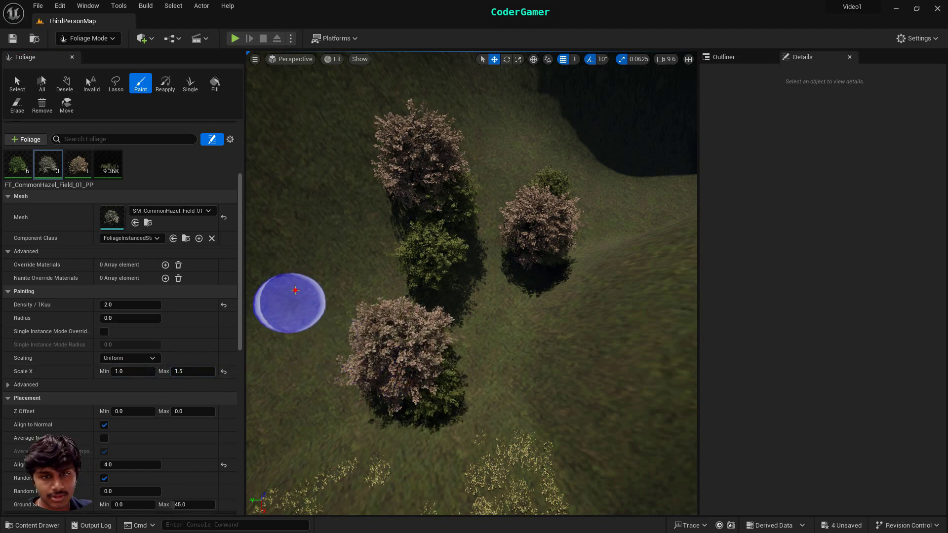
{"action": "left_click", "coordinate": [292, 291]}
{"action": "left_click", "coordinate": [369, 259]}
{"action": "scroll", "coordinate": [460, 271], "scroll_direction": "down", "scroll_amount": 5}
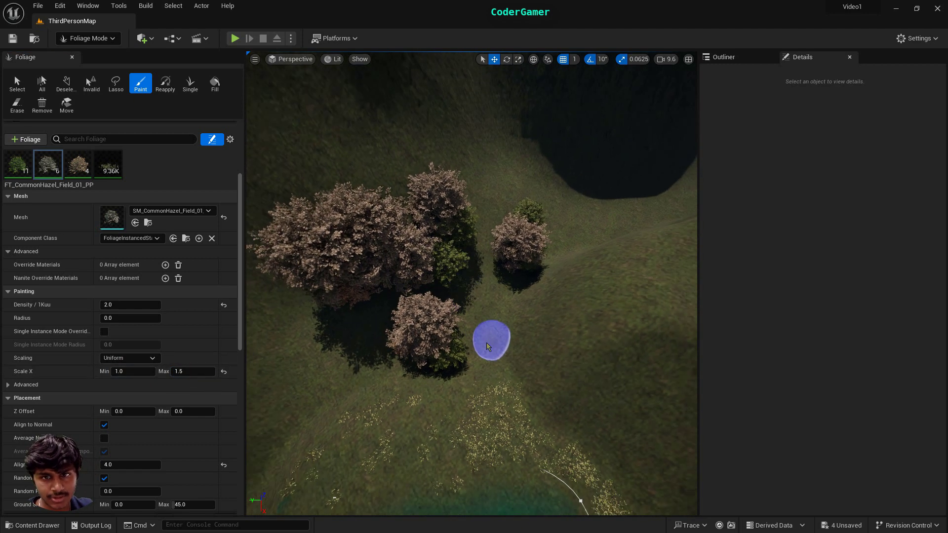
Step: Undo the newly painted hazel bushes and the maximum Scale X change
{"action": "key", "text": "ctrl+z"}
{"action": "key", "text": "ctrl+z"}
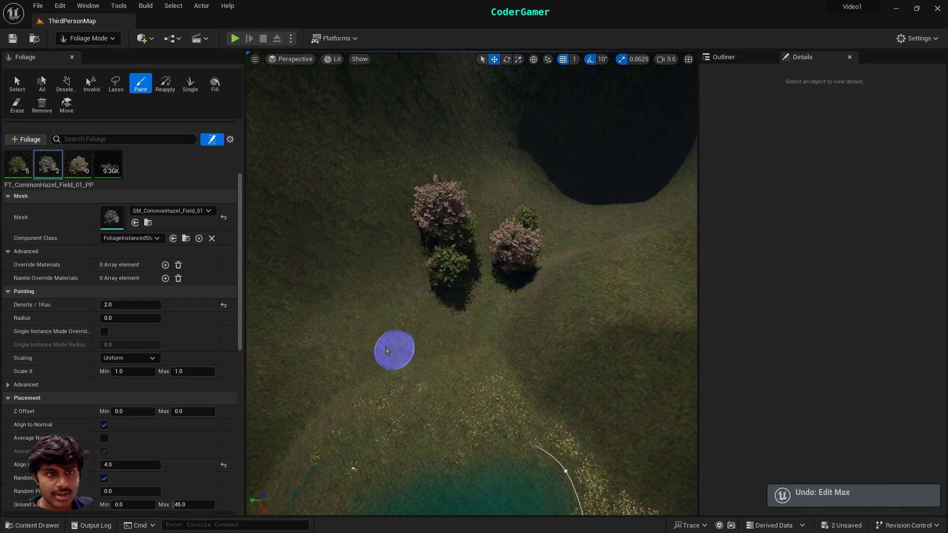
Step: Undo the remaining painted hazel bushes and the last Season Color Overlay edit
{"action": "scroll", "coordinate": [153, 172], "scroll_direction": "up", "scroll_amount": 5}
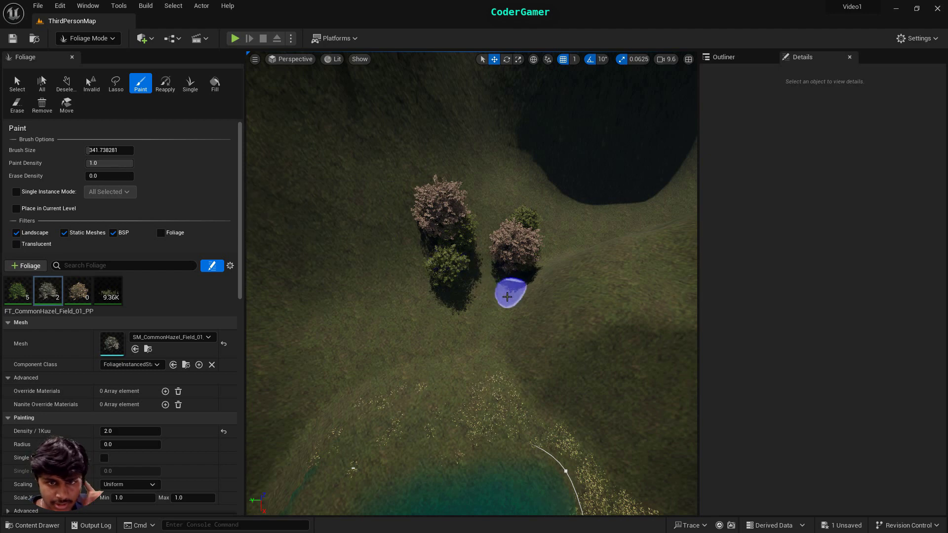
{"action": "key", "text": "ctrl+z"}
{"action": "key", "text": "ctrl+z"}
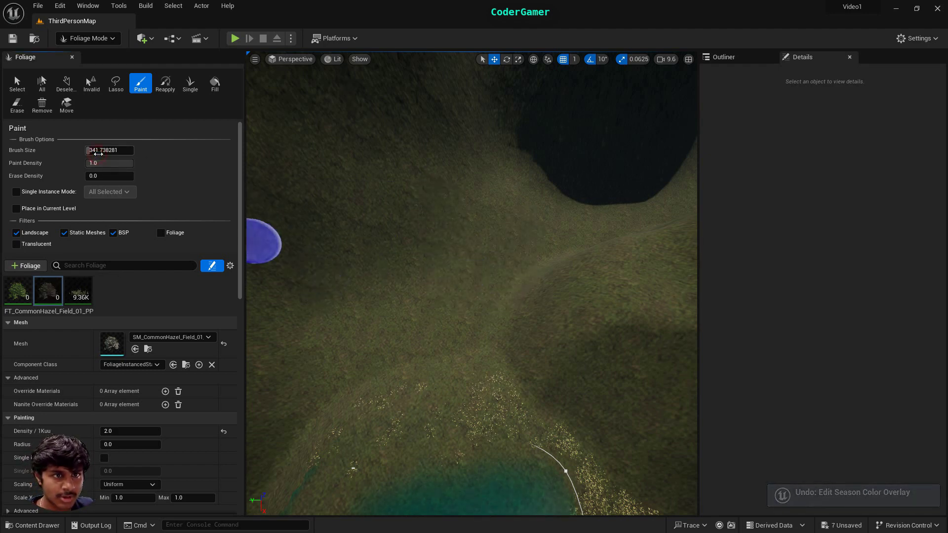
Step: Set Brush Size to about 716.14, lower Paint Density to 0.28, and paint green hazel bushes along the valley
{"action": "left_click_drag", "start_coordinate": [94, 150], "coordinate": [94, 150]}
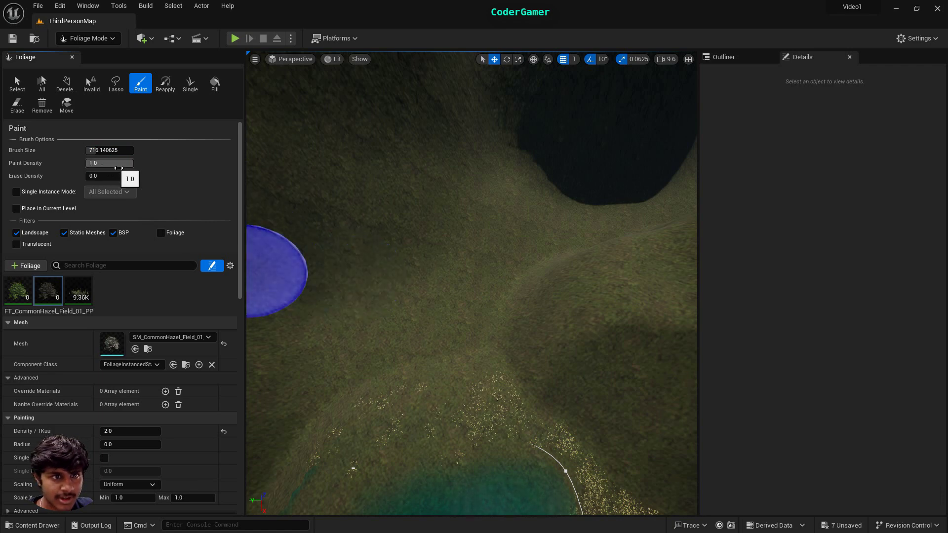
{"action": "left_click", "coordinate": [122, 168]}
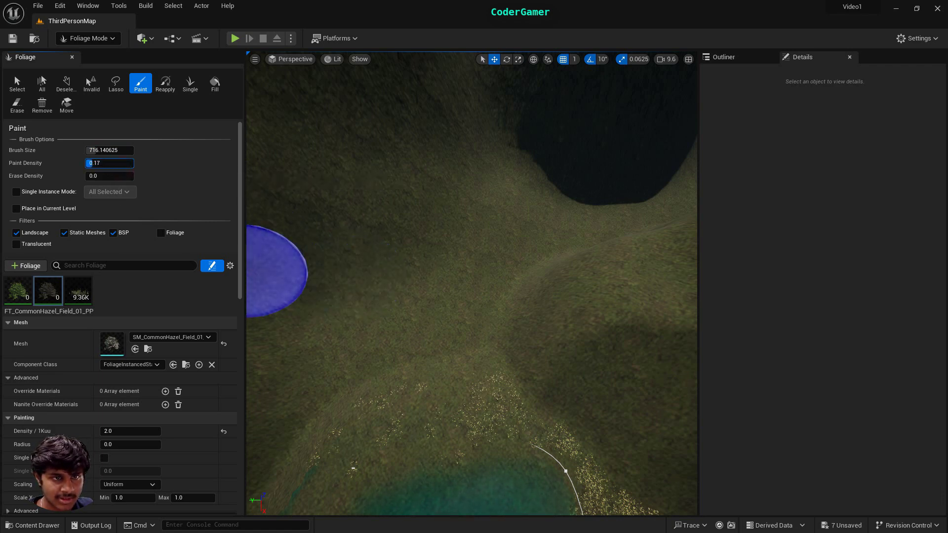
{"action": "mouse_move", "coordinate": [371, 321]}
{"action": "left_mouse_down"}
{"action": "mouse_move", "coordinate": [476, 239]}
{"action": "mouse_move", "coordinate": [475, 279]}
{"action": "mouse_move", "coordinate": [398, 338]}
{"action": "mouse_move", "coordinate": [429, 249]}
{"action": "mouse_move", "coordinate": [583, 210]}
{"action": "mouse_move", "coordinate": [433, 315]}
{"action": "mouse_move", "coordinate": [522, 203]}
{"action": "left_mouse_up"}
{"action": "mouse_move", "coordinate": [523, 203]}
{"action": "right_mouse_down"}
{"action": "mouse_move", "coordinate": [598, 163]}
{"action": "mouse_move", "coordinate": [637, 99]}
{"action": "right_mouse_up"}
{"action": "key", "text": "w"}
{"action": "right_click_drag", "start_coordinate": [367, 292], "coordinate": [291, 284]}
{"action": "mouse_move", "coordinate": [557, 501]}
{"action": "left_mouse_down"}
{"action": "mouse_move", "coordinate": [654, 449]}
{"action": "mouse_move", "coordinate": [447, 496]}
{"action": "left_mouse_up"}
{"action": "right_click_drag", "start_coordinate": [565, 375], "coordinate": [566, 474]}
{"action": "mouse_move", "coordinate": [562, 365]}
{"action": "left_mouse_down"}
{"action": "mouse_move", "coordinate": [525, 307]}
{"action": "mouse_move", "coordinate": [353, 322]}
{"action": "mouse_move", "coordinate": [404, 306]}
{"action": "mouse_move", "coordinate": [528, 319]}
{"action": "mouse_move", "coordinate": [483, 328]}
{"action": "left_mouse_up"}
{"action": "right_click_drag", "start_coordinate": [430, 346], "coordinate": [548, 340]}
{"action": "mouse_move", "coordinate": [428, 353]}
{"action": "left_mouse_down"}
{"action": "mouse_move", "coordinate": [446, 246]}
{"action": "mouse_move", "coordinate": [538, 171]}
{"action": "left_mouse_up"}
{"action": "mouse_move", "coordinate": [423, 425]}
{"action": "right_mouse_down"}
{"action": "mouse_move", "coordinate": [420, 353]}
{"action": "mouse_move", "coordinate": [395, 346]}
{"action": "mouse_move", "coordinate": [400, 444]}
{"action": "right_mouse_up"}
{"action": "key", "text": "w"}
{"action": "mouse_move", "coordinate": [452, 324]}
{"action": "left_mouse_down"}
{"action": "mouse_move", "coordinate": [510, 197]}
{"action": "mouse_move", "coordinate": [499, 180]}
{"action": "mouse_move", "coordinate": [401, 401]}
{"action": "mouse_move", "coordinate": [512, 197]}
{"action": "mouse_move", "coordinate": [533, 193]}
{"action": "mouse_move", "coordinate": [402, 413]}
{"action": "mouse_move", "coordinate": [401, 244]}
{"action": "mouse_move", "coordinate": [412, 370]}
{"action": "mouse_move", "coordinate": [346, 390]}
{"action": "left_mouse_up"}
Step: Undo all the green hazel bushes painted along the valley and the preceding foliage type edits
{"action": "scroll", "coordinate": [447, 284], "scroll_direction": "down", "scroll_amount": 3}
{"action": "scroll", "coordinate": [44, 291], "scroll_direction": "down", "scroll_amount": 3}
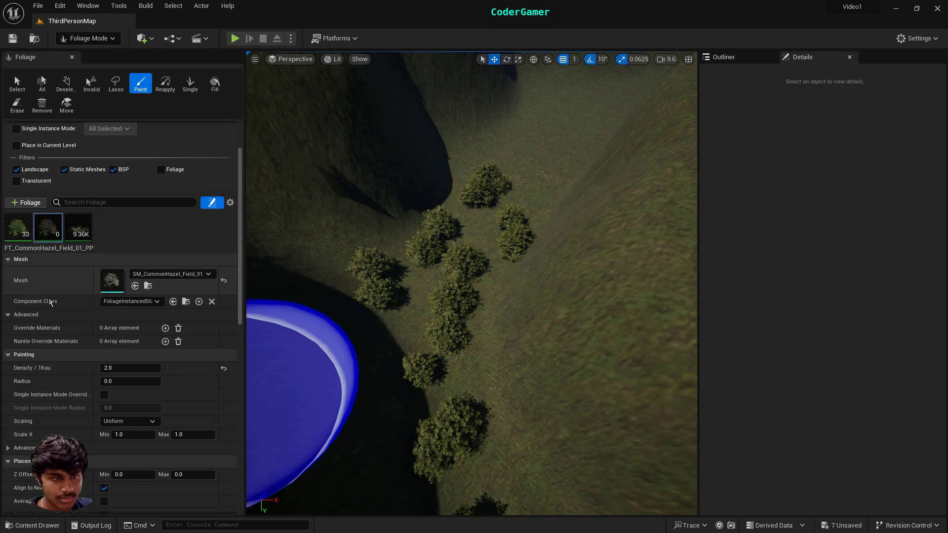
{"action": "scroll", "coordinate": [43, 282], "scroll_direction": "up", "scroll_amount": 1}
{"action": "key", "text": "ctrl+z"}
{"action": "key", "text": "ctrl+z"}
{"action": "key", "text": "ctrl+z"}
{"action": "key", "text": "ctrl+z"}
{"action": "key", "text": "ctrl+z"}
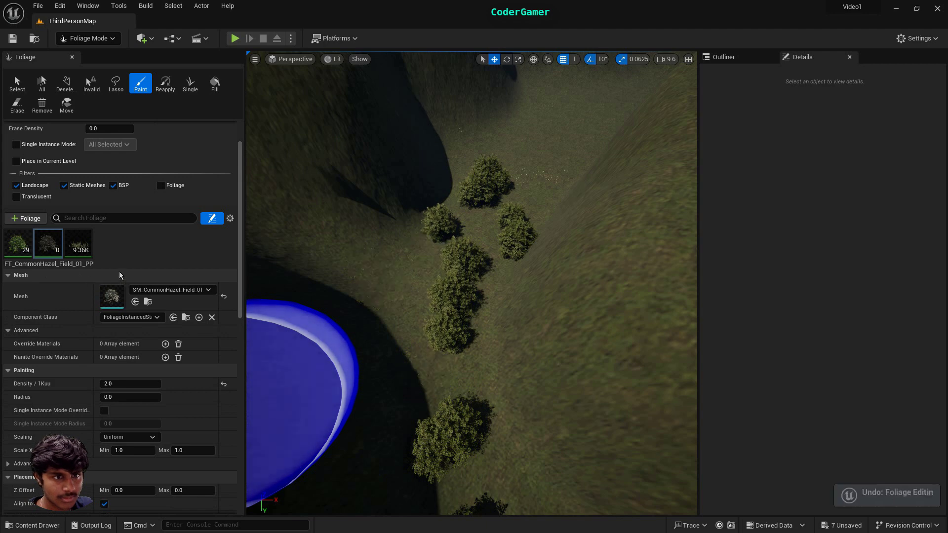
{"action": "key", "text": "ctrl+z"}
{"action": "key", "text": "ctrl+z"}
{"action": "key", "text": "ctrl+z"}
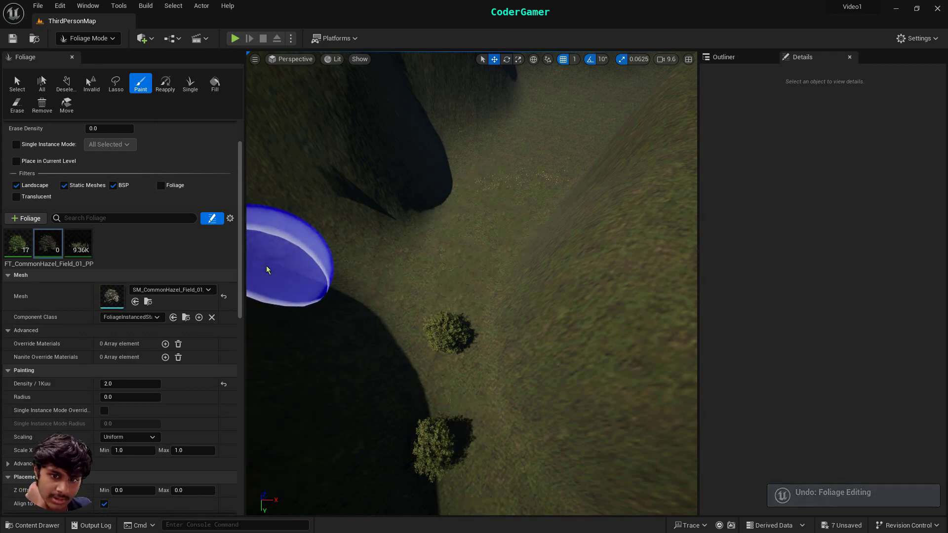
{"action": "key", "text": "ctrl+z"}
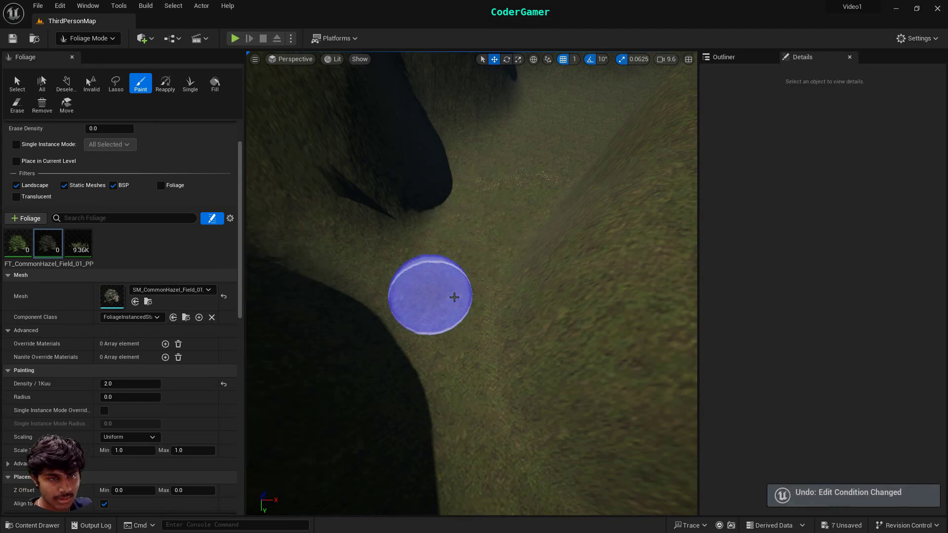
Step: Add the FT_CommonHazel_Field_01_PP and FT_CommonHazel_Field_03_PP foliage types to the palette and activate them for painting
{"action": "right_click_drag", "start_coordinate": [454, 298], "coordinate": [617, 296]}
{"action": "right_click_drag", "start_coordinate": [390, 296], "coordinate": [266, 182]}
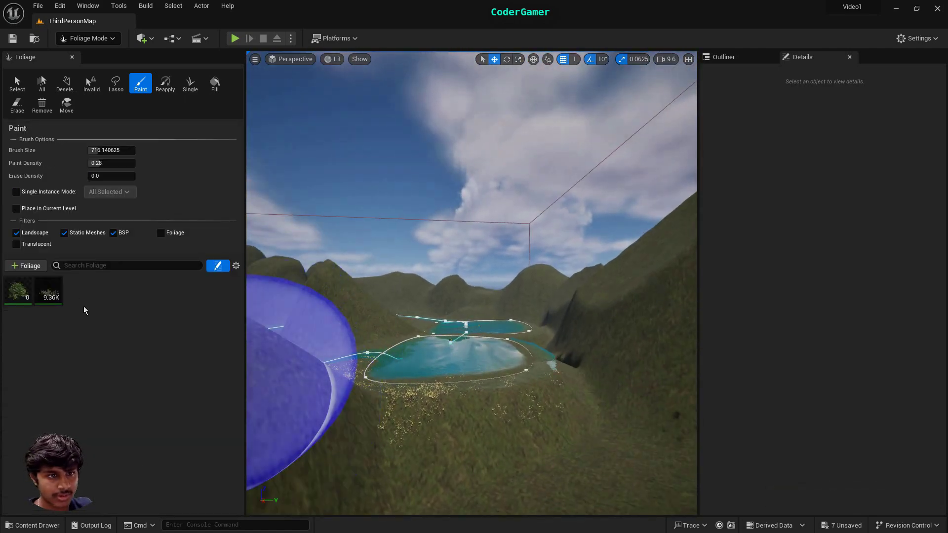
{"action": "left_click", "coordinate": [33, 269]}
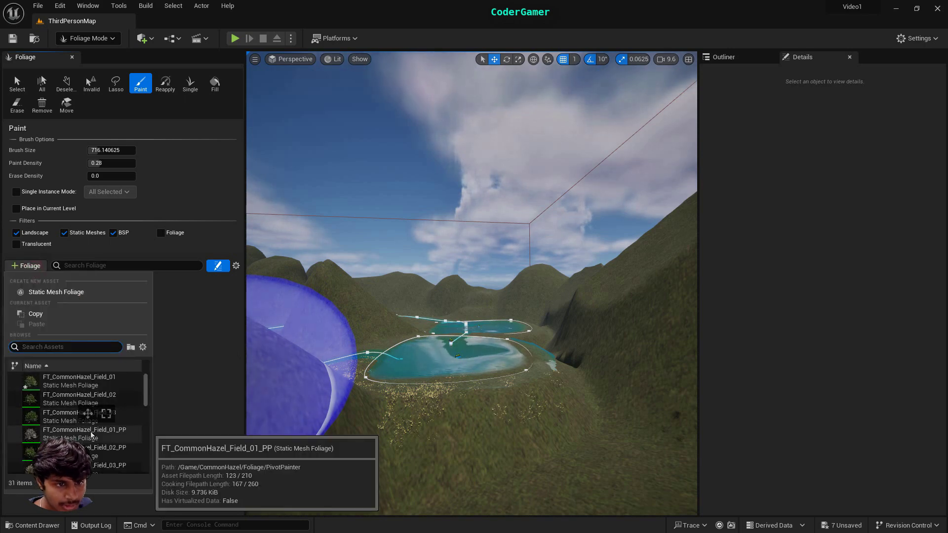
{"action": "left_click", "coordinate": [99, 418]}
{"action": "left_click", "coordinate": [30, 269]}
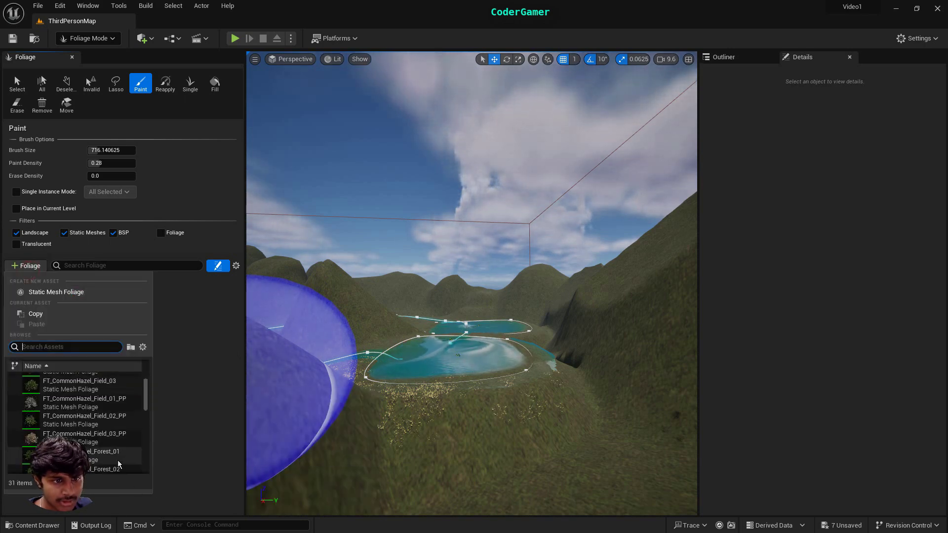
{"action": "left_click", "coordinate": [119, 466]}
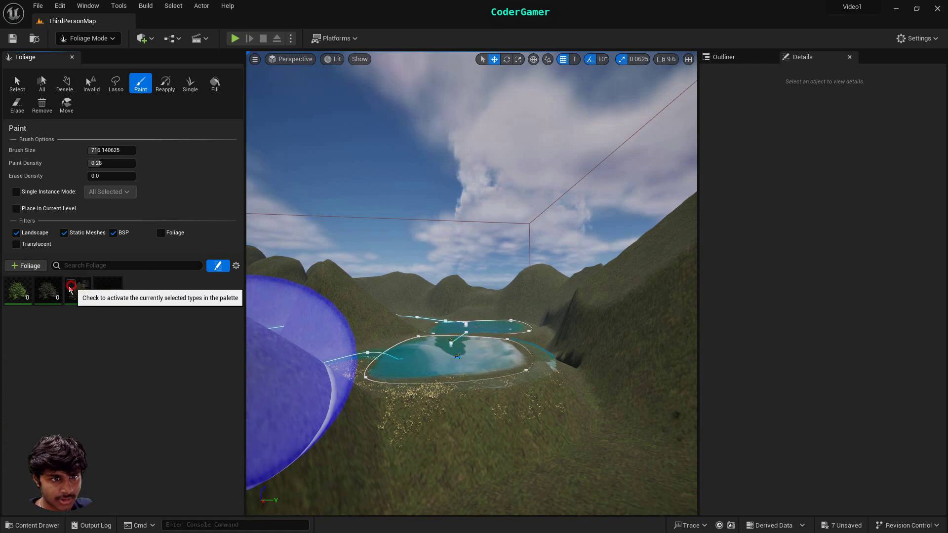
{"action": "left_click", "coordinate": [40, 288]}
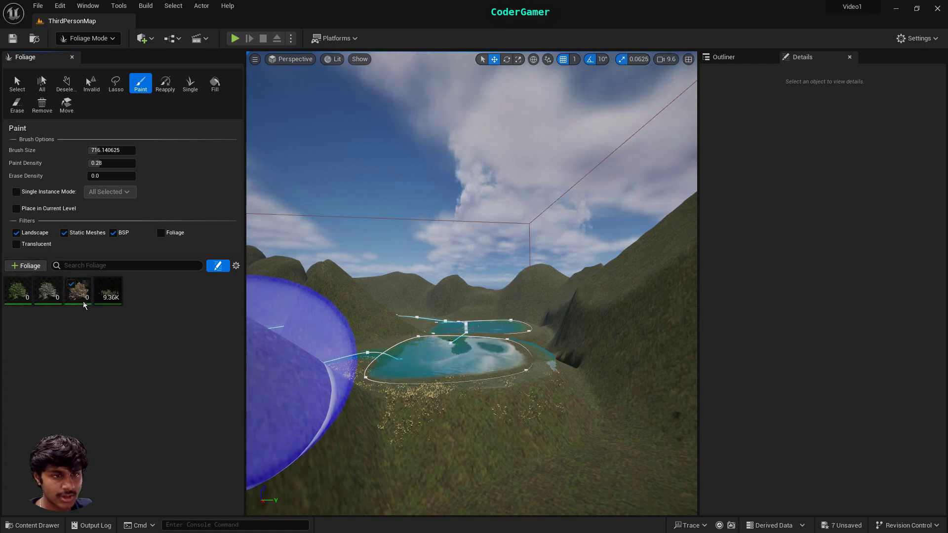
Step: Test-paint mixed hazel bushes on the grassy slope with Brush Size 849.67 and Paint Density 0.44, and undo the stroke
{"action": "right_click_drag", "start_coordinate": [409, 401], "coordinate": [499, 476]}
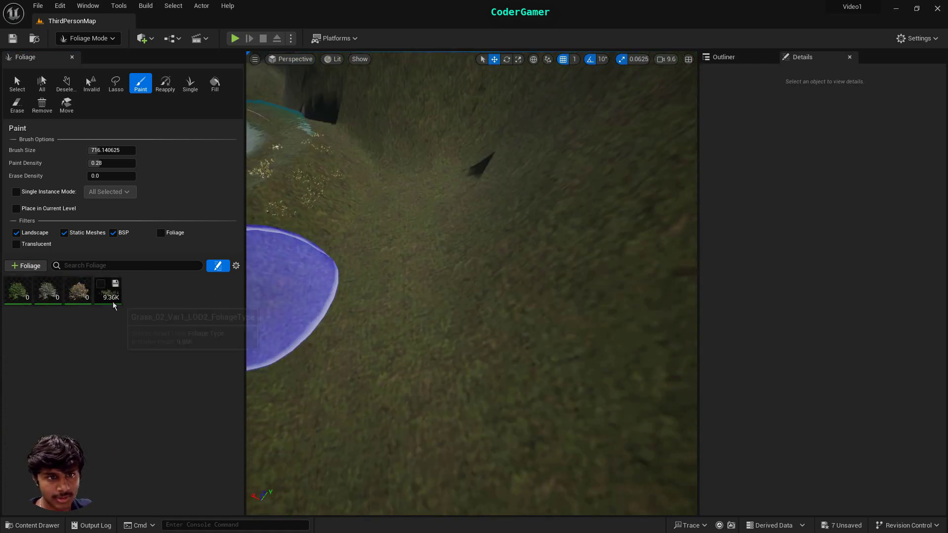
{"action": "scroll", "coordinate": [472, 286], "scroll_direction": "down", "scroll_amount": 4}
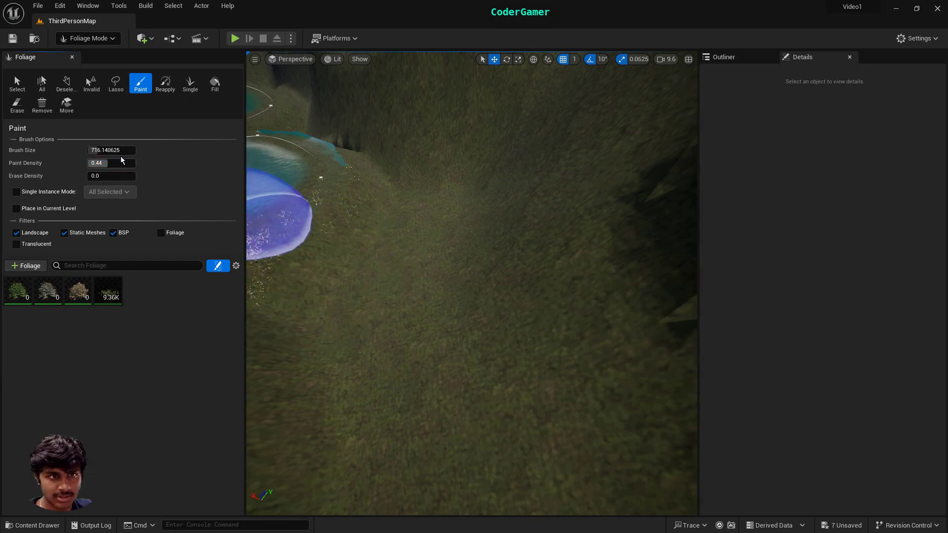
{"action": "mouse_move", "coordinate": [381, 292]}
{"action": "left_mouse_down"}
{"action": "mouse_move", "coordinate": [371, 318]}
{"action": "mouse_move", "coordinate": [402, 445]}
{"action": "mouse_move", "coordinate": [473, 483]}
{"action": "left_mouse_up"}
{"action": "right_click_drag", "start_coordinate": [396, 366], "coordinate": [494, 394]}
{"action": "scroll", "coordinate": [396, 364], "scroll_direction": "down", "scroll_amount": 4}
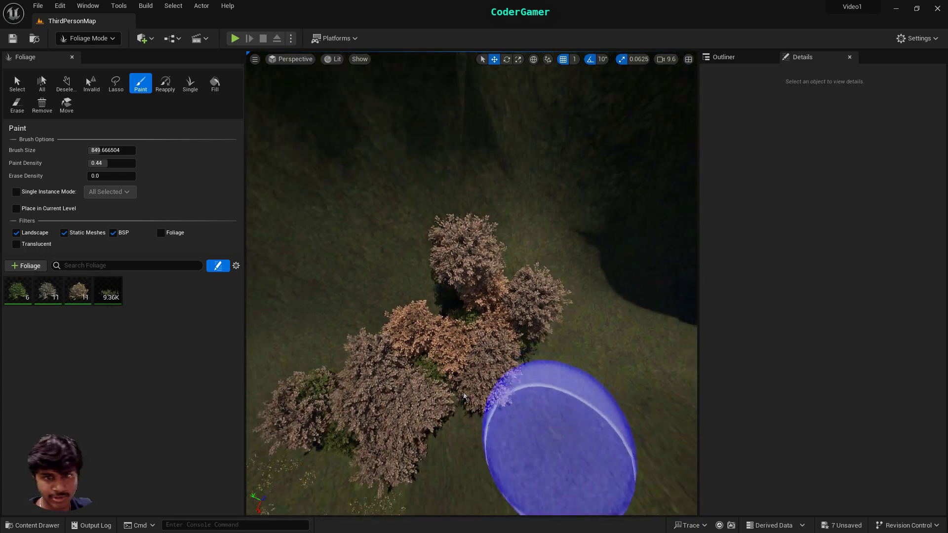
{"action": "key", "text": "ctrl+z"}
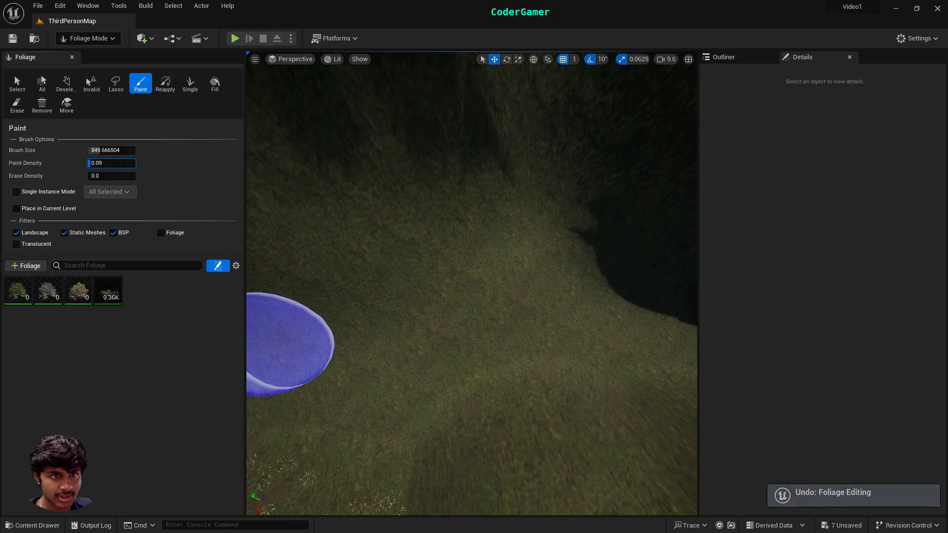
Step: Test-paint a row of mixed hazel bushes at Paint Density 0.16 and undo the stroke
{"action": "mouse_move", "coordinate": [297, 350]}
{"action": "left_mouse_down"}
{"action": "mouse_move", "coordinate": [381, 381]}
{"action": "mouse_move", "coordinate": [443, 346]}
{"action": "mouse_move", "coordinate": [656, 302]}
{"action": "mouse_move", "coordinate": [497, 307]}
{"action": "mouse_move", "coordinate": [415, 349]}
{"action": "left_mouse_up"}
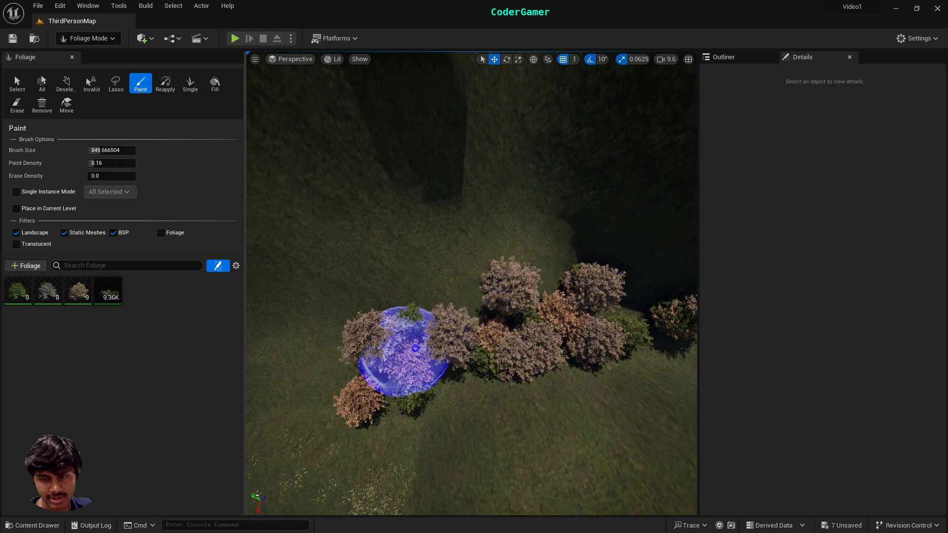
{"action": "right_click_drag", "start_coordinate": [416, 348], "coordinate": [393, 345]}
{"action": "key", "text": "ctrl+z"}
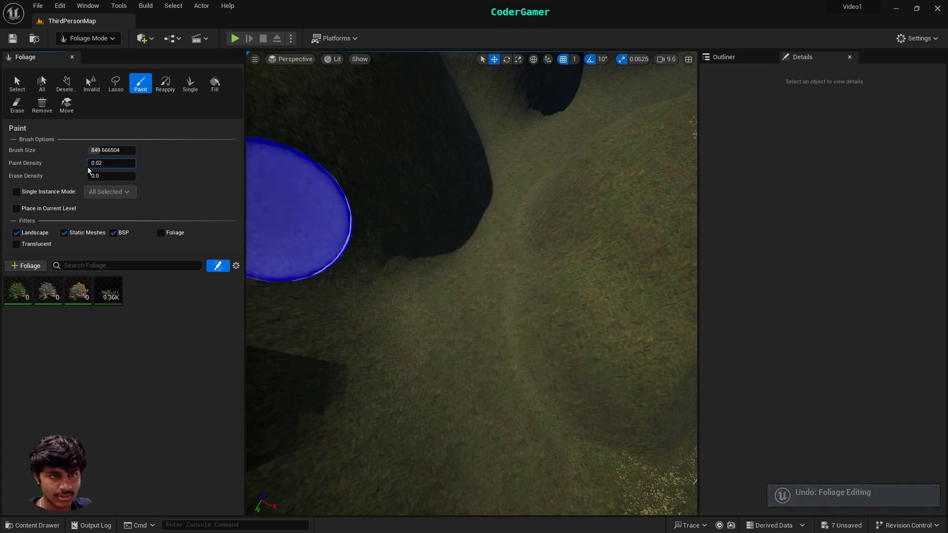
Step: Set Paint Density to 0.02 and paint mixed hazel bushes along the valley floor between the hills
{"action": "mouse_move", "coordinate": [476, 423]}
{"action": "left_mouse_down"}
{"action": "mouse_move", "coordinate": [450, 391]}
{"action": "mouse_move", "coordinate": [426, 304]}
{"action": "mouse_move", "coordinate": [522, 149]}
{"action": "mouse_move", "coordinate": [475, 227]}
{"action": "mouse_move", "coordinate": [482, 301]}
{"action": "left_mouse_up"}
{"action": "mouse_move", "coordinate": [482, 301]}
{"action": "right_mouse_down"}
{"action": "mouse_move", "coordinate": [478, 217]}
{"action": "mouse_move", "coordinate": [481, 334]}
{"action": "right_mouse_up"}
{"action": "mouse_move", "coordinate": [480, 335]}
{"action": "left_mouse_down"}
{"action": "mouse_move", "coordinate": [459, 355]}
{"action": "mouse_move", "coordinate": [508, 349]}
{"action": "mouse_move", "coordinate": [401, 454]}
{"action": "left_mouse_up"}
{"action": "mouse_move", "coordinate": [402, 454]}
{"action": "right_mouse_down"}
{"action": "mouse_move", "coordinate": [402, 385]}
{"action": "mouse_move", "coordinate": [455, 282]}
{"action": "right_mouse_up"}
{"action": "left_click_drag", "start_coordinate": [455, 281], "coordinate": [418, 291]}
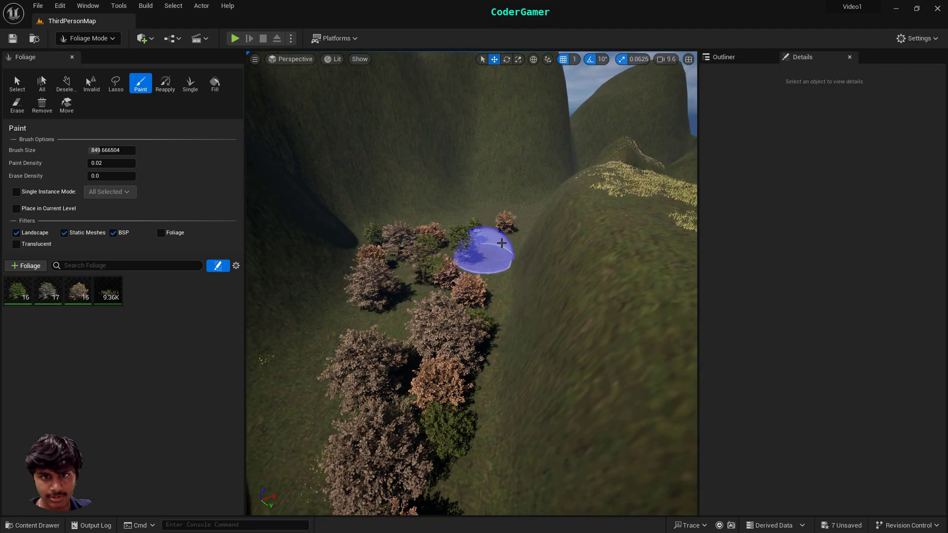
Step: Fill gaps in the valley's hazel grove with more mixed bushes along the foot of the dark hillside
{"action": "mouse_move", "coordinate": [501, 243]}
{"action": "left_mouse_down"}
{"action": "mouse_move", "coordinate": [321, 374]}
{"action": "mouse_move", "coordinate": [317, 469]}
{"action": "left_mouse_up"}
{"action": "right_click_drag", "start_coordinate": [461, 372], "coordinate": [446, 367]}
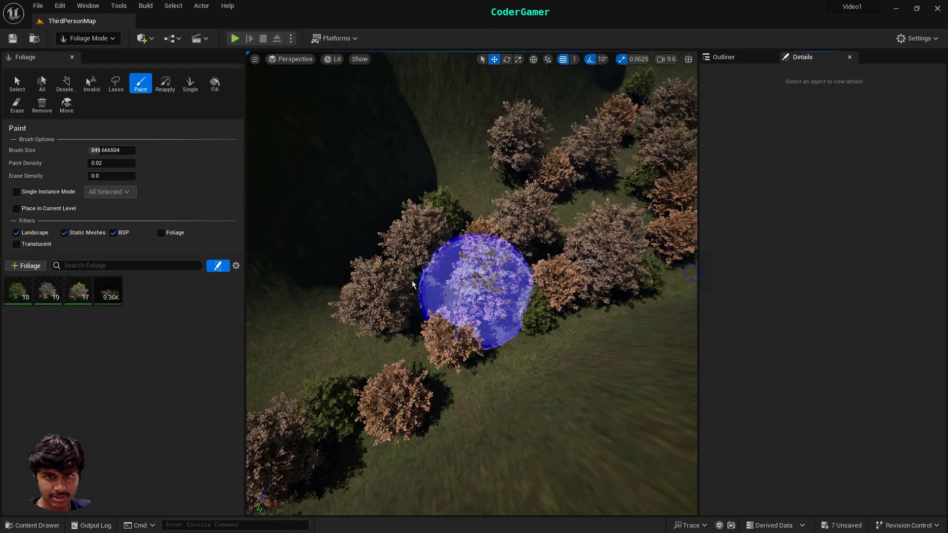
{"action": "mouse_move", "coordinate": [413, 285]}
{"action": "left_mouse_down"}
{"action": "mouse_move", "coordinate": [499, 338]}
{"action": "mouse_move", "coordinate": [298, 357]}
{"action": "left_mouse_up"}
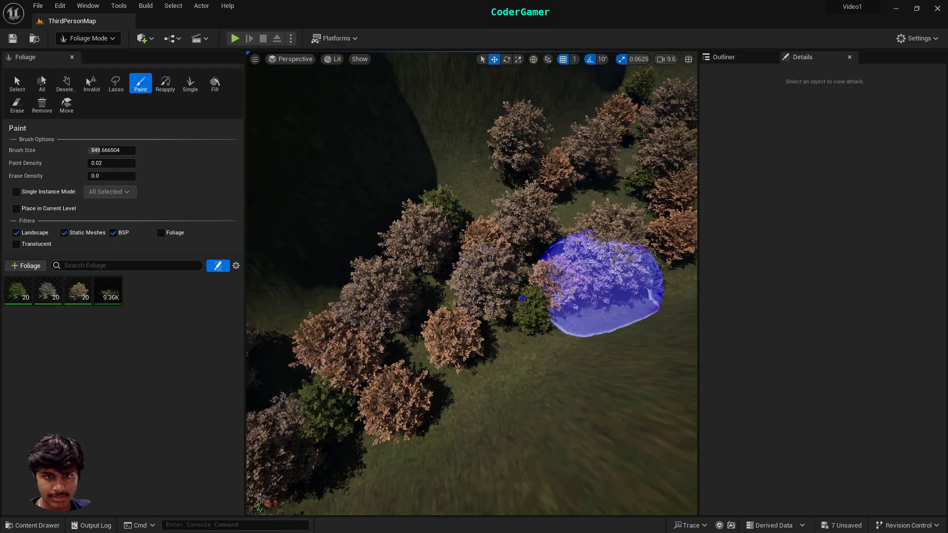
{"action": "mouse_move", "coordinate": [608, 297]}
{"action": "right_mouse_down"}
{"action": "mouse_move", "coordinate": [420, 277]}
{"action": "mouse_move", "coordinate": [410, 247]}
{"action": "right_mouse_up"}
{"action": "left_click", "coordinate": [479, 296]}
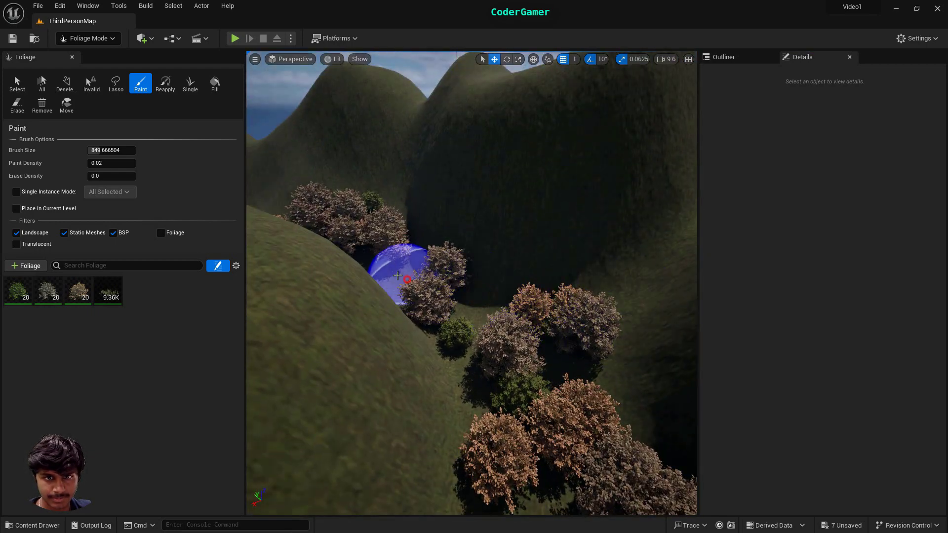
{"action": "mouse_move", "coordinate": [390, 280]}
{"action": "left_mouse_down"}
{"action": "mouse_move", "coordinate": [444, 317]}
{"action": "mouse_move", "coordinate": [477, 307]}
{"action": "left_mouse_up"}
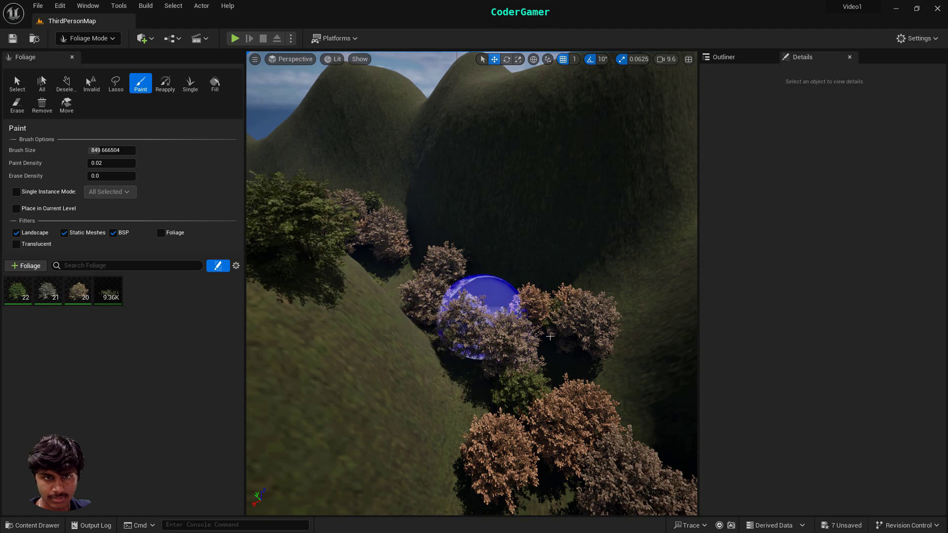
Step: Erase the stray green hazel bush from the hilltop beside the yellow grass patch
{"action": "right_click_drag", "start_coordinate": [476, 307], "coordinate": [540, 380]}
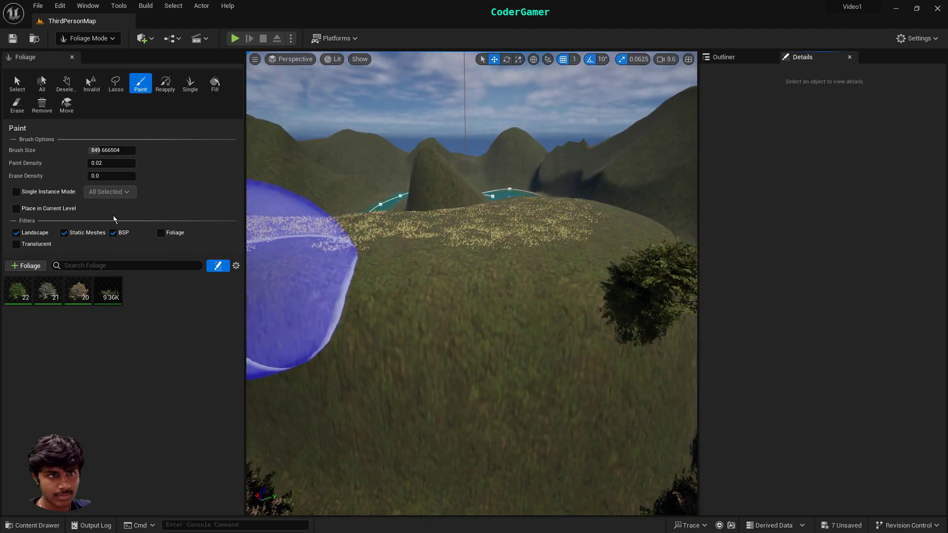
{"action": "left_click", "coordinate": [18, 106]}
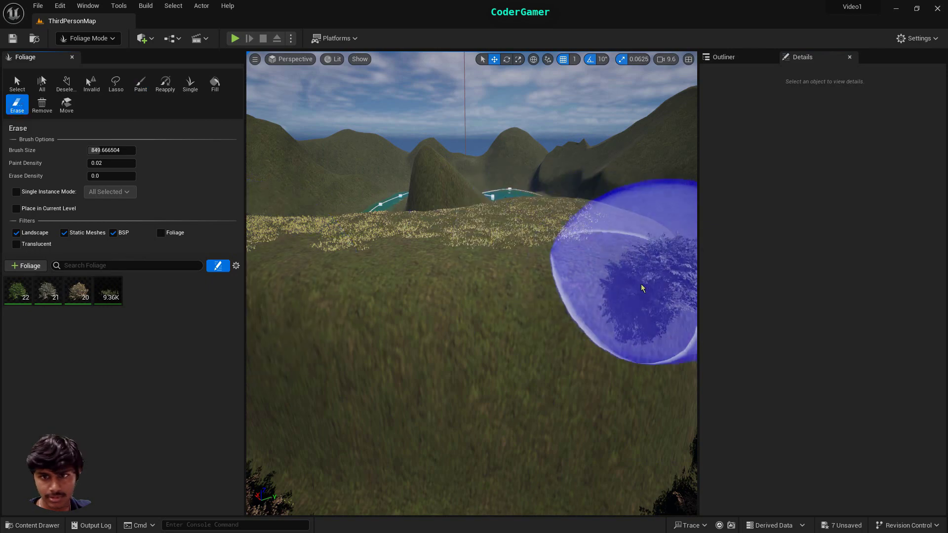
{"action": "left_click", "coordinate": [632, 294]}
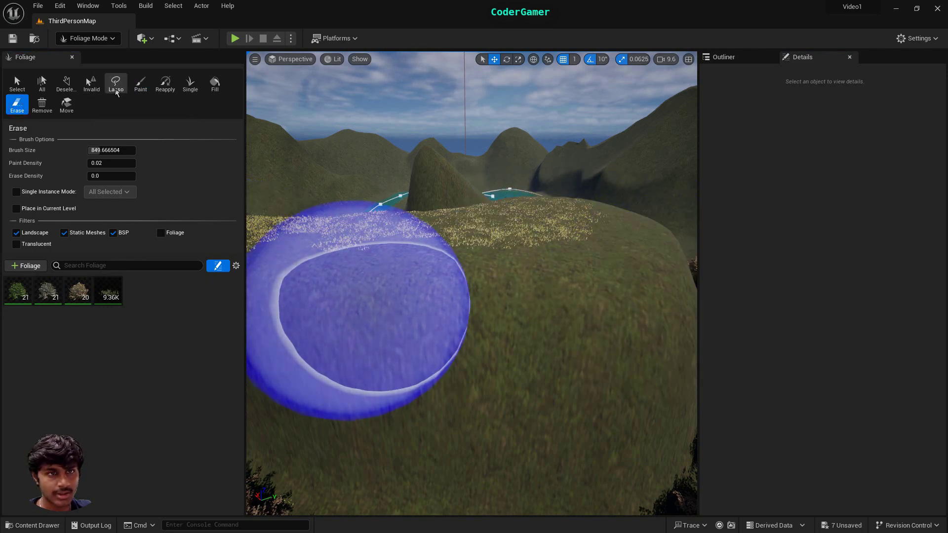
Step: Return to the Paint tool and extend the mixed hazel bushes past the far end of the grove into the next valley
{"action": "left_click", "coordinate": [140, 83]}
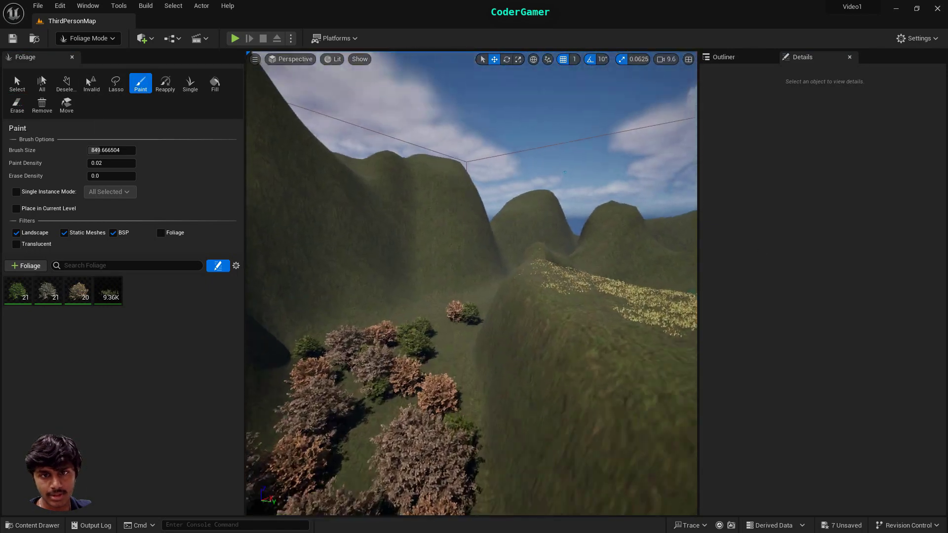
{"action": "mouse_move", "coordinate": [455, 476]}
{"action": "left_mouse_down"}
{"action": "mouse_move", "coordinate": [306, 470]}
{"action": "mouse_move", "coordinate": [422, 473]}
{"action": "left_mouse_up"}
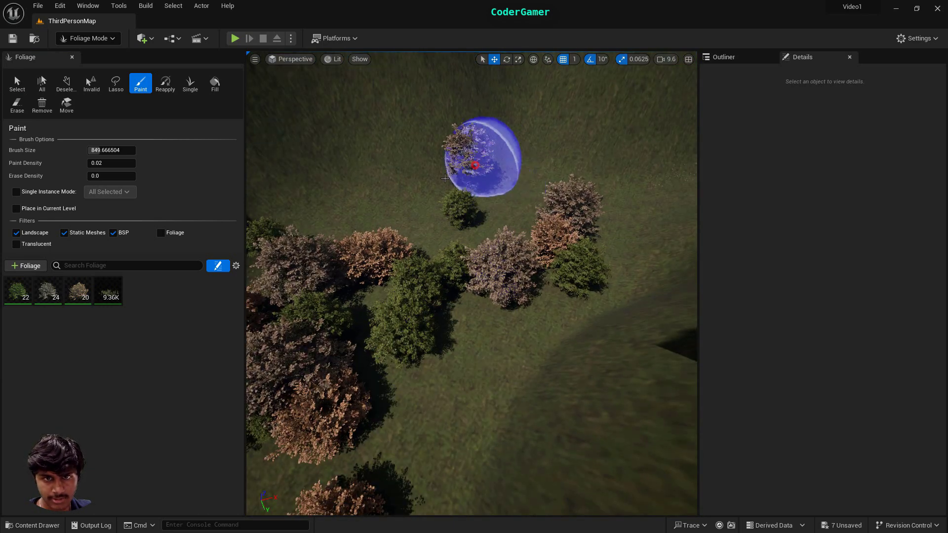
{"action": "mouse_move", "coordinate": [478, 159]}
{"action": "left_mouse_down"}
{"action": "mouse_move", "coordinate": [420, 212]}
{"action": "mouse_move", "coordinate": [476, 411]}
{"action": "mouse_move", "coordinate": [429, 413]}
{"action": "mouse_move", "coordinate": [493, 317]}
{"action": "mouse_move", "coordinate": [582, 279]}
{"action": "left_mouse_up"}
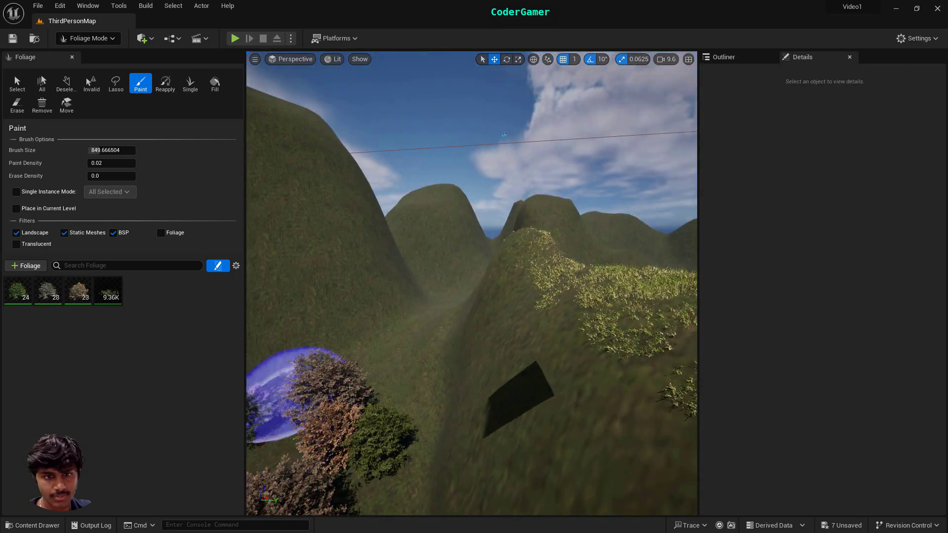
{"action": "left_click_drag", "start_coordinate": [286, 387], "coordinate": [409, 335]}
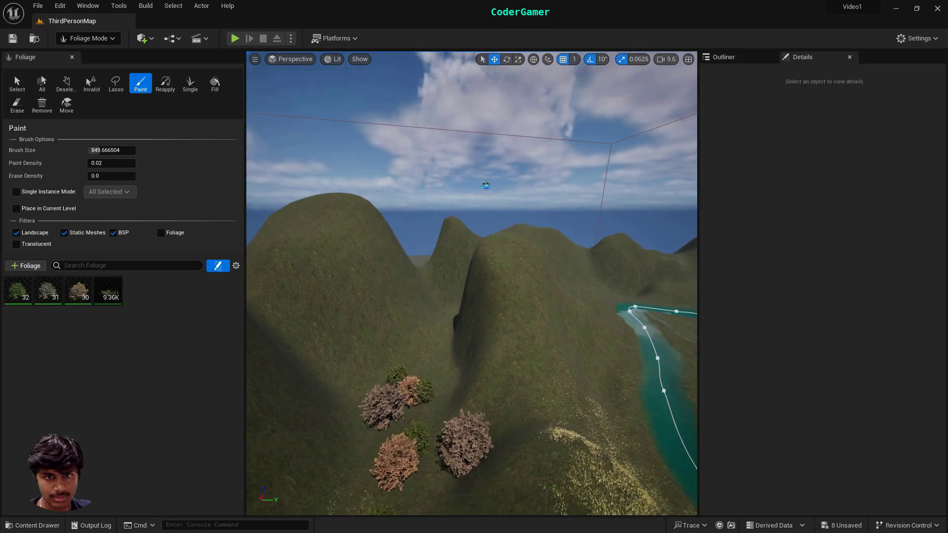
Step: Paint more mixed hazel bushes through the narrow ravine between the steep hills
{"action": "mouse_move", "coordinate": [427, 468]}
{"action": "right_mouse_down"}
{"action": "mouse_move", "coordinate": [428, 425]}
{"action": "mouse_move", "coordinate": [445, 465]}
{"action": "right_mouse_up"}
{"action": "key", "text": "w"}
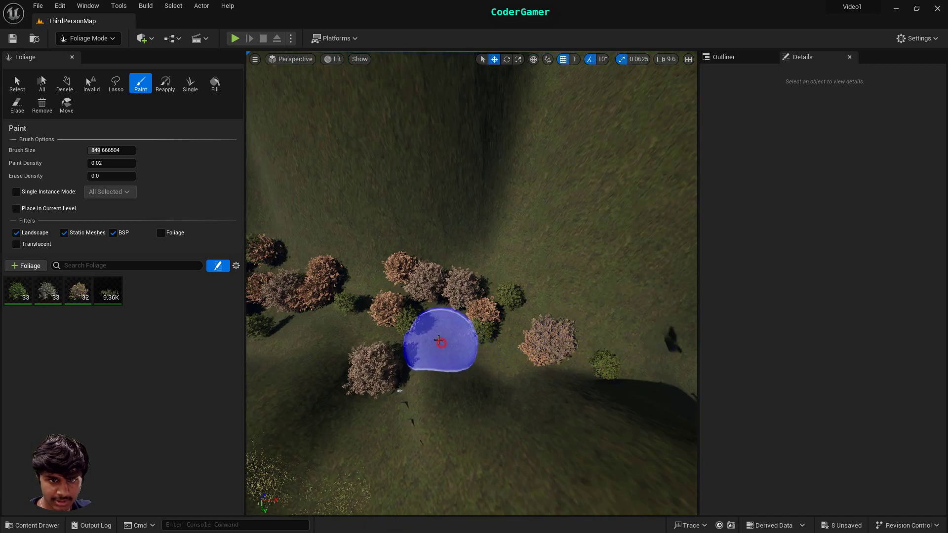
{"action": "mouse_move", "coordinate": [439, 340]}
{"action": "left_mouse_down"}
{"action": "mouse_move", "coordinate": [330, 313]}
{"action": "mouse_move", "coordinate": [355, 286]}
{"action": "mouse_move", "coordinate": [599, 318]}
{"action": "left_mouse_up"}
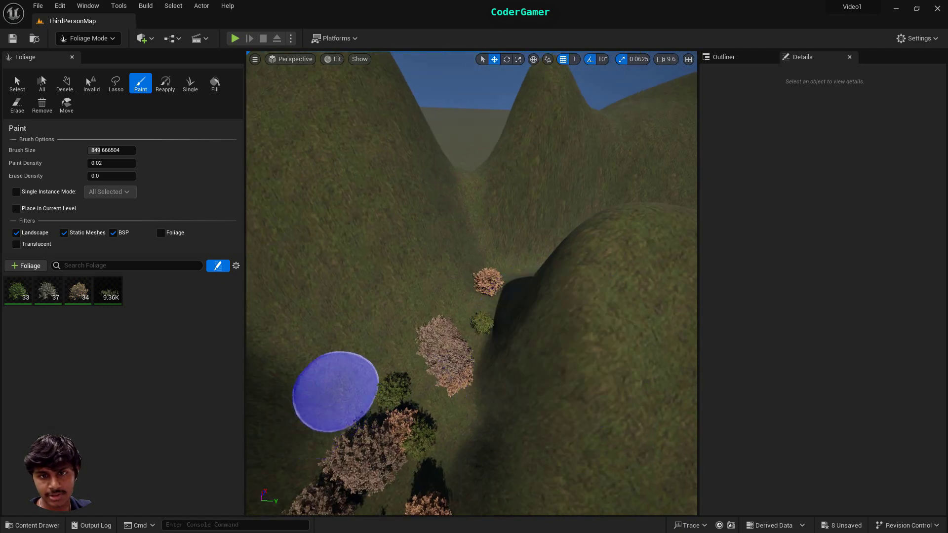
{"action": "right_click_drag", "start_coordinate": [335, 387], "coordinate": [380, 466]}
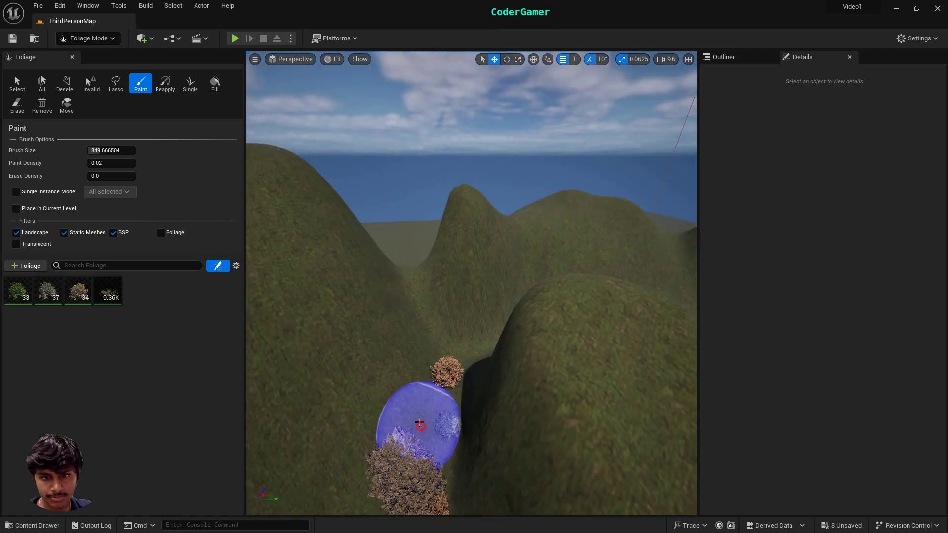
{"action": "right_click_drag", "start_coordinate": [445, 414], "coordinate": [448, 433]}
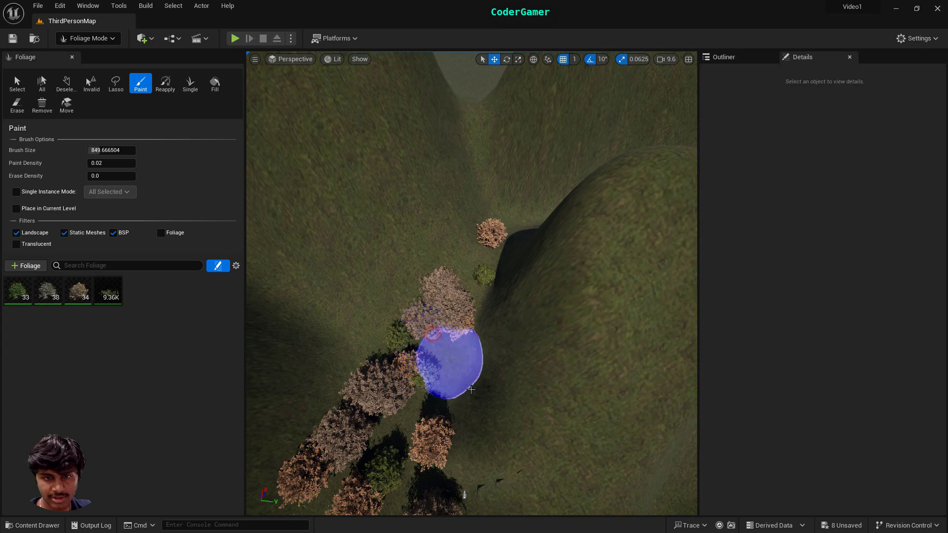
Step: Continue painting mixed hazel bushes out of the ravine and around the foot of the dark hill
{"action": "right_click_drag", "start_coordinate": [470, 389], "coordinate": [469, 387]}
{"action": "left_click", "coordinate": [470, 387]}
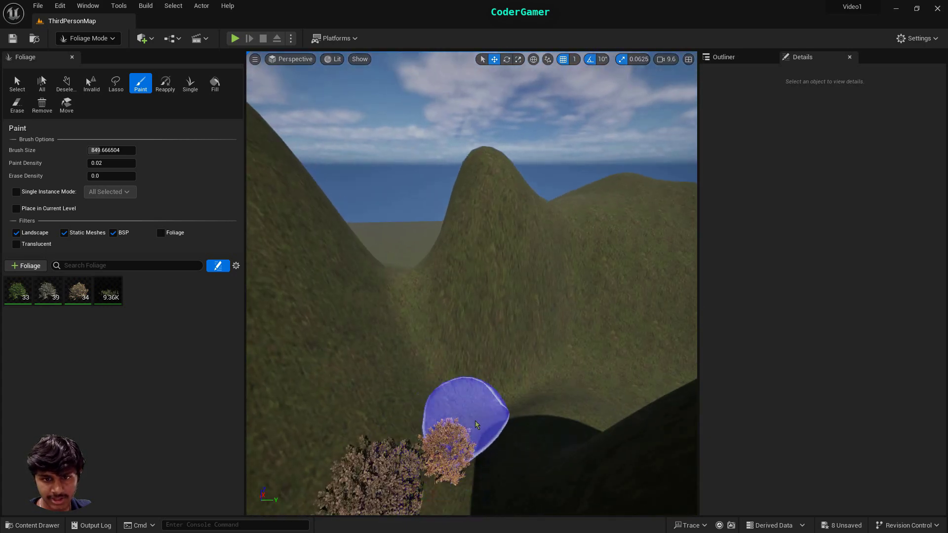
{"action": "left_click", "coordinate": [535, 400]}
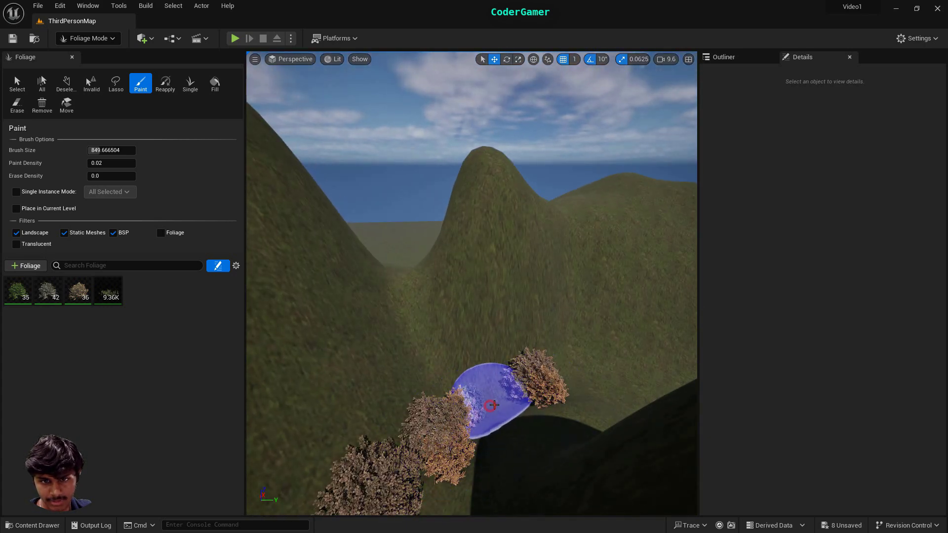
{"action": "mouse_move", "coordinate": [494, 405]}
{"action": "right_mouse_down"}
{"action": "mouse_move", "coordinate": [521, 407]}
{"action": "mouse_move", "coordinate": [455, 303]}
{"action": "right_mouse_up"}
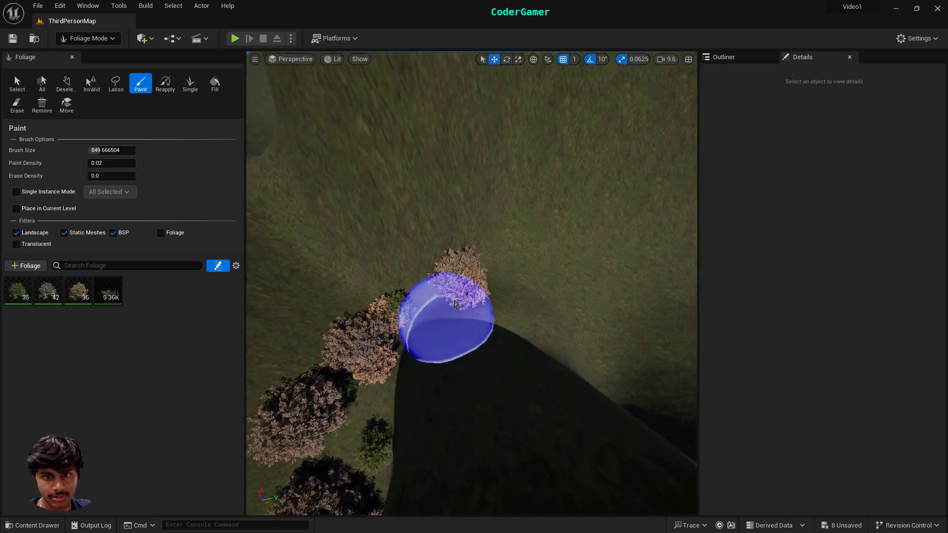
{"action": "left_click", "coordinate": [556, 284]}
Step: Extend the mixed hazel bushes across the valley floor toward the river bend and thicken the grove's edges
{"action": "mouse_move", "coordinate": [508, 259]}
{"action": "right_mouse_down"}
{"action": "mouse_move", "coordinate": [593, 254]}
{"action": "mouse_move", "coordinate": [471, 247]}
{"action": "right_mouse_up"}
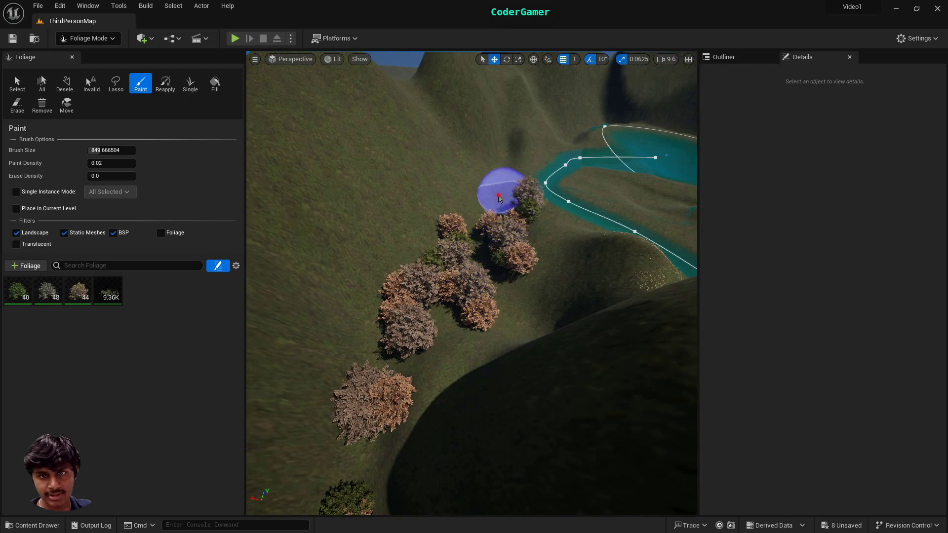
{"action": "right_click_drag", "start_coordinate": [475, 330], "coordinate": [515, 331]}
{"action": "left_click", "coordinate": [514, 331]}
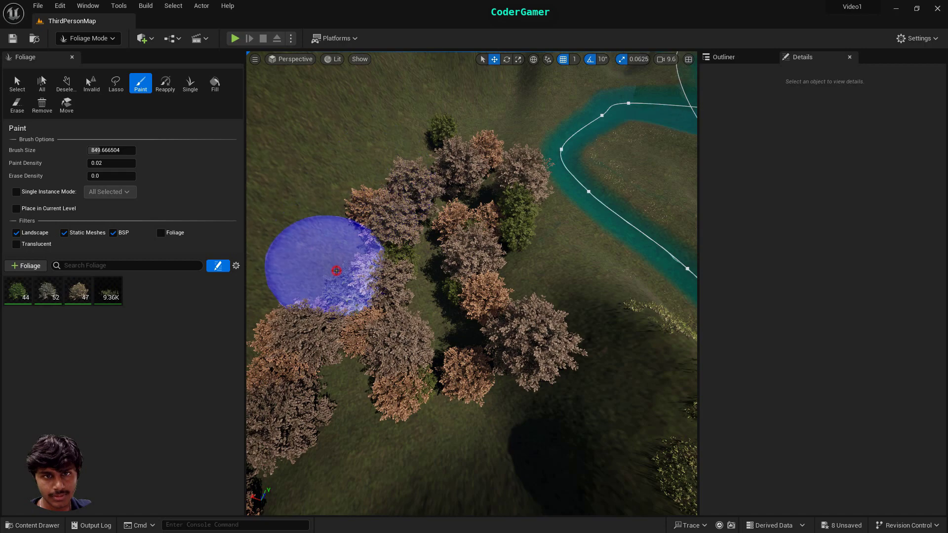
{"action": "right_click_drag", "start_coordinate": [575, 329], "coordinate": [563, 293]}
Step: Start playing the level in the viewport and run the character across the river and grassy slope to the hazel grove
{"action": "key", "text": "alt+p"}
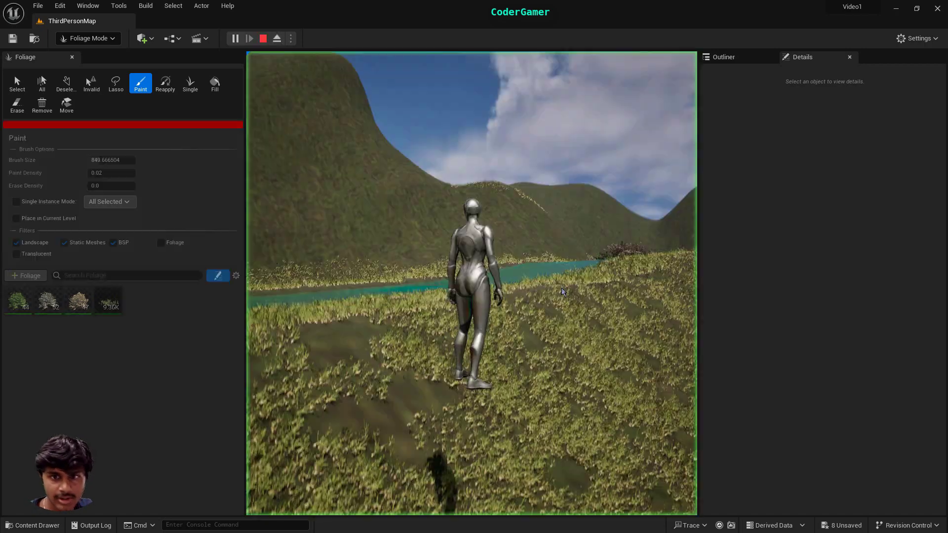
{"action": "key", "text": "w"}
{"action": "key", "text": "w"}
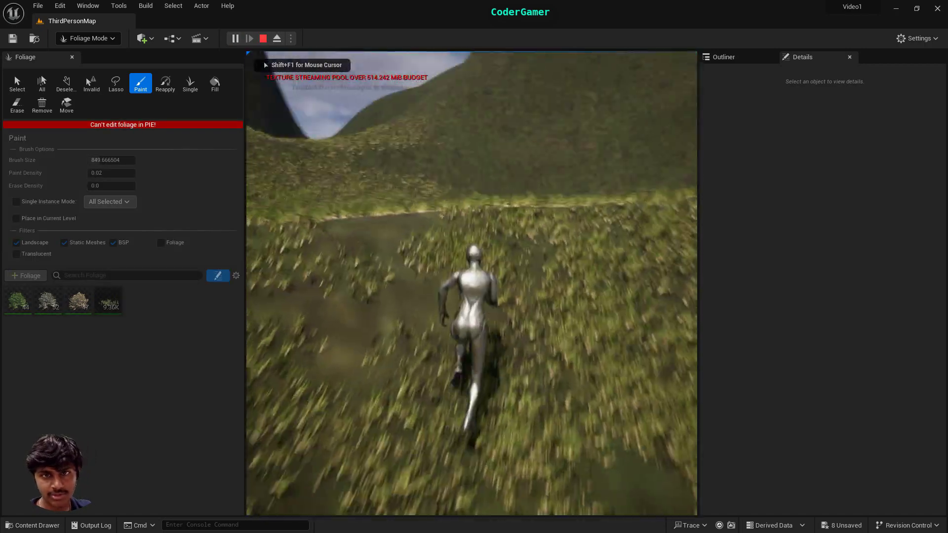
{"action": "key", "text": "w"}
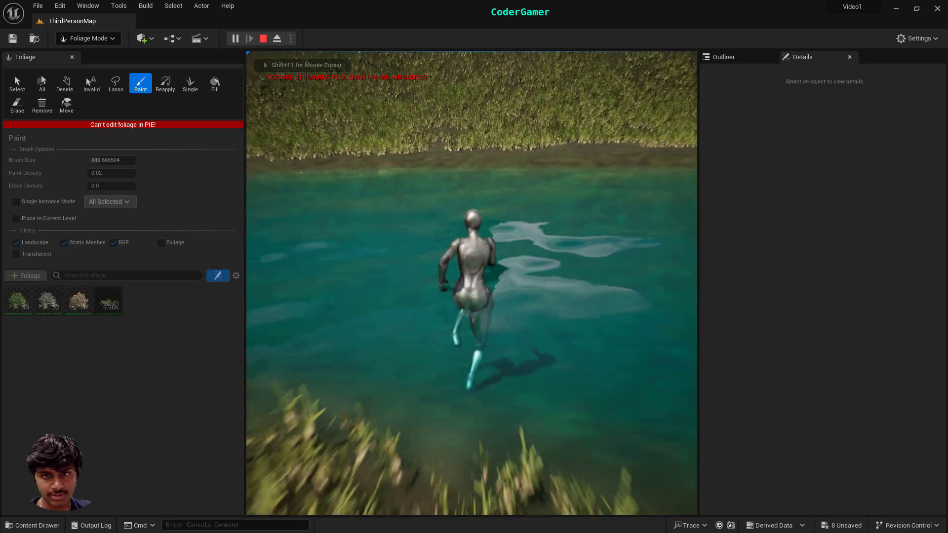
{"action": "key", "text": "w"}
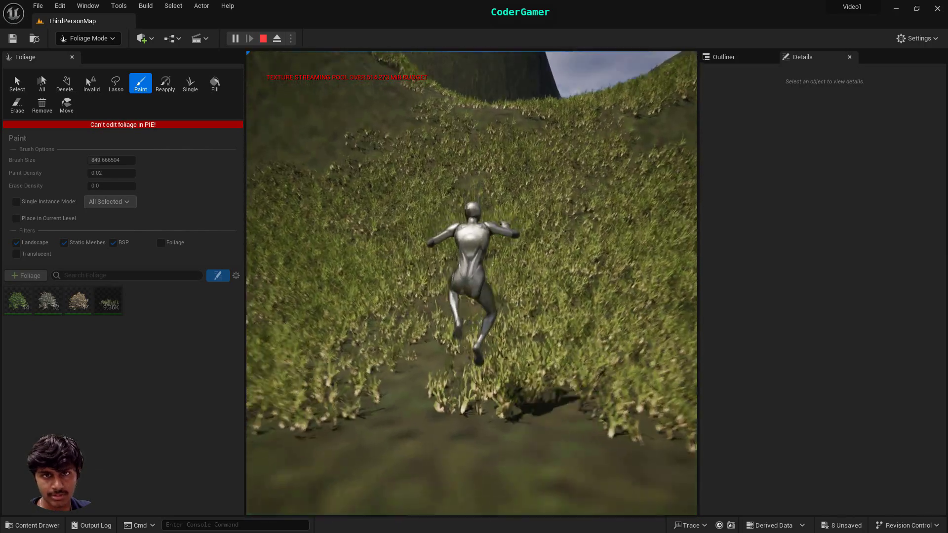
{"action": "key", "text": "w"}
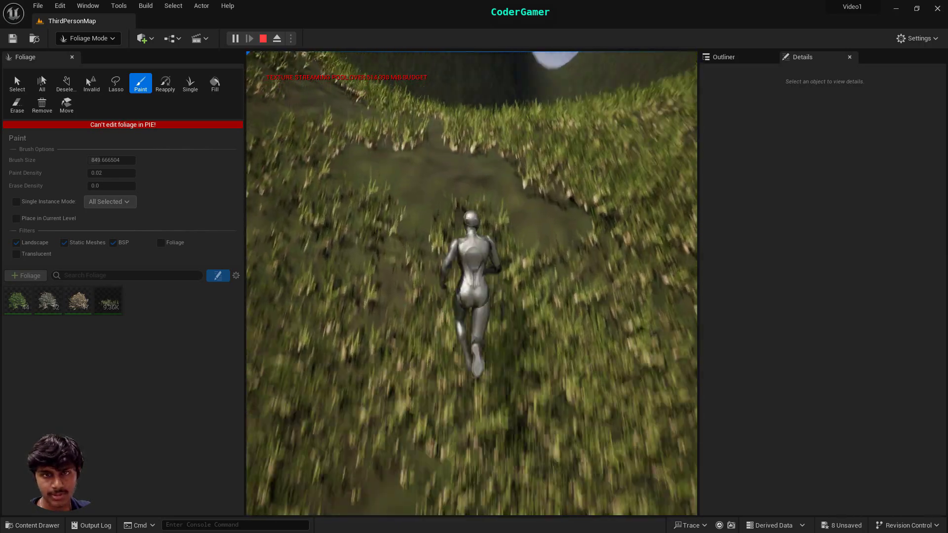
{"action": "key", "text": "w"}
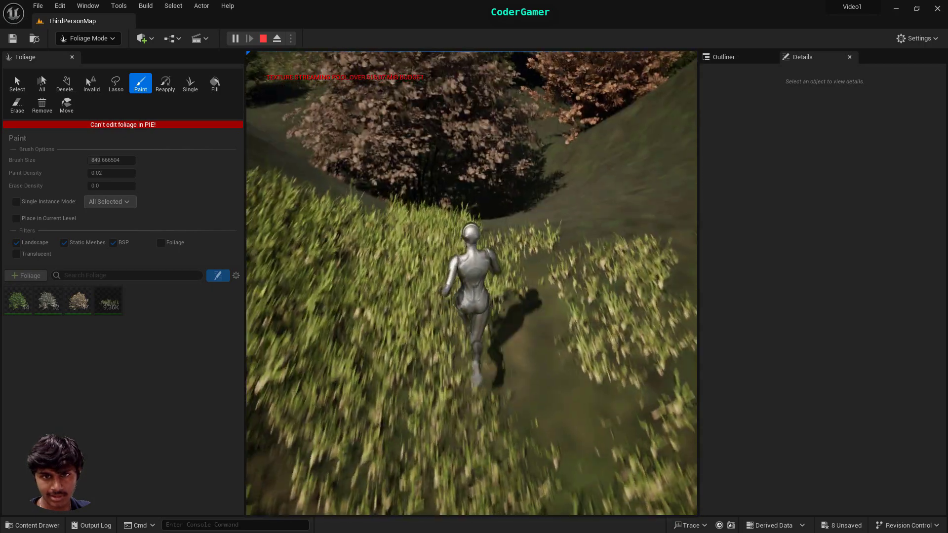
Step: Run the character through the grove to examine the hazel bushes and their spacing from ground level, and end the play session
{"action": "key", "text": "w"}
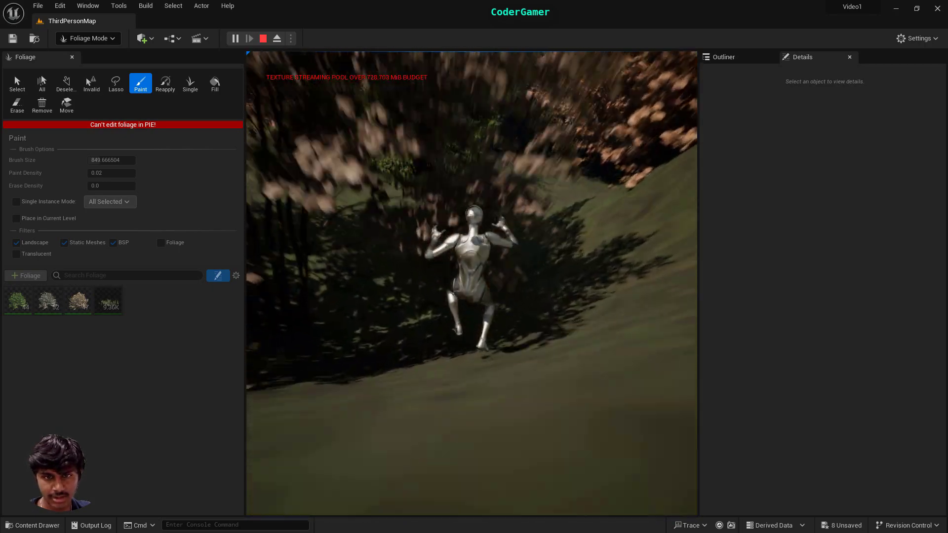
{"action": "key", "text": "w"}
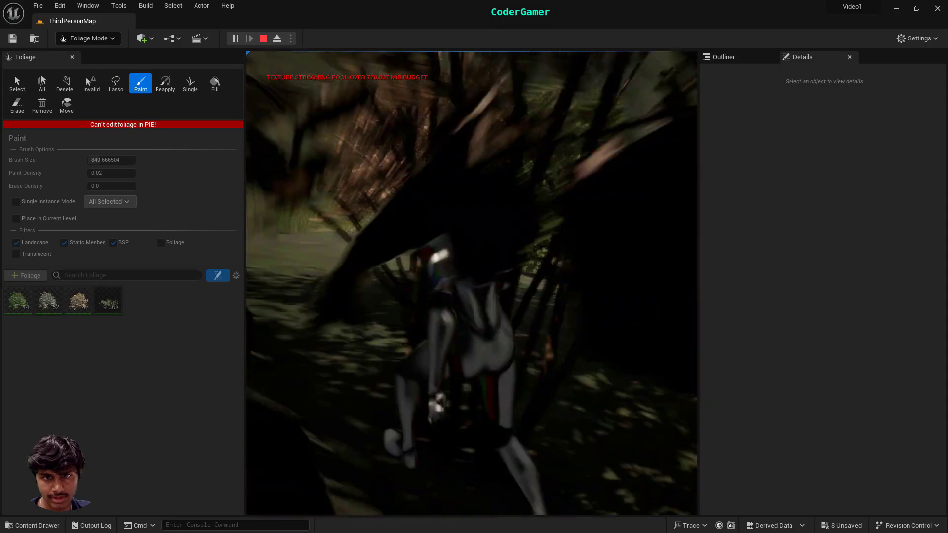
{"action": "key", "text": "w"}
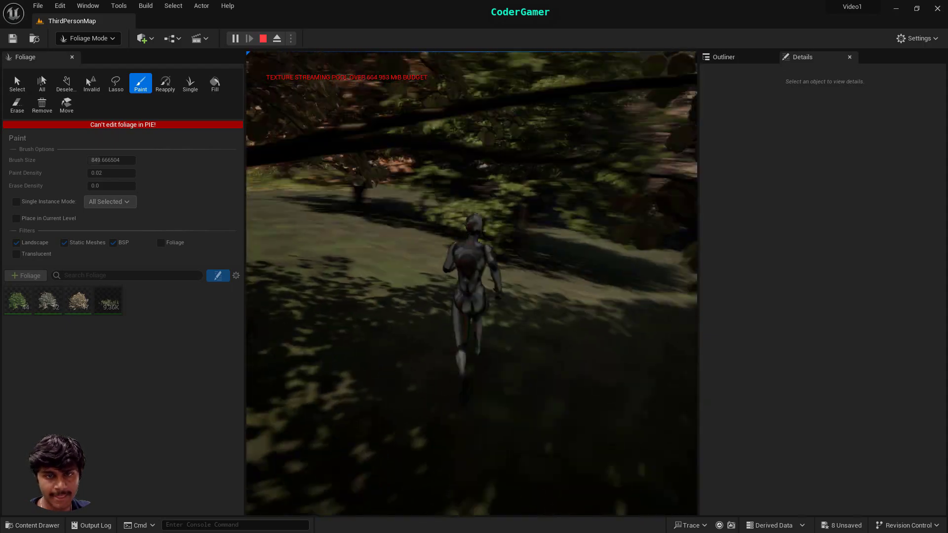
{"action": "key", "text": "w"}
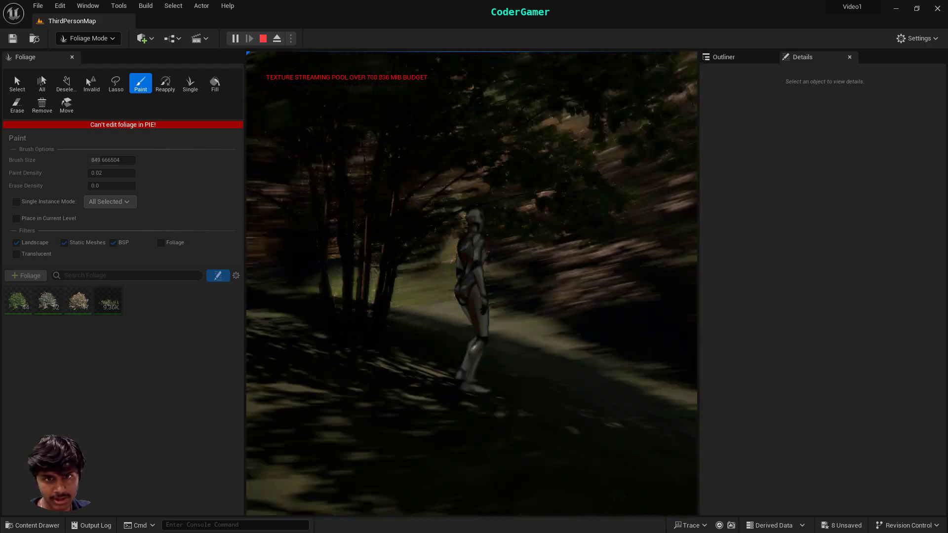
{"action": "key", "text": "w"}
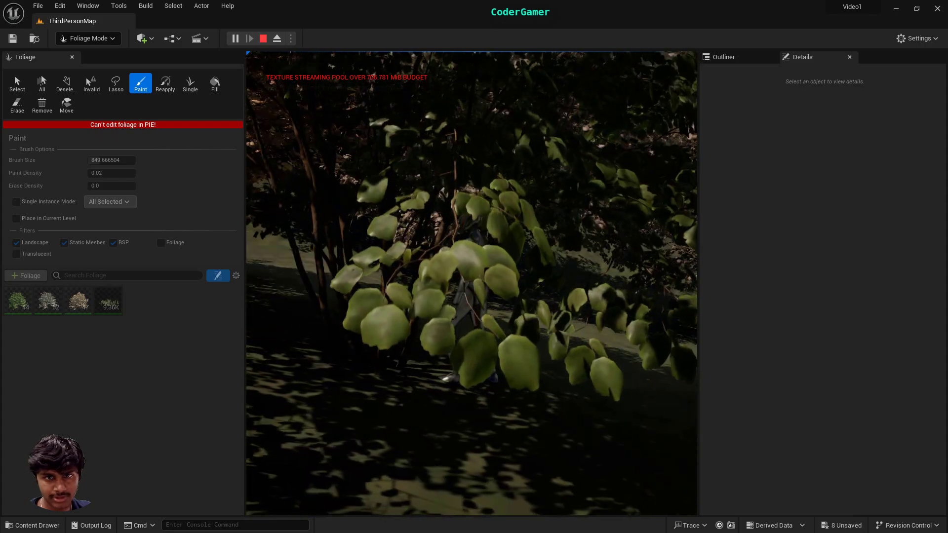
{"action": "key", "text": "w"}
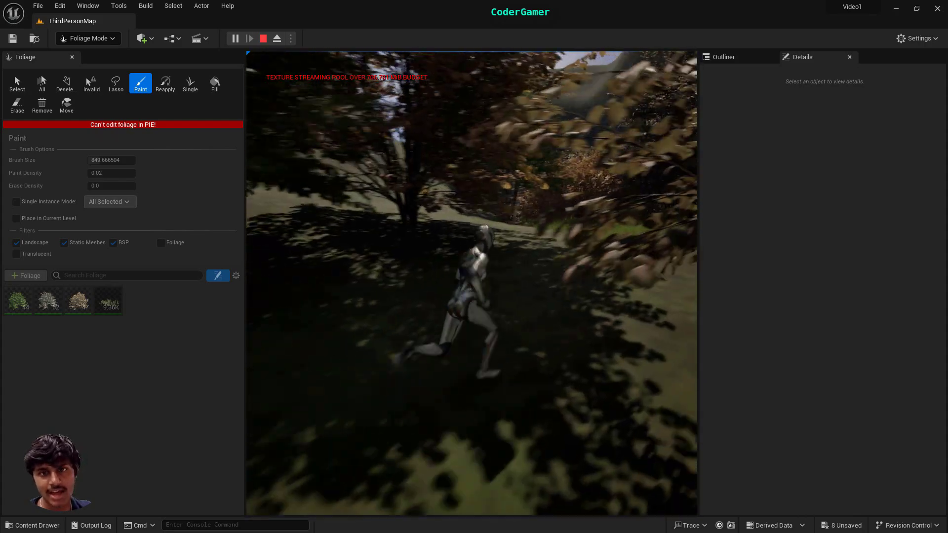
{"action": "key", "text": "w"}
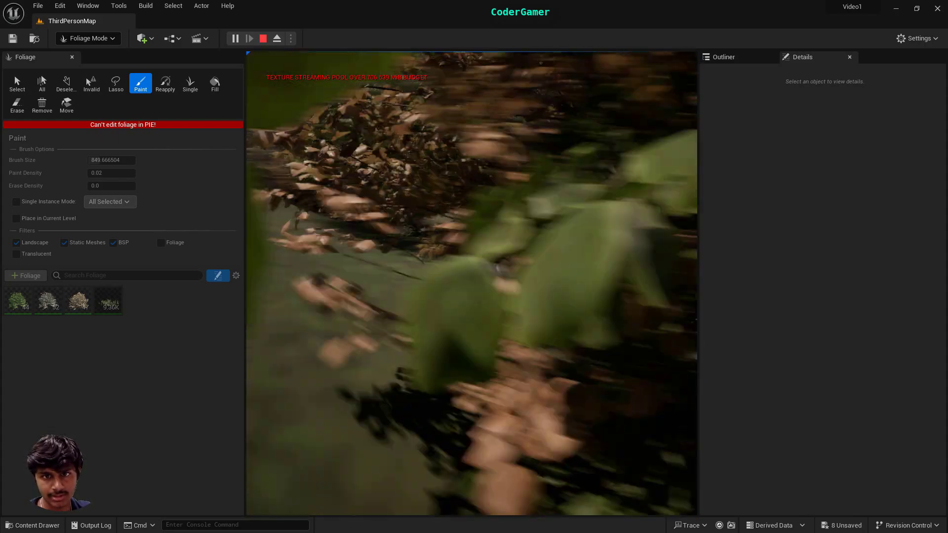
{"action": "key", "text": "w"}
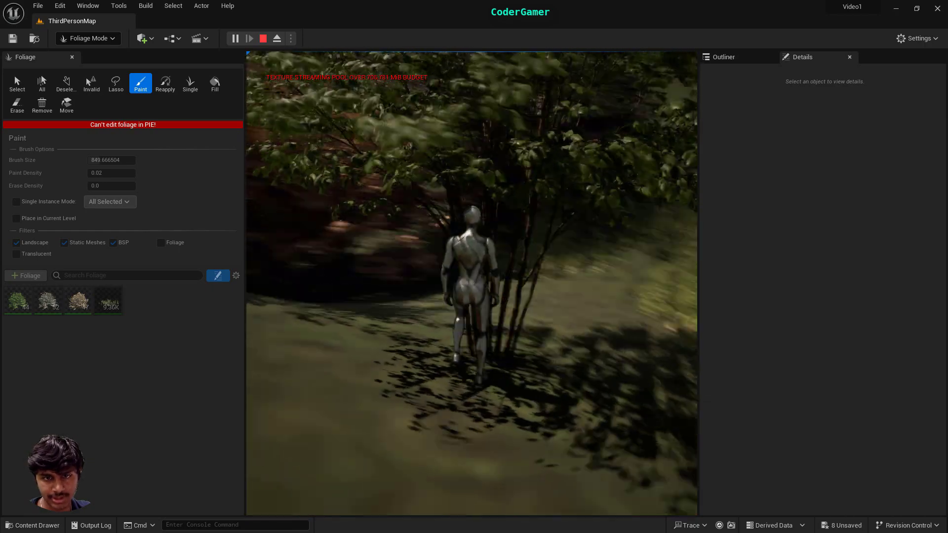
{"action": "key", "text": "w"}
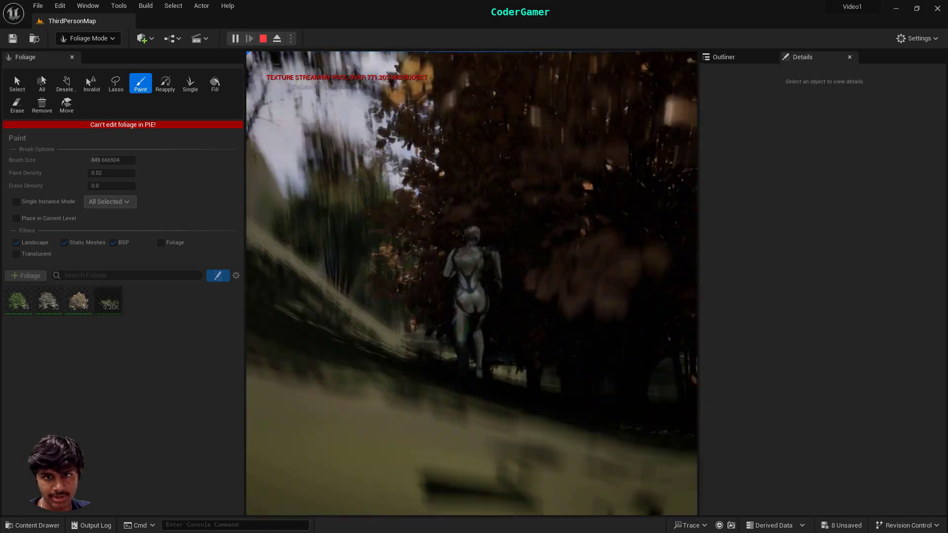
{"action": "key", "text": "w"}
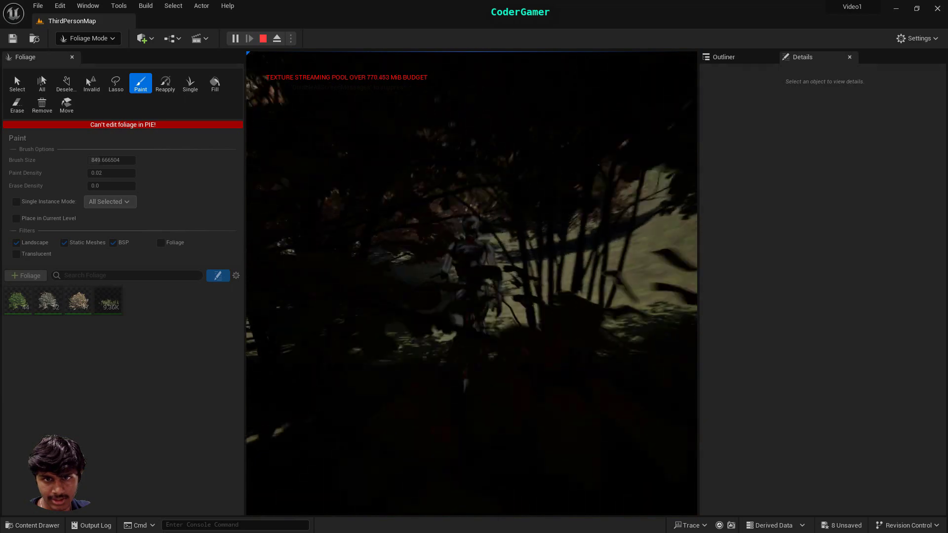
{"action": "key", "text": "w"}
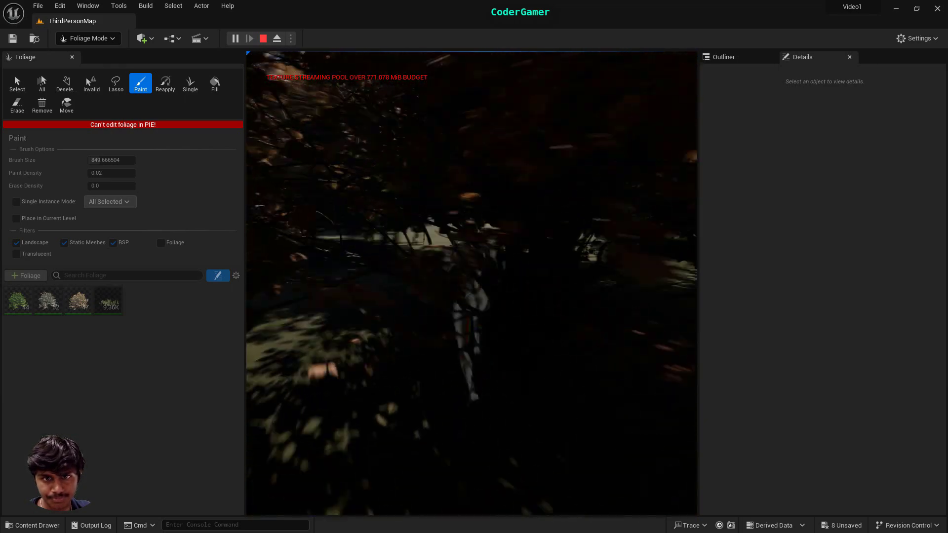
{"action": "key", "text": "w"}
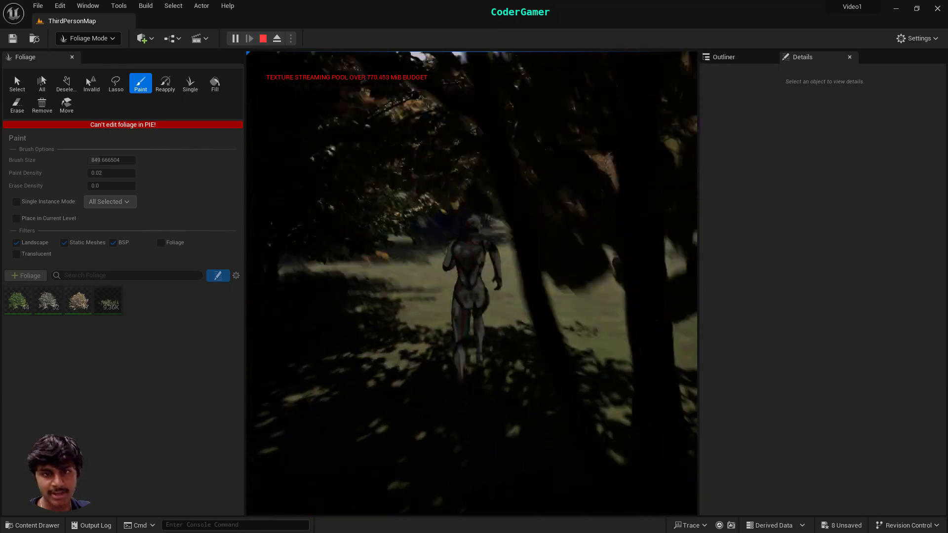
{"action": "key", "text": "w"}
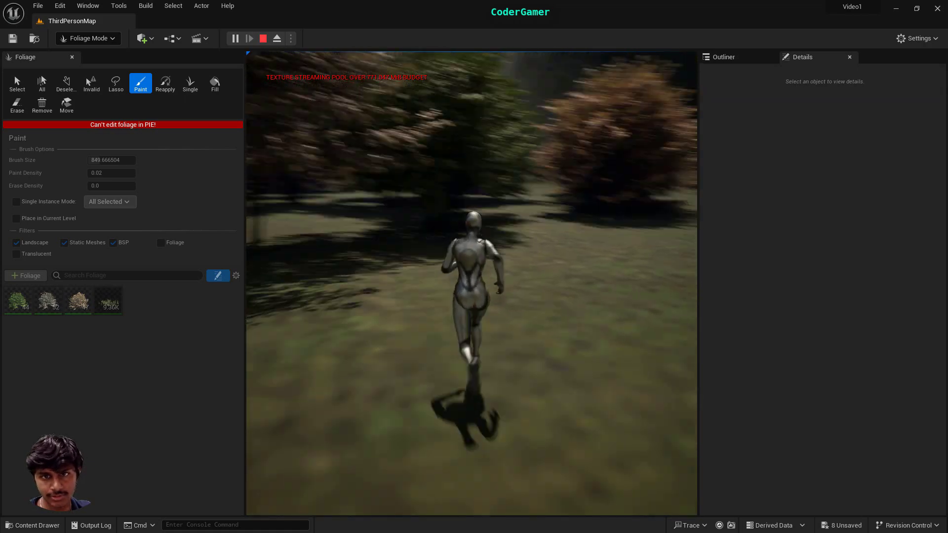
{"action": "key", "text": "grave"}
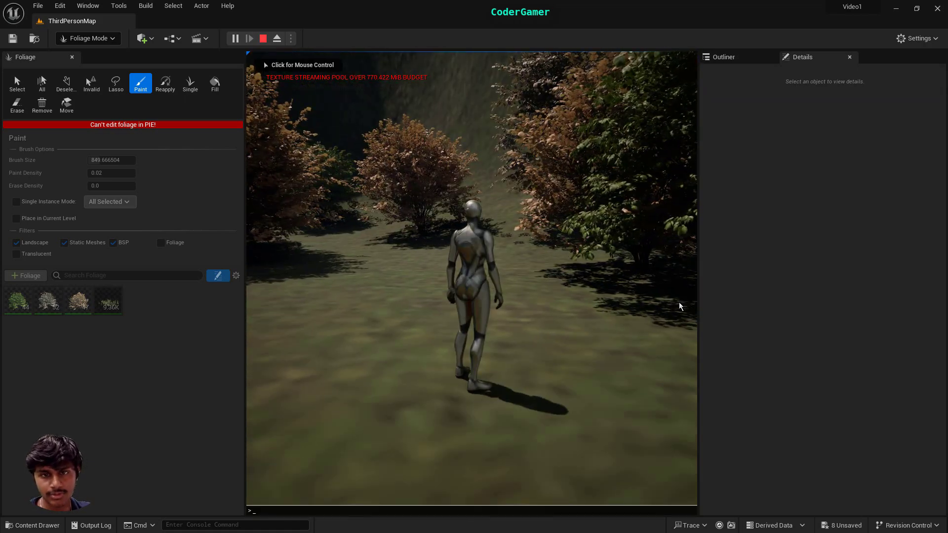
{"action": "key", "text": "Escape"}
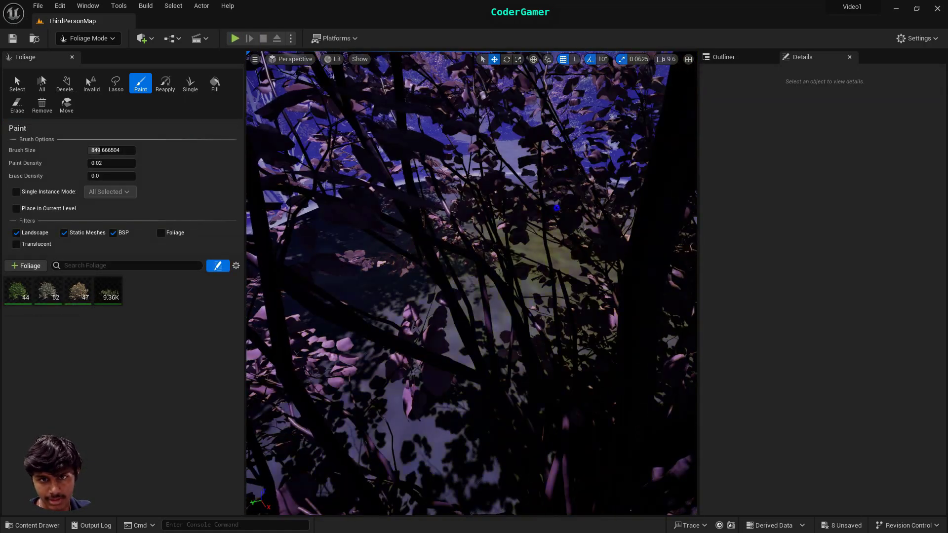
Step: Reduce the foliage brush size to about 462 and fill the open gaps inside the grove with mixed hazel bushes
{"action": "mouse_move", "coordinate": [489, 332]}
{"action": "right_mouse_down"}
{"action": "mouse_move", "coordinate": [553, 266]}
{"action": "mouse_move", "coordinate": [617, 257]}
{"action": "mouse_move", "coordinate": [641, 335]}
{"action": "mouse_move", "coordinate": [641, 275]}
{"action": "mouse_move", "coordinate": [501, 291]}
{"action": "right_mouse_up"}
{"action": "key", "text": "w"}
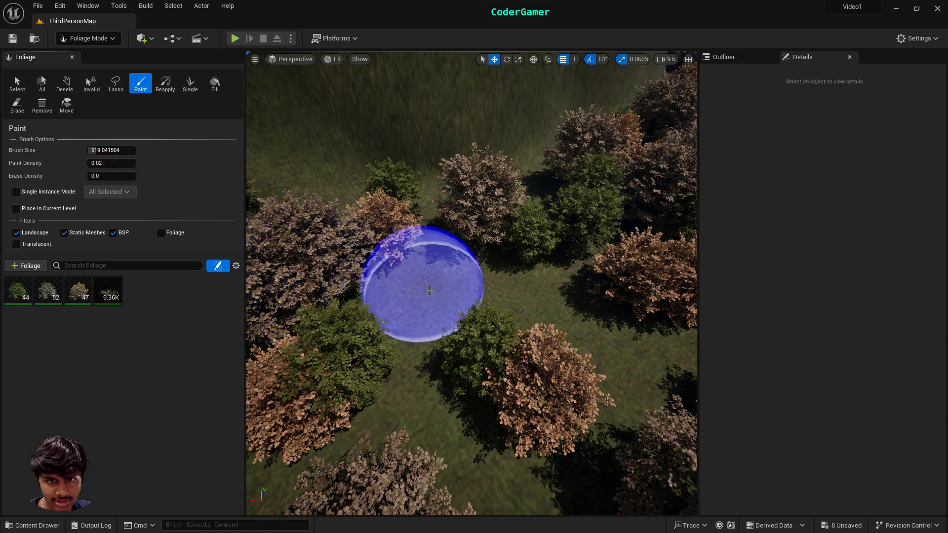
{"action": "mouse_move", "coordinate": [417, 293]}
{"action": "left_mouse_down"}
{"action": "mouse_move", "coordinate": [518, 296]}
{"action": "mouse_move", "coordinate": [438, 391]}
{"action": "mouse_move", "coordinate": [539, 318]}
{"action": "mouse_move", "coordinate": [630, 334]}
{"action": "mouse_move", "coordinate": [383, 323]}
{"action": "mouse_move", "coordinate": [486, 348]}
{"action": "left_mouse_up"}
{"action": "right_click_drag", "start_coordinate": [486, 348], "coordinate": [558, 341]}
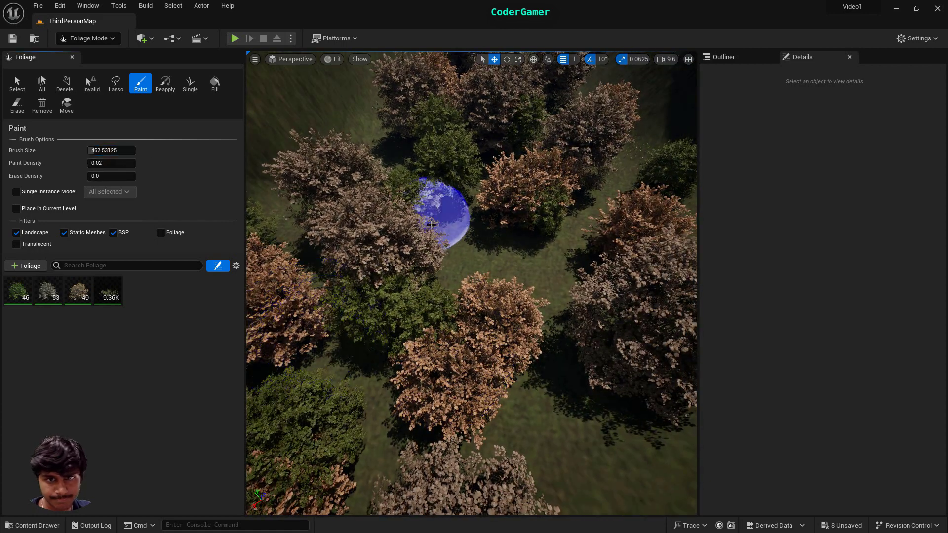
Step: Undo the last bush strokes, reduce the brush size to about 342, and paint a few hazel bushes into the grove's smaller gaps
{"action": "left_click_drag", "start_coordinate": [525, 267], "coordinate": [483, 255]}
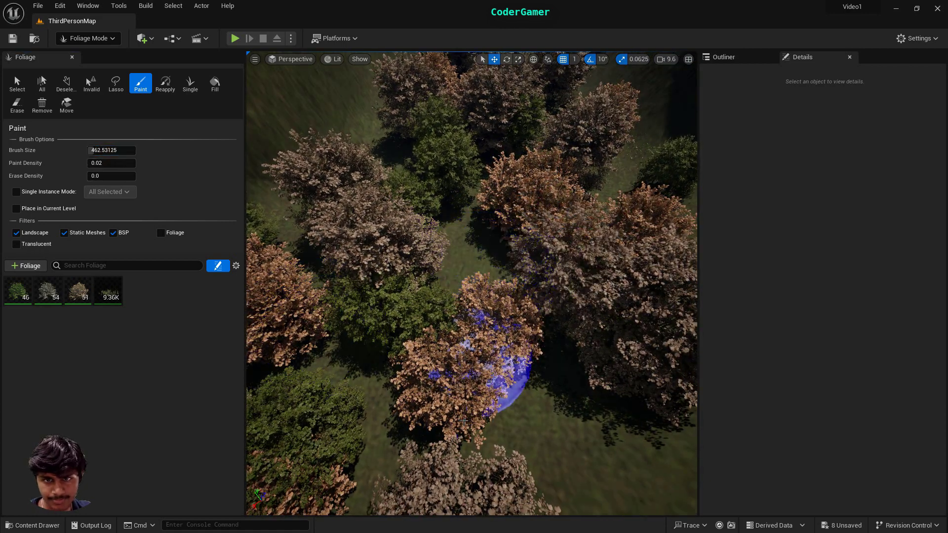
{"action": "key", "text": "ctrl+z"}
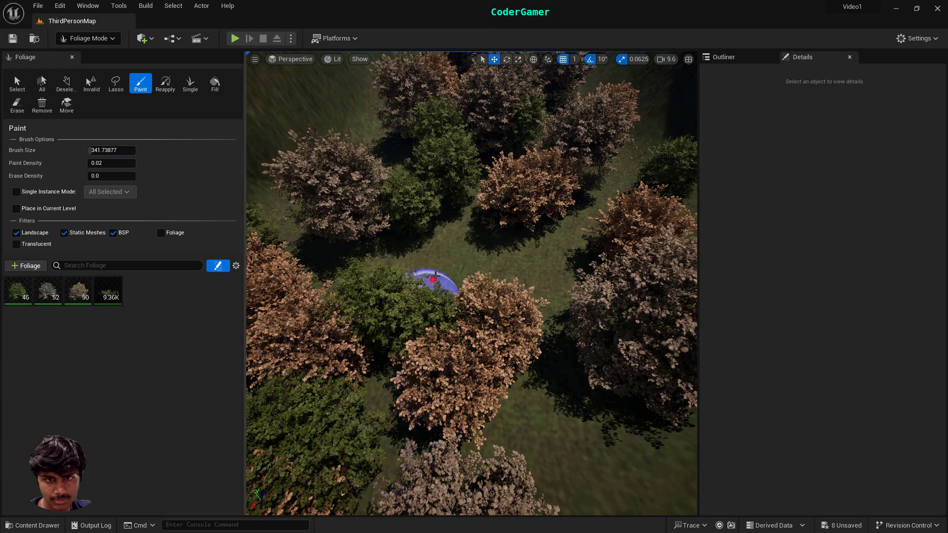
{"action": "mouse_move", "coordinate": [540, 314]}
{"action": "right_mouse_down"}
{"action": "mouse_move", "coordinate": [617, 222]}
{"action": "mouse_move", "coordinate": [627, 307]}
{"action": "mouse_move", "coordinate": [557, 326]}
{"action": "right_mouse_up"}
{"action": "right_click_drag", "start_coordinate": [437, 275], "coordinate": [401, 273]}
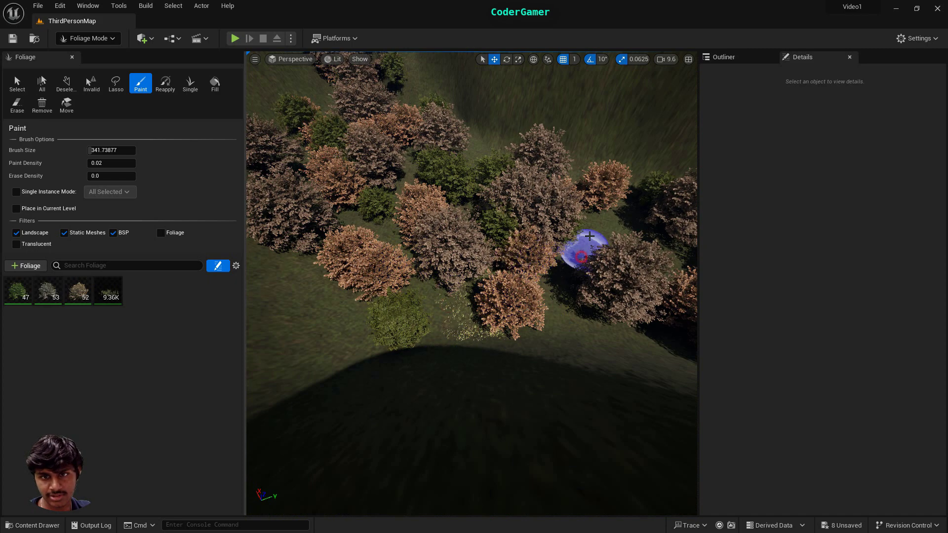
{"action": "right_click_drag", "start_coordinate": [513, 264], "coordinate": [511, 228]}
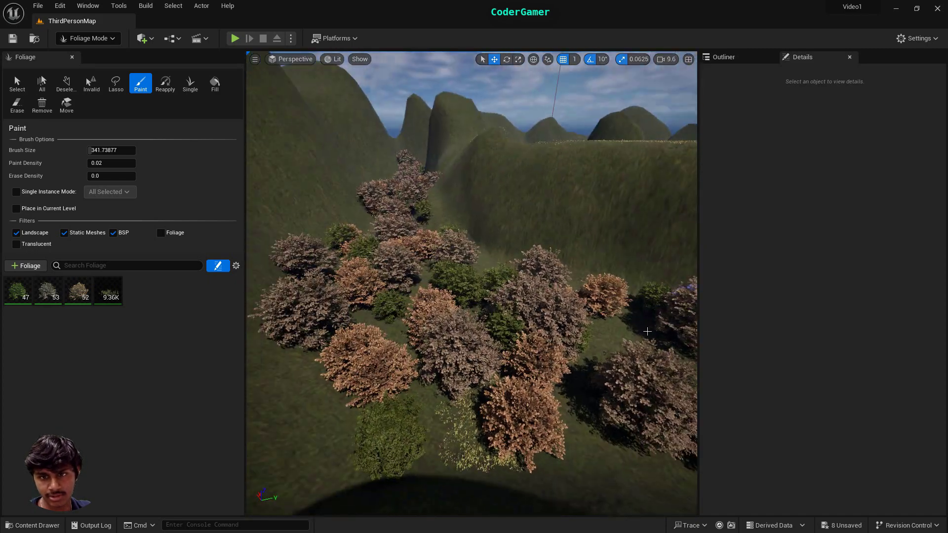
{"action": "mouse_move", "coordinate": [574, 384]}
{"action": "right_mouse_down"}
{"action": "mouse_move", "coordinate": [568, 321]}
{"action": "mouse_move", "coordinate": [575, 454]}
{"action": "right_mouse_up"}
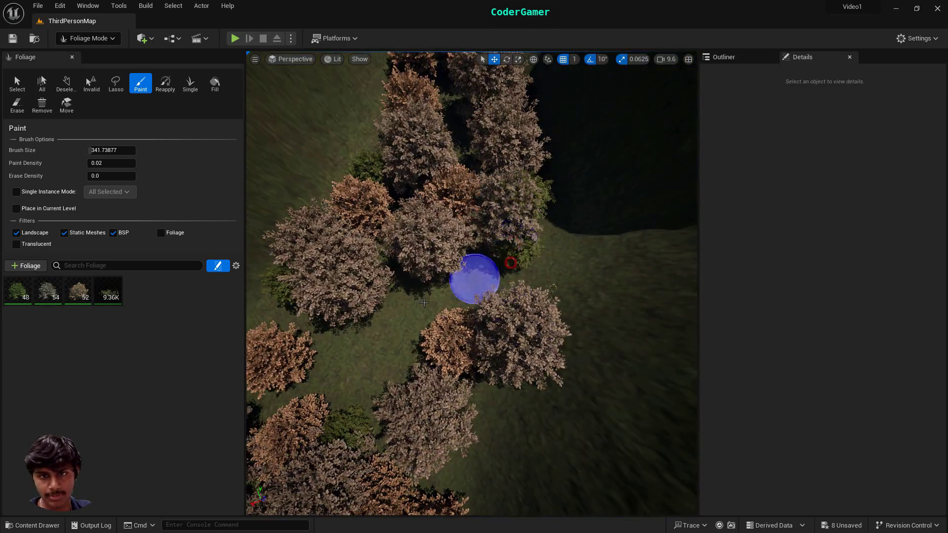
Step: Switch to the Erase tool and remove the large green hazel bush in front of the autumn-toned ones at ground level
{"action": "right_click_drag", "start_coordinate": [391, 348], "coordinate": [380, 281]}
{"action": "key", "text": "w"}
{"action": "key", "text": "w"}
{"action": "key", "text": "w"}
{"action": "key", "text": "w"}
{"action": "key", "text": "w"}
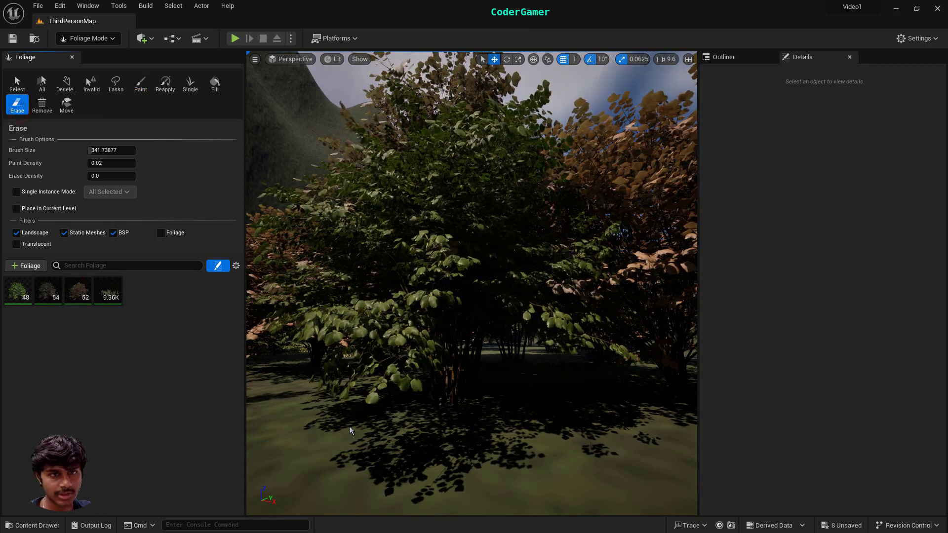
{"action": "left_click", "coordinate": [428, 399]}
{"action": "left_click", "coordinate": [469, 403]}
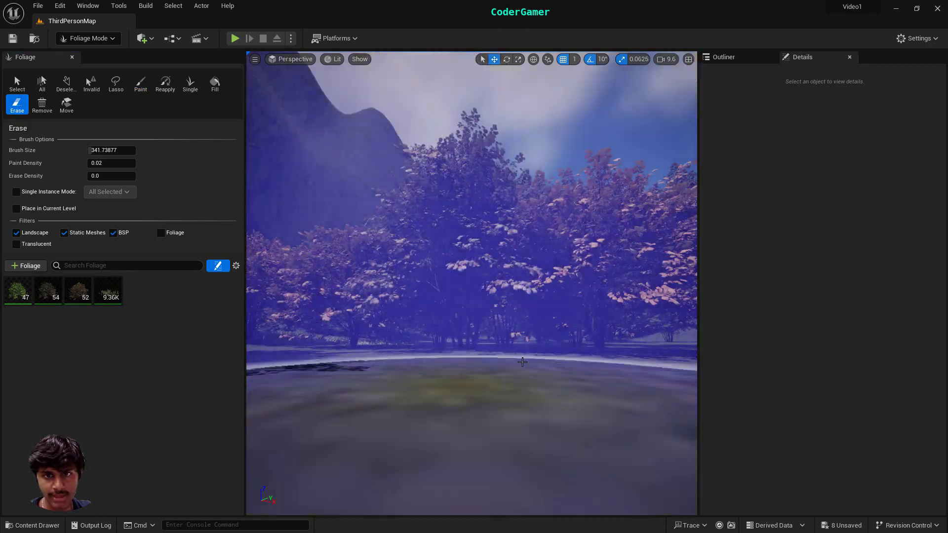
Step: Erase overlapping greyish-brown hazel bushes that crowd the orange-toned and green ones along the grove's edge
{"action": "key", "text": "w"}
{"action": "right_click_drag", "start_coordinate": [478, 430], "coordinate": [425, 474]}
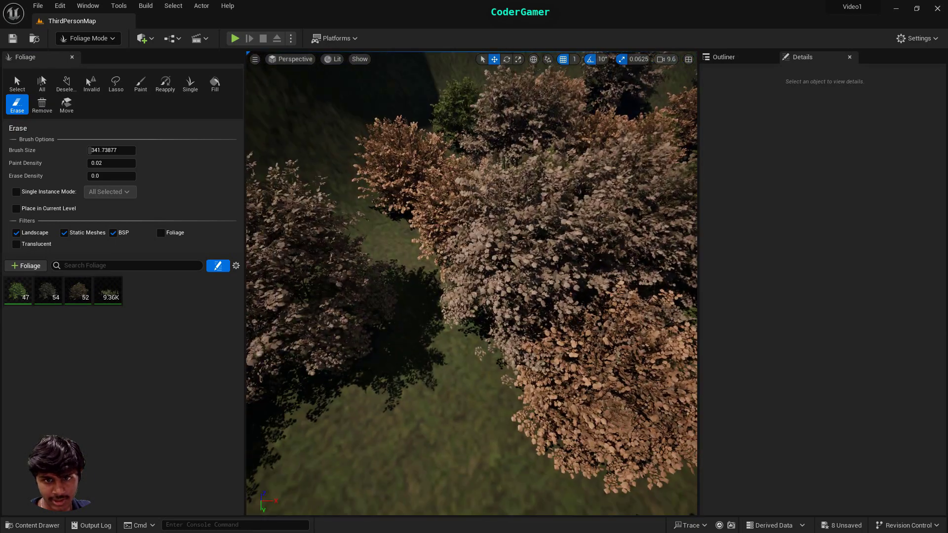
{"action": "right_click_drag", "start_coordinate": [440, 371], "coordinate": [470, 423]}
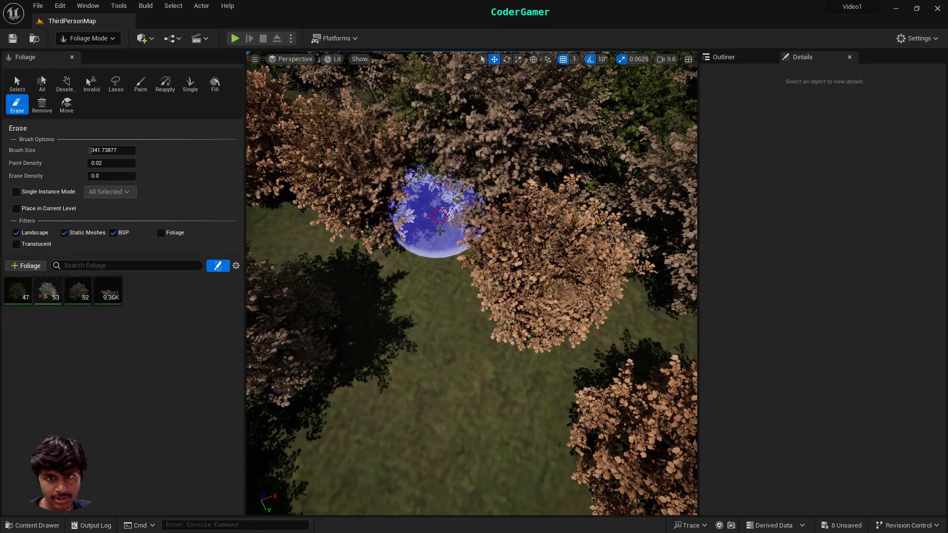
{"action": "right_click_drag", "start_coordinate": [472, 311], "coordinate": [480, 262]}
{"action": "left_click", "coordinate": [448, 250]}
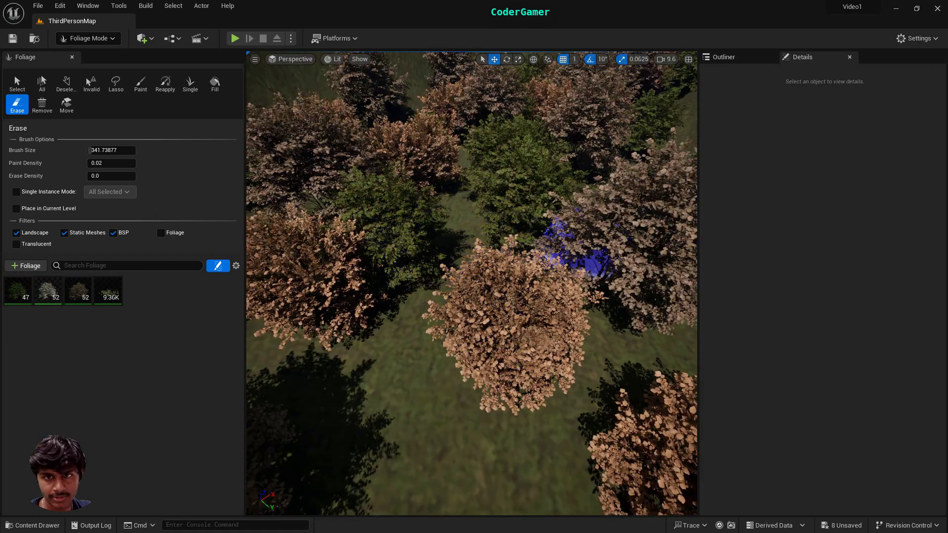
Step: Thin out the greyish-brown hazel bushes in the narrow valley, erasing those that cover the orange-toned ones at the hillside's foot
{"action": "mouse_move", "coordinate": [619, 259]}
{"action": "right_mouse_down"}
{"action": "mouse_move", "coordinate": [612, 168]}
{"action": "mouse_move", "coordinate": [401, 407]}
{"action": "right_mouse_up"}
{"action": "right_click_drag", "start_coordinate": [515, 142], "coordinate": [467, 129]}
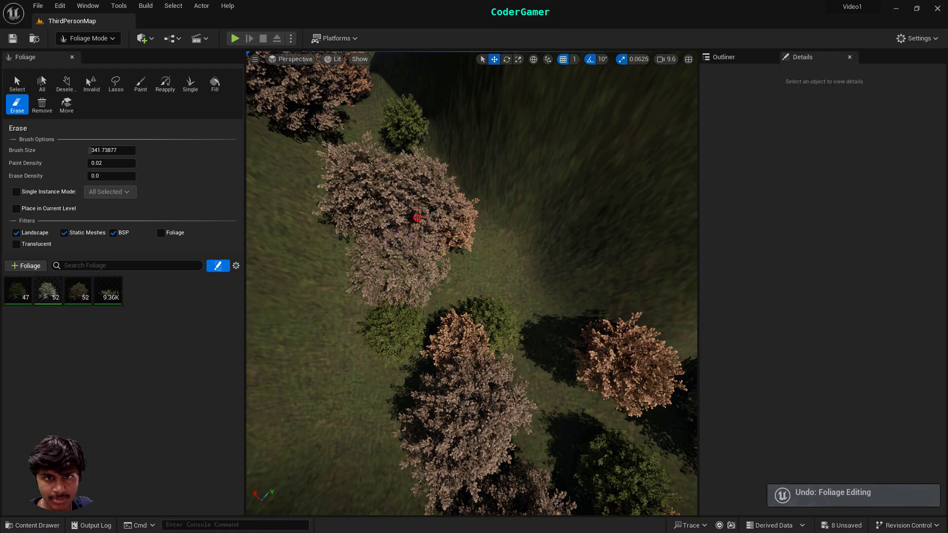
{"action": "right_click_drag", "start_coordinate": [535, 266], "coordinate": [534, 197]}
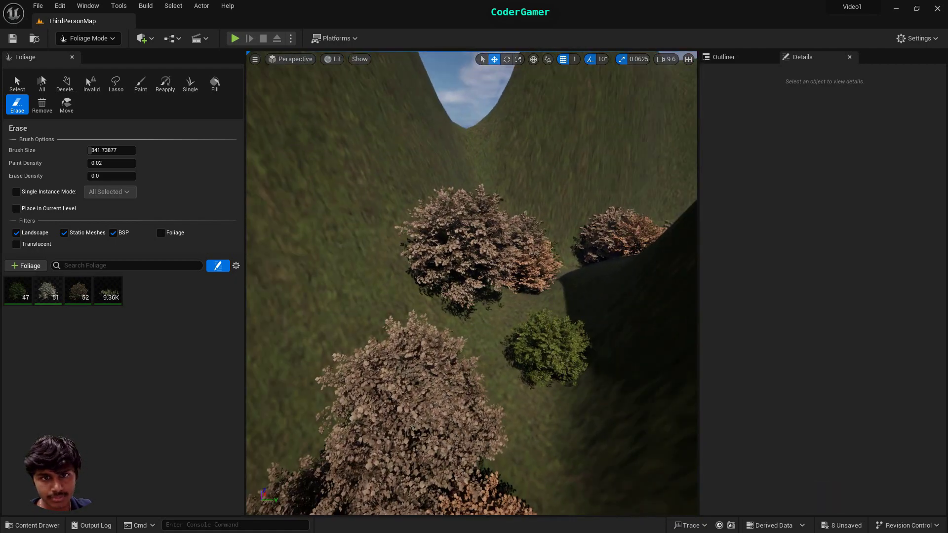
{"action": "mouse_move", "coordinate": [496, 316]}
{"action": "right_mouse_down"}
{"action": "mouse_move", "coordinate": [499, 286]}
{"action": "mouse_move", "coordinate": [508, 310]}
{"action": "right_mouse_up"}
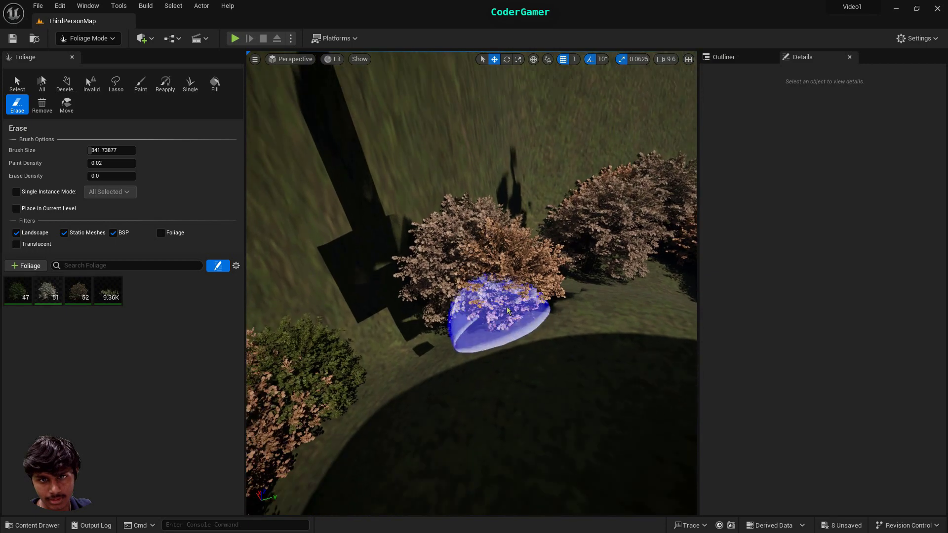
{"action": "right_click_drag", "start_coordinate": [589, 311], "coordinate": [593, 260]}
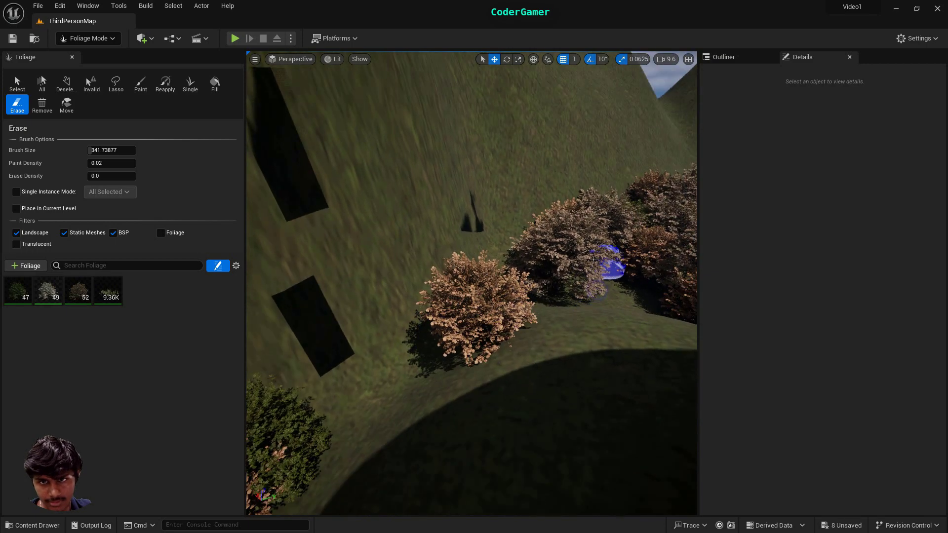
Step: Erase greyish-brown hazel bushes in the dense grove near the river, undoing the removal that opens too large a gap
{"action": "mouse_move", "coordinate": [565, 311]}
{"action": "right_mouse_down"}
{"action": "mouse_move", "coordinate": [564, 276]}
{"action": "mouse_move", "coordinate": [494, 326]}
{"action": "mouse_move", "coordinate": [449, 285]}
{"action": "mouse_move", "coordinate": [457, 289]}
{"action": "mouse_move", "coordinate": [472, 268]}
{"action": "right_mouse_up"}
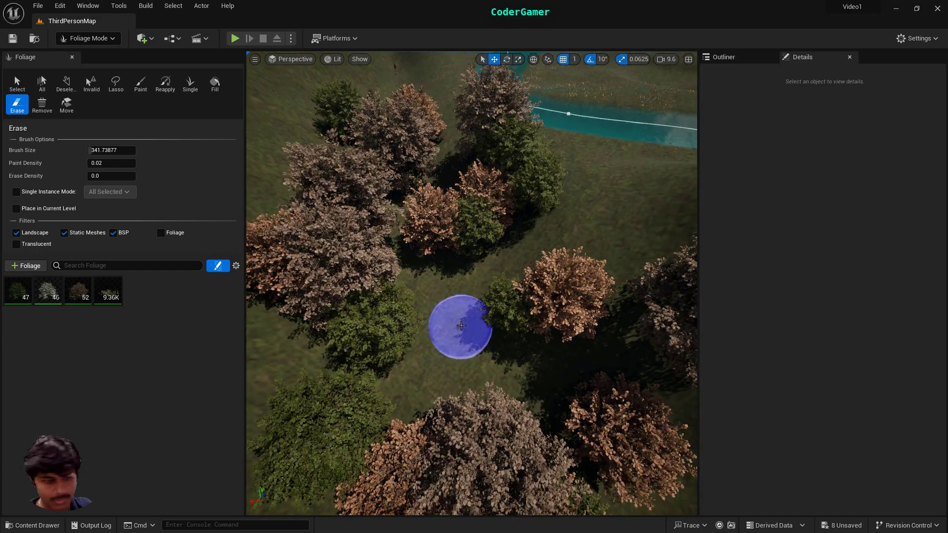
{"action": "key", "text": "ctrl+z"}
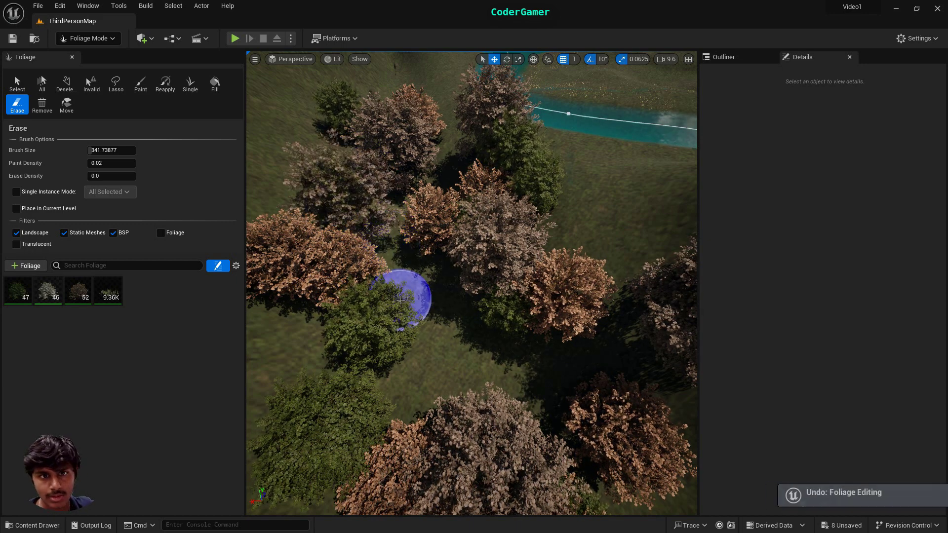
{"action": "right_click_drag", "start_coordinate": [401, 300], "coordinate": [374, 186]}
Step: Switch to the Paint tool with only the orange-toned hazel active and add bushes in the cleared gaps and at the grove's edge
{"action": "left_click", "coordinate": [443, 204]}
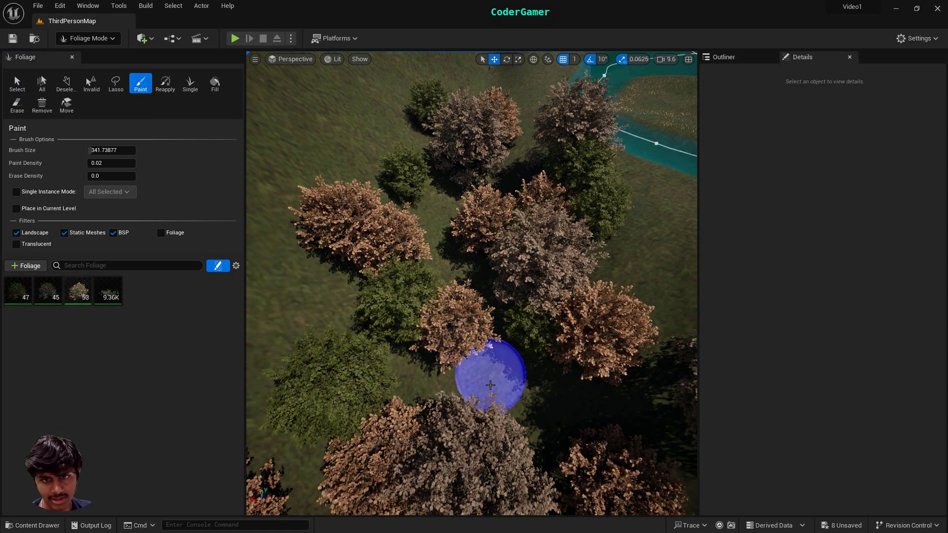
{"action": "right_click_drag", "start_coordinate": [494, 383], "coordinate": [573, 391]}
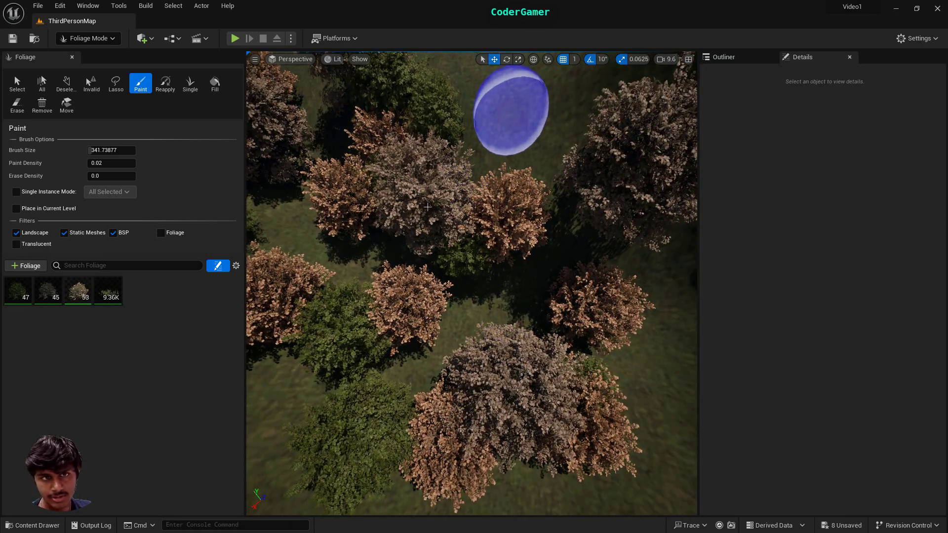
{"action": "mouse_move", "coordinate": [427, 207]}
{"action": "right_mouse_down"}
{"action": "mouse_move", "coordinate": [440, 193]}
{"action": "mouse_move", "coordinate": [504, 218]}
{"action": "right_mouse_up"}
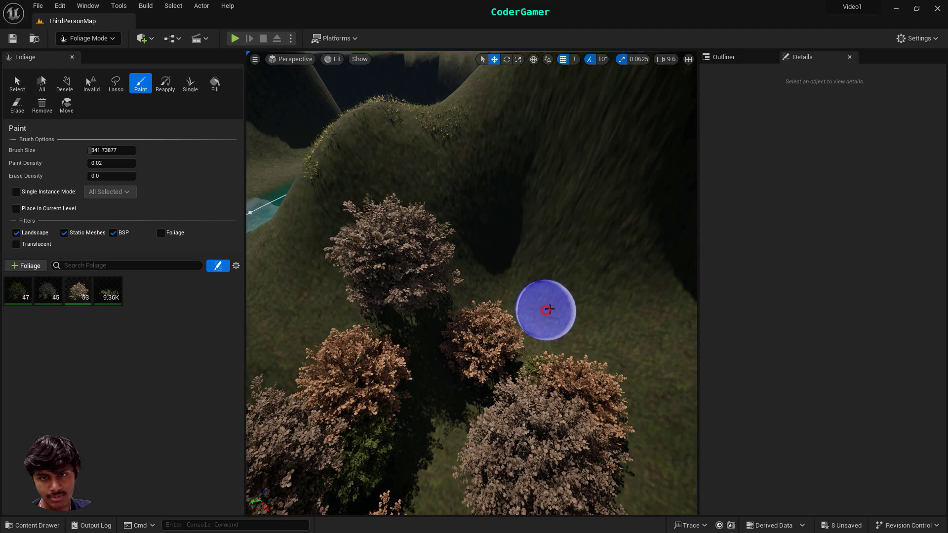
{"action": "left_click", "coordinate": [635, 318]}
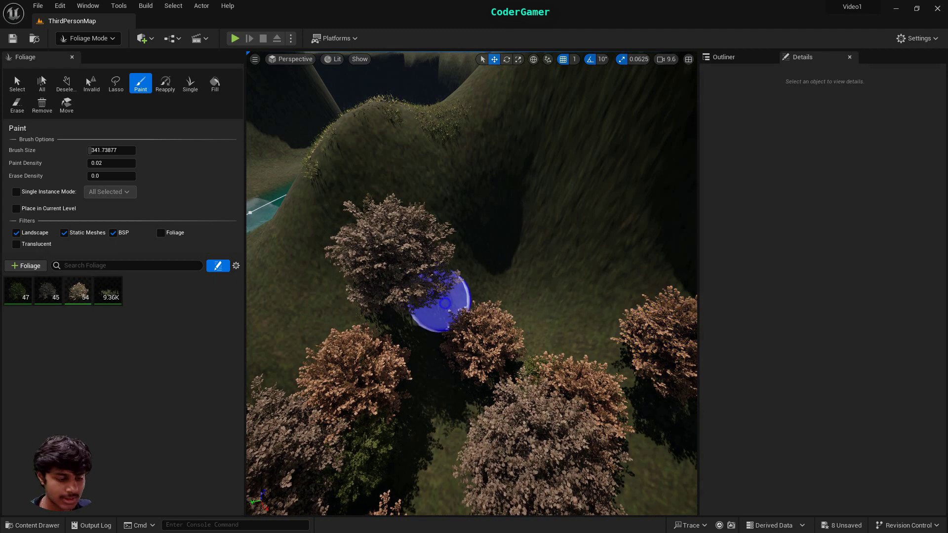
Step: Paint more orange-toned hazel bushes around the foot of the hill where the two valleys meet
{"action": "mouse_move", "coordinate": [445, 303]}
{"action": "right_mouse_down"}
{"action": "mouse_move", "coordinate": [427, 257]}
{"action": "mouse_move", "coordinate": [432, 316]}
{"action": "mouse_move", "coordinate": [543, 314]}
{"action": "right_mouse_up"}
{"action": "left_click", "coordinate": [493, 265]}
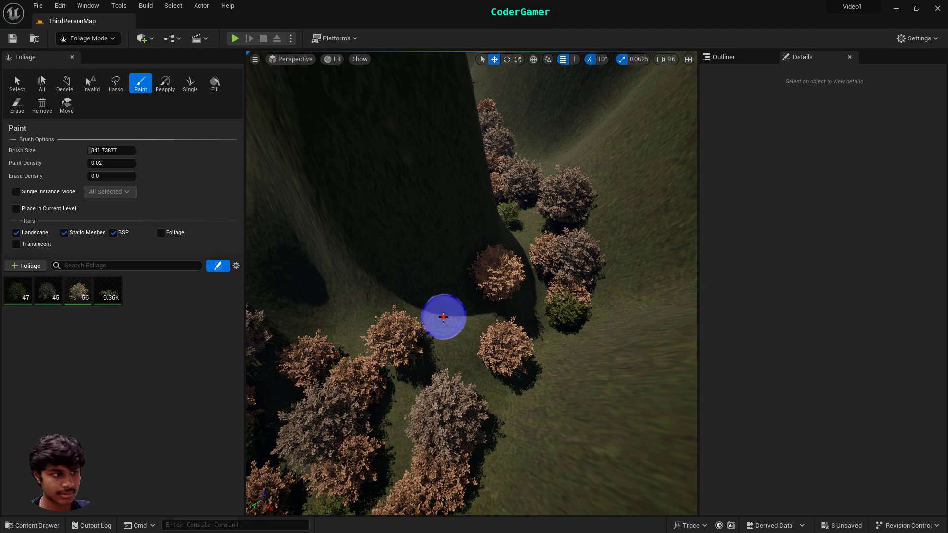
{"action": "left_click", "coordinate": [447, 306]}
{"action": "mouse_move", "coordinate": [561, 360]}
{"action": "right_mouse_down"}
{"action": "mouse_move", "coordinate": [558, 296]}
{"action": "mouse_move", "coordinate": [391, 254]}
{"action": "right_mouse_up"}
{"action": "left_click", "coordinate": [335, 302]}
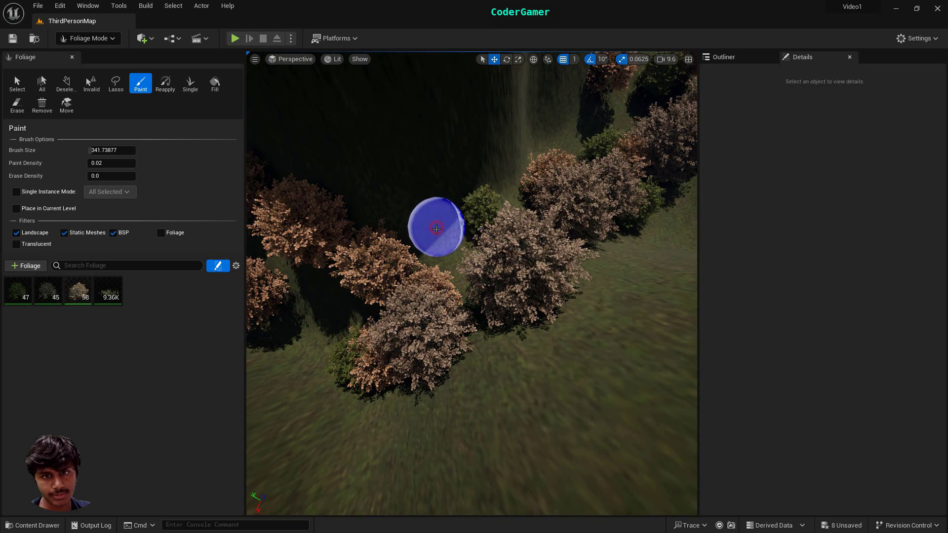
Step: Add single orange-toned hazel bushes to the open spots along the valley's shaded side and the grove's outer edge
{"action": "right_click_drag", "start_coordinate": [539, 402], "coordinate": [538, 341]}
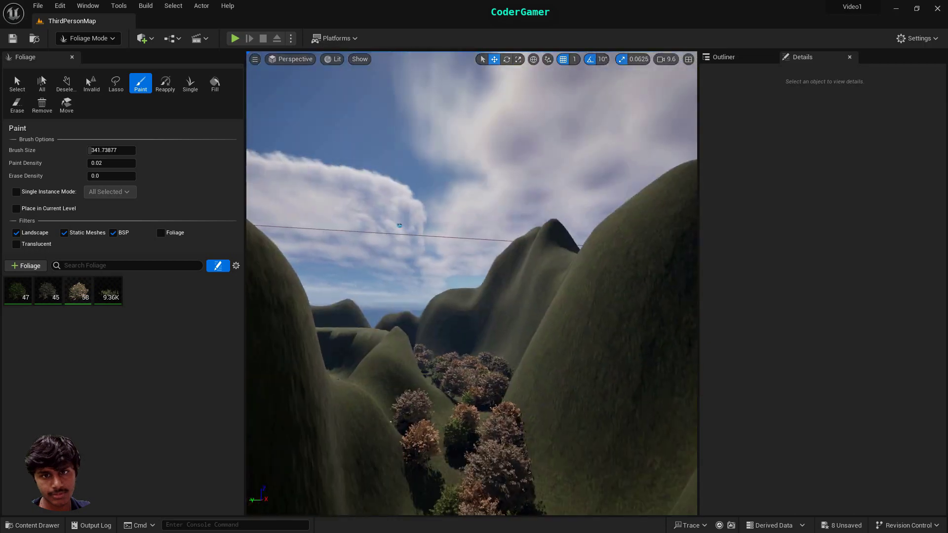
{"action": "right_click_drag", "start_coordinate": [399, 225], "coordinate": [438, 334]}
{"action": "left_click", "coordinate": [438, 255]}
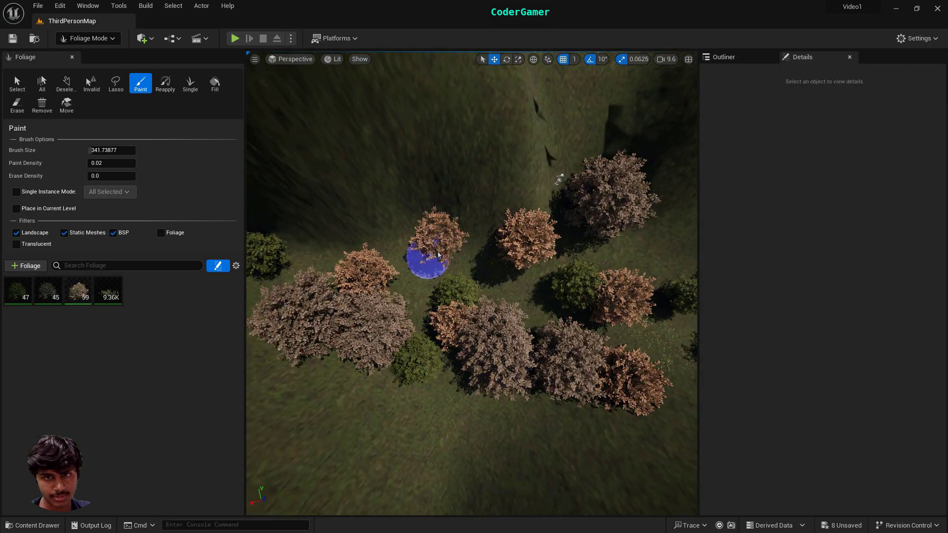
{"action": "right_click_drag", "start_coordinate": [577, 314], "coordinate": [579, 188]}
{"action": "right_click_drag", "start_coordinate": [457, 197], "coordinate": [456, 266]}
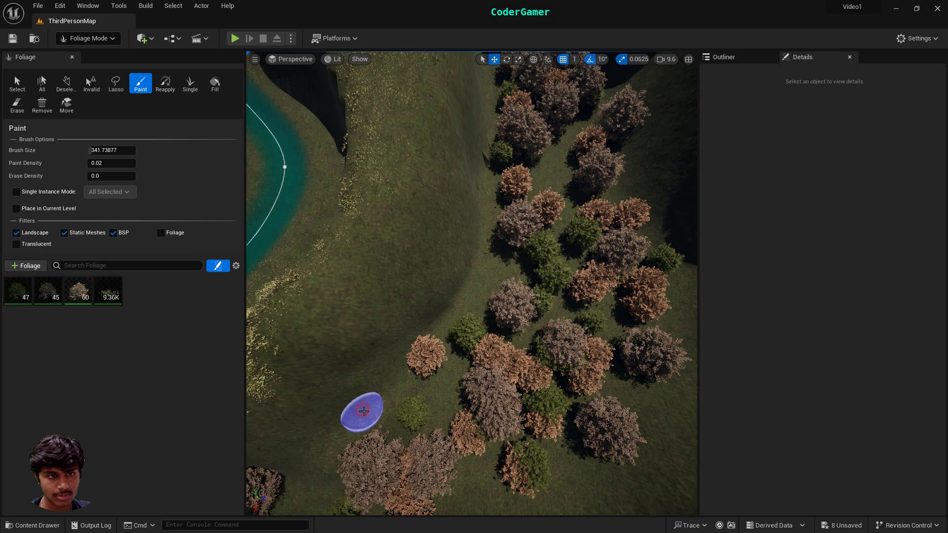
Step: Switch to the Erase tool with only FT_CommonHazel_Field_01_PP active and remove greyish-brown bushes from the dense cluster
{"action": "mouse_move", "coordinate": [442, 422]}
{"action": "right_mouse_down"}
{"action": "mouse_move", "coordinate": [443, 355]}
{"action": "mouse_move", "coordinate": [443, 422]}
{"action": "right_mouse_up"}
{"action": "key", "text": "w"}
{"action": "mouse_move", "coordinate": [320, 355]}
{"action": "right_mouse_down"}
{"action": "mouse_move", "coordinate": [321, 316]}
{"action": "mouse_move", "coordinate": [320, 356]}
{"action": "right_mouse_up"}
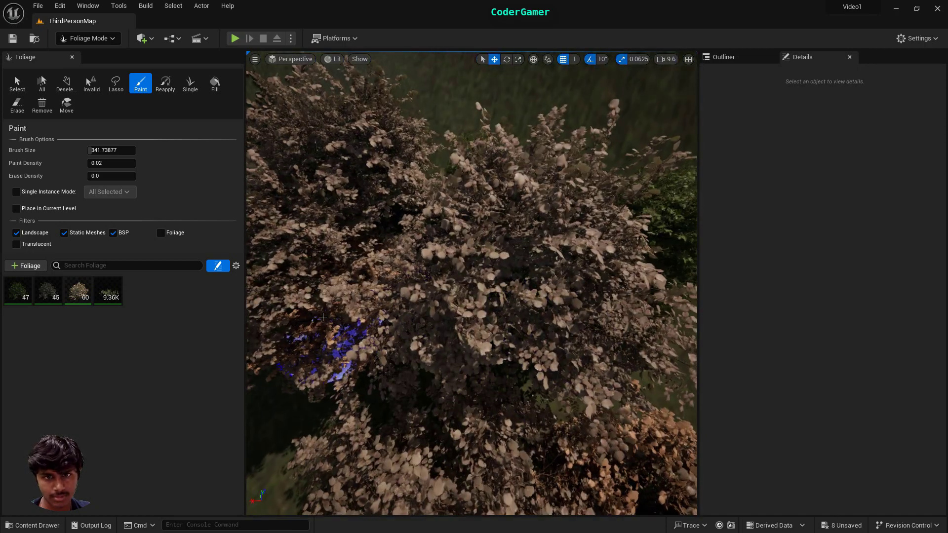
{"action": "left_click", "coordinate": [45, 290]}
{"action": "scroll", "coordinate": [45, 290], "scroll_direction": "down", "scroll_amount": 2}
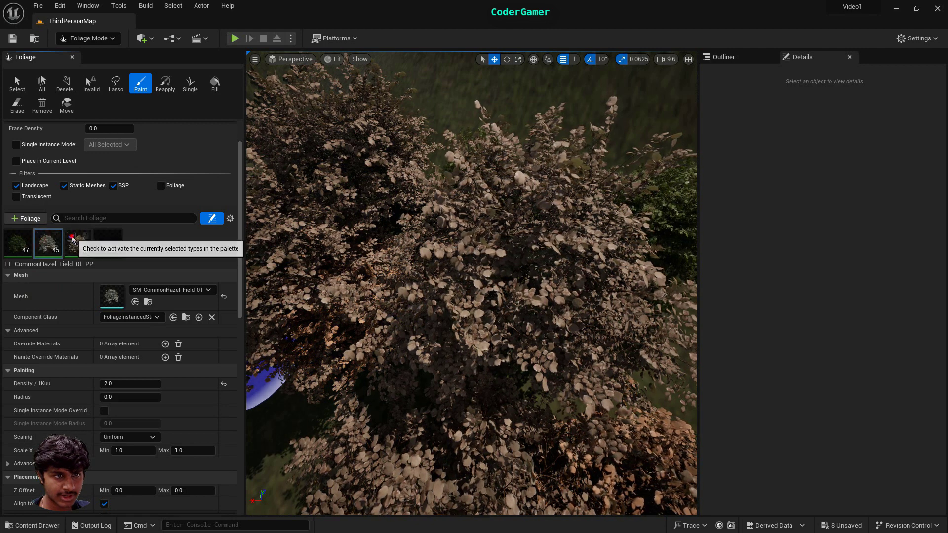
{"action": "left_click", "coordinate": [18, 105]}
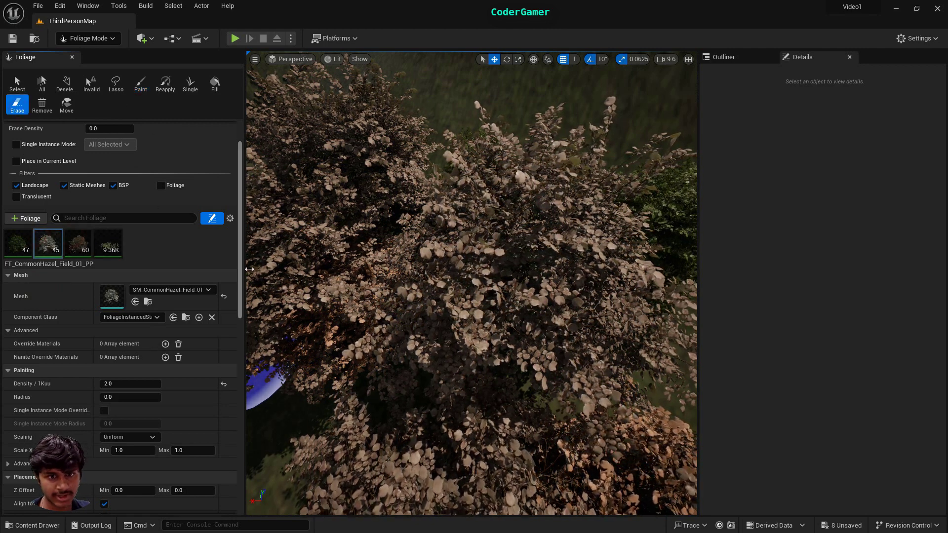
{"action": "scroll", "coordinate": [319, 341], "scroll_direction": "down", "scroll_amount": 3}
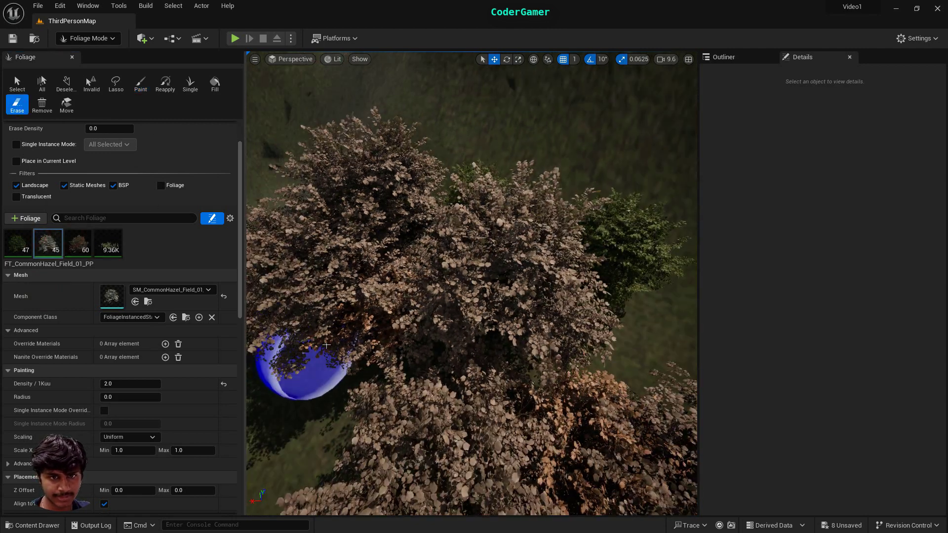
{"action": "left_click_drag", "start_coordinate": [327, 345], "coordinate": [343, 354]}
{"action": "left_click", "coordinate": [383, 242]}
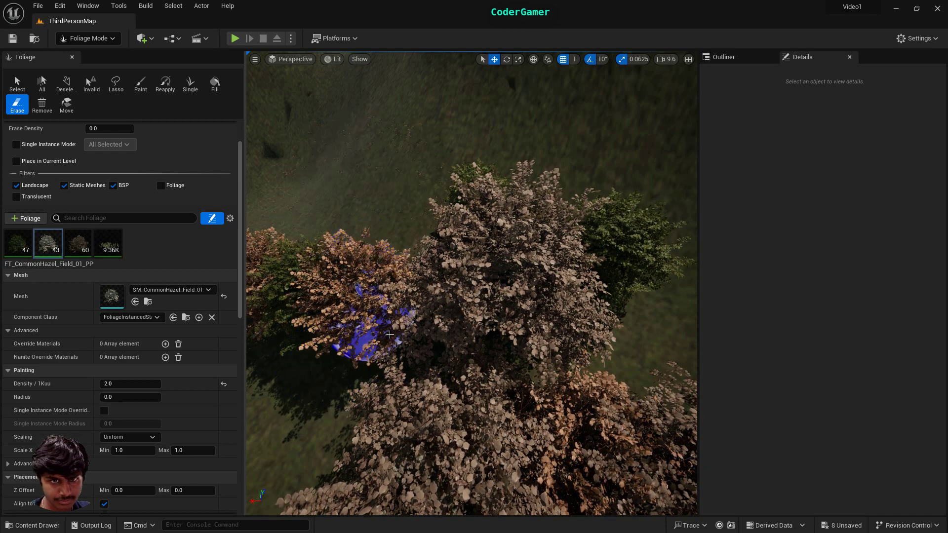
Step: Undo the last erasure of a greyish-brown hazel bush in the cluster
{"action": "right_click_drag", "start_coordinate": [377, 331], "coordinate": [328, 306]}
{"action": "key", "text": "ctrl+z"}
{"action": "mouse_move", "coordinate": [378, 335]}
{"action": "right_mouse_down"}
{"action": "mouse_move", "coordinate": [378, 297]}
{"action": "mouse_move", "coordinate": [378, 385]}
{"action": "right_mouse_up"}
{"action": "right_click_drag", "start_coordinate": [634, 359], "coordinate": [635, 316]}
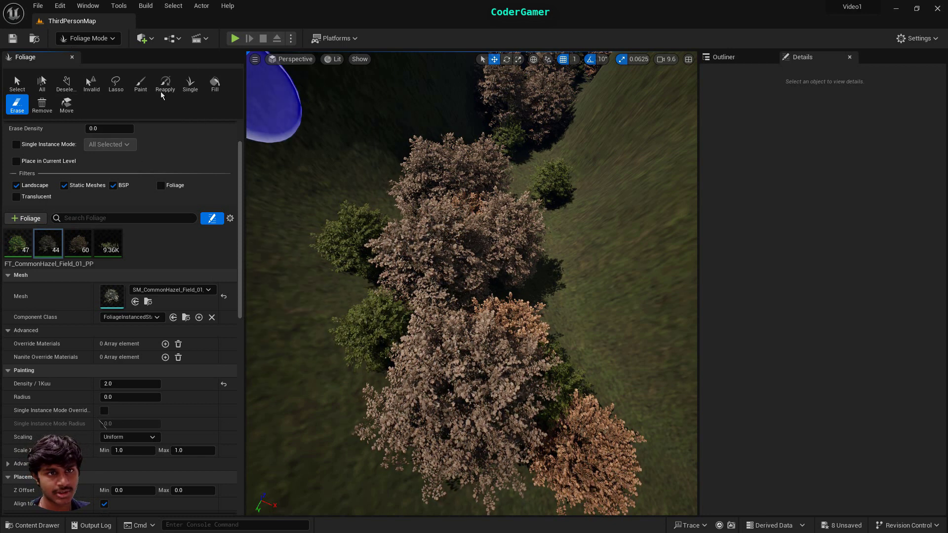
Step: Switch to the Paint tool with only the green hazel active and place a bush on the open ground beside the cluster
{"action": "left_click", "coordinate": [140, 84]}
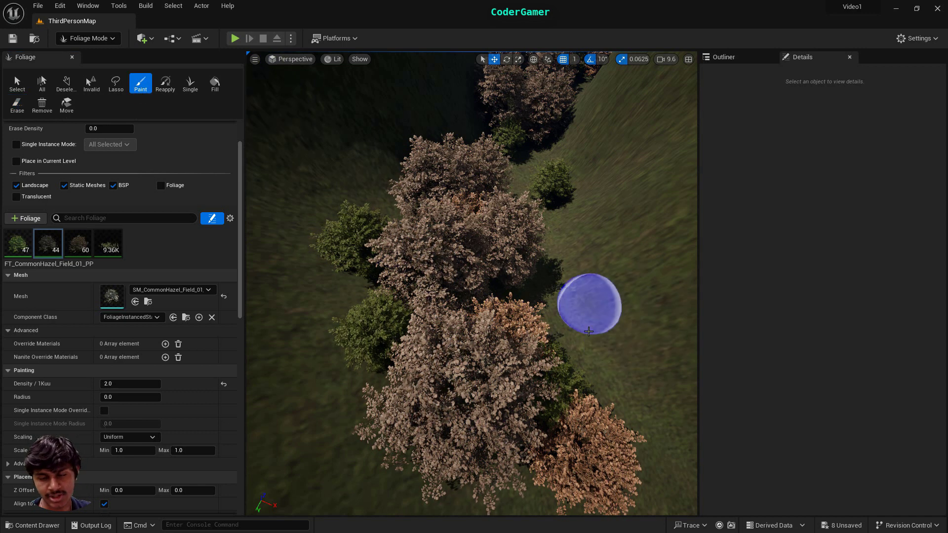
{"action": "right_click_drag", "start_coordinate": [575, 306], "coordinate": [454, 234]}
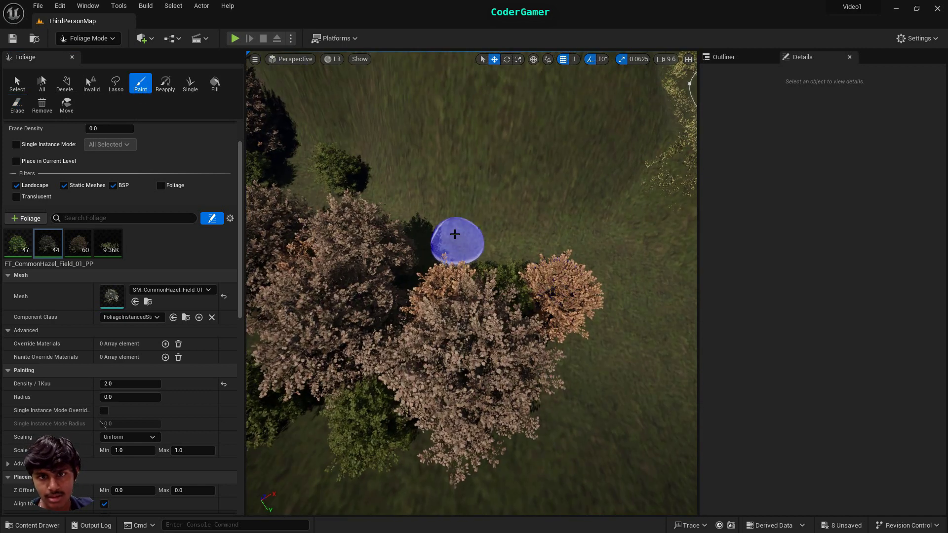
{"action": "left_click", "coordinate": [639, 249]}
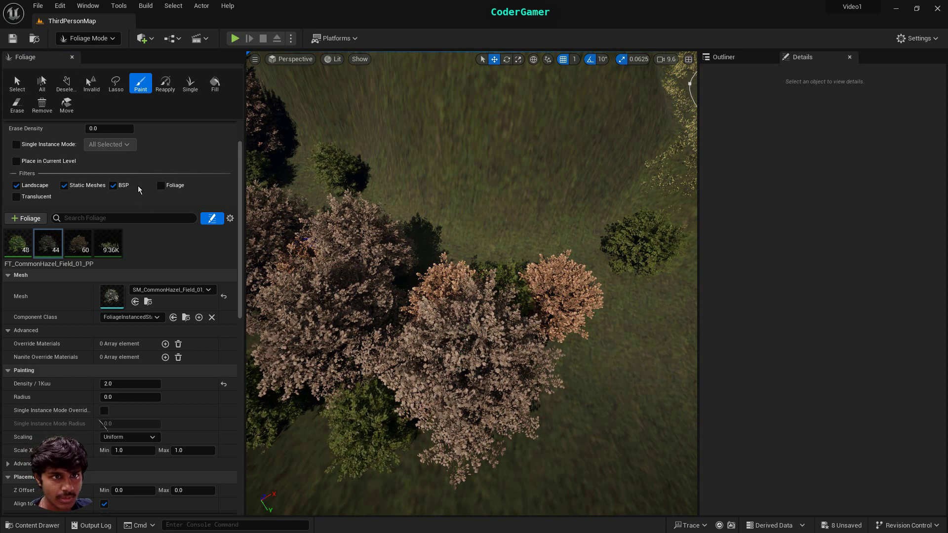
Step: Set the paint density to 0.13 and paint several green hazel bushes around the autumn-toned cluster's outer edge
{"action": "scroll", "coordinate": [137, 185], "scroll_direction": "up", "scroll_amount": 2}
{"action": "left_click", "coordinate": [487, 233]}
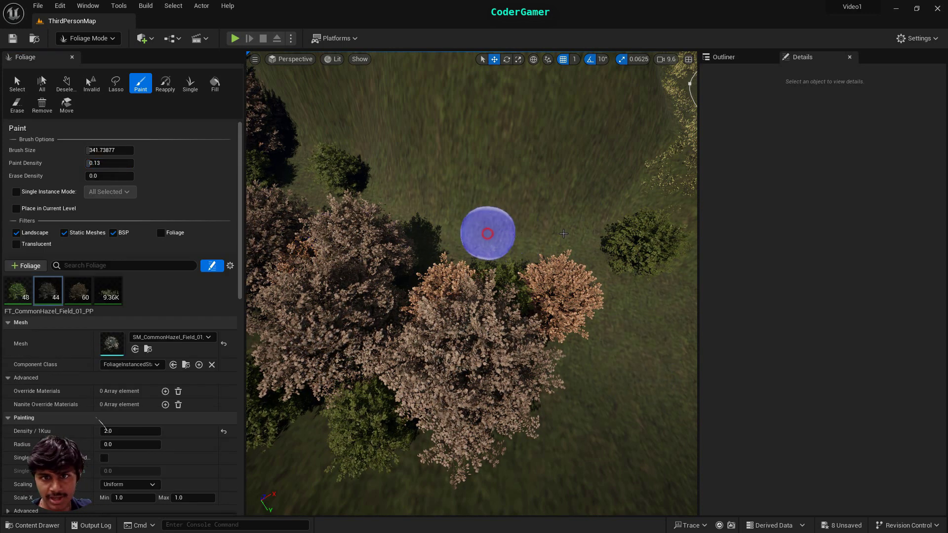
{"action": "left_click", "coordinate": [626, 218]}
{"action": "left_click", "coordinate": [635, 345]}
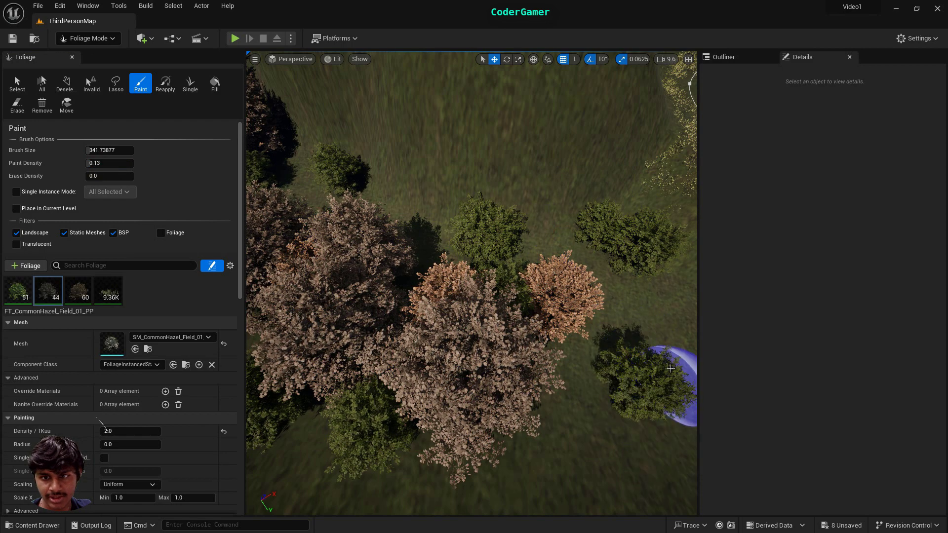
{"action": "left_click", "coordinate": [673, 308]}
Step: Paint green hazel bushes into the gaps between the autumn-toned bushes along the shaded valley
{"action": "mouse_move", "coordinate": [496, 327]}
{"action": "right_mouse_down"}
{"action": "mouse_move", "coordinate": [495, 217]}
{"action": "mouse_move", "coordinate": [495, 327]}
{"action": "right_mouse_up"}
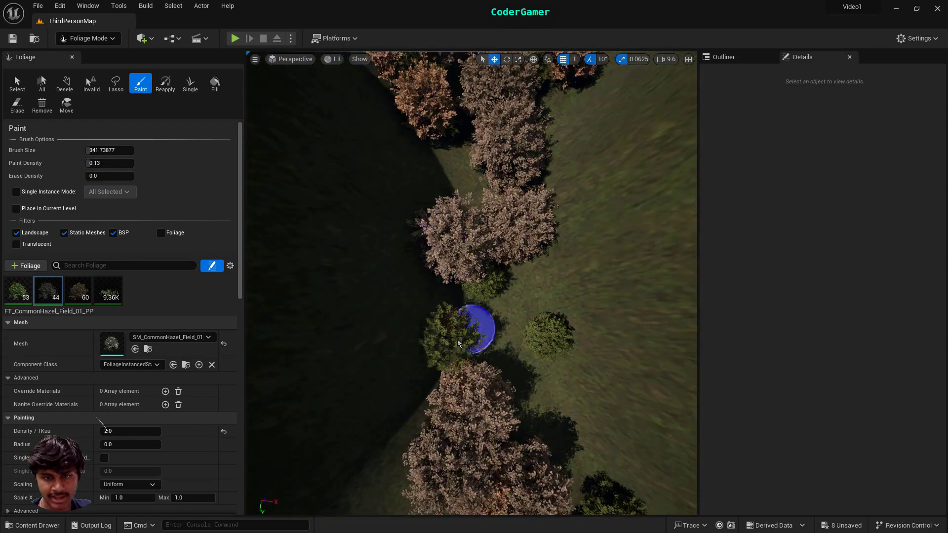
{"action": "left_click", "coordinate": [448, 172]}
{"action": "mouse_move", "coordinate": [448, 171]}
{"action": "right_mouse_down"}
{"action": "mouse_move", "coordinate": [454, 74]}
{"action": "mouse_move", "coordinate": [415, 98]}
{"action": "mouse_move", "coordinate": [425, 247]}
{"action": "right_mouse_up"}
{"action": "left_click", "coordinate": [663, 377]}
{"action": "scroll", "coordinate": [526, 233], "scroll_direction": "down", "scroll_amount": 4}
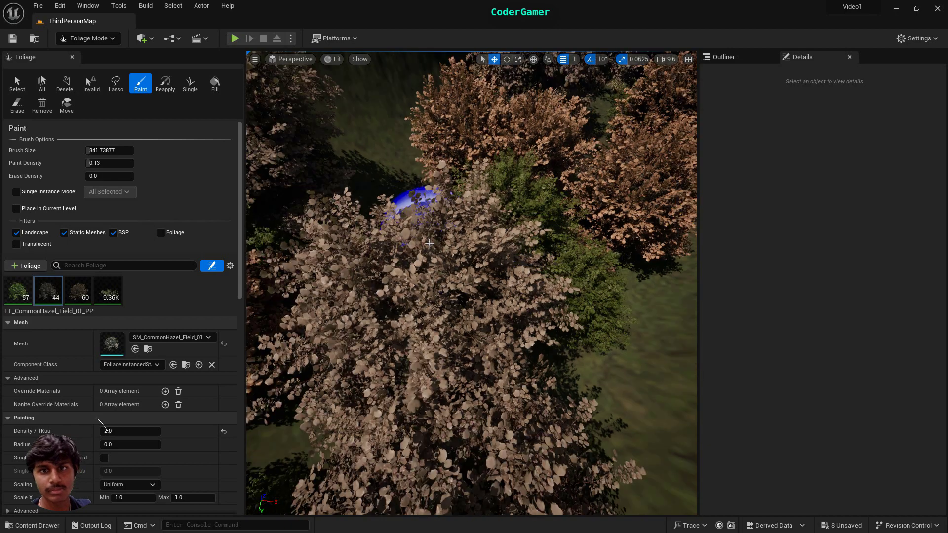
Step: Fill the openings in the middle of the grove with more green hazel bushes
{"action": "left_click", "coordinate": [386, 155]}
{"action": "mouse_move", "coordinate": [566, 267]}
{"action": "right_mouse_down"}
{"action": "mouse_move", "coordinate": [637, 193]}
{"action": "mouse_move", "coordinate": [647, 232]}
{"action": "mouse_move", "coordinate": [627, 138]}
{"action": "mouse_move", "coordinate": [612, 237]}
{"action": "mouse_move", "coordinate": [584, 251]}
{"action": "right_mouse_up"}
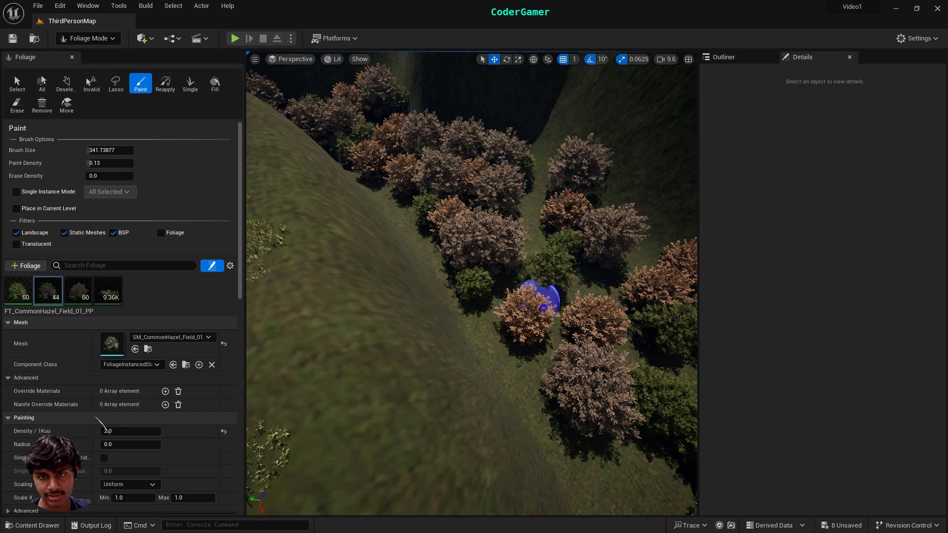
{"action": "right_click_drag", "start_coordinate": [540, 299], "coordinate": [627, 282]}
{"action": "left_click", "coordinate": [541, 223]}
{"action": "left_click", "coordinate": [547, 228]}
Step: Add a green hazel bush to an empty spot among the autumn-toned bushes farther along the valley
{"action": "right_click_drag", "start_coordinate": [549, 233], "coordinate": [642, 227]}
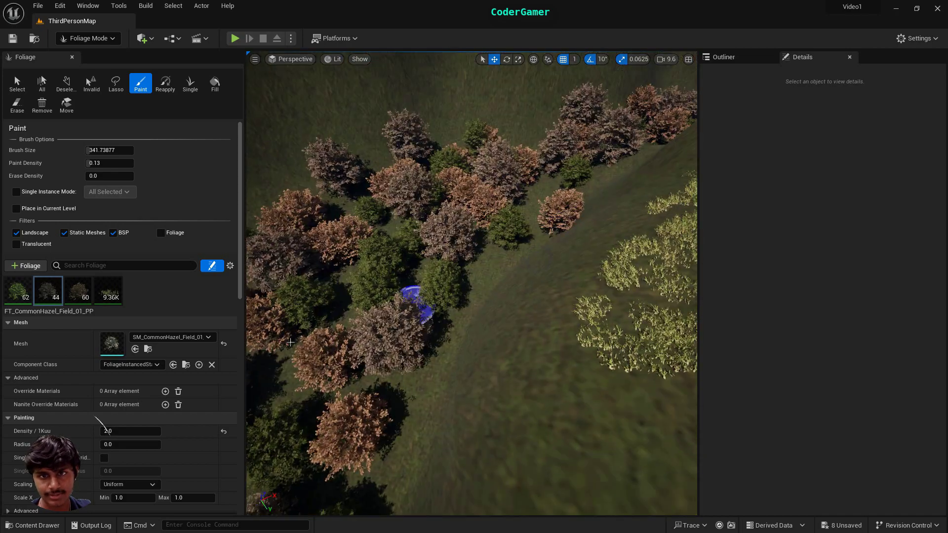
{"action": "right_click_drag", "start_coordinate": [291, 342], "coordinate": [394, 364]}
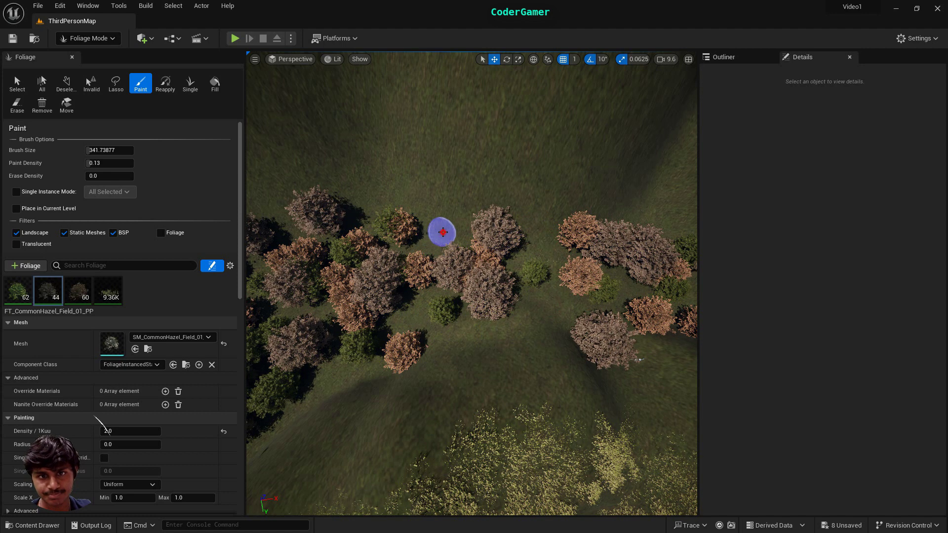
{"action": "right_click_drag", "start_coordinate": [466, 230], "coordinate": [554, 244]}
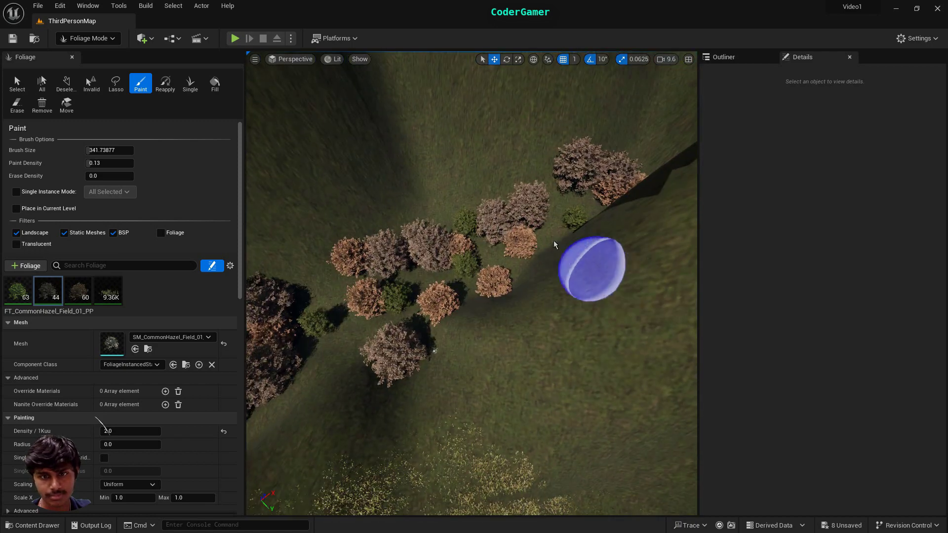
Step: Fill gaps at the valley cluster's edge with green hazel bushes, and leave only FT_CommonHazel_Field_01_PP active for painting
{"action": "left_click", "coordinate": [412, 285]}
{"action": "left_click", "coordinate": [316, 285]}
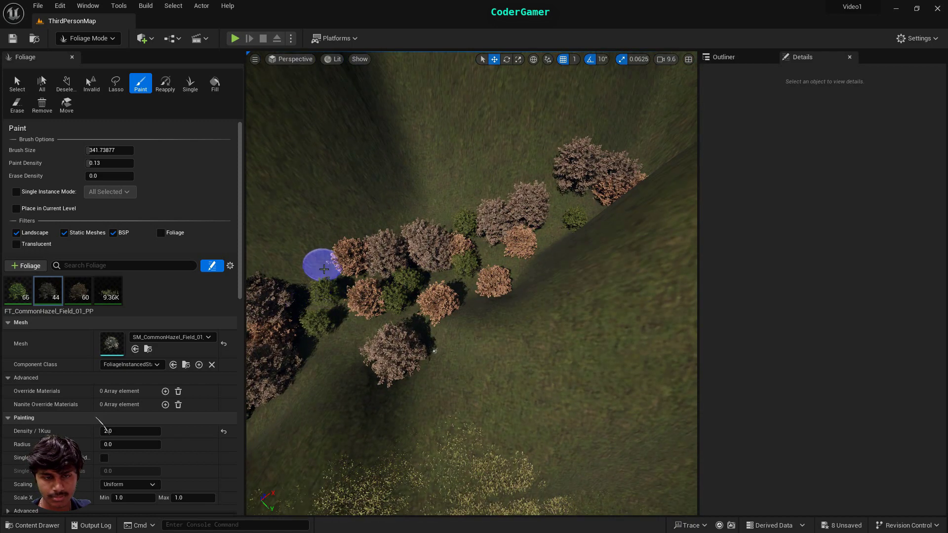
{"action": "left_click", "coordinate": [43, 285]}
{"action": "left_click", "coordinate": [12, 285]}
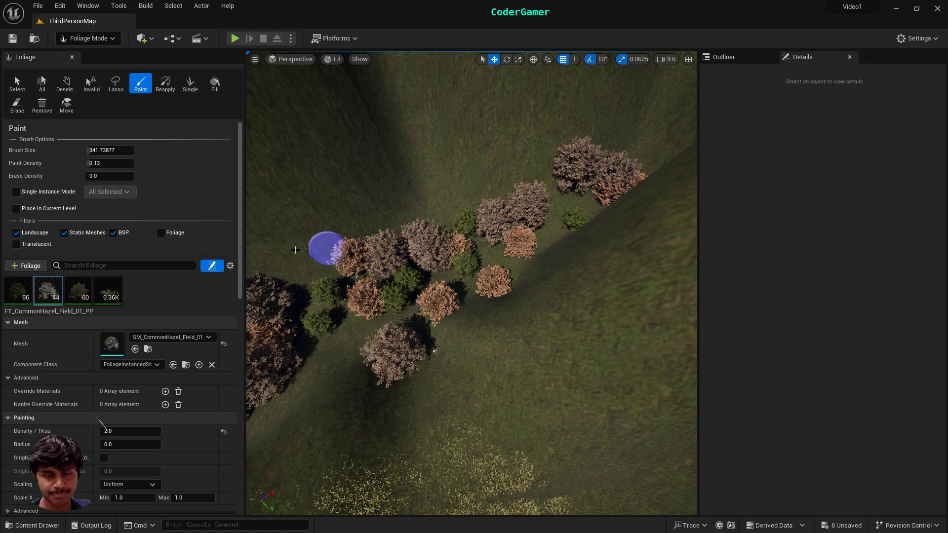
Step: Paint more FT_CommonHazel_Field_01_PP bushes at the end of the valley grove and on the grassy outer bank of the river
{"action": "right_click_drag", "start_coordinate": [563, 223], "coordinate": [594, 255]}
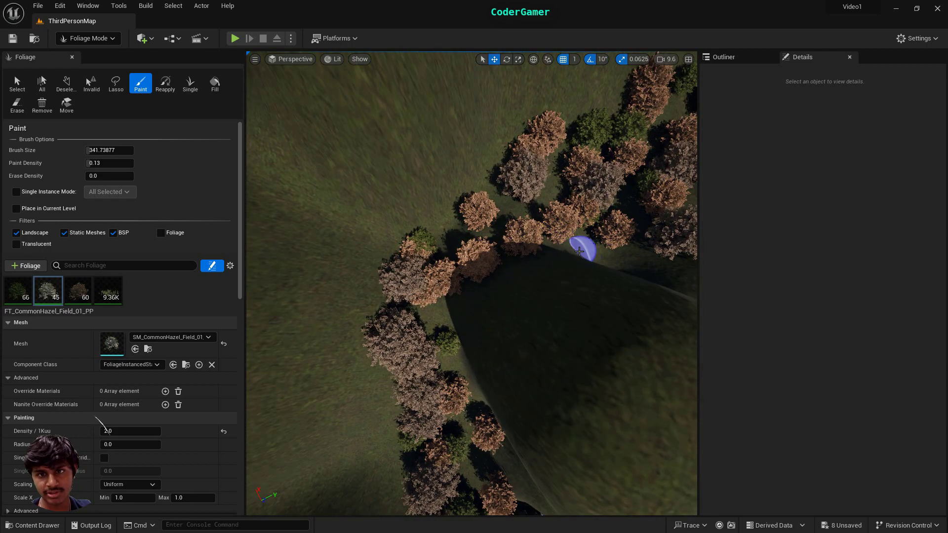
{"action": "mouse_move", "coordinate": [418, 300]}
{"action": "right_mouse_down"}
{"action": "mouse_move", "coordinate": [426, 222]}
{"action": "mouse_move", "coordinate": [439, 200]}
{"action": "right_mouse_up"}
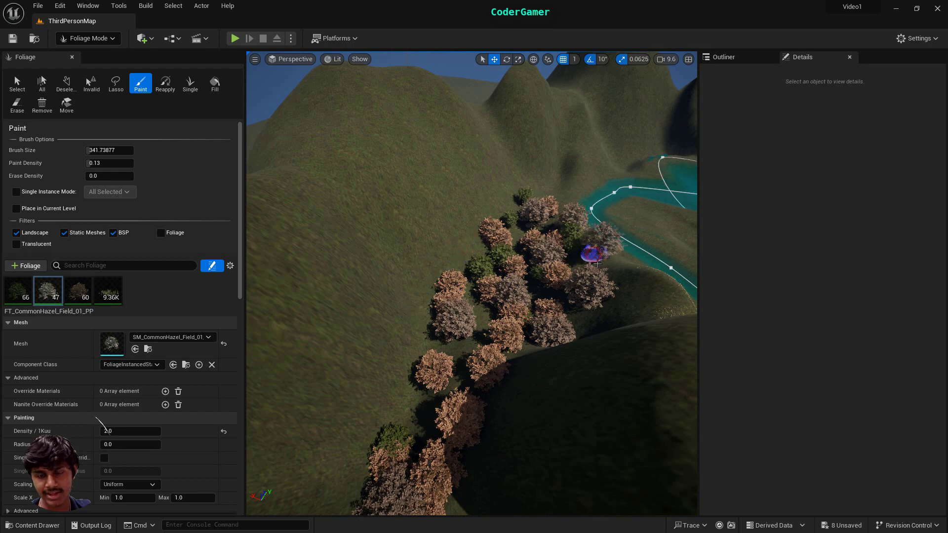
{"action": "right_click_drag", "start_coordinate": [598, 264], "coordinate": [434, 259]}
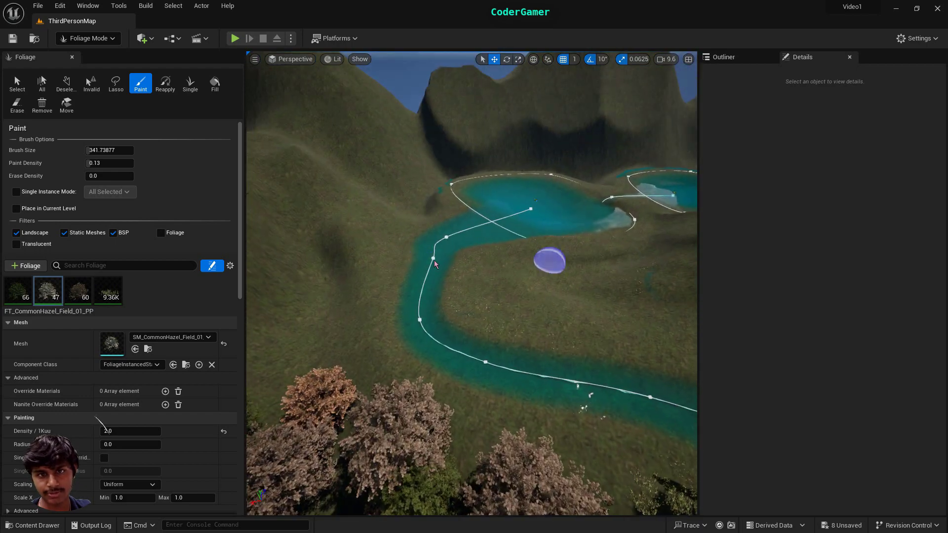
{"action": "left_click", "coordinate": [343, 329]}
{"action": "left_click", "coordinate": [373, 274]}
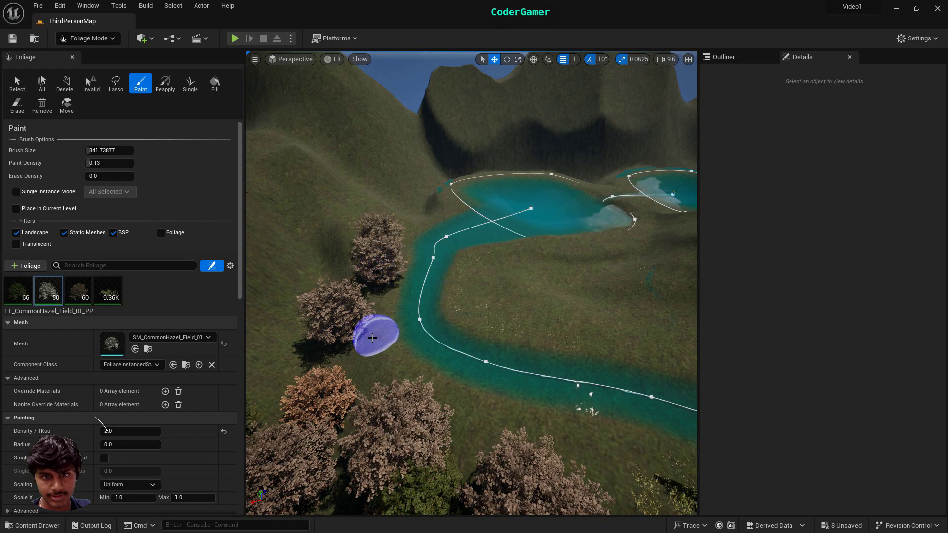
{"action": "right_click_drag", "start_coordinate": [364, 354], "coordinate": [316, 312]}
{"action": "left_click", "coordinate": [381, 364]}
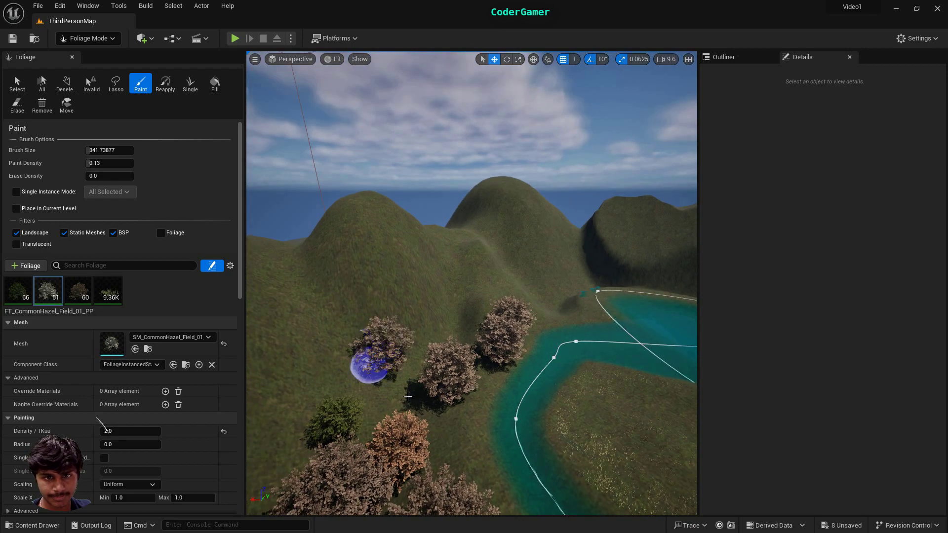
Step: Continue the row of FT_CommonHazel_Field_01_PP bushes along the bank to where the river meets the first pond
{"action": "right_click_drag", "start_coordinate": [548, 383], "coordinate": [565, 424]}
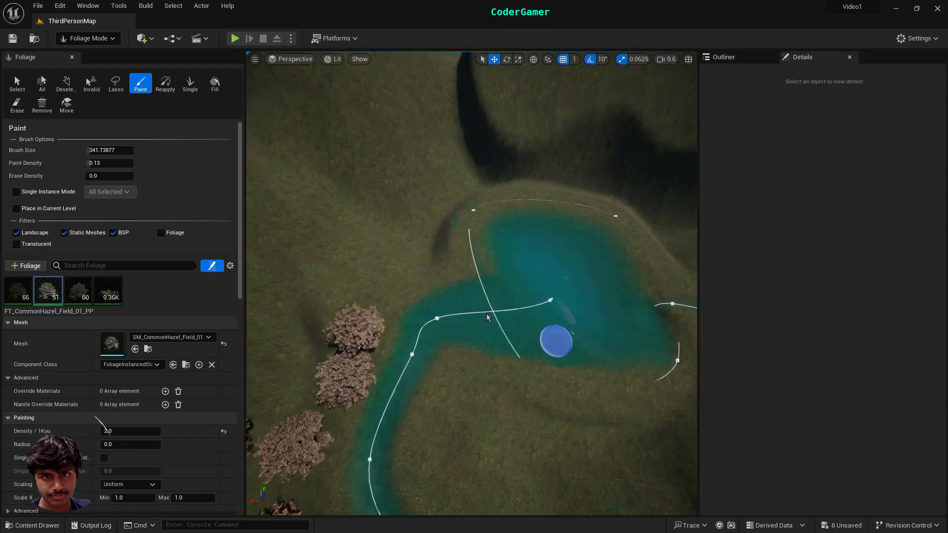
{"action": "left_click_drag", "start_coordinate": [377, 280], "coordinate": [352, 267]}
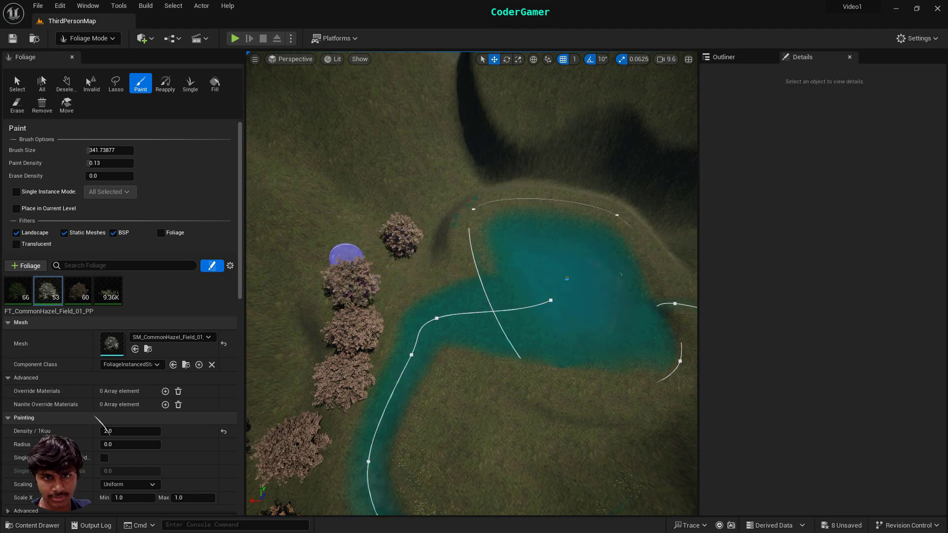
{"action": "left_click_drag", "start_coordinate": [428, 273], "coordinate": [402, 280]}
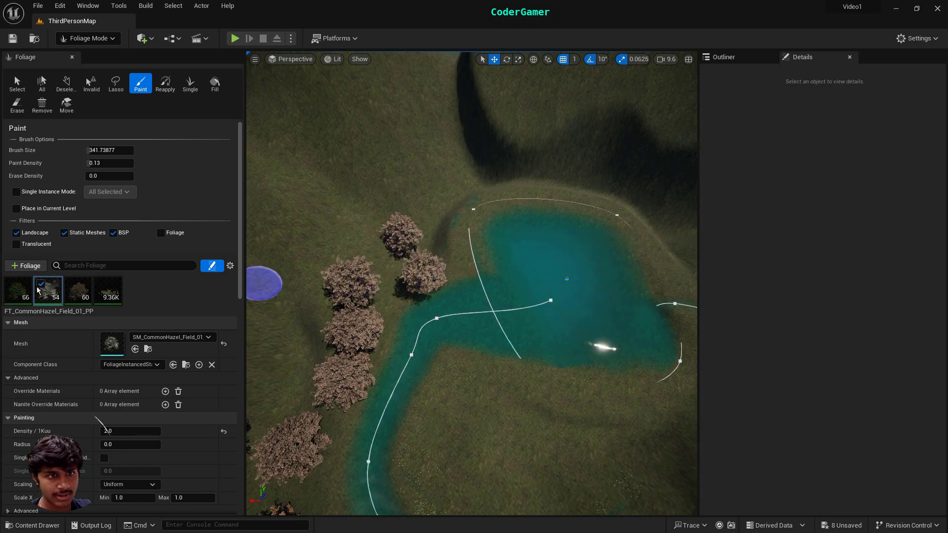
Step: Paint orange FT_CommonHazel_Field_03_PP bushes beside and between the grey-brown bushes on the riverbank
{"action": "left_click", "coordinate": [77, 291]}
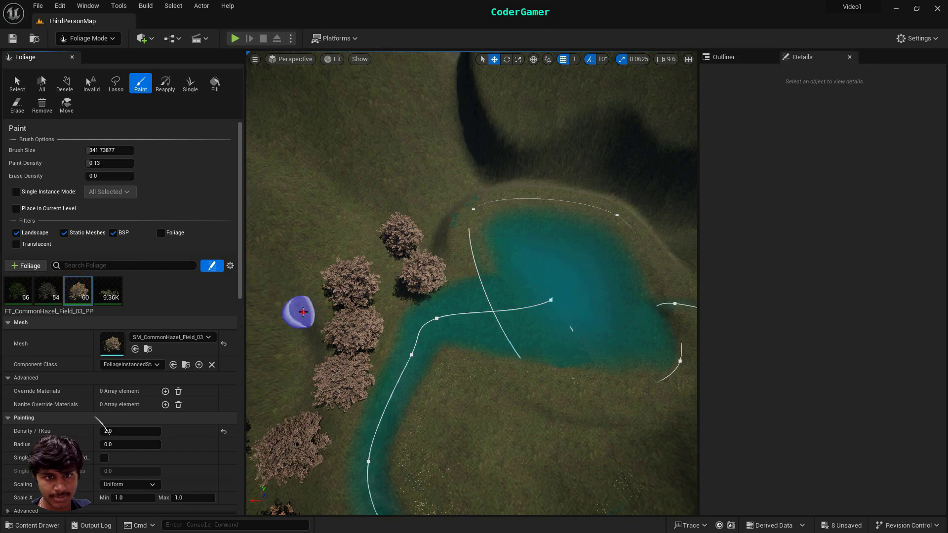
{"action": "left_click", "coordinate": [303, 312]}
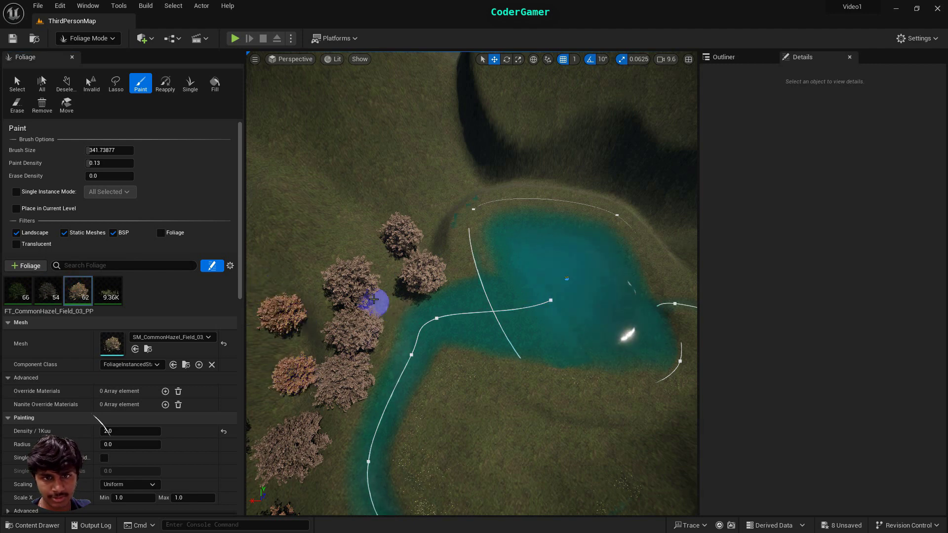
{"action": "left_click", "coordinate": [363, 253]}
Step: Extend the orange FT_CommonHazel_Field_03_PP bushes around the far shore of the first pond at the foot of the hill
{"action": "right_click_drag", "start_coordinate": [420, 297], "coordinate": [436, 274]}
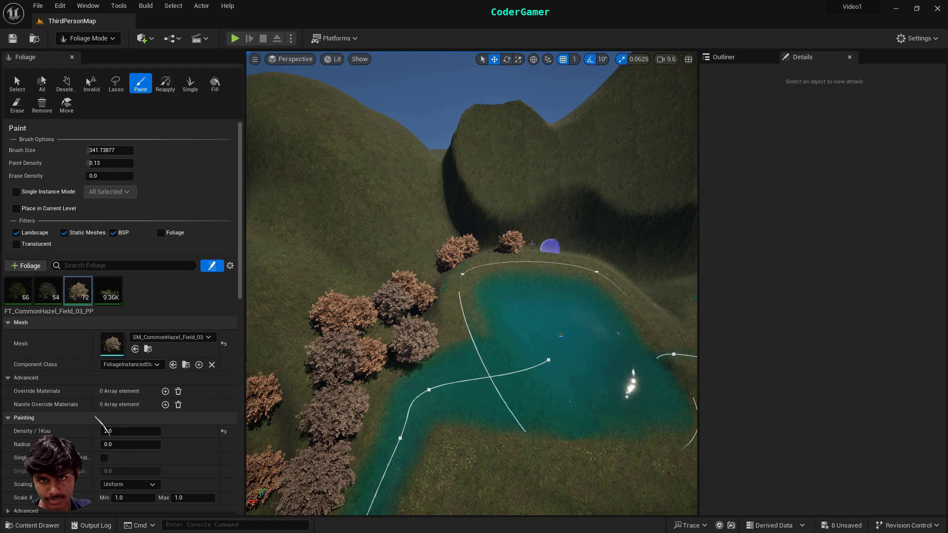
{"action": "right_click_drag", "start_coordinate": [543, 252], "coordinate": [548, 307]}
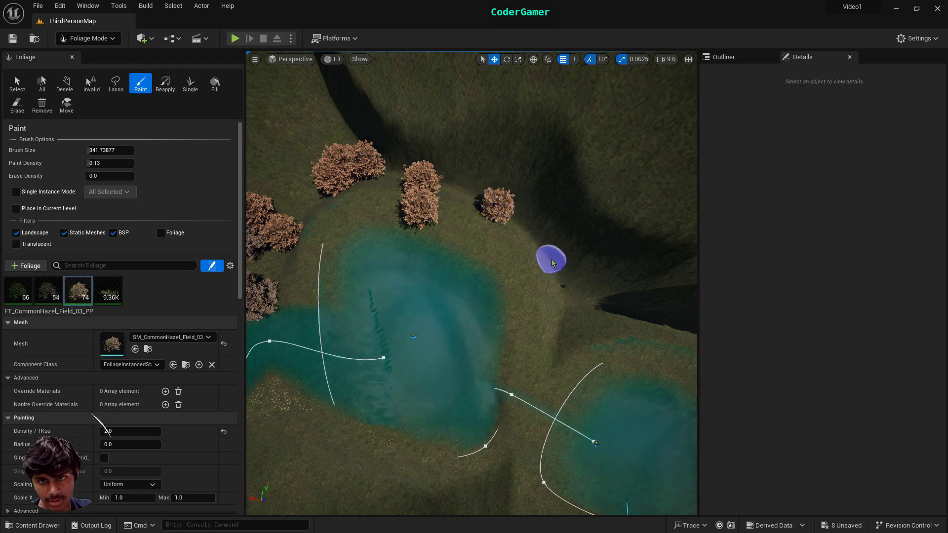
{"action": "left_click", "coordinate": [528, 224]}
{"action": "left_click", "coordinate": [483, 180]}
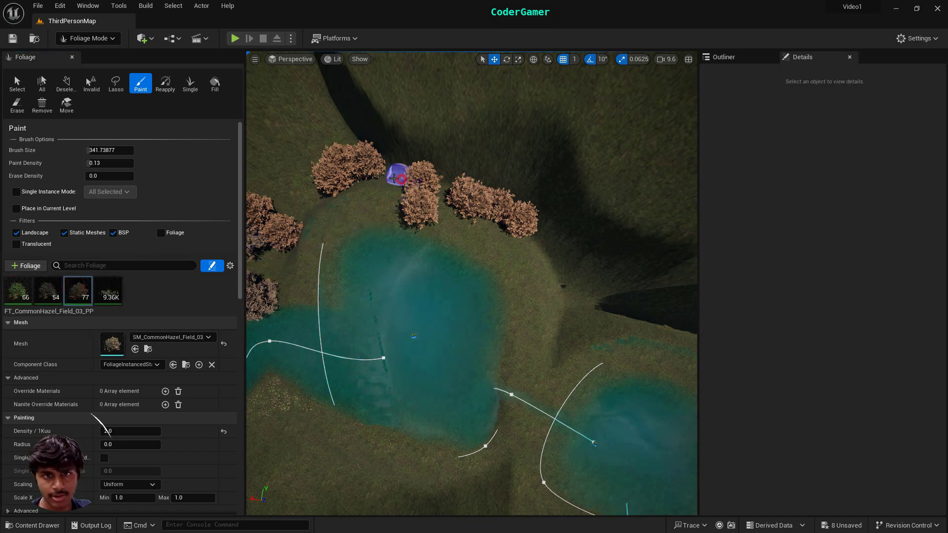
Step: Set the paint density to 0.42 and fill the gaps between the orange bushes on the pond's far shore with green hazel
{"action": "left_click_drag", "start_coordinate": [94, 164], "coordinate": [106, 164]}
{"action": "left_click", "coordinate": [296, 196]}
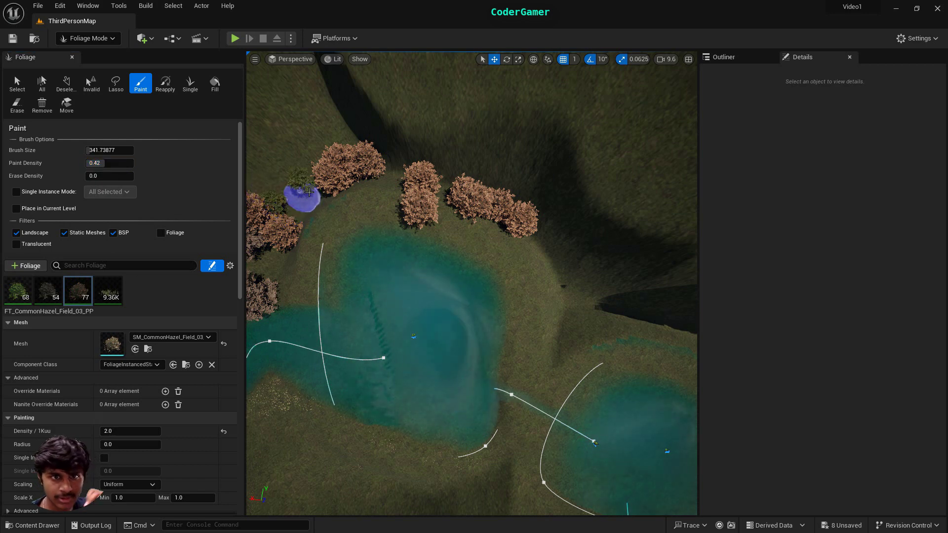
{"action": "left_click", "coordinate": [450, 186]}
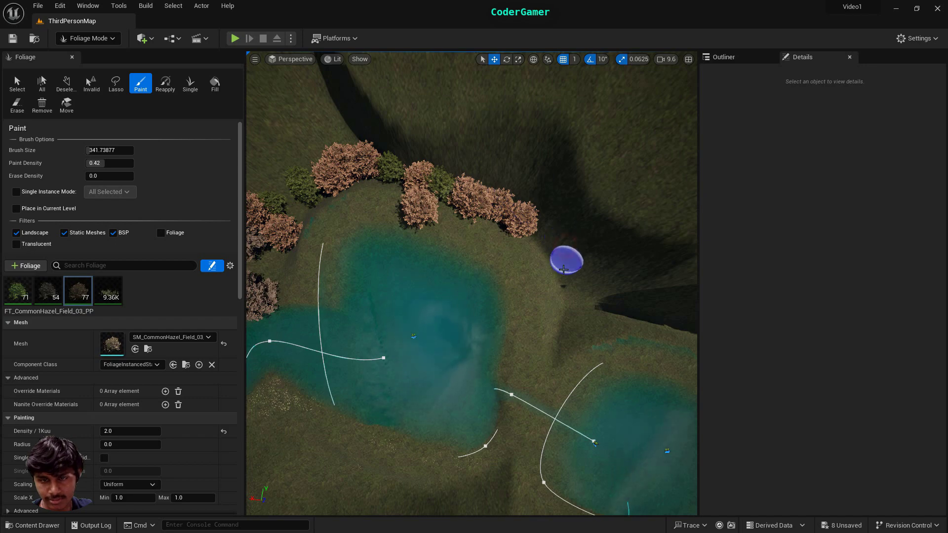
Step: Paint green hazel bushes on the slope between the two ponds and at the near edge of the second pond
{"action": "left_click", "coordinate": [569, 268]}
{"action": "left_click", "coordinate": [614, 381]}
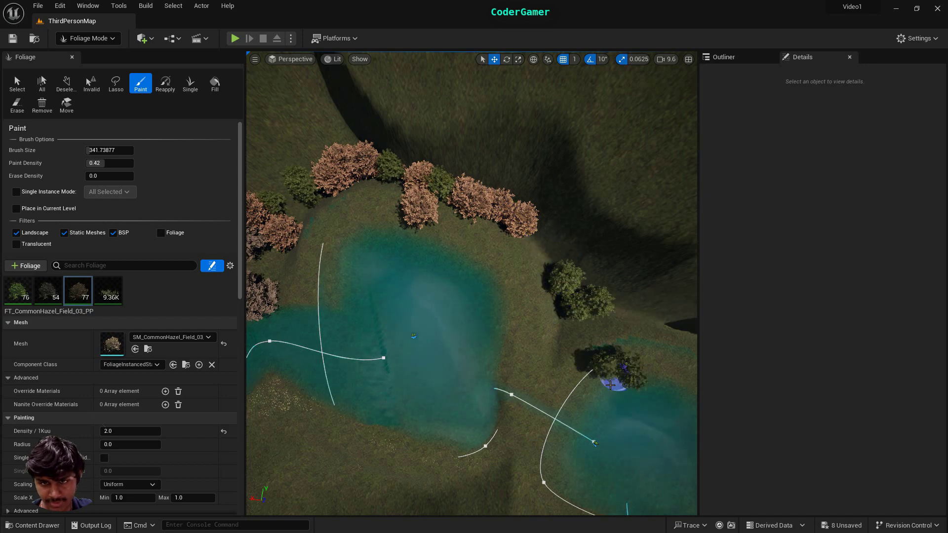
{"action": "left_click", "coordinate": [571, 355]}
Step: Paint green hazel bushes along the far shore of the second pond, up to the existing autumn-toned grove
{"action": "right_click_drag", "start_coordinate": [597, 386], "coordinate": [651, 306]}
{"action": "right_click_drag", "start_coordinate": [481, 436], "coordinate": [682, 405]}
{"action": "right_click_drag", "start_coordinate": [471, 379], "coordinate": [365, 469]}
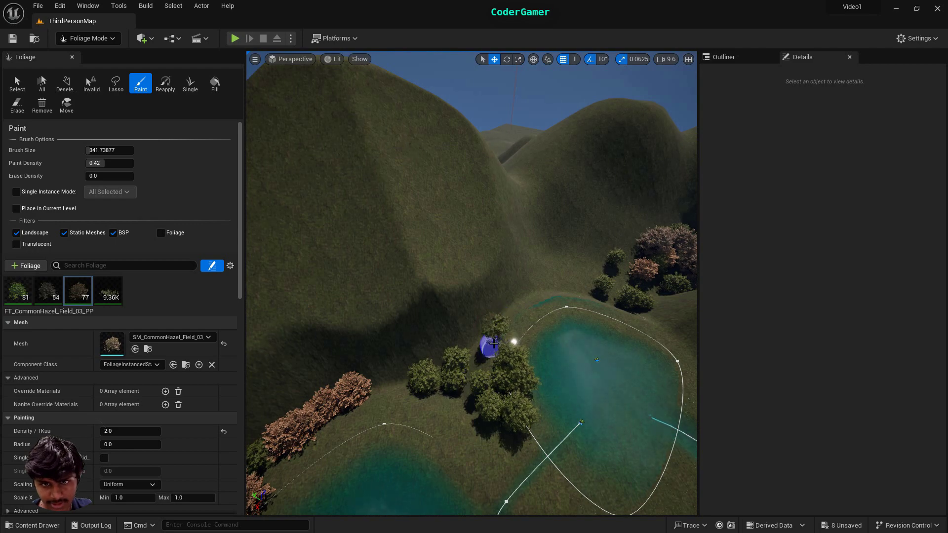
{"action": "mouse_move", "coordinate": [559, 272]}
{"action": "left_mouse_down"}
{"action": "mouse_move", "coordinate": [567, 296]}
{"action": "mouse_move", "coordinate": [548, 252]}
{"action": "left_mouse_up"}
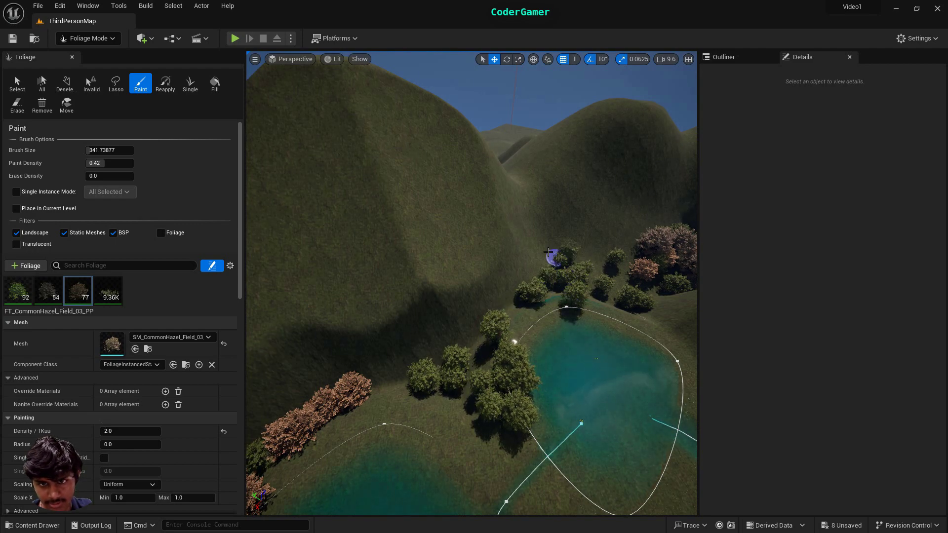
Step: Erase some of the crowded green hazel bushes around the second pond to thin them out
{"action": "right_click_drag", "start_coordinate": [577, 306], "coordinate": [554, 317]}
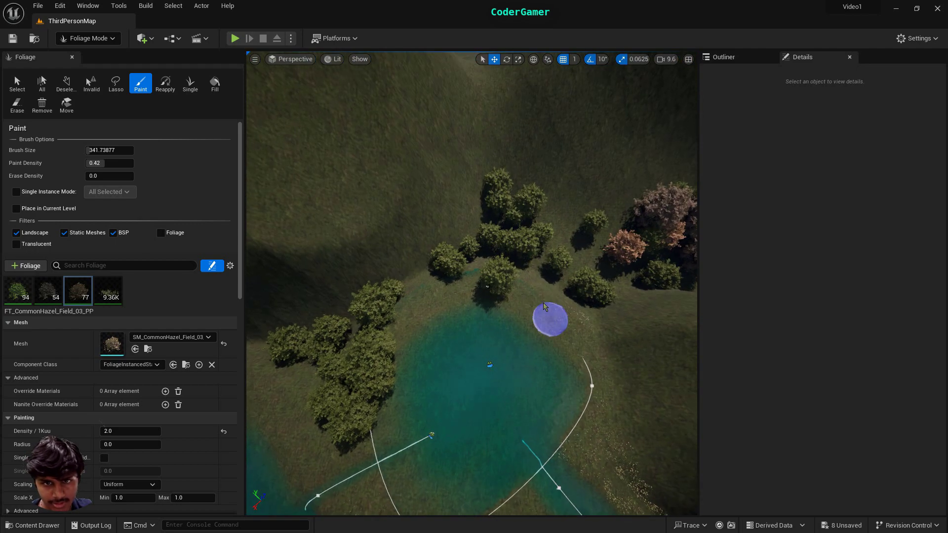
{"action": "left_click", "coordinate": [17, 104]}
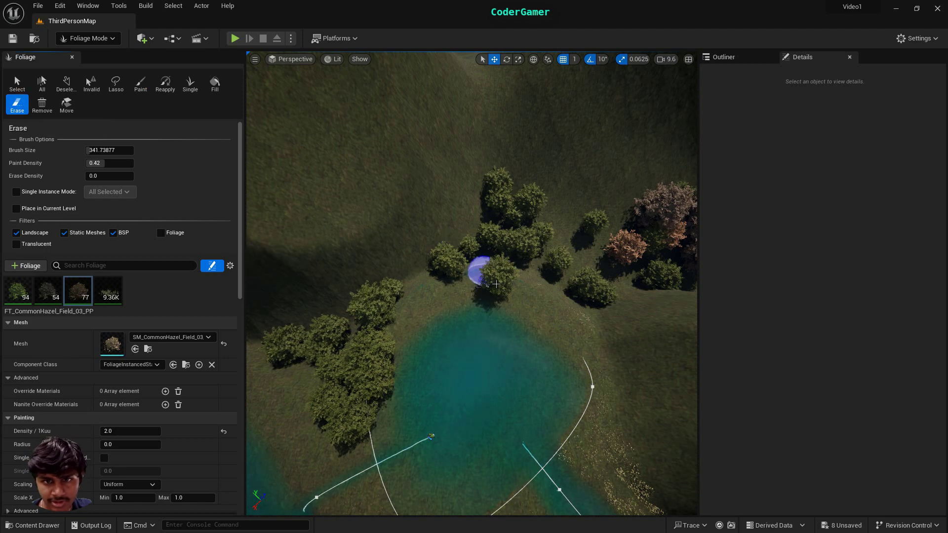
{"action": "mouse_move", "coordinate": [489, 277]}
{"action": "left_mouse_down"}
{"action": "mouse_move", "coordinate": [516, 233]}
{"action": "mouse_move", "coordinate": [403, 281]}
{"action": "left_mouse_up"}
{"action": "mouse_move", "coordinate": [374, 347]}
{"action": "left_mouse_down"}
{"action": "mouse_move", "coordinate": [355, 415]}
{"action": "mouse_move", "coordinate": [328, 390]}
{"action": "mouse_move", "coordinate": [337, 301]}
{"action": "left_mouse_up"}
{"action": "right_click_drag", "start_coordinate": [337, 301], "coordinate": [412, 361]}
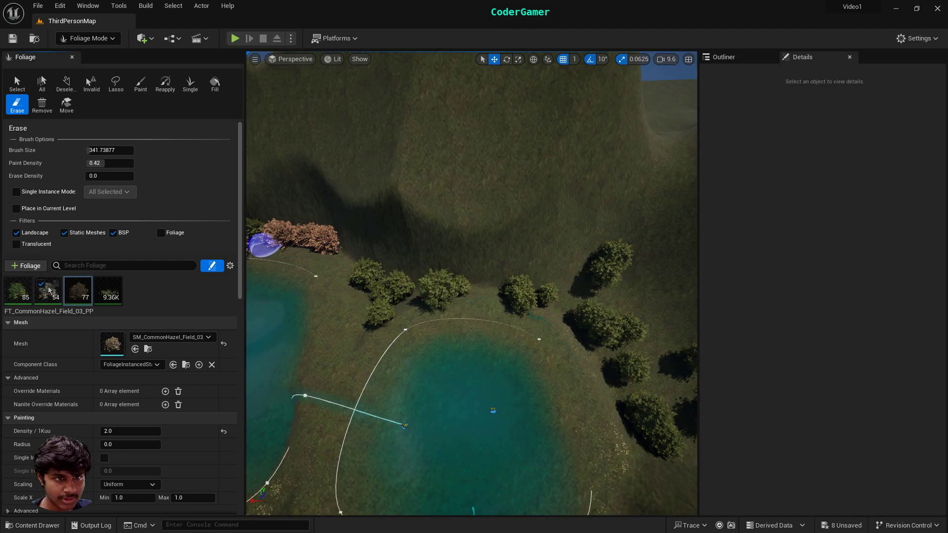
Step: Deactivate the green hazel and paint both autumn-toned variants among the green bushes around the second pond's shore
{"action": "left_click", "coordinate": [12, 284]}
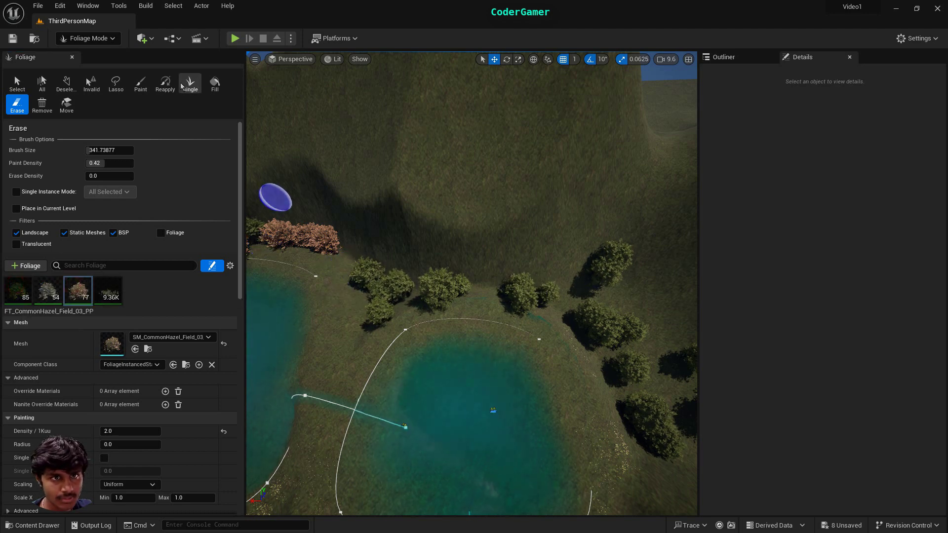
{"action": "left_click", "coordinate": [140, 84]}
{"action": "left_click", "coordinate": [351, 280]}
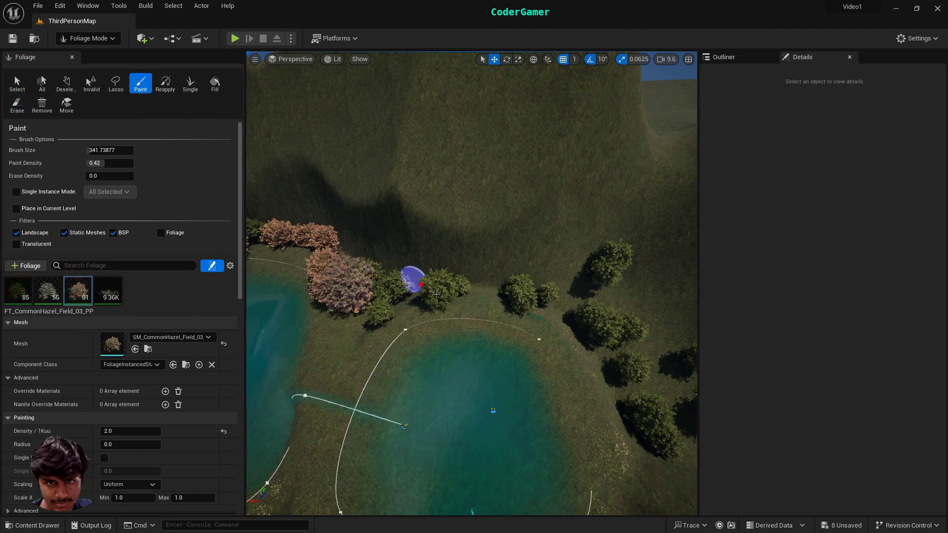
{"action": "mouse_move", "coordinate": [436, 295]}
{"action": "left_mouse_down"}
{"action": "mouse_move", "coordinate": [523, 306]}
{"action": "mouse_move", "coordinate": [587, 286]}
{"action": "mouse_move", "coordinate": [701, 331]}
{"action": "mouse_move", "coordinate": [666, 348]}
{"action": "left_mouse_up"}
{"action": "right_click_drag", "start_coordinate": [607, 340], "coordinate": [686, 345]}
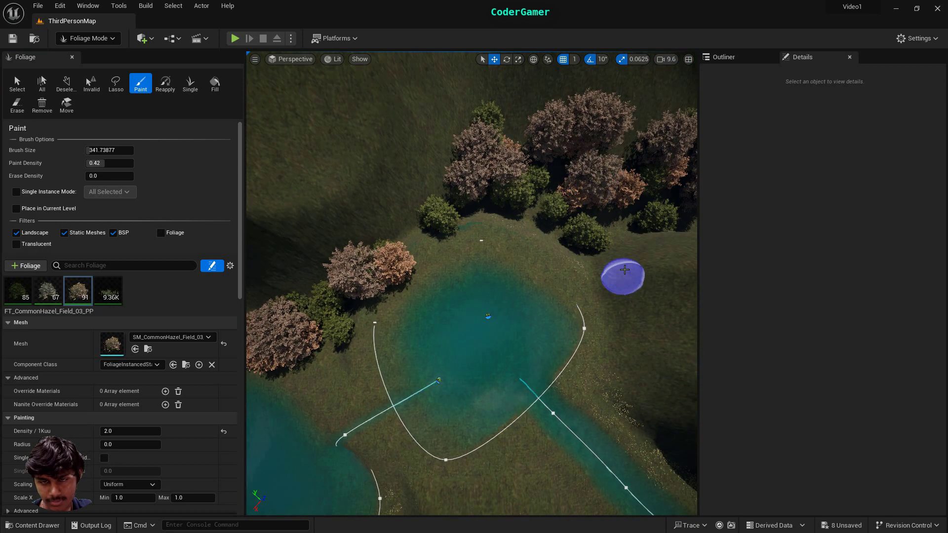
Step: Paint a dense grove of both autumn-toned hazel variants on the strip of land inside the river bend
{"action": "mouse_move", "coordinate": [548, 290]}
{"action": "right_mouse_down"}
{"action": "mouse_move", "coordinate": [426, 232]}
{"action": "mouse_move", "coordinate": [470, 310]}
{"action": "right_mouse_up"}
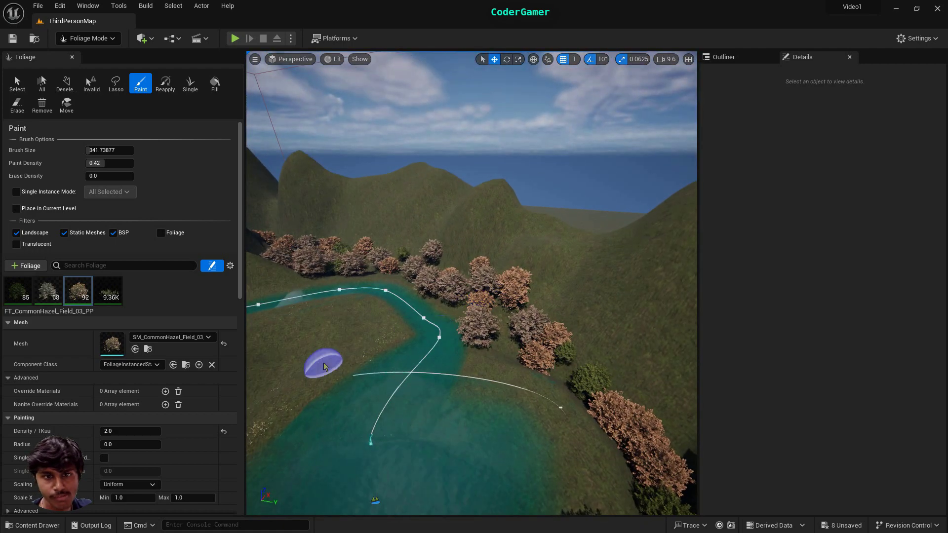
{"action": "right_click_drag", "start_coordinate": [292, 339], "coordinate": [388, 394]}
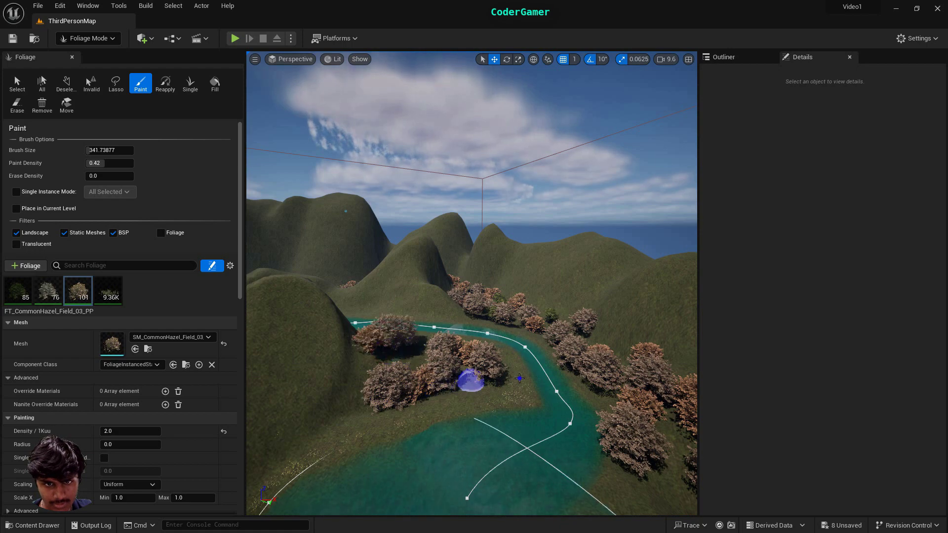
{"action": "right_click_drag", "start_coordinate": [520, 378], "coordinate": [422, 392]}
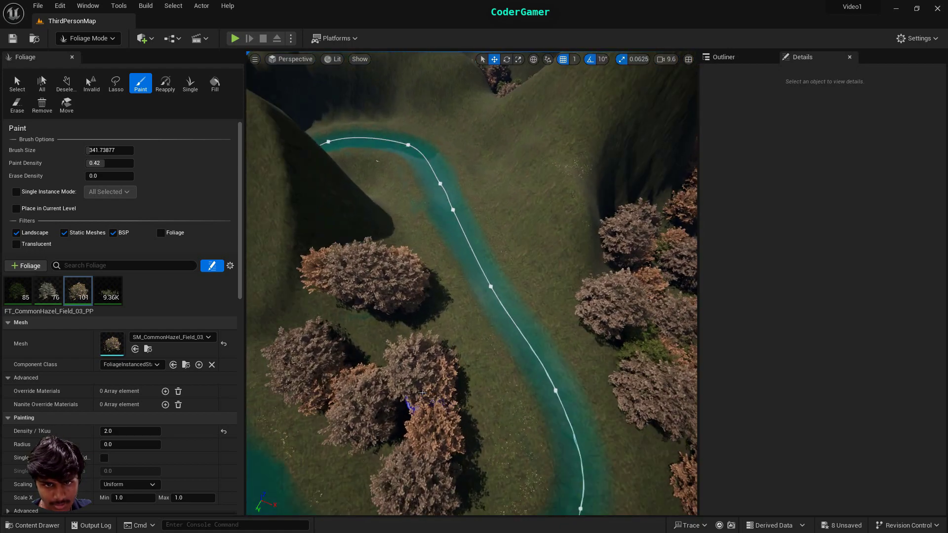
{"action": "left_click", "coordinate": [485, 395]}
{"action": "right_click_drag", "start_coordinate": [534, 364], "coordinate": [515, 284]}
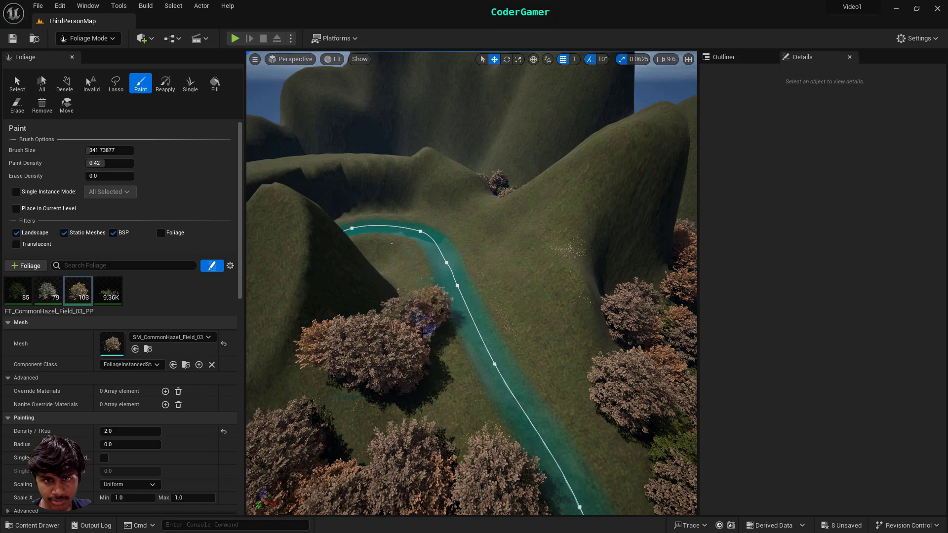
{"action": "mouse_move", "coordinate": [422, 333]}
{"action": "right_mouse_down"}
{"action": "mouse_move", "coordinate": [426, 282]}
{"action": "mouse_move", "coordinate": [435, 345]}
{"action": "mouse_move", "coordinate": [444, 340]}
{"action": "mouse_move", "coordinate": [367, 282]}
{"action": "right_mouse_up"}
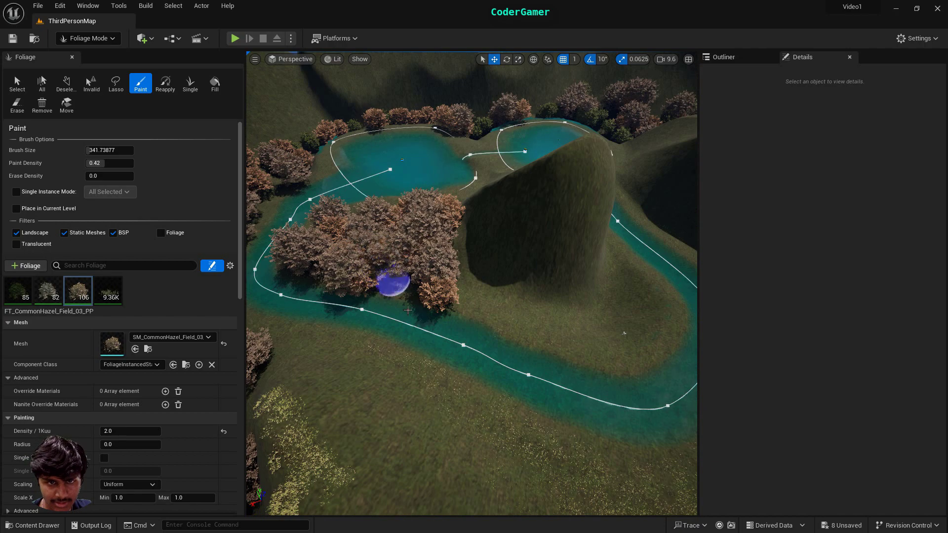
Step: Paint both autumn-toned hazel variants along the first pond's open shore and the river's outer bank, and undo the last bushes added
{"action": "mouse_move", "coordinate": [408, 310]}
{"action": "right_mouse_down"}
{"action": "mouse_move", "coordinate": [414, 331]}
{"action": "mouse_move", "coordinate": [417, 301]}
{"action": "mouse_move", "coordinate": [425, 289]}
{"action": "mouse_move", "coordinate": [425, 301]}
{"action": "mouse_move", "coordinate": [432, 294]}
{"action": "mouse_move", "coordinate": [395, 325]}
{"action": "right_mouse_up"}
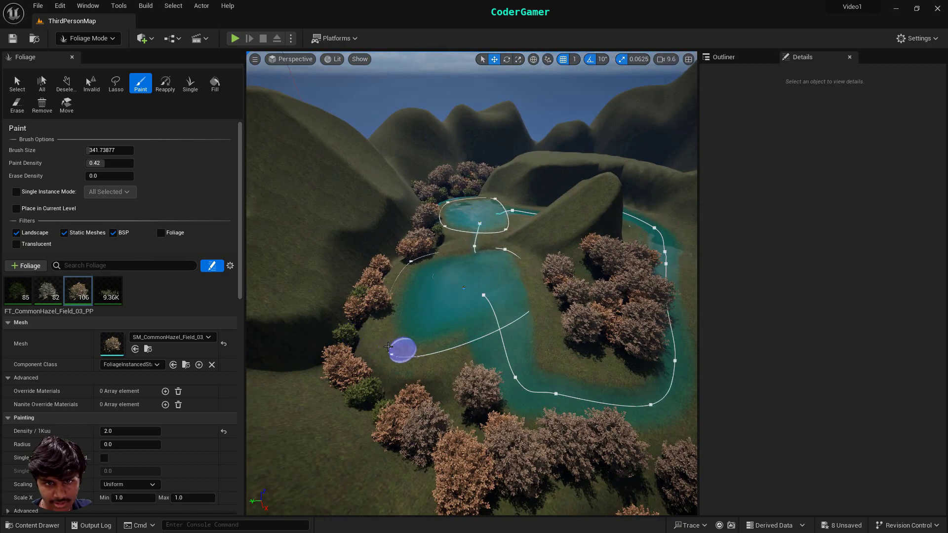
{"action": "mouse_move", "coordinate": [364, 336]}
{"action": "left_mouse_down"}
{"action": "mouse_move", "coordinate": [400, 368]}
{"action": "mouse_move", "coordinate": [440, 382]}
{"action": "left_mouse_up"}
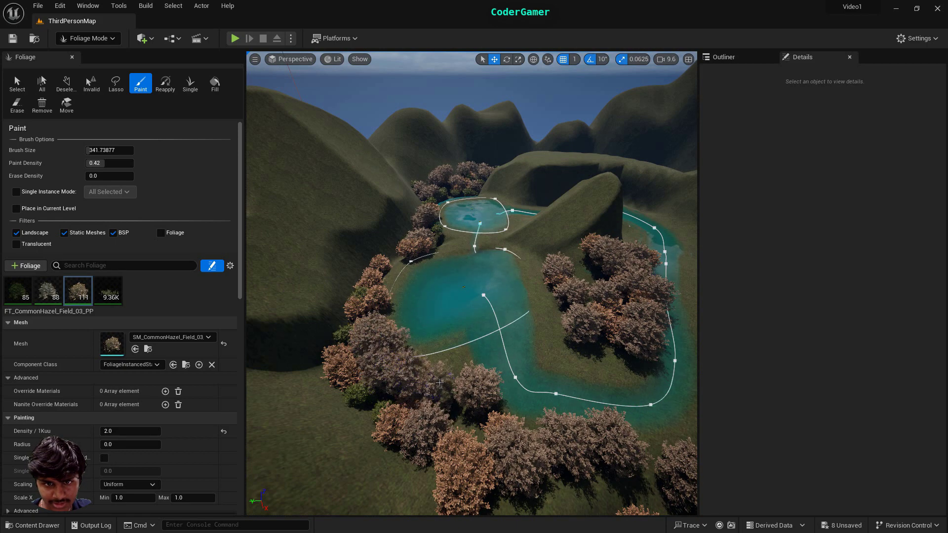
{"action": "right_click_drag", "start_coordinate": [547, 425], "coordinate": [485, 348]}
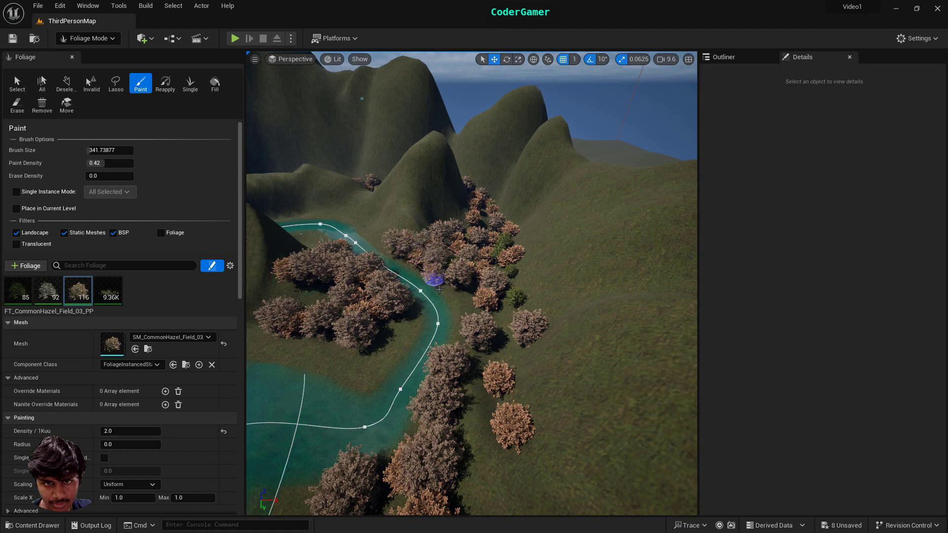
{"action": "key", "text": "ctrl+z"}
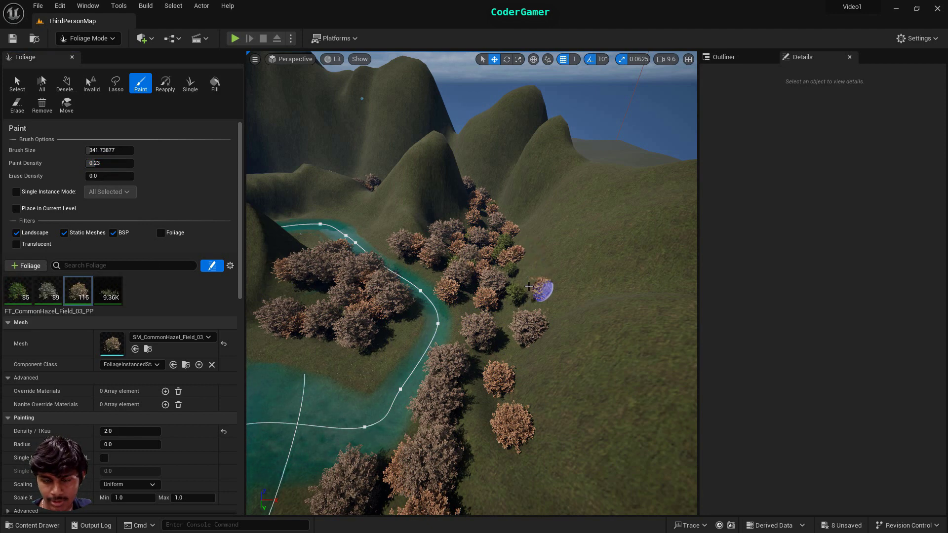
Step: Paint a few more green and autumn-toned hazel bushes into the gaps along the valley grove
{"action": "mouse_move", "coordinate": [564, 298]}
{"action": "right_mouse_down"}
{"action": "mouse_move", "coordinate": [565, 257]}
{"action": "mouse_move", "coordinate": [568, 301]}
{"action": "right_mouse_up"}
{"action": "mouse_move", "coordinate": [476, 431]}
{"action": "right_mouse_down"}
{"action": "mouse_move", "coordinate": [390, 474]}
{"action": "mouse_move", "coordinate": [400, 435]}
{"action": "right_mouse_up"}
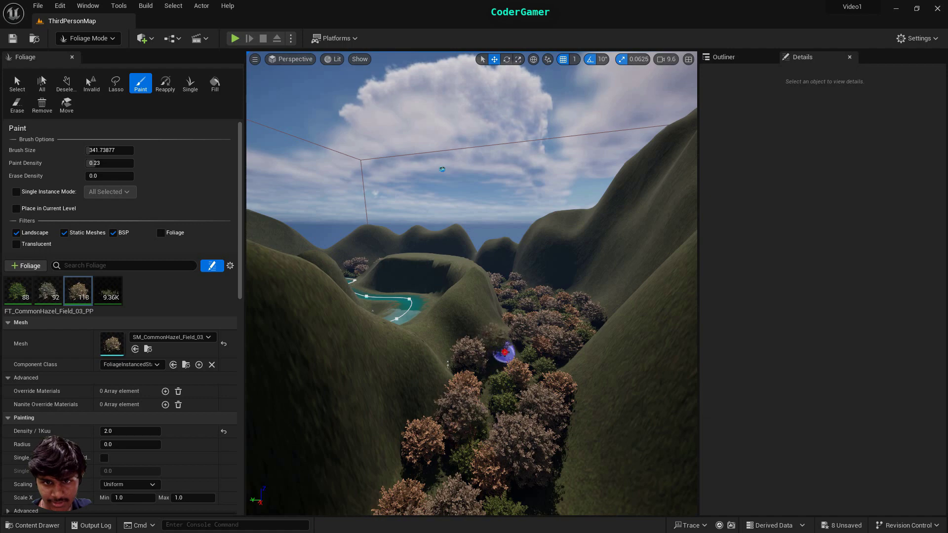
{"action": "left_click", "coordinate": [504, 352]}
{"action": "right_click_drag", "start_coordinate": [552, 371], "coordinate": [538, 439]}
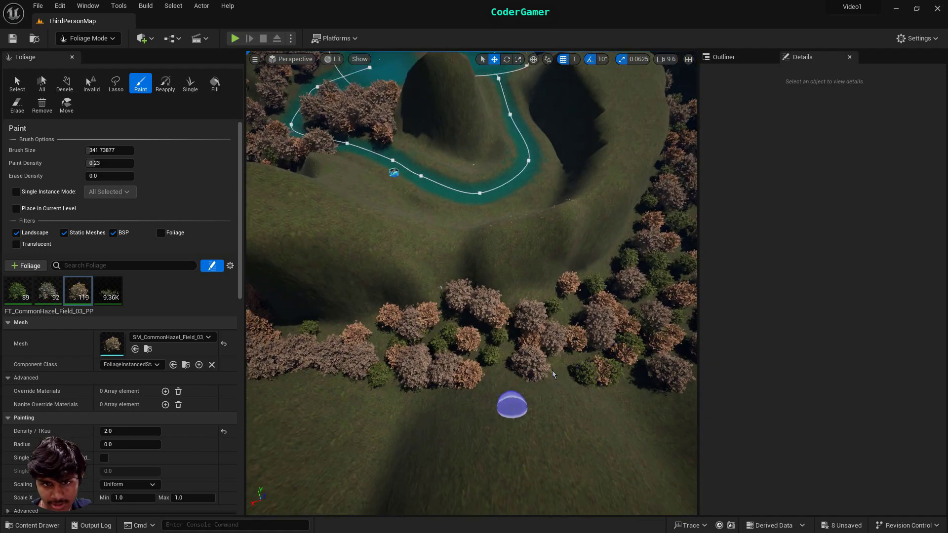
{"action": "right_click_drag", "start_coordinate": [537, 285], "coordinate": [541, 217]}
{"action": "right_click_drag", "start_coordinate": [433, 198], "coordinate": [437, 246]}
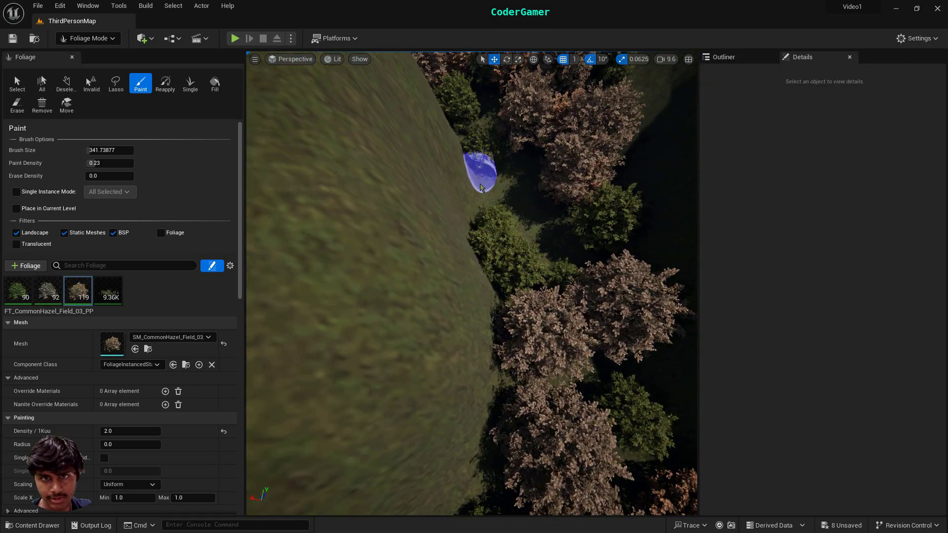
{"action": "mouse_move", "coordinate": [599, 240]}
{"action": "right_mouse_down"}
{"action": "mouse_move", "coordinate": [600, 207]}
{"action": "mouse_move", "coordinate": [601, 239]}
{"action": "right_mouse_up"}
Step: Play-test the level by running the character through the painted hazel bushes, and end the play session
{"action": "key", "text": "alt+p"}
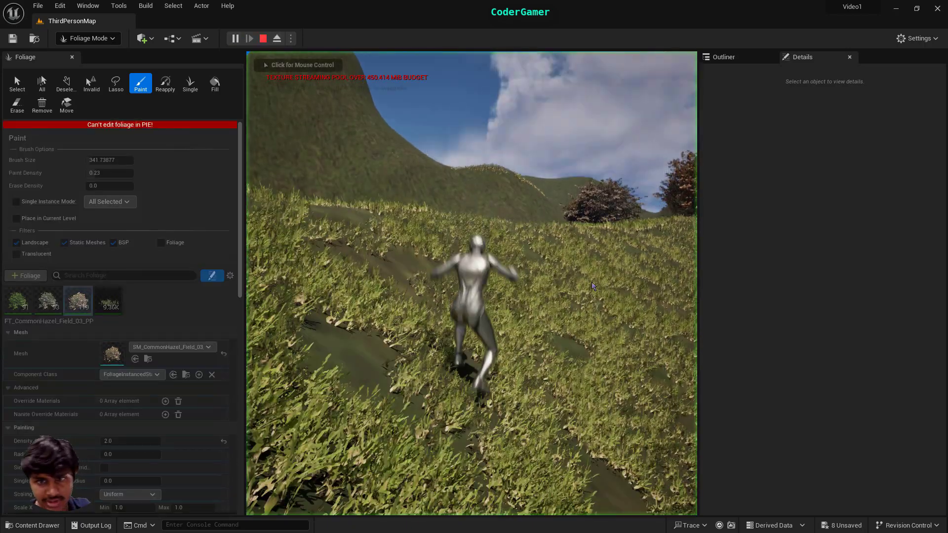
{"action": "key", "text": "w"}
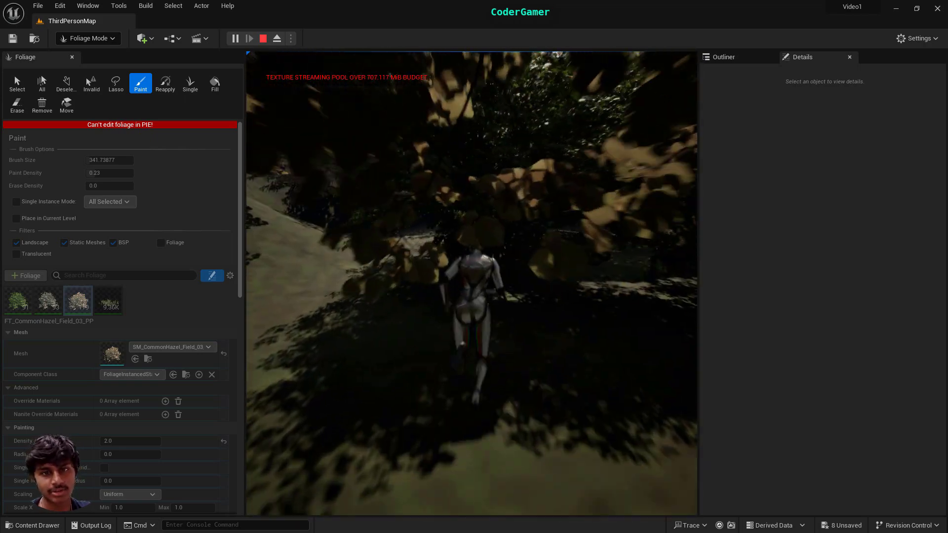
{"action": "key", "text": "Escape"}
Step: Add a capsule simplified collision to the SM_CommonHazel_Field_03 mesh and select the capsule
{"action": "scroll", "coordinate": [323, 280], "scroll_direction": "down", "scroll_amount": 5}
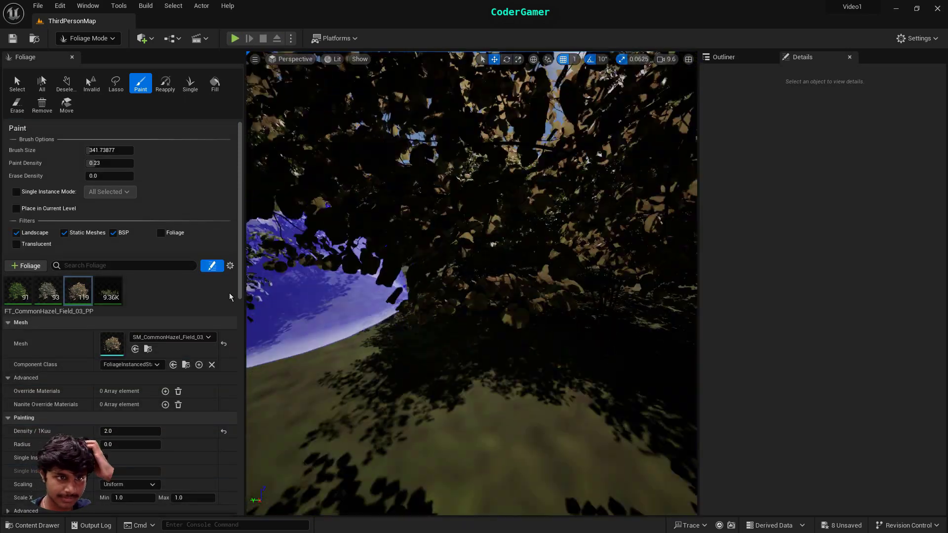
{"action": "double_click", "coordinate": [112, 344]}
{"action": "scroll", "coordinate": [297, 328], "scroll_direction": "down", "scroll_amount": 8}
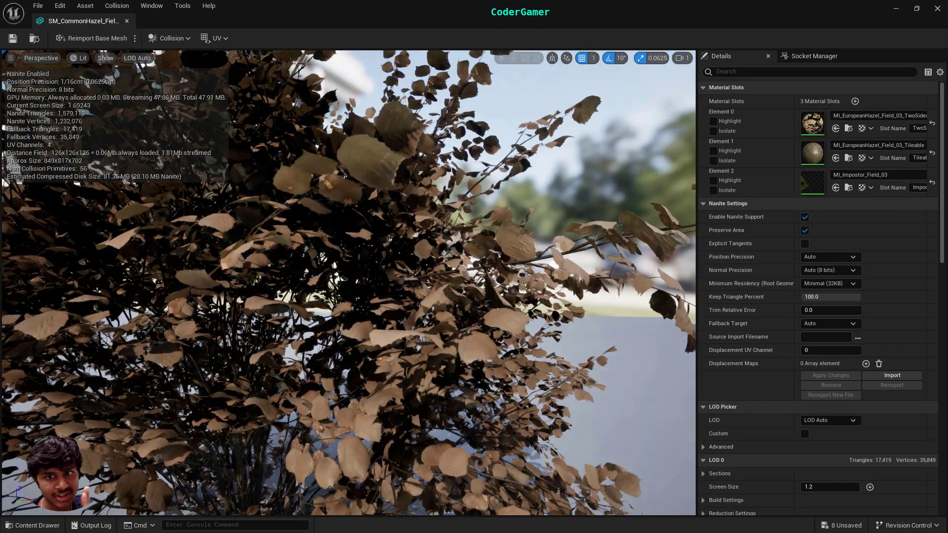
{"action": "scroll", "coordinate": [361, 297], "scroll_direction": "down", "scroll_amount": 3}
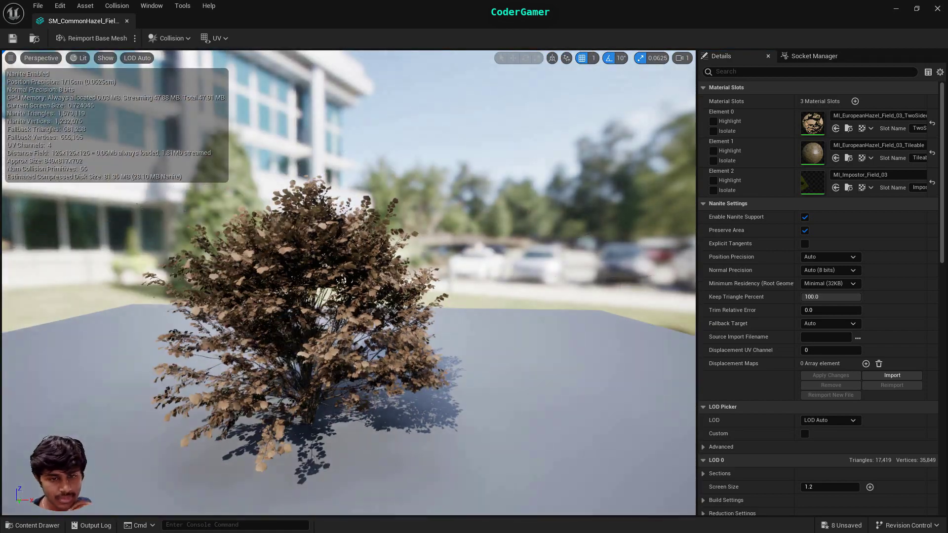
{"action": "right_click_drag", "start_coordinate": [275, 161], "coordinate": [228, 192]}
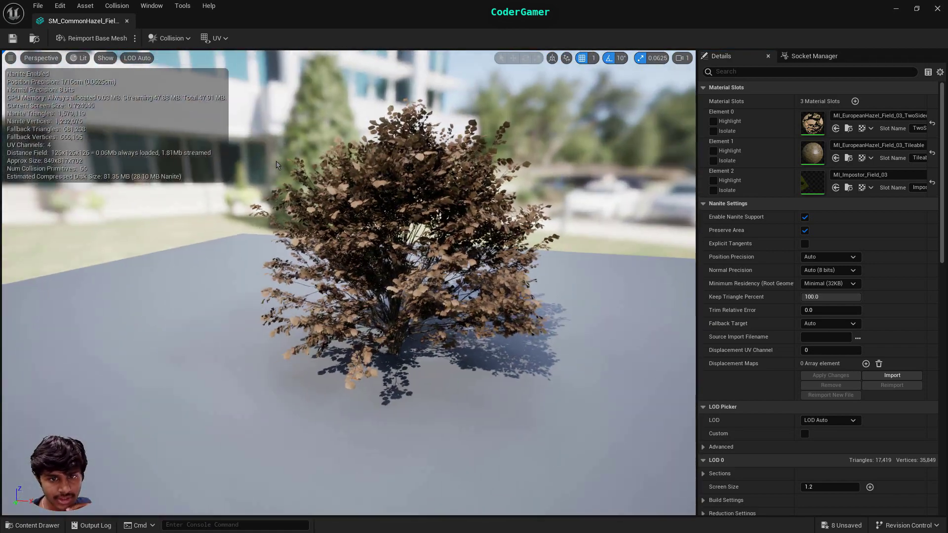
{"action": "left_click", "coordinate": [183, 39]}
{"action": "left_click", "coordinate": [196, 77]}
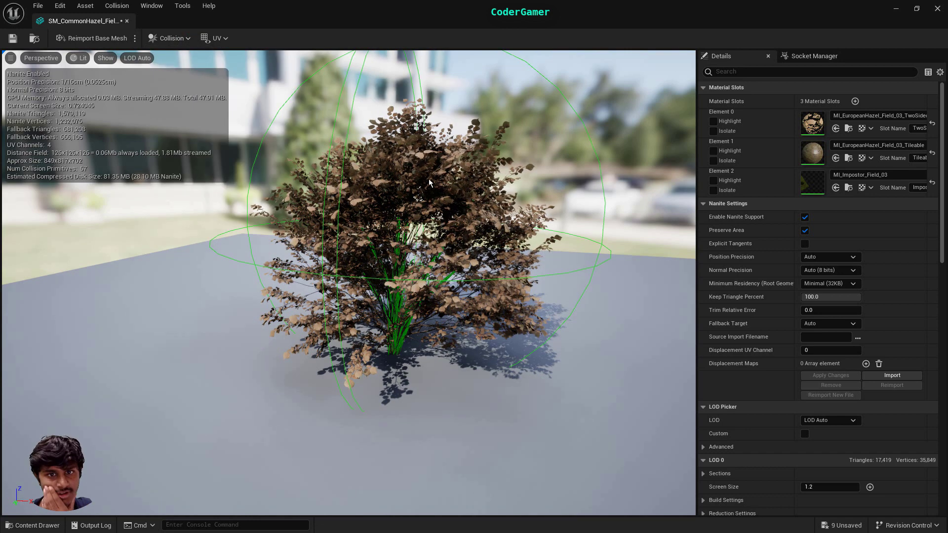
{"action": "scroll", "coordinate": [421, 136], "scroll_direction": "down", "scroll_amount": 3}
{"action": "left_click", "coordinate": [397, 83]}
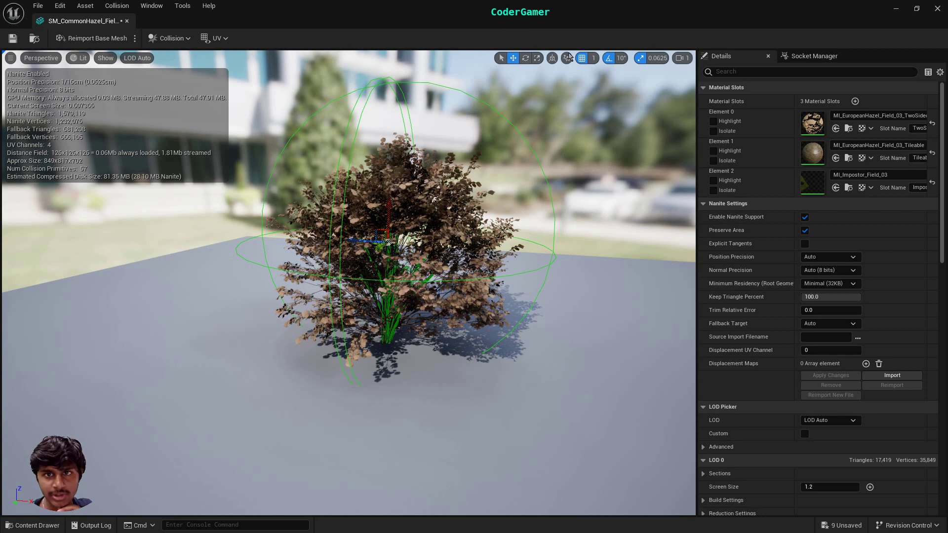
Step: Try resizing the capsule collision around the autumn-toned bush with the scale tool
{"action": "left_click", "coordinate": [537, 59]}
{"action": "left_click_drag", "start_coordinate": [354, 241], "coordinate": [366, 241]}
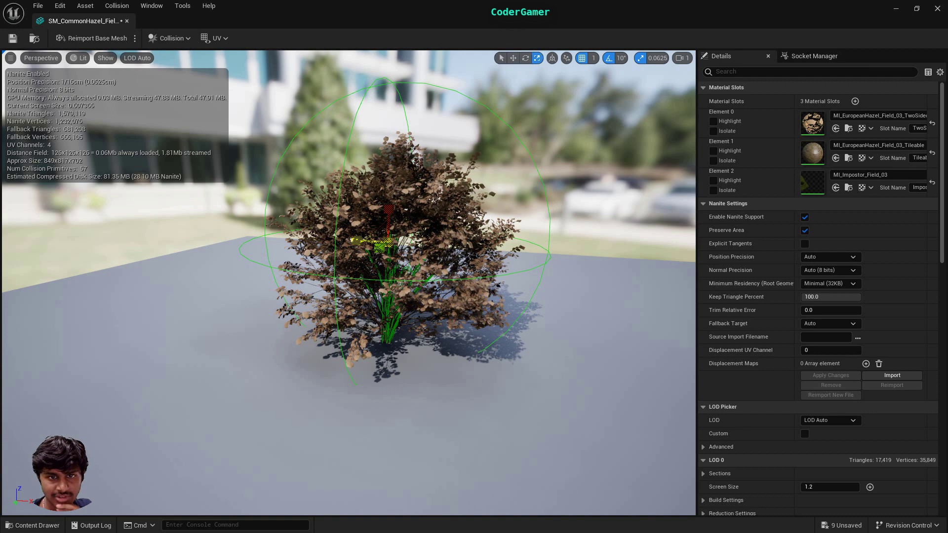
{"action": "scroll", "coordinate": [302, 246], "scroll_direction": "up", "scroll_amount": 4}
{"action": "left_click_drag", "start_coordinate": [369, 228], "coordinate": [370, 228]}
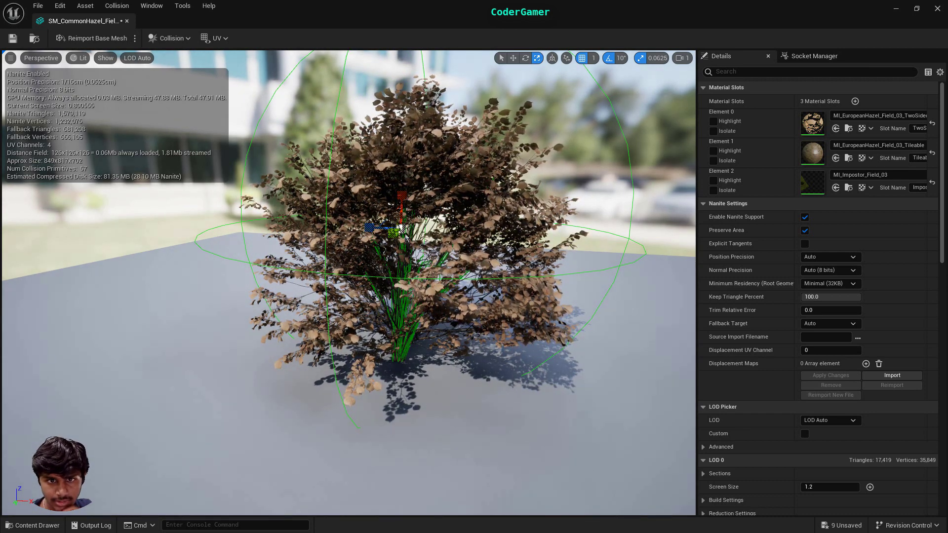
{"action": "left_click_drag", "start_coordinate": [401, 227], "coordinate": [409, 202]}
{"action": "scroll", "coordinate": [431, 224], "scroll_direction": "down", "scroll_amount": 10}
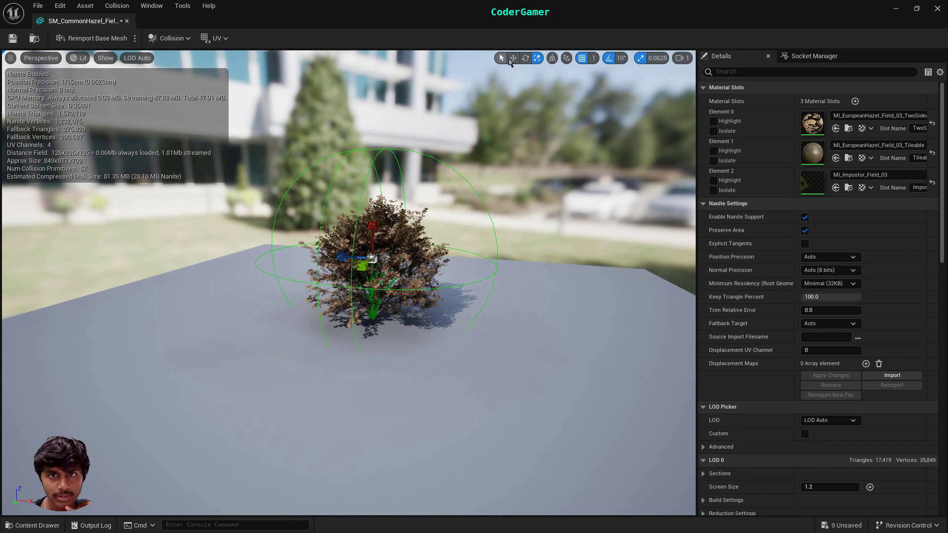
Step: Rotate the capsule collision so it stands upright and narrow it to a slim column around the bush's stems
{"action": "left_click", "coordinate": [526, 58]}
{"action": "left_click_drag", "start_coordinate": [427, 233], "coordinate": [415, 218]}
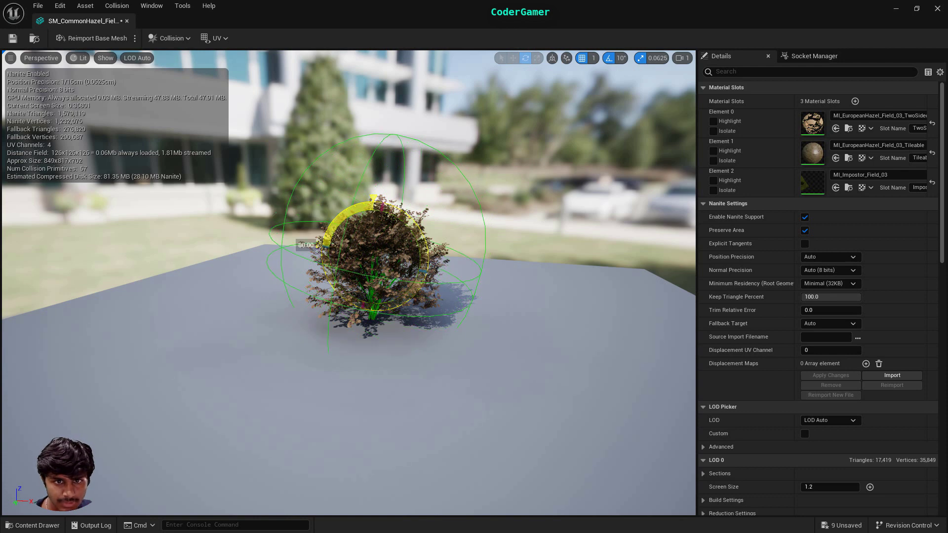
{"action": "left_click_drag", "start_coordinate": [415, 218], "coordinate": [541, 95]}
{"action": "left_click", "coordinate": [537, 57]}
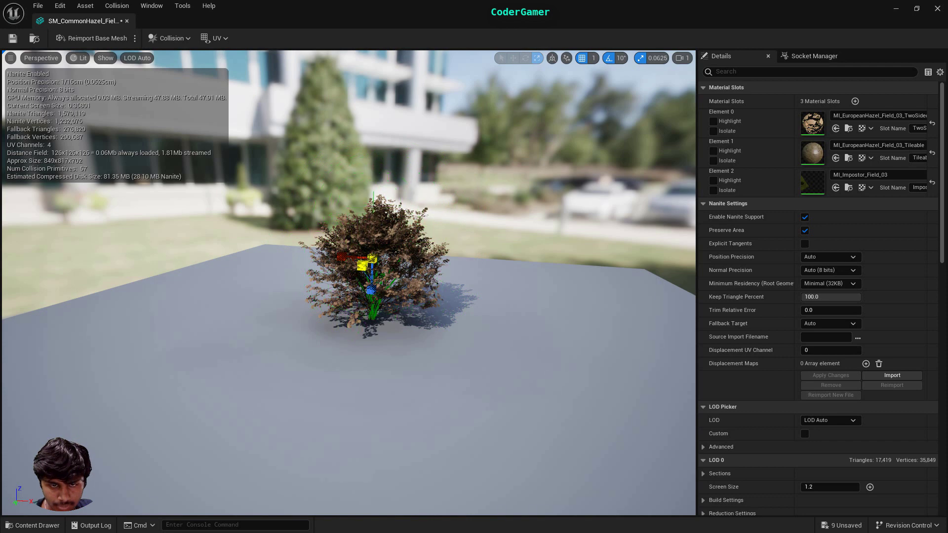
{"action": "scroll", "coordinate": [461, 334], "scroll_direction": "up", "scroll_amount": 10}
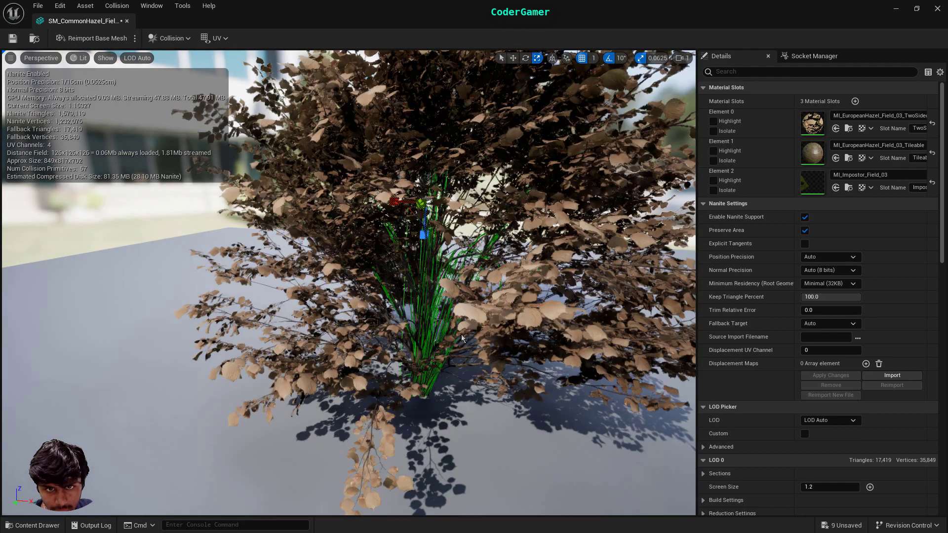
{"action": "scroll", "coordinate": [461, 341], "scroll_direction": "down", "scroll_amount": 5}
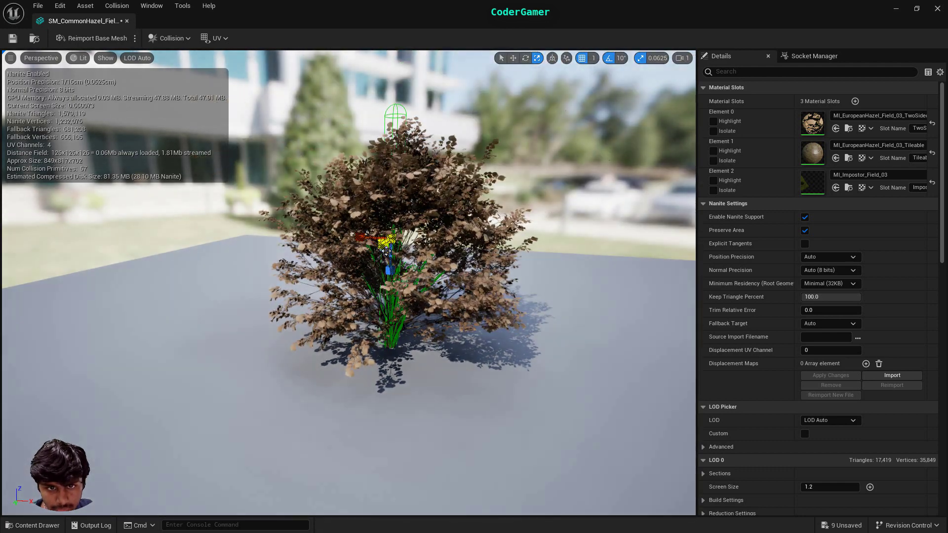
{"action": "left_click_drag", "start_coordinate": [492, 289], "coordinate": [435, 274]}
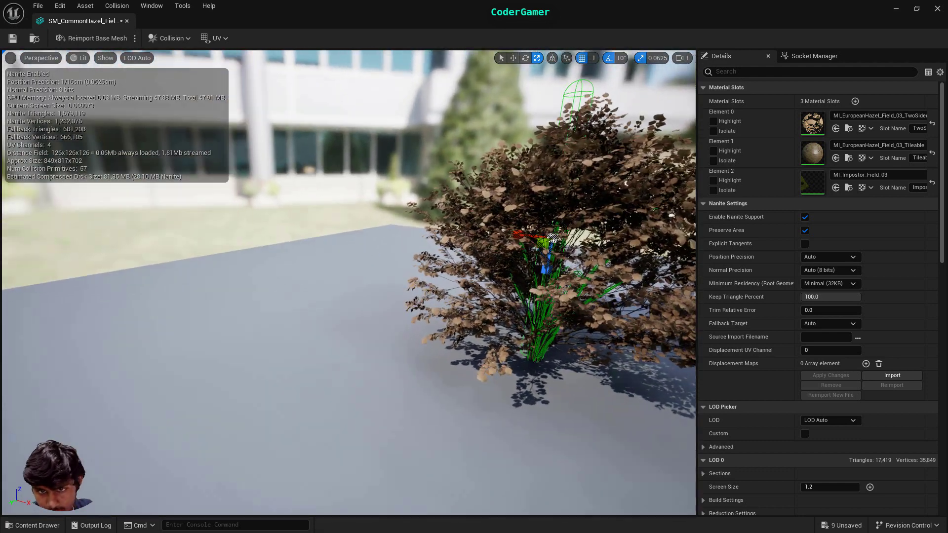
Step: Fine-tune the capsule's size and position so it encloses the stems down to the ground, and close the mesh editor
{"action": "left_click_drag", "start_coordinate": [544, 244], "coordinate": [626, 183]}
{"action": "key", "text": "ctrl+z"}
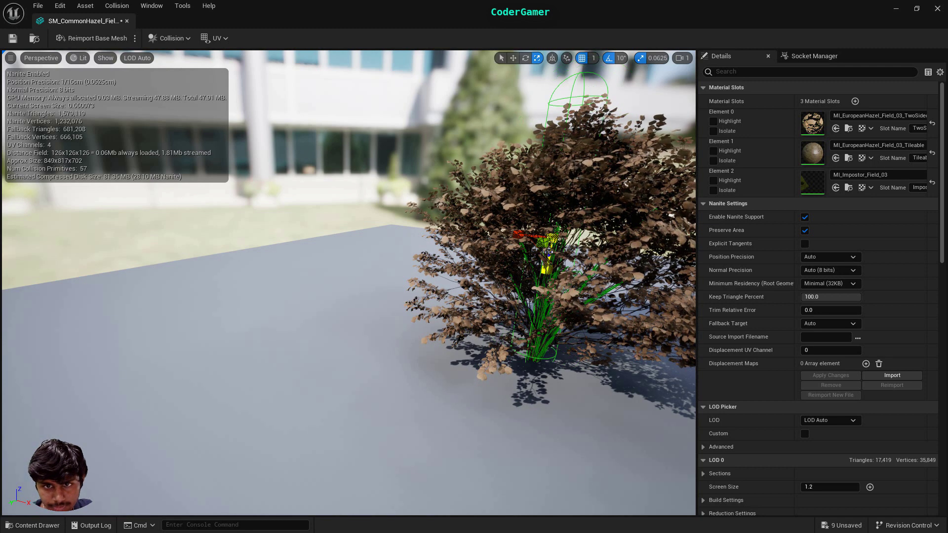
{"action": "left_click_drag", "start_coordinate": [544, 244], "coordinate": [546, 246]}
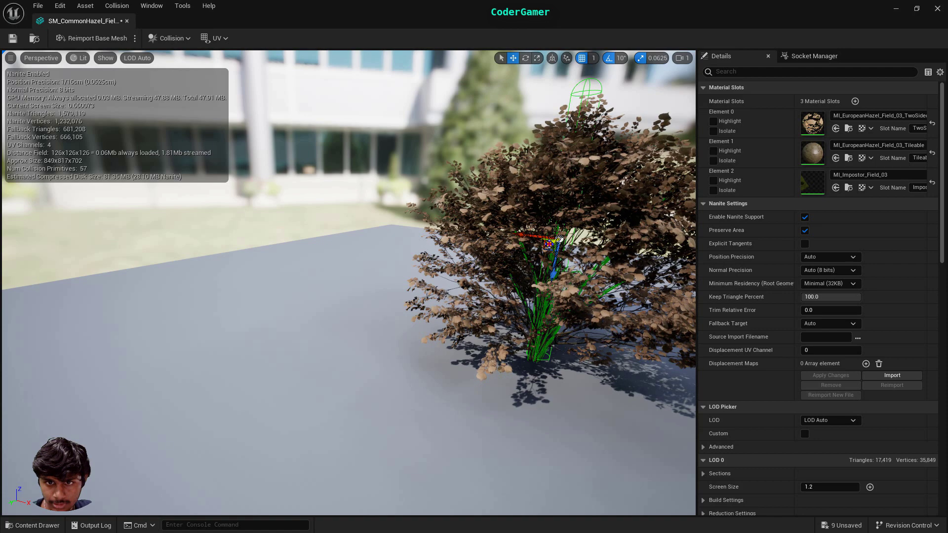
{"action": "left_click_drag", "start_coordinate": [549, 245], "coordinate": [544, 256]}
{"action": "right_click_drag", "start_coordinate": [603, 321], "coordinate": [360, 292]}
{"action": "scroll", "coordinate": [350, 290], "scroll_direction": "up", "scroll_amount": 2}
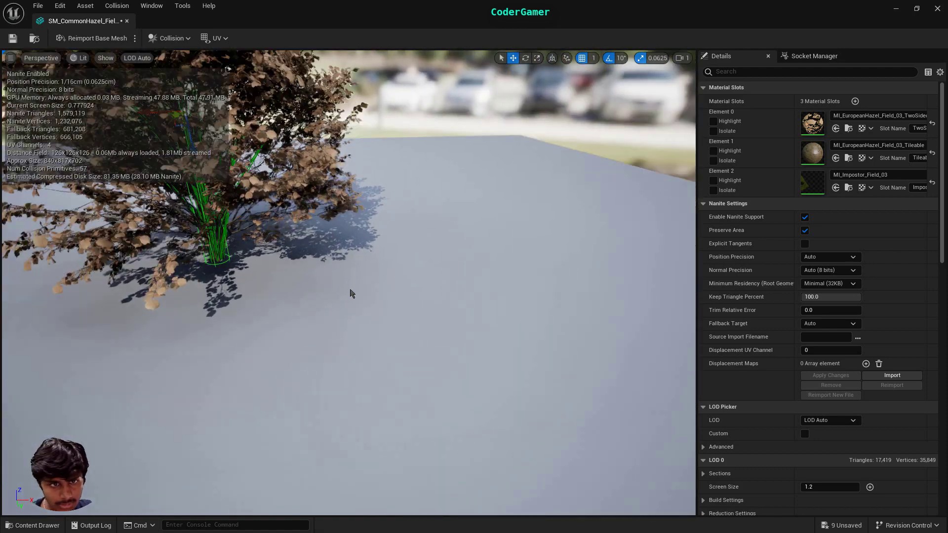
{"action": "scroll", "coordinate": [352, 293], "scroll_direction": "up", "scroll_amount": 2}
{"action": "scroll", "coordinate": [262, 245], "scroll_direction": "down", "scroll_amount": 2}
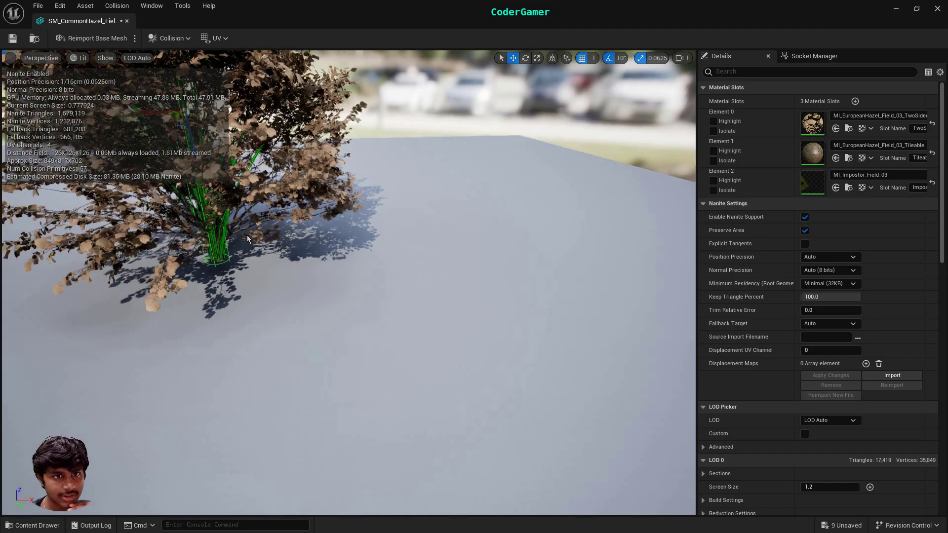
{"action": "scroll", "coordinate": [247, 239], "scroll_direction": "down", "scroll_amount": 3}
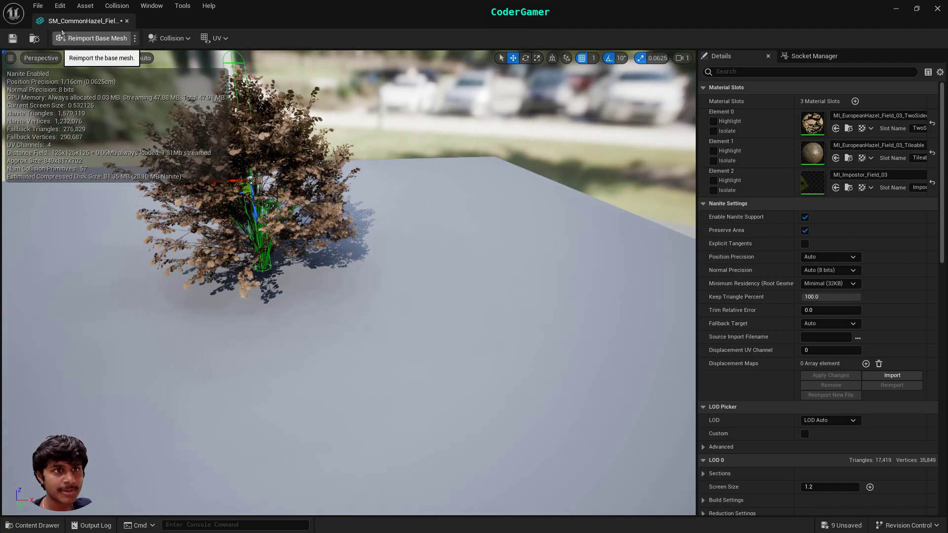
{"action": "left_click", "coordinate": [130, 25]}
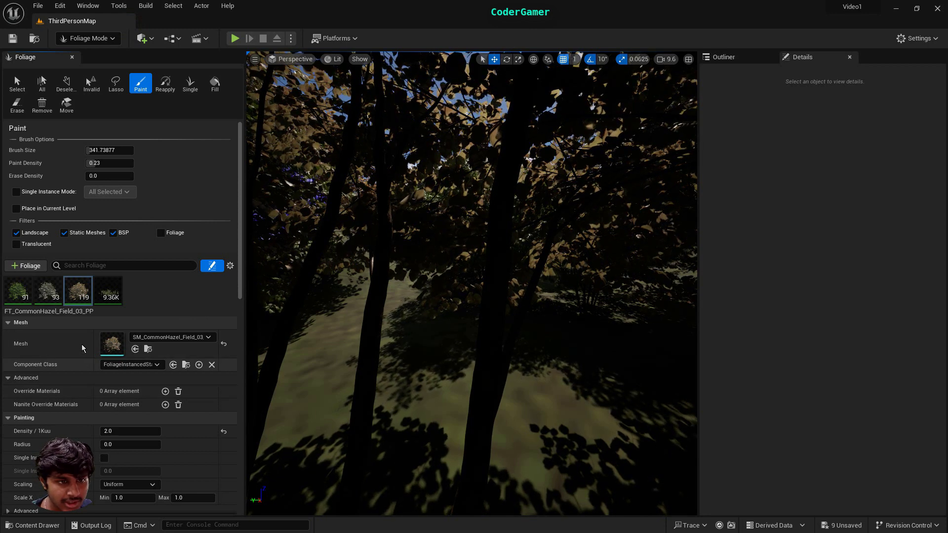
Step: Set the collision preset of the FT_CommonHazel_Field_03_PP foliage type to BlockAll
{"action": "scroll", "coordinate": [106, 374], "scroll_direction": "down", "scroll_amount": 3}
{"action": "scroll", "coordinate": [106, 373], "scroll_direction": "down", "scroll_amount": 7}
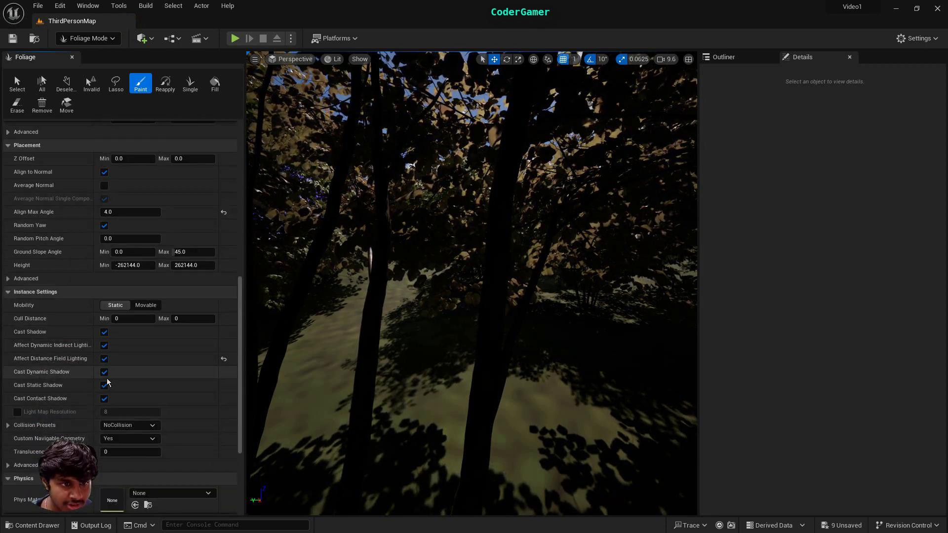
{"action": "left_click", "coordinate": [121, 332]}
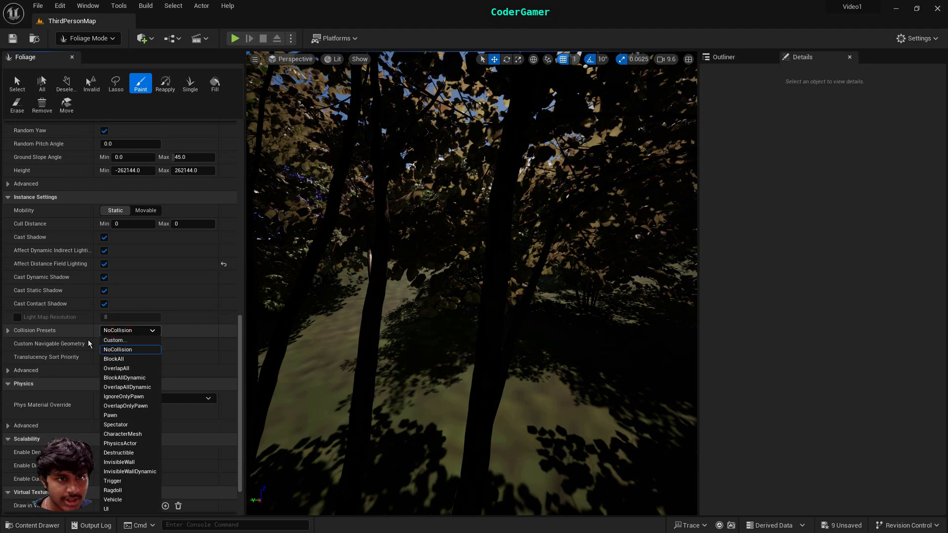
{"action": "left_click", "coordinate": [115, 359]}
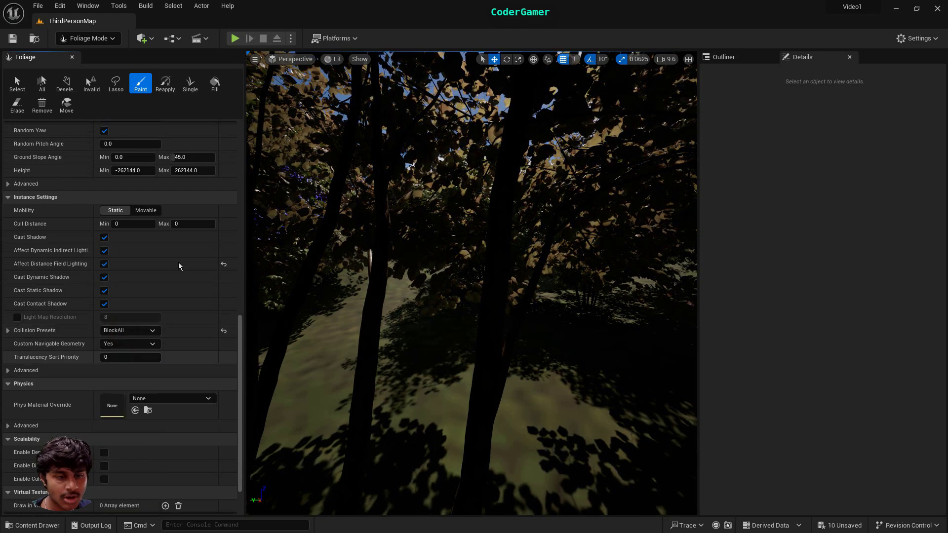
Step: Open the green hazel's mesh for editing and add a capsule simplified collision to it
{"action": "scroll", "coordinate": [134, 170], "scroll_direction": "up", "scroll_amount": 10}
{"action": "scroll", "coordinate": [134, 170], "scroll_direction": "up", "scroll_amount": 3}
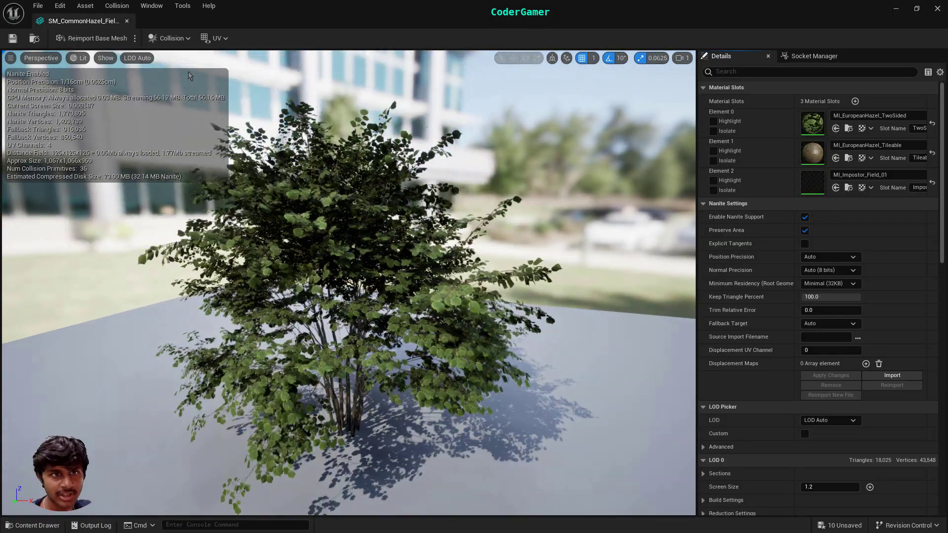
{"action": "left_click", "coordinate": [171, 38]}
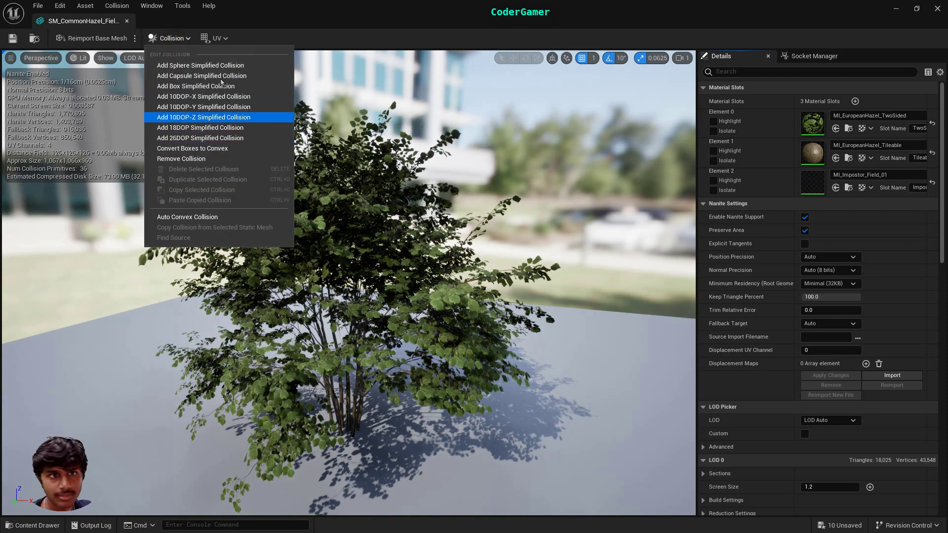
{"action": "left_click", "coordinate": [202, 75]}
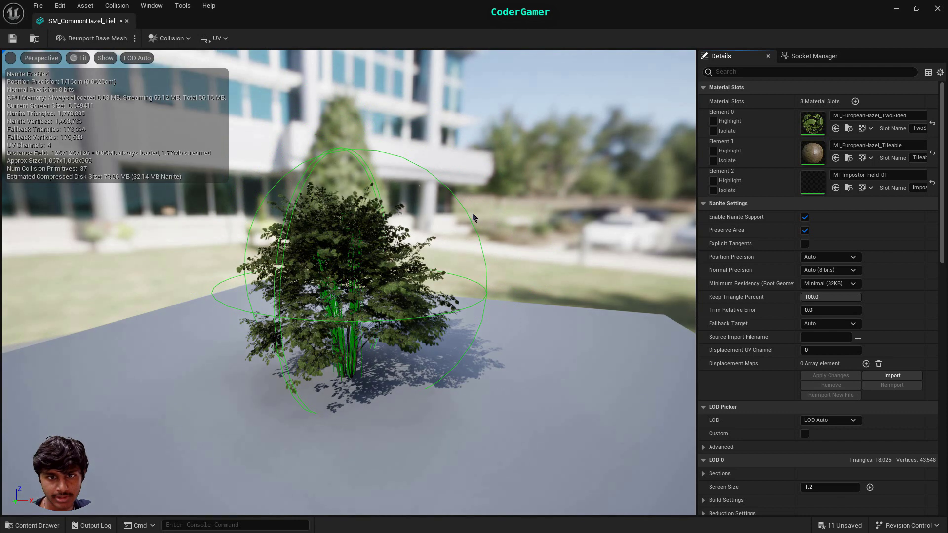
Step: Rotate the green hazel's capsule collision so it stands upright and narrow it to a slim column around the stems
{"action": "left_click", "coordinate": [450, 273]}
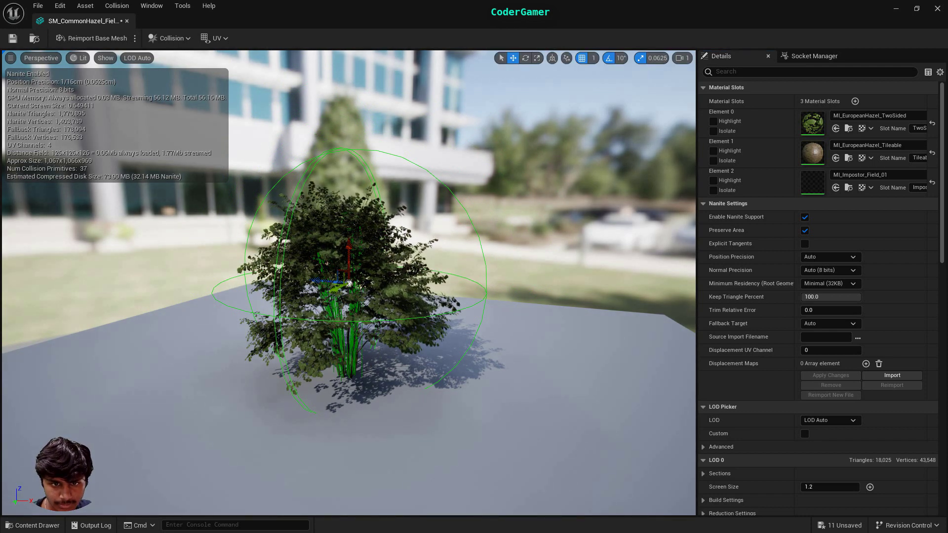
{"action": "left_click", "coordinate": [525, 58]}
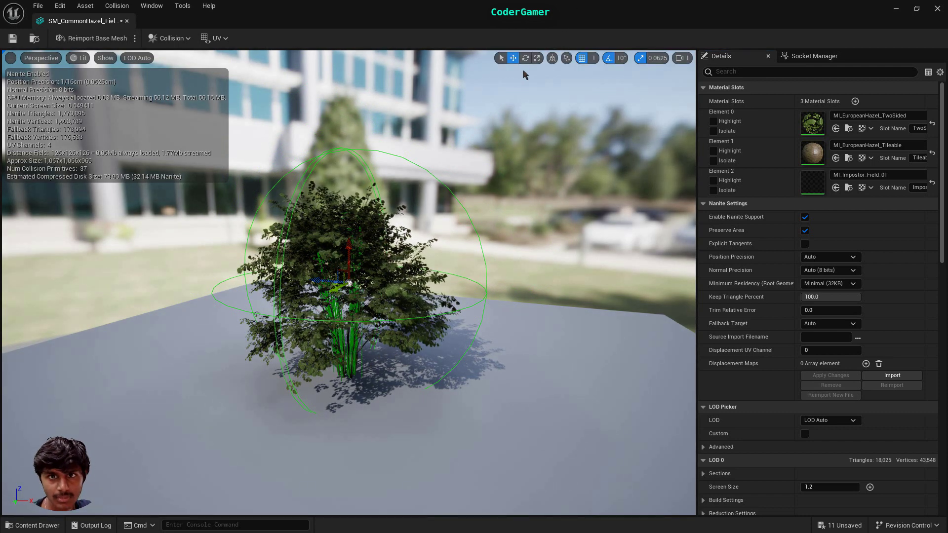
{"action": "left_click_drag", "start_coordinate": [396, 258], "coordinate": [583, 324]}
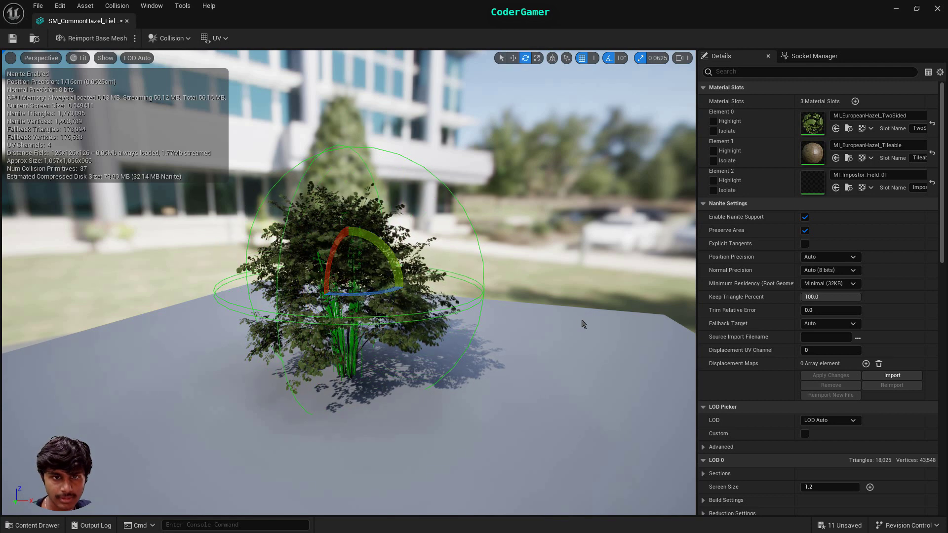
{"action": "left_click", "coordinate": [536, 58]}
{"action": "left_click_drag", "start_coordinate": [320, 280], "coordinate": [299, 295]}
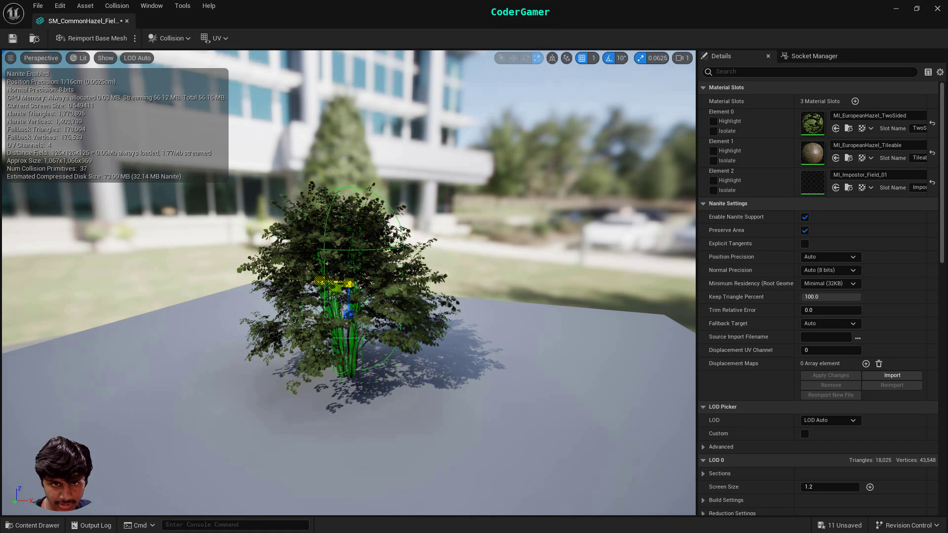
{"action": "scroll", "coordinate": [357, 345], "scroll_direction": "up", "scroll_amount": 8}
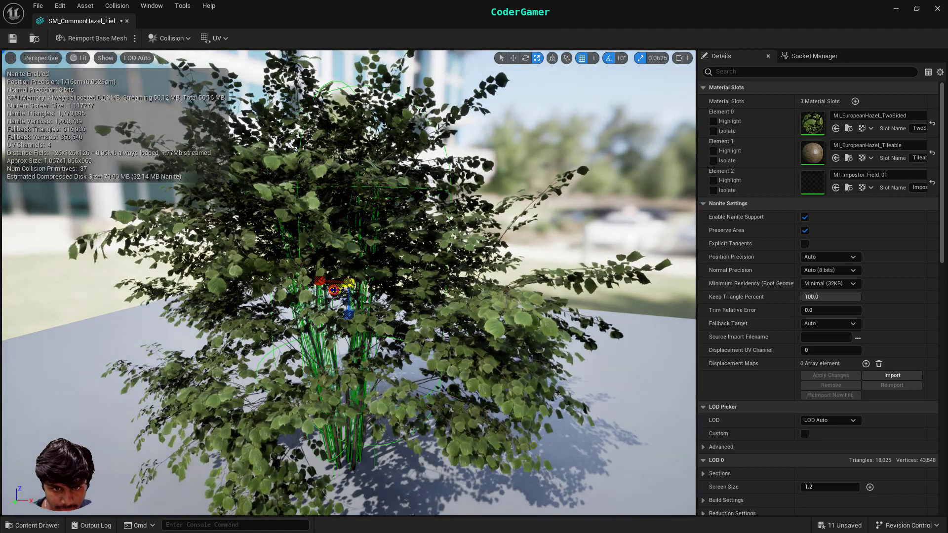
{"action": "left_click_drag", "start_coordinate": [331, 288], "coordinate": [328, 292]}
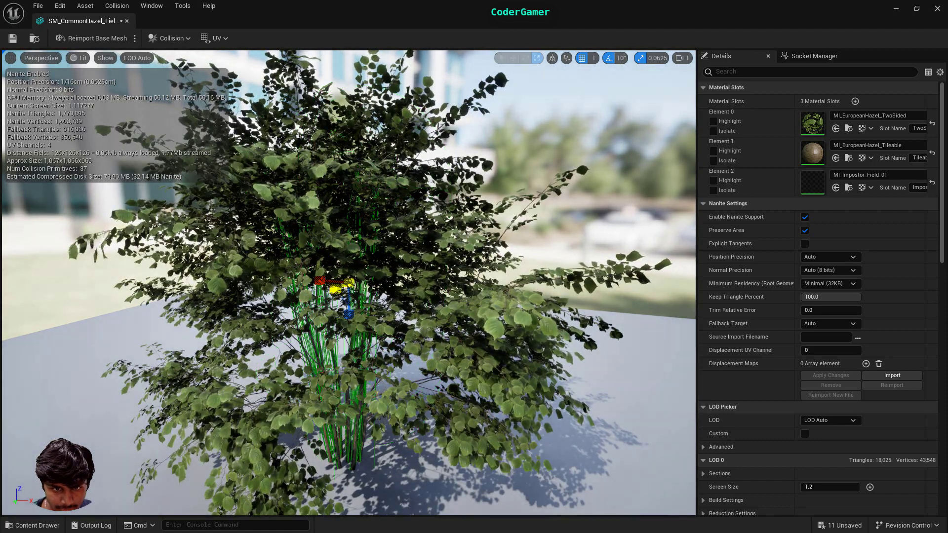
Step: Pull the capsule clear of the foliage to widen it, and move it back around the lower part of the stems
{"action": "left_click", "coordinate": [512, 57]}
{"action": "left_click_drag", "start_coordinate": [336, 291], "coordinate": [66, 387]}
{"action": "scroll", "coordinate": [276, 398], "scroll_direction": "down", "scroll_amount": 3}
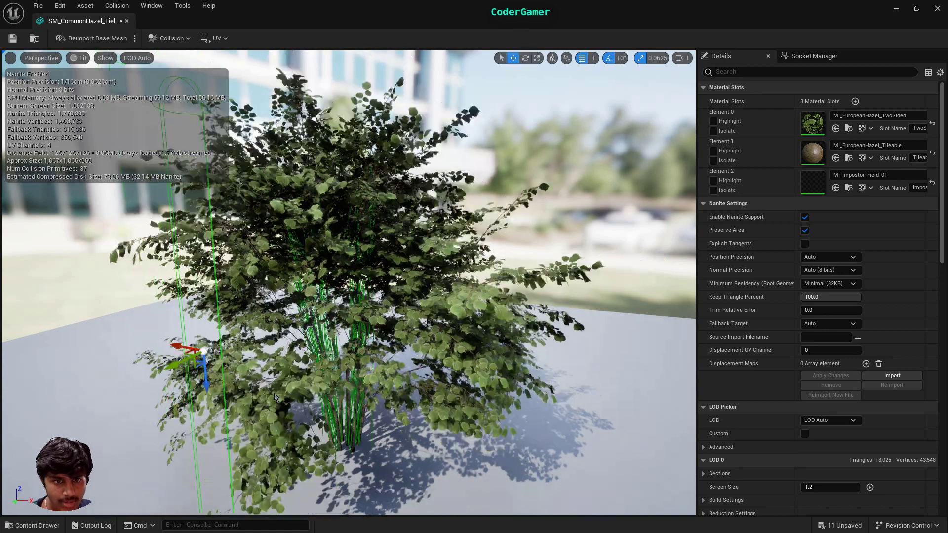
{"action": "scroll", "coordinate": [276, 398], "scroll_direction": "down", "scroll_amount": 2}
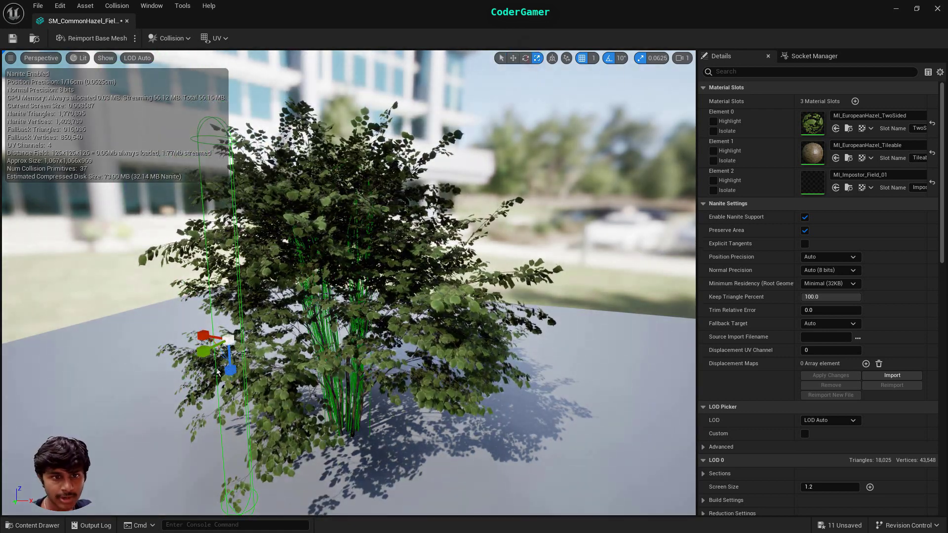
{"action": "left_click_drag", "start_coordinate": [204, 356], "coordinate": [178, 366]}
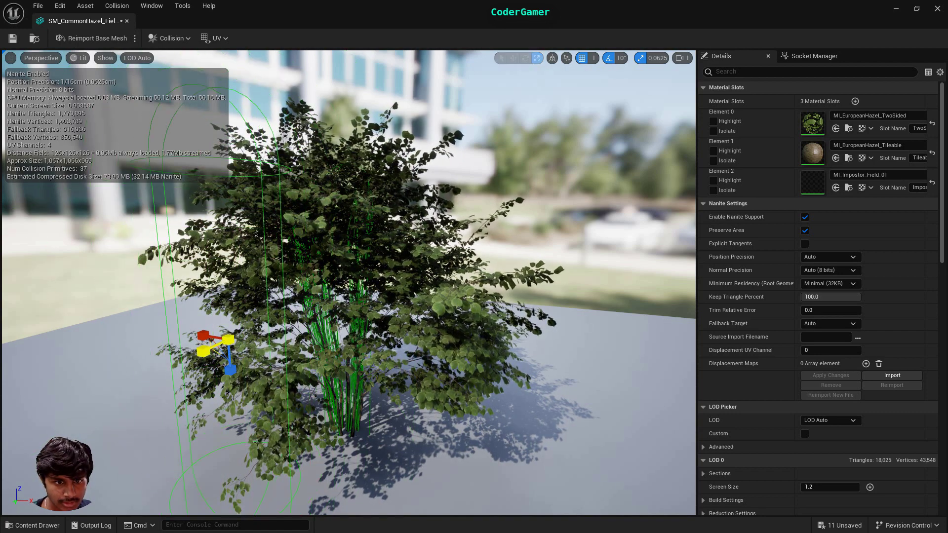
{"action": "left_click", "coordinate": [513, 58]}
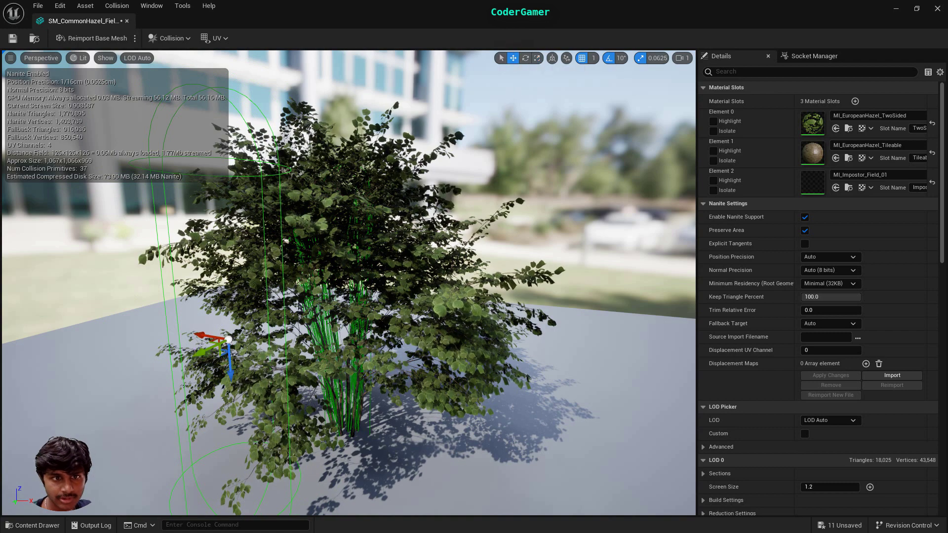
{"action": "left_click_drag", "start_coordinate": [196, 355], "coordinate": [218, 347]}
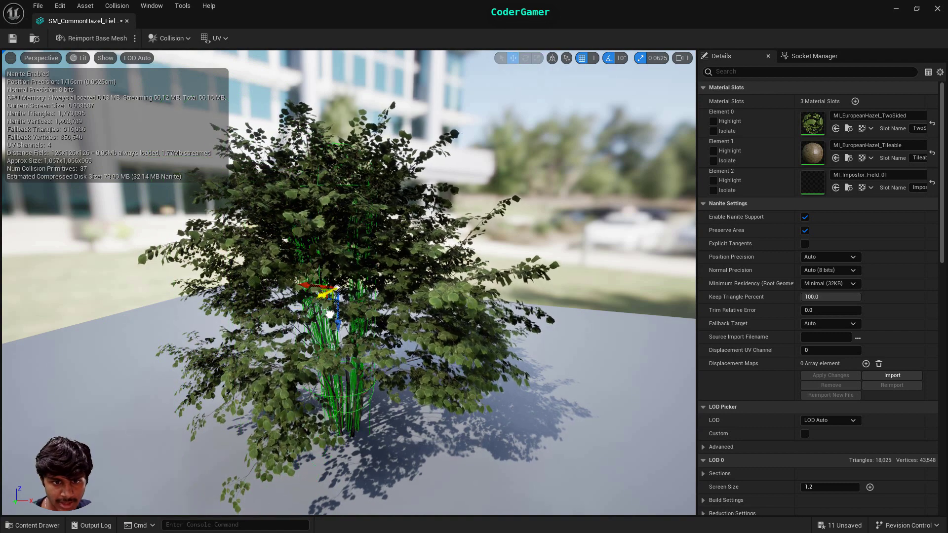
{"action": "left_click_drag", "start_coordinate": [340, 316], "coordinate": [341, 337]}
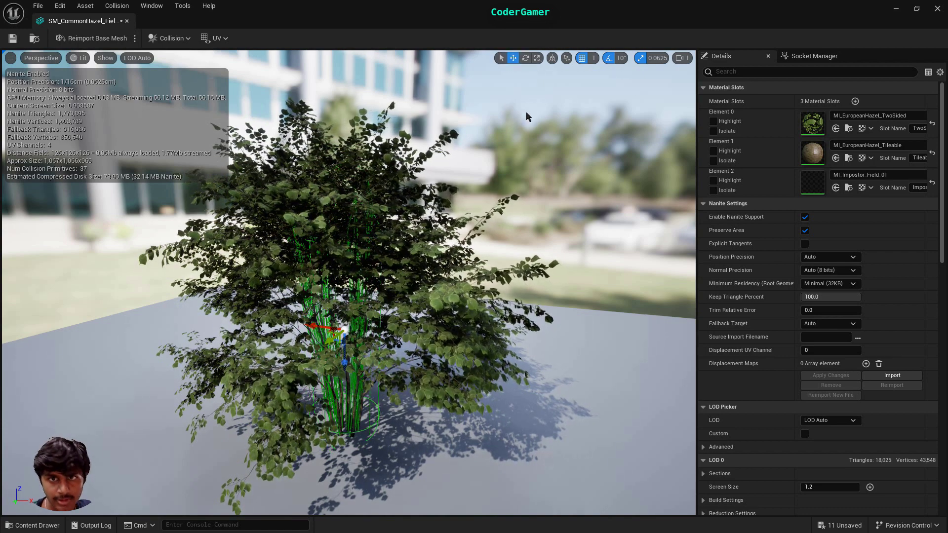
Step: Adjust the capsule's overall size and lower it until it reaches the ground at the stem base, and close the mesh editor
{"action": "left_click", "coordinate": [536, 58]}
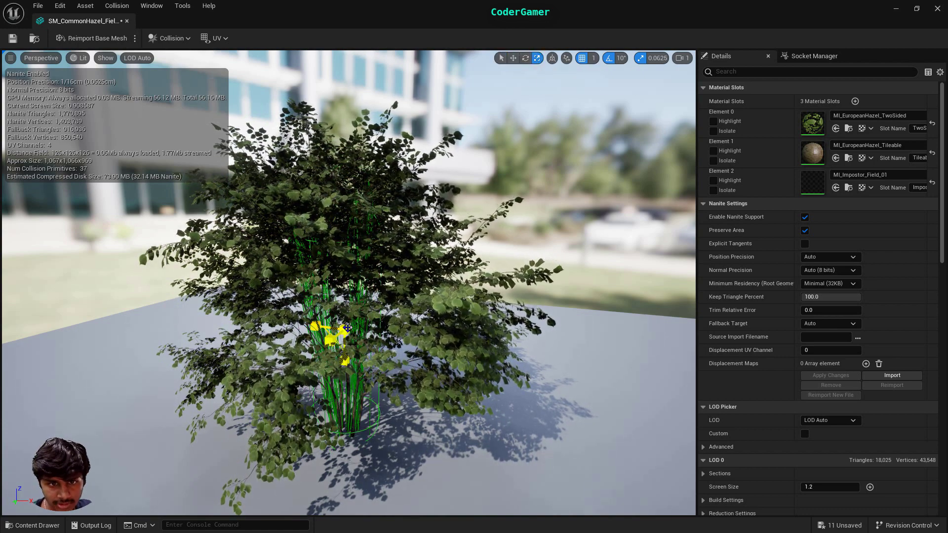
{"action": "left_click_drag", "start_coordinate": [344, 334], "coordinate": [355, 326]}
{"action": "scroll", "coordinate": [581, 439], "scroll_direction": "up", "scroll_amount": 2}
{"action": "scroll", "coordinate": [581, 438], "scroll_direction": "up", "scroll_amount": 3}
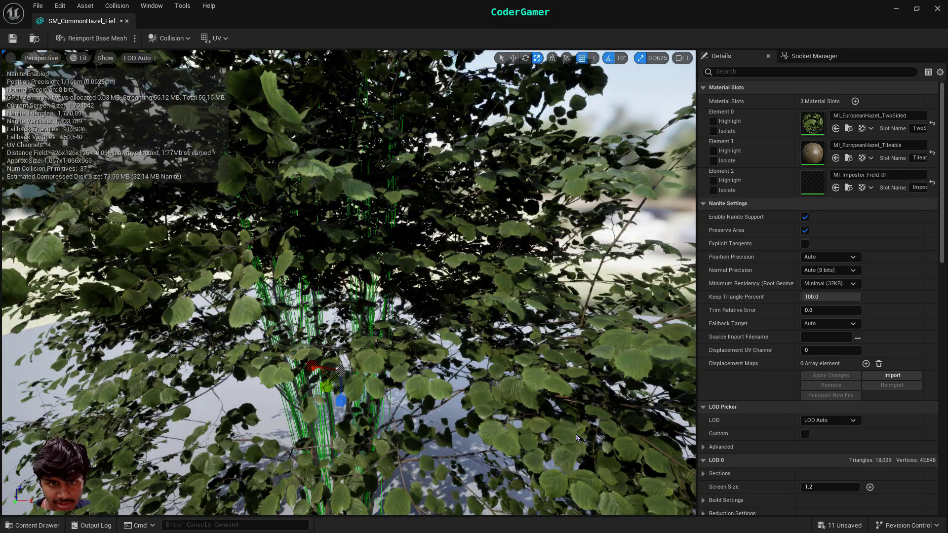
{"action": "scroll", "coordinate": [576, 434], "scroll_direction": "down", "scroll_amount": 2}
{"action": "left_click", "coordinate": [513, 58]}
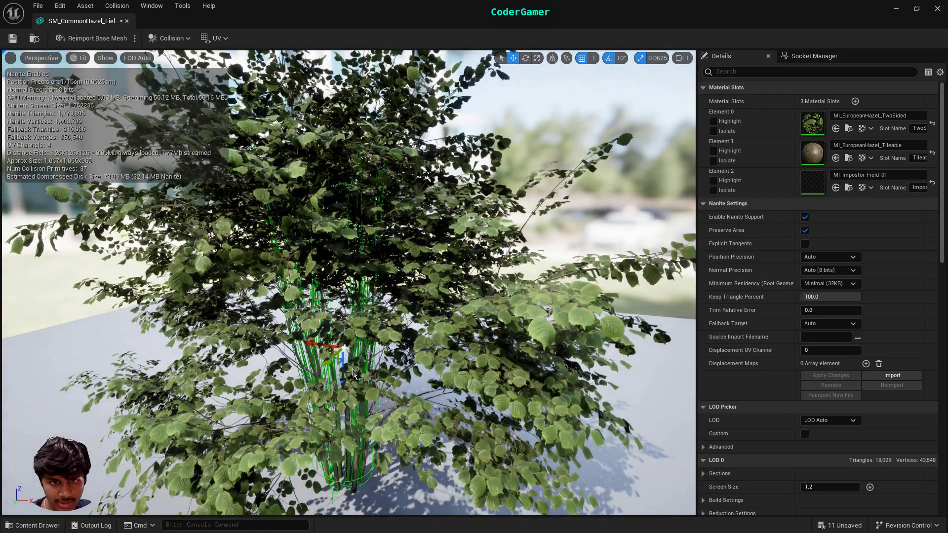
{"action": "left_click_drag", "start_coordinate": [342, 371], "coordinate": [342, 398]}
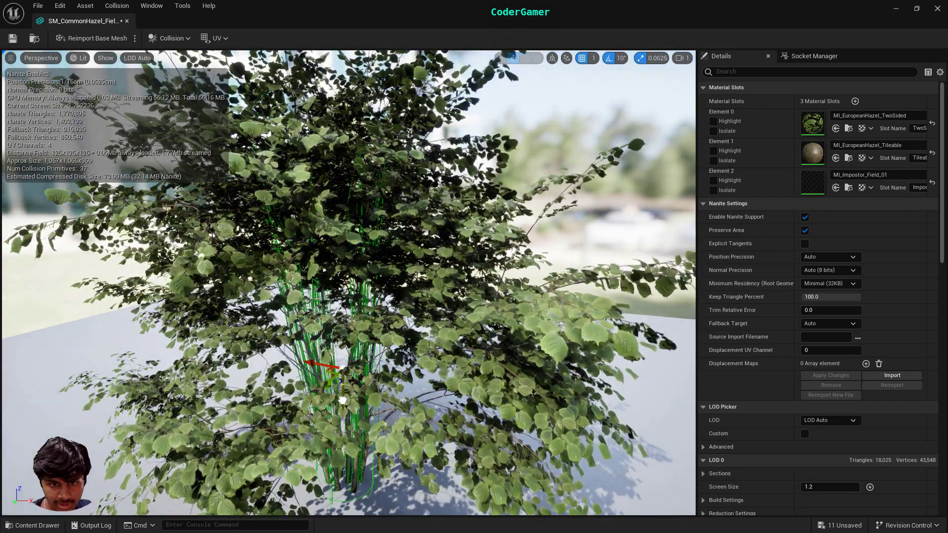
{"action": "right_click_drag", "start_coordinate": [441, 410], "coordinate": [482, 439]}
{"action": "scroll", "coordinate": [438, 411], "scroll_direction": "down", "scroll_amount": 6}
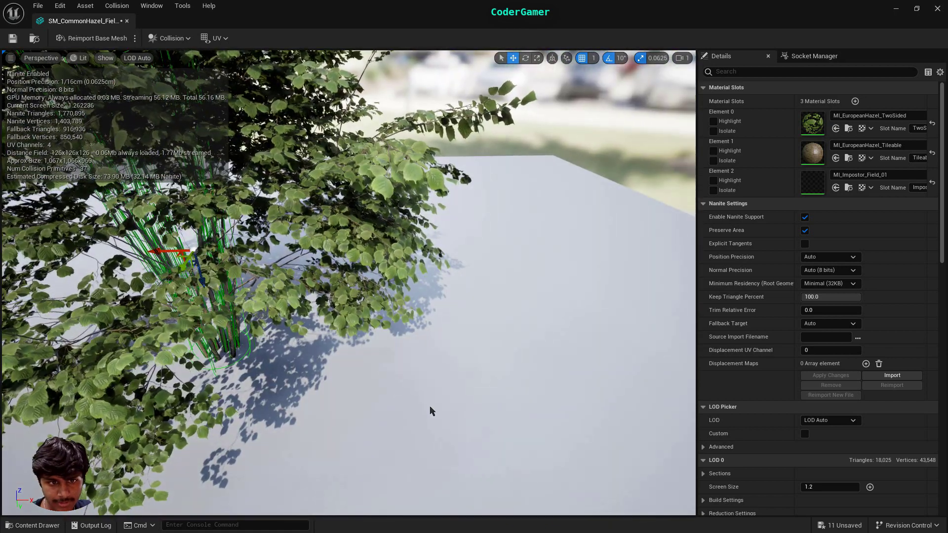
{"action": "scroll", "coordinate": [371, 361], "scroll_direction": "down", "scroll_amount": 1}
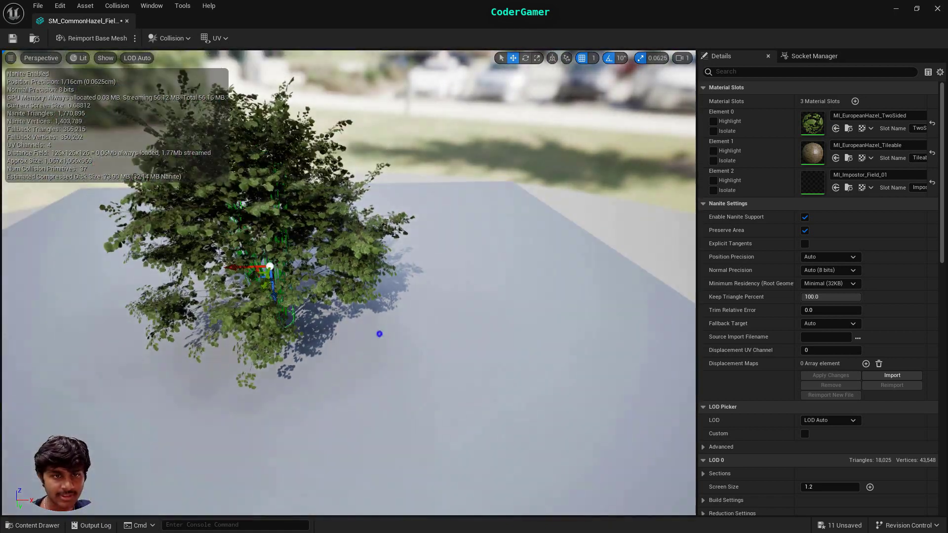
{"action": "left_click", "coordinate": [379, 333]}
{"action": "left_click", "coordinate": [128, 21]}
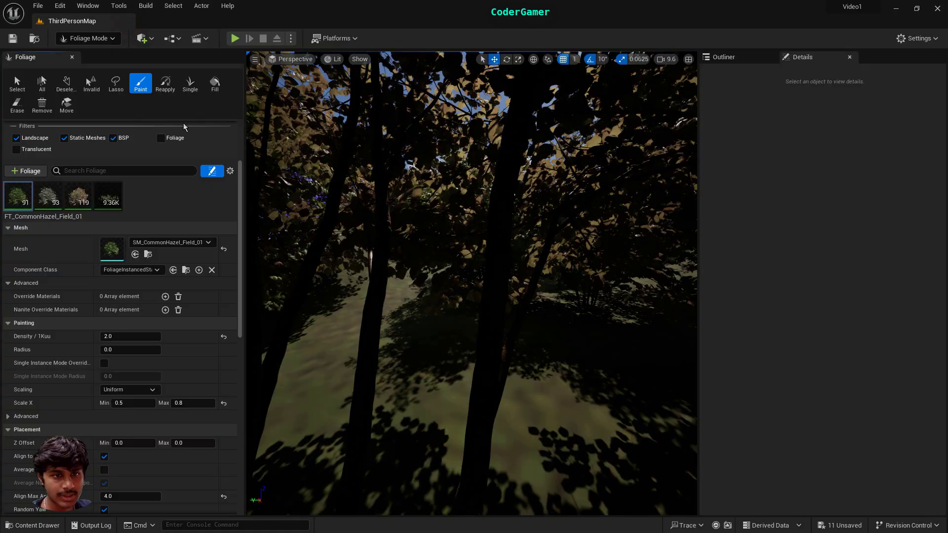
Step: Open the mesh of the FT_CommonHazel_Field_01_PP foliage type for editing and add a capsule simplified collision to it
{"action": "double_click", "coordinate": [111, 250]}
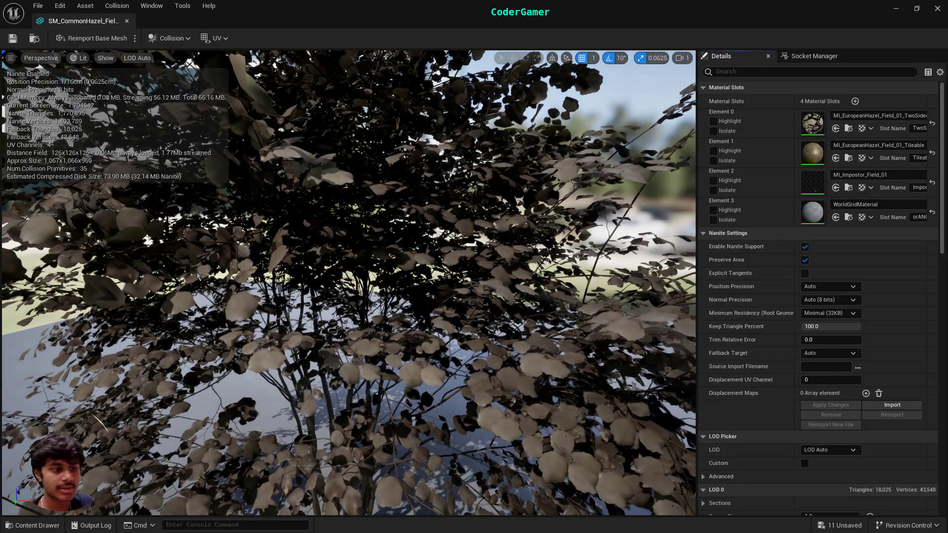
{"action": "scroll", "coordinate": [210, 260], "scroll_direction": "down", "scroll_amount": 3}
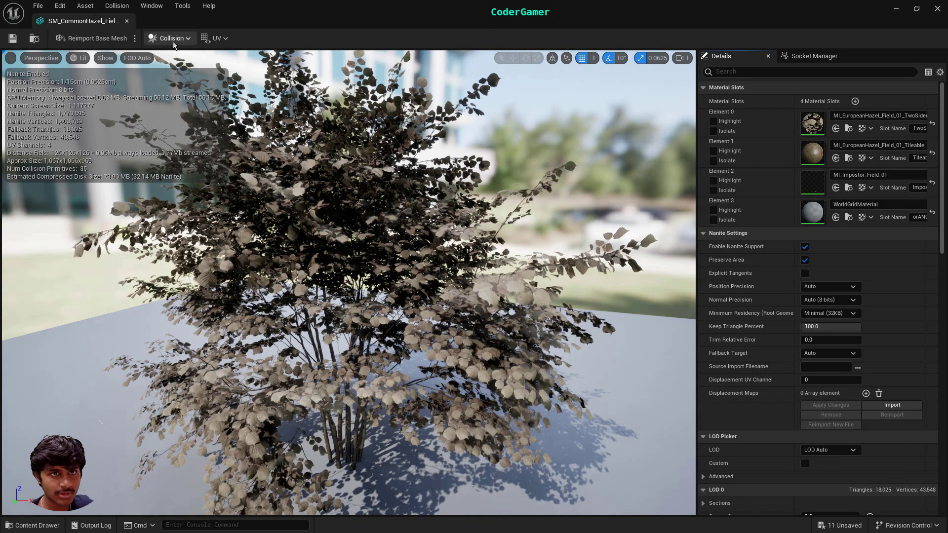
{"action": "left_click", "coordinate": [169, 38]}
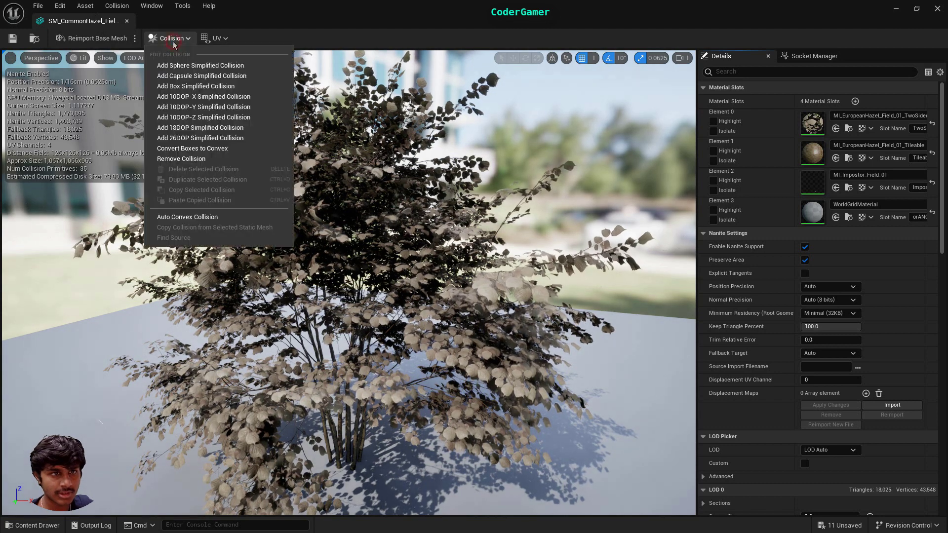
{"action": "left_click", "coordinate": [185, 77]}
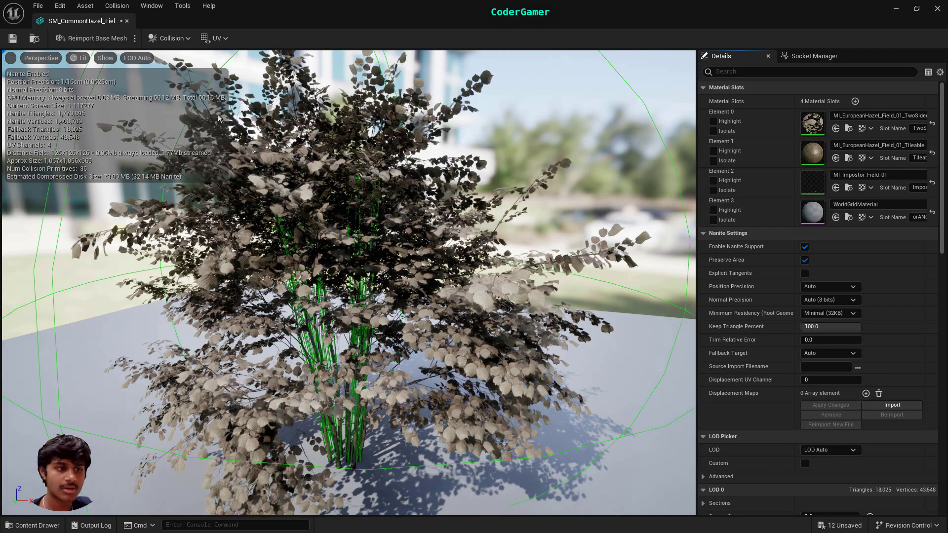
{"action": "scroll", "coordinate": [204, 109], "scroll_direction": "down", "scroll_amount": 6}
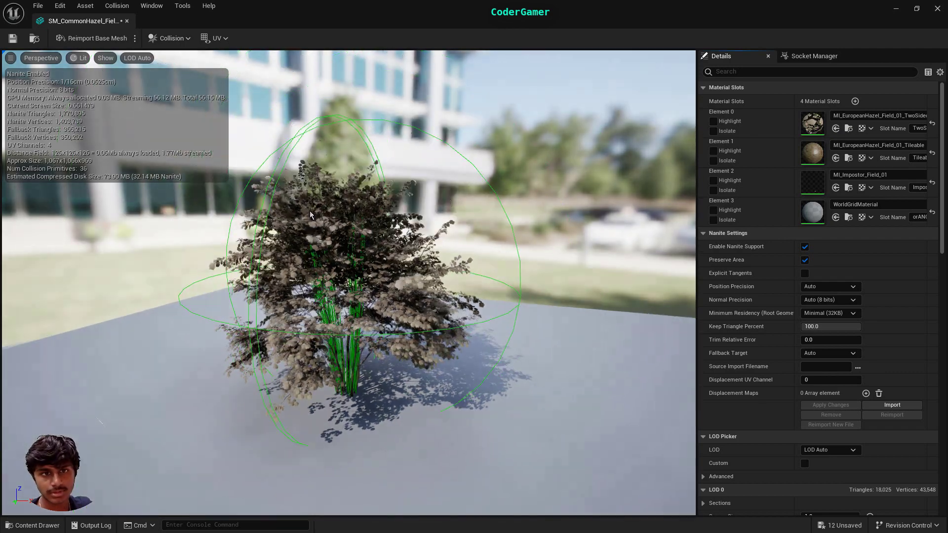
Step: Rotate the pale hazel's capsule collision by -90° so it stands upright and narrow it to a slim column around the stems
{"action": "left_click", "coordinate": [412, 126]}
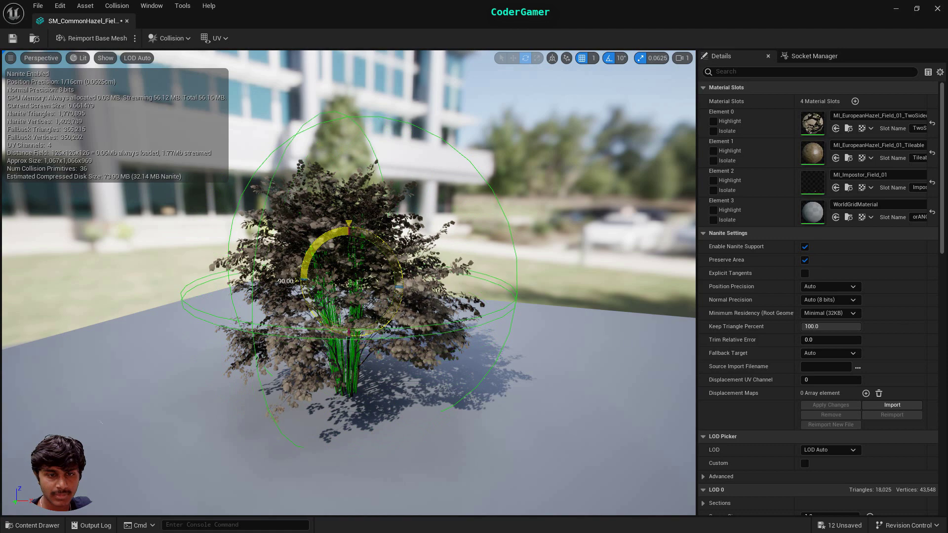
{"action": "key", "text": "r"}
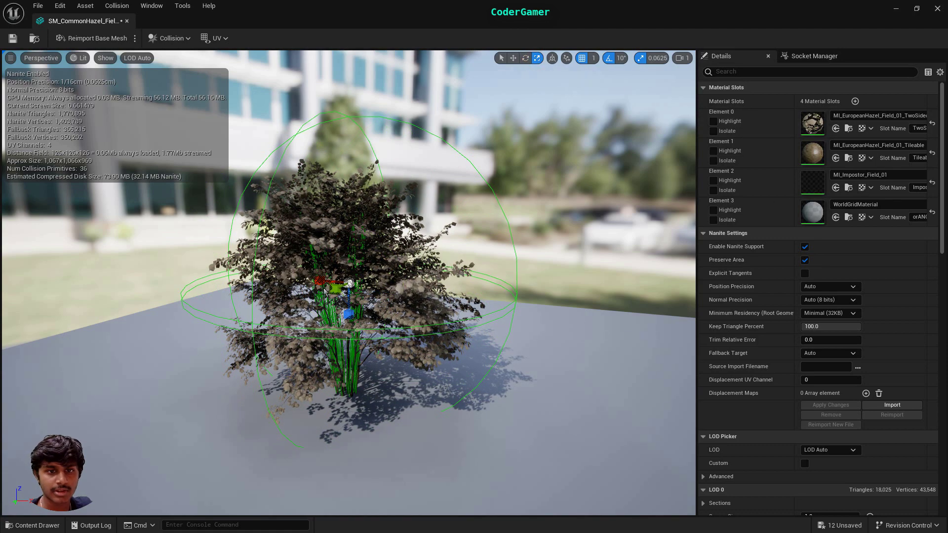
{"action": "right_click_drag", "start_coordinate": [383, 282], "coordinate": [445, 227]}
{"action": "key", "text": "f"}
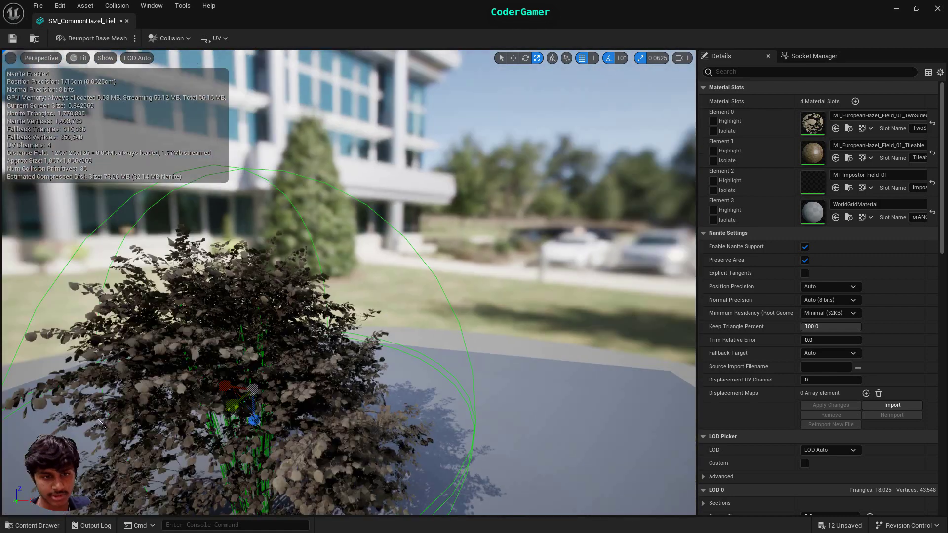
{"action": "left_click_drag", "start_coordinate": [407, 325], "coordinate": [457, 346]}
{"action": "scroll", "coordinate": [469, 363], "scroll_direction": "up", "scroll_amount": 5}
{"action": "scroll", "coordinate": [475, 368], "scroll_direction": "down", "scroll_amount": 3}
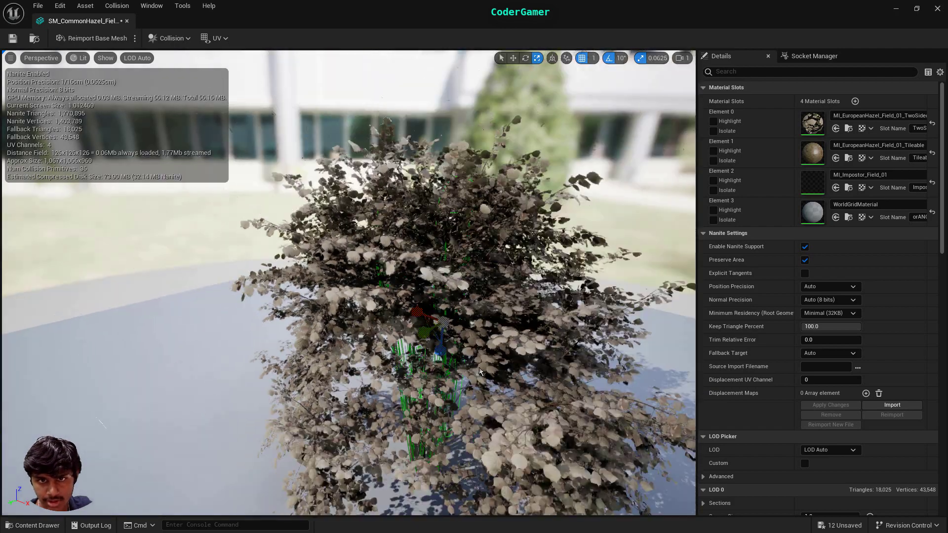
Step: Lower and center the capsule so it encloses the pale hazel's stems down to the ground, and close the mesh editor
{"action": "key", "text": "w"}
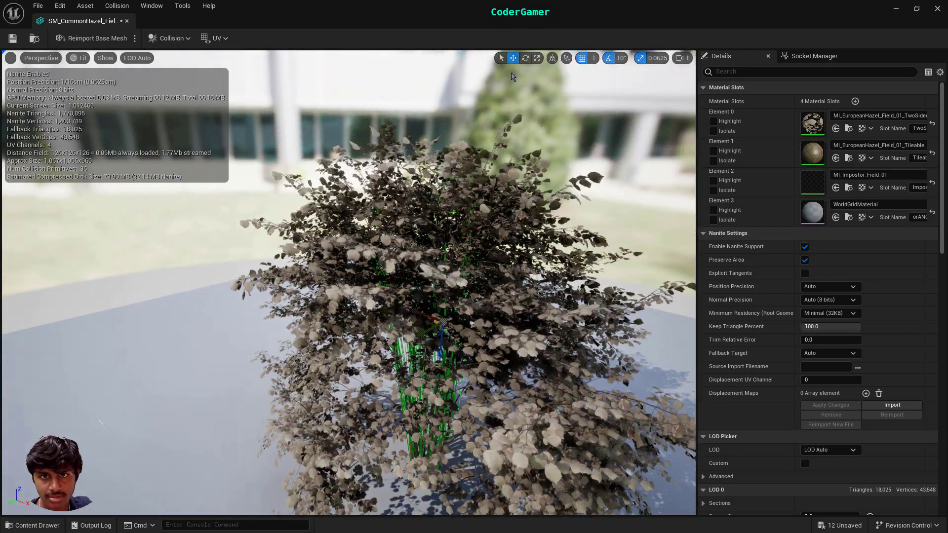
{"action": "left_click_drag", "start_coordinate": [440, 353], "coordinate": [423, 434]}
{"action": "right_click_drag", "start_coordinate": [337, 380], "coordinate": [352, 297]}
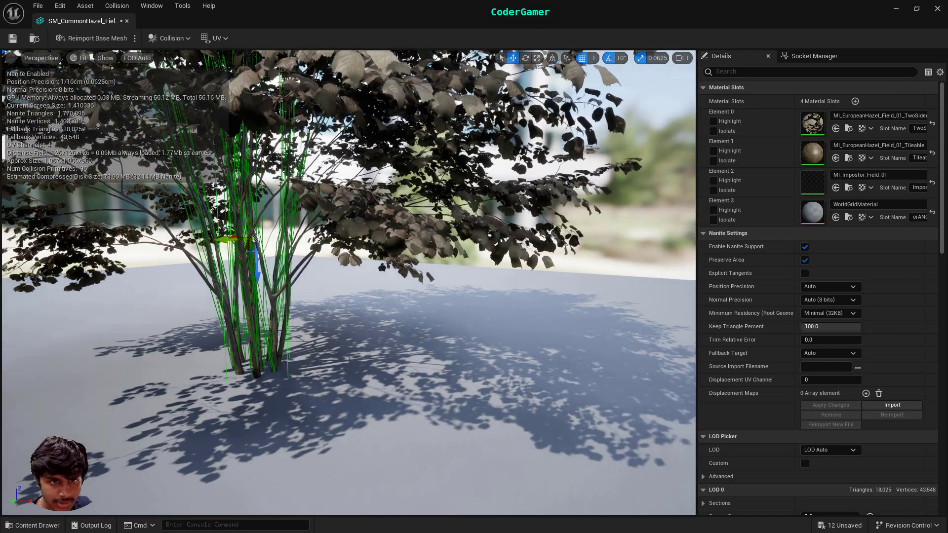
{"action": "left_click_drag", "start_coordinate": [228, 239], "coordinate": [228, 275]}
{"action": "right_click_drag", "start_coordinate": [352, 341], "coordinate": [281, 332]}
{"action": "left_click", "coordinate": [353, 332]}
{"action": "scroll", "coordinate": [357, 345], "scroll_direction": "down", "scroll_amount": 1}
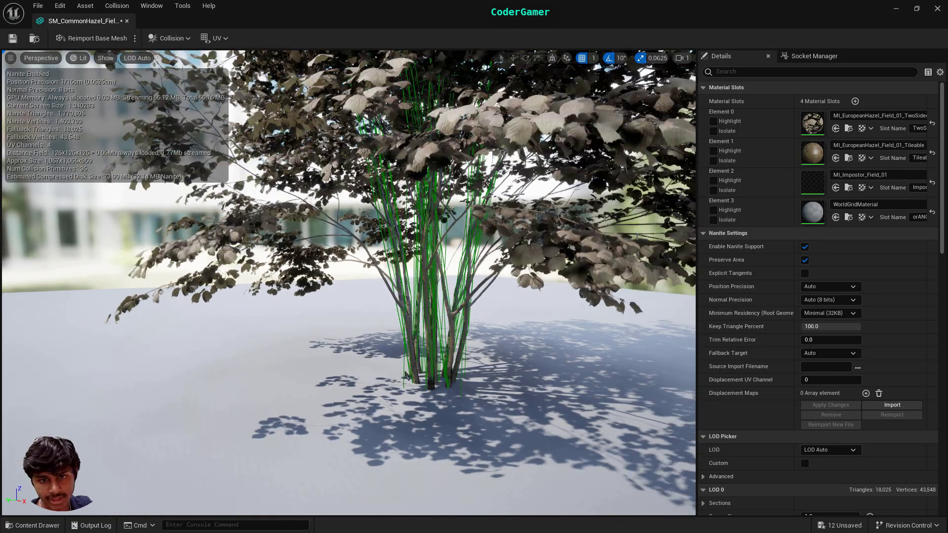
{"action": "scroll", "coordinate": [358, 345], "scroll_direction": "down", "scroll_amount": 2}
{"action": "scroll", "coordinate": [316, 306], "scroll_direction": "up", "scroll_amount": 3}
{"action": "right_click_drag", "start_coordinate": [316, 306], "coordinate": [358, 331]}
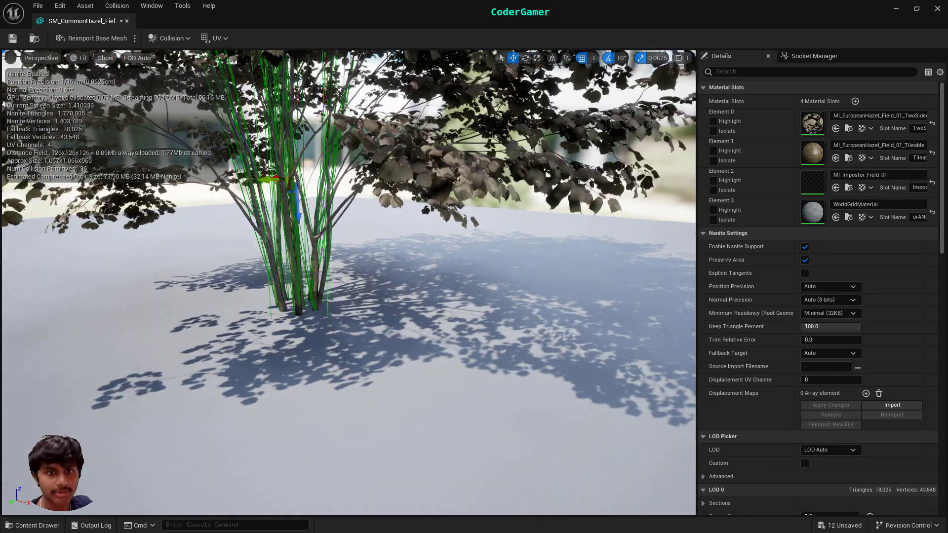
{"action": "left_click", "coordinate": [126, 21]}
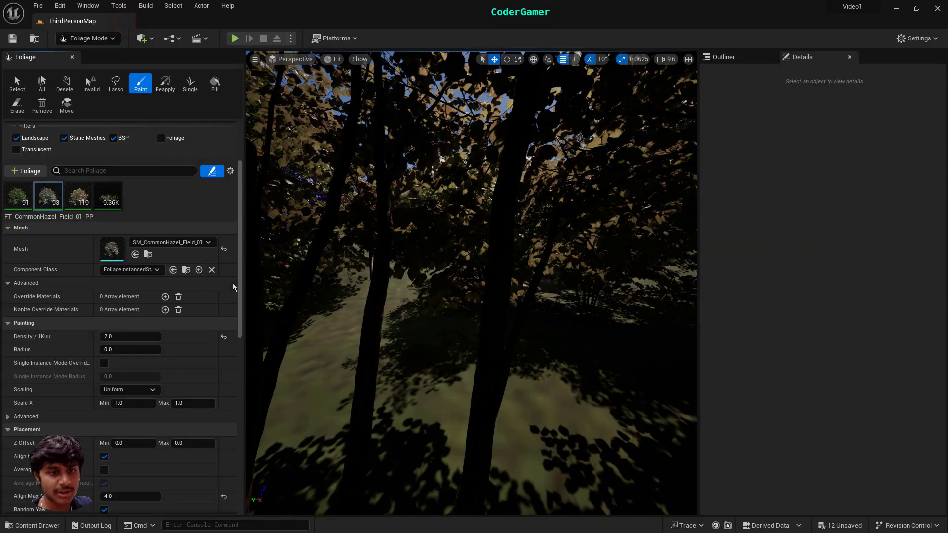
Step: Set the collision preset of the FT_CommonHazel_Field_01_PP foliage type to BlockAll
{"action": "scroll", "coordinate": [123, 378], "scroll_direction": "down", "scroll_amount": 3}
{"action": "scroll", "coordinate": [123, 378], "scroll_direction": "down", "scroll_amount": 10}
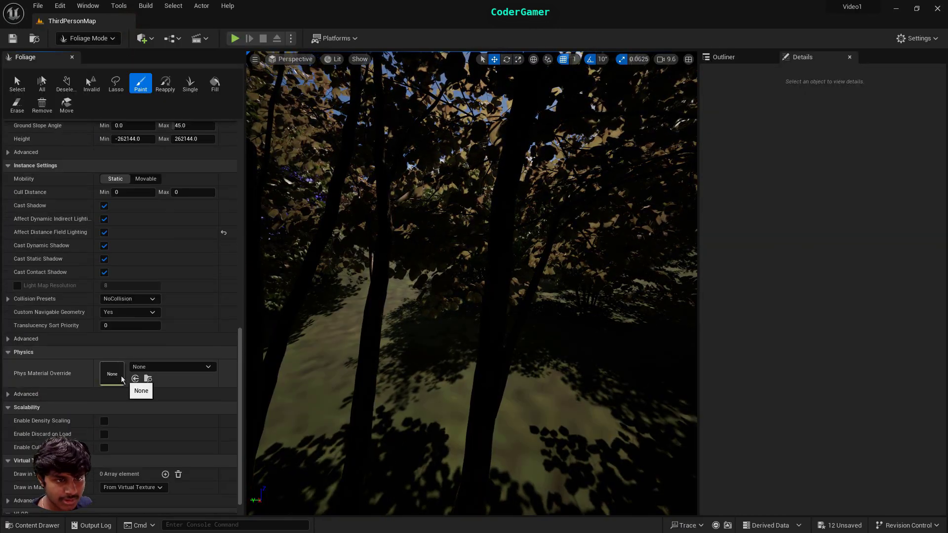
{"action": "scroll", "coordinate": [87, 375], "scroll_direction": "down", "scroll_amount": 1}
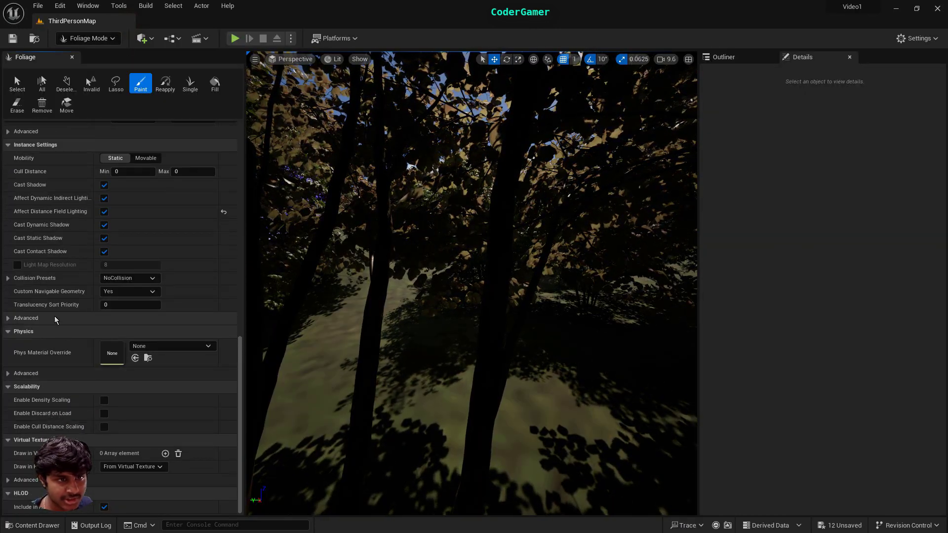
{"action": "left_click", "coordinate": [124, 286]}
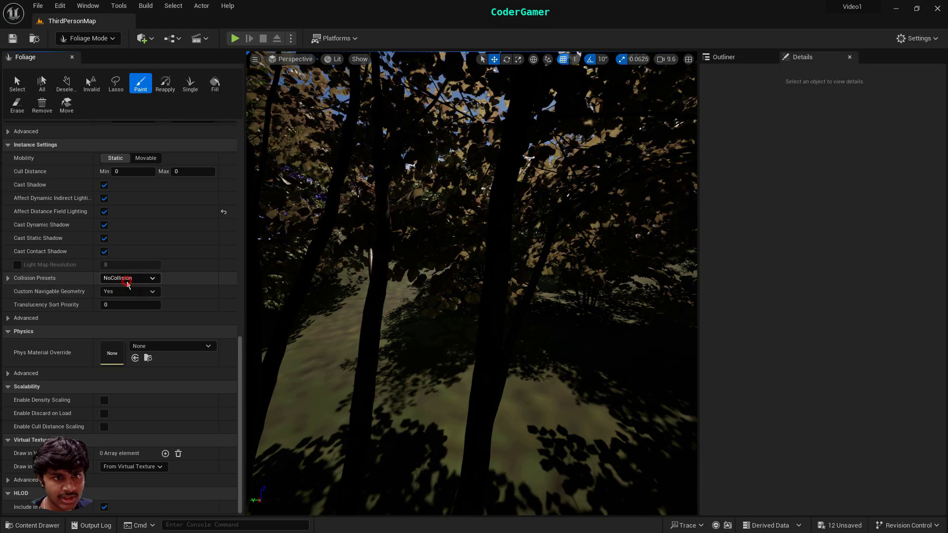
{"action": "left_click", "coordinate": [115, 307]}
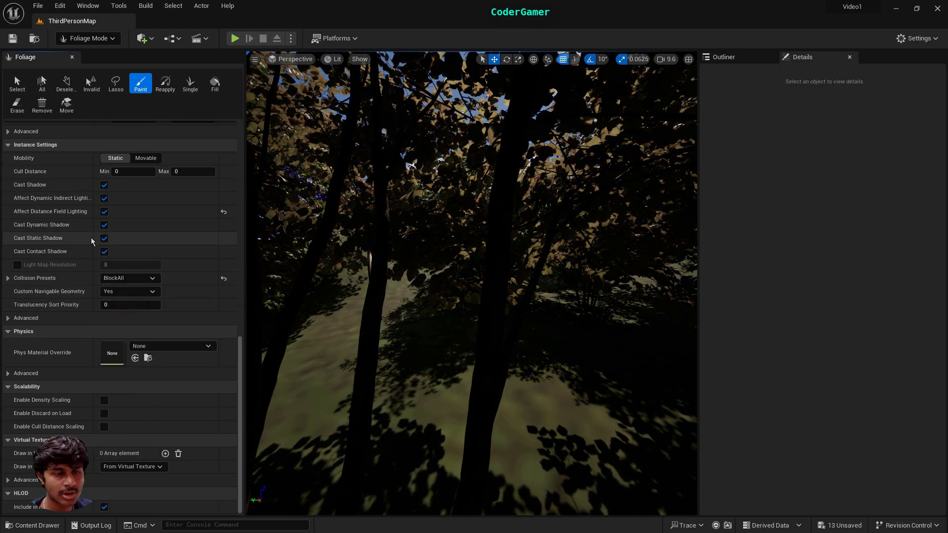
Step: Check the collision preset in the instance settings of the green hazel foliage type
{"action": "scroll", "coordinate": [83, 227], "scroll_direction": "up", "scroll_amount": 15}
{"action": "scroll", "coordinate": [72, 207], "scroll_direction": "up", "scroll_amount": 5}
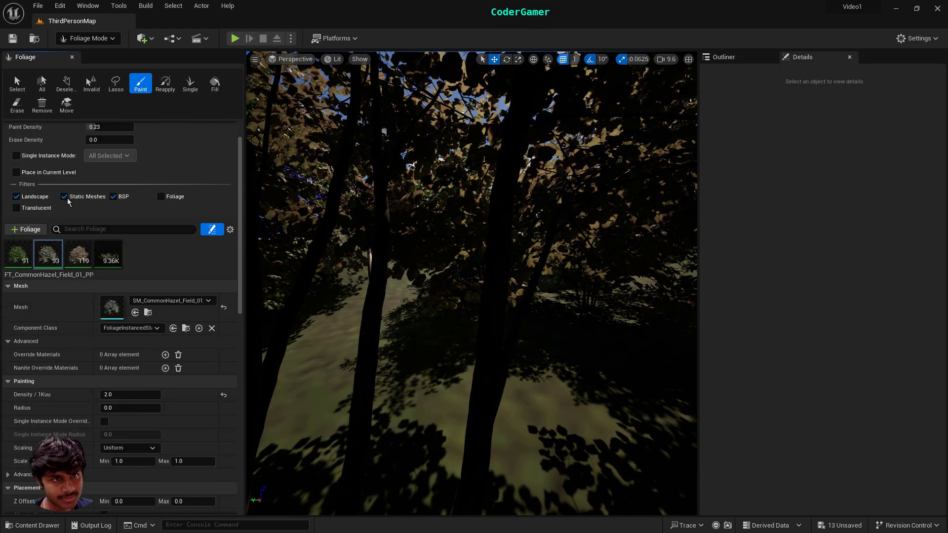
{"action": "left_click", "coordinate": [25, 252]}
{"action": "scroll", "coordinate": [172, 357], "scroll_direction": "down", "scroll_amount": 12}
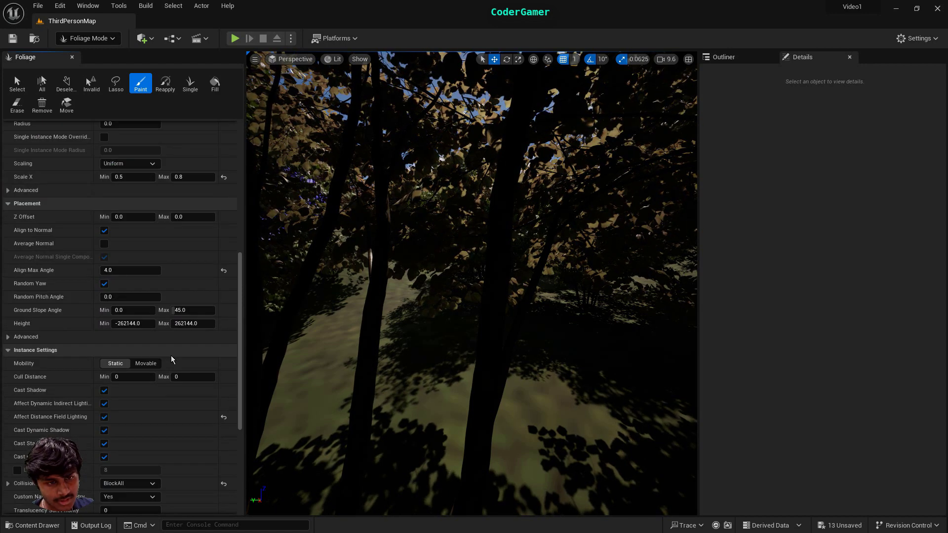
{"action": "scroll", "coordinate": [171, 355], "scroll_direction": "down", "scroll_amount": 6}
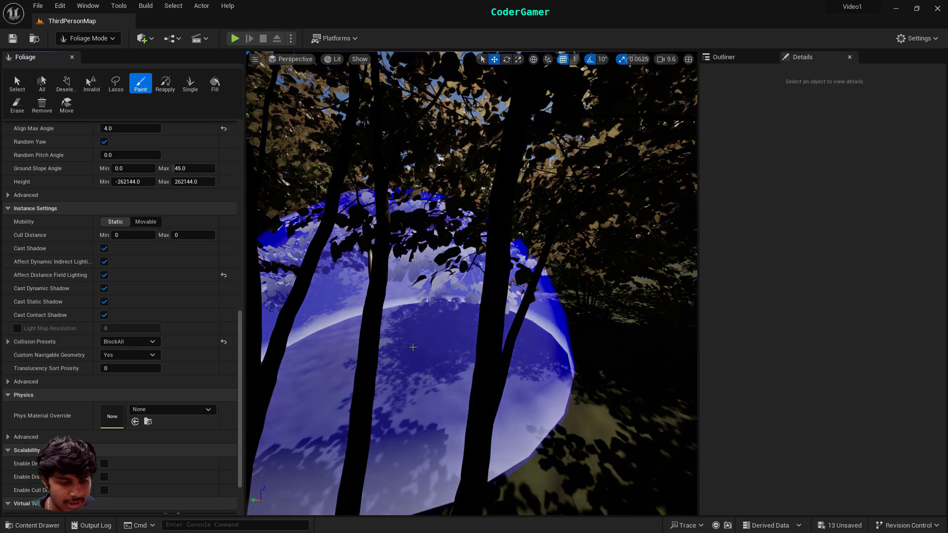
Step: Start a play test of the level, save all unsaved levels and assets, and take control of the character
{"action": "key", "text": "alt+p"}
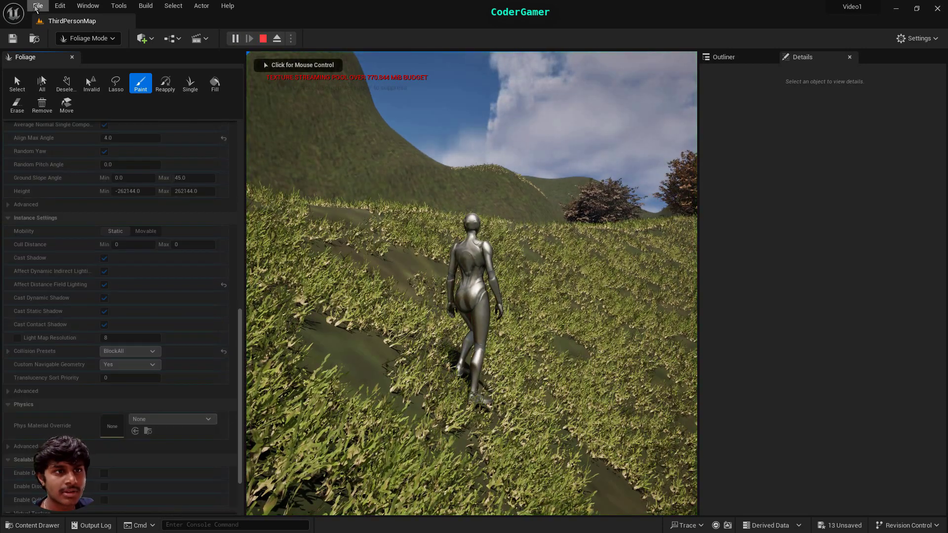
{"action": "left_click", "coordinate": [39, 5]}
{"action": "left_click", "coordinate": [64, 131]}
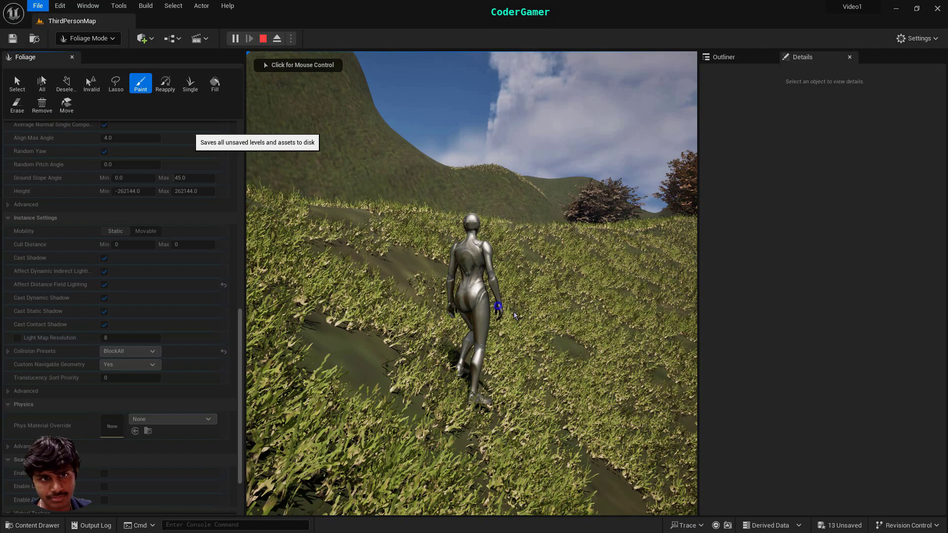
{"action": "left_click", "coordinate": [491, 307]}
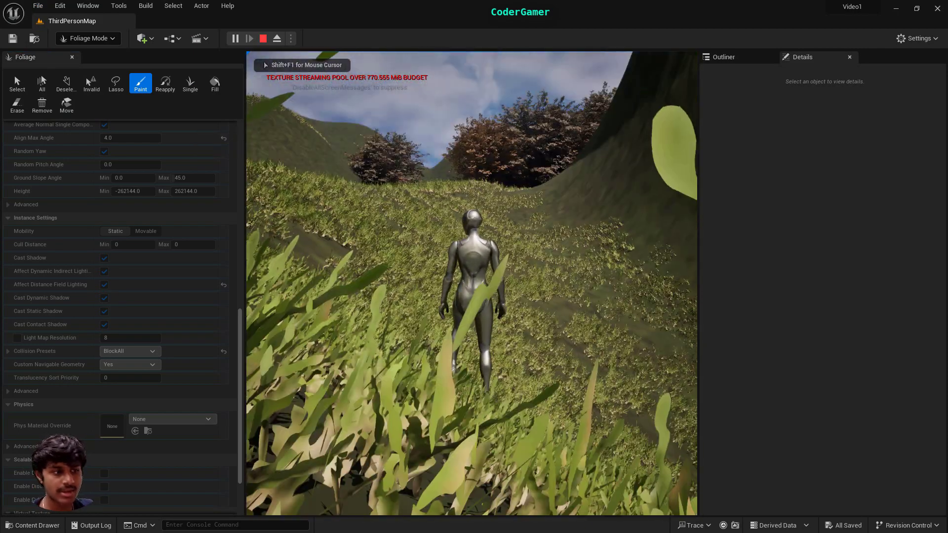
Step: Run the character through the hazel-filled valley and against the stems to test the bush collisions, and end the play test
{"action": "key", "text": "w"}
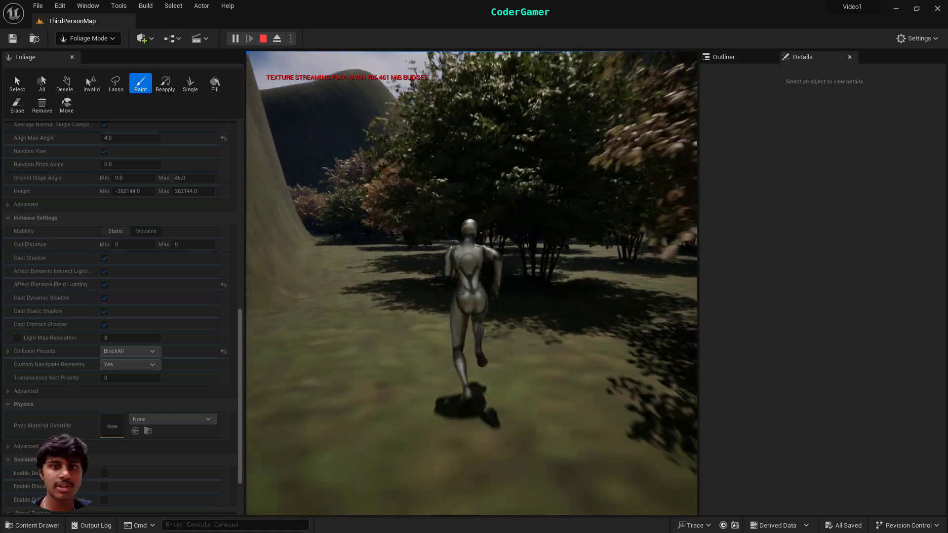
{"action": "key", "text": "w"}
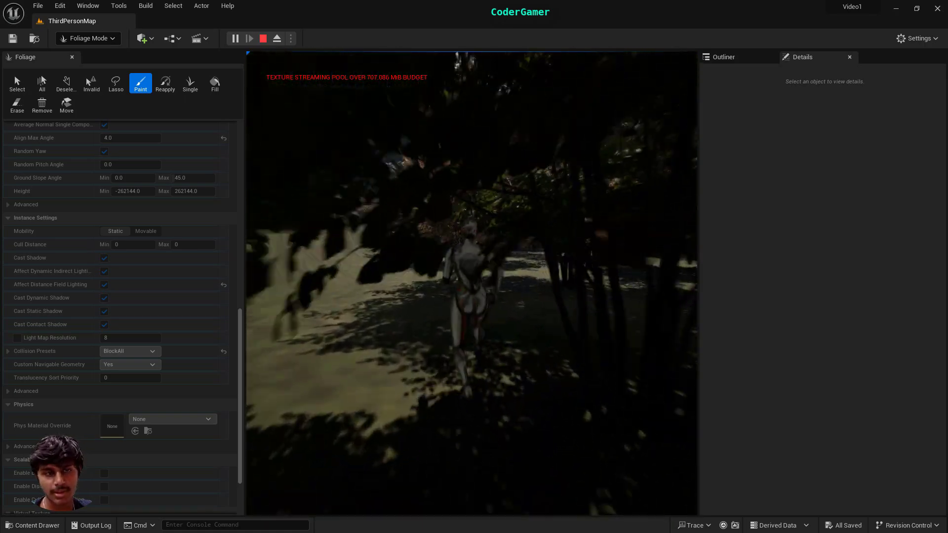
{"action": "key", "text": "w"}
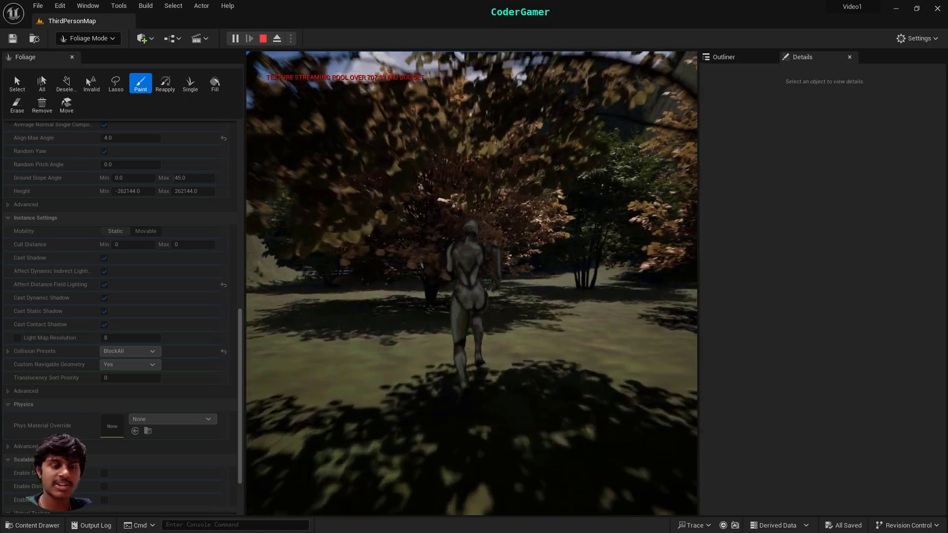
{"action": "key", "text": "w"}
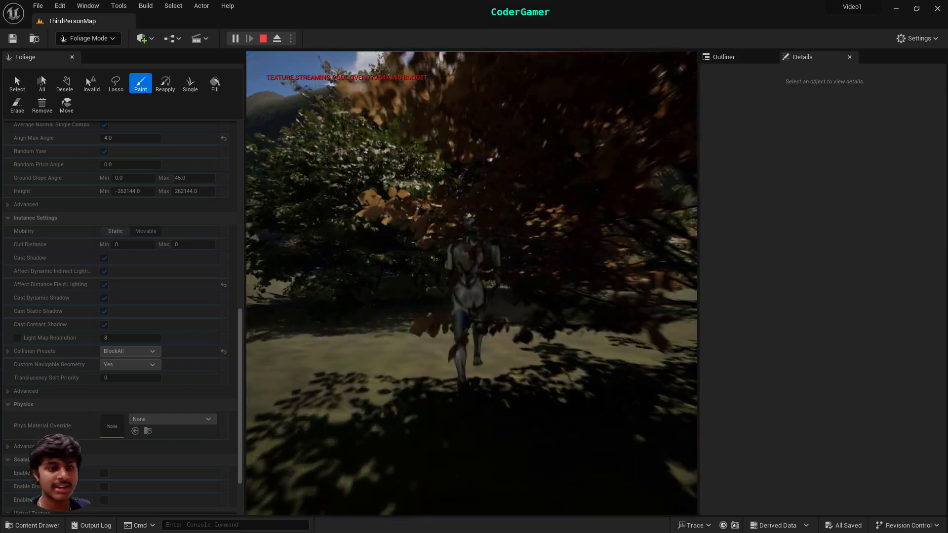
{"action": "key", "text": "w"}
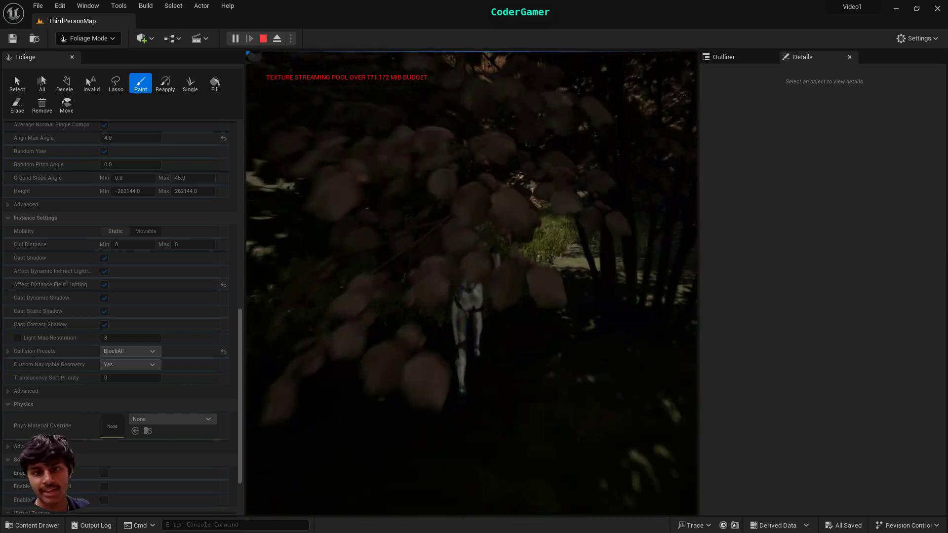
{"action": "key", "text": "w"}
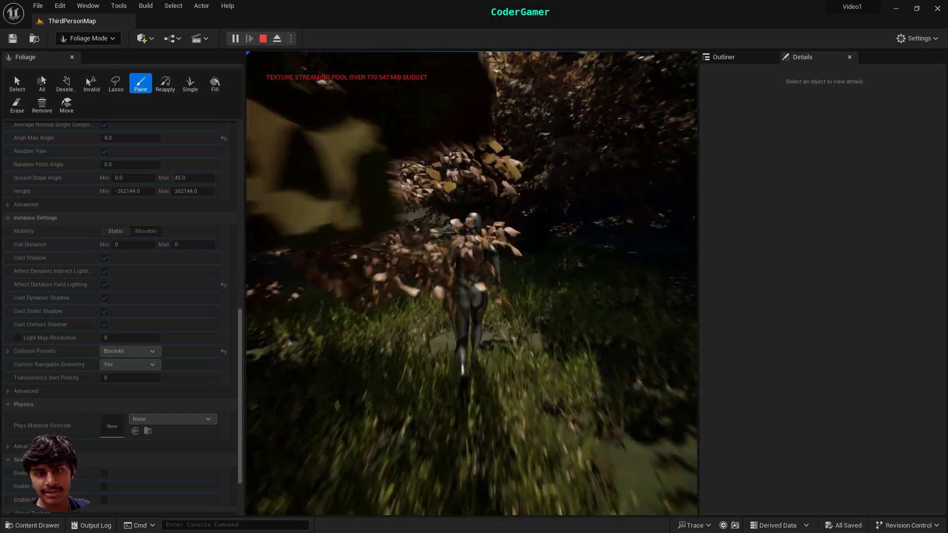
{"action": "key", "text": "w"}
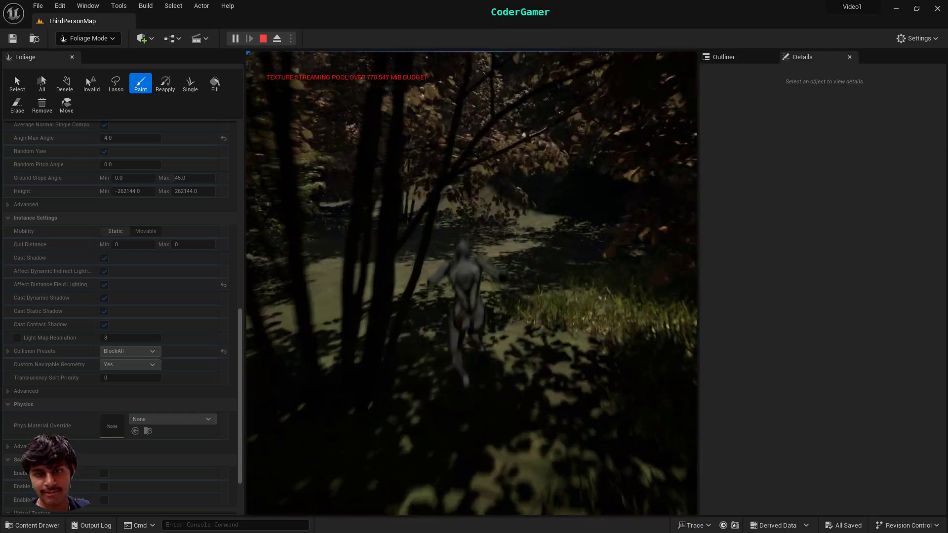
{"action": "key", "text": "w"}
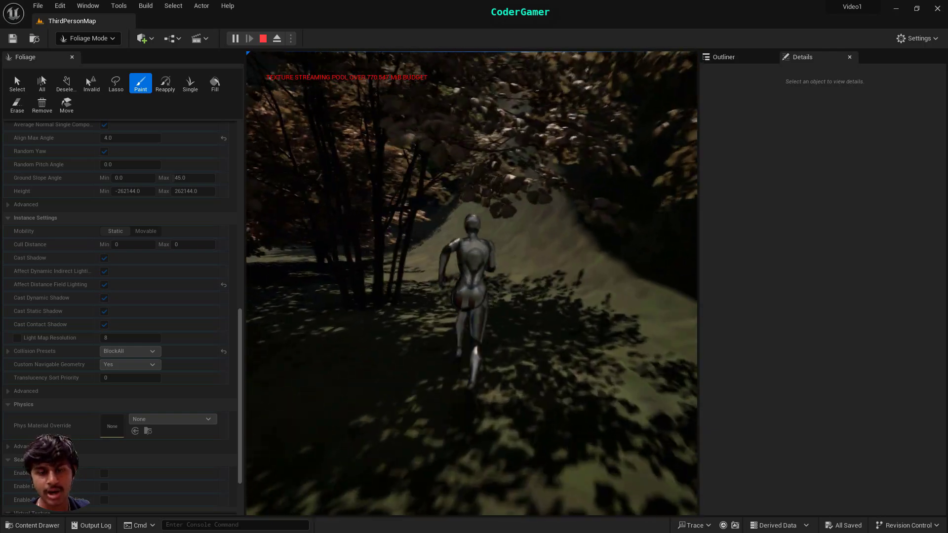
{"action": "key", "text": "w"}
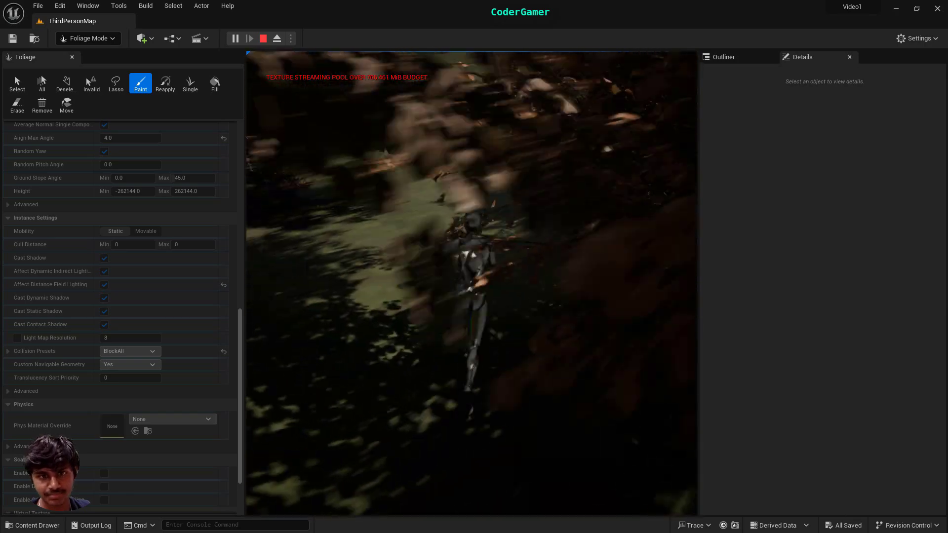
{"action": "key", "text": "w"}
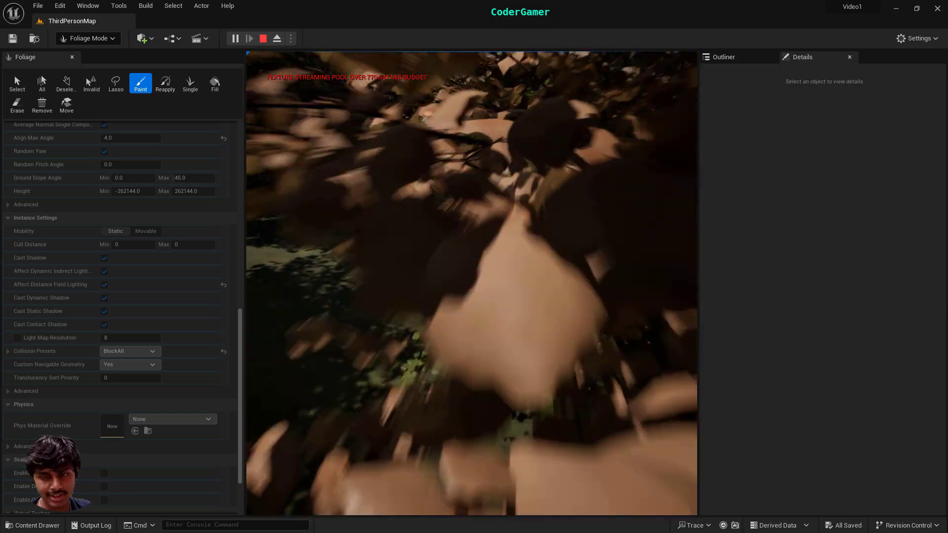
{"action": "key", "text": "w"}
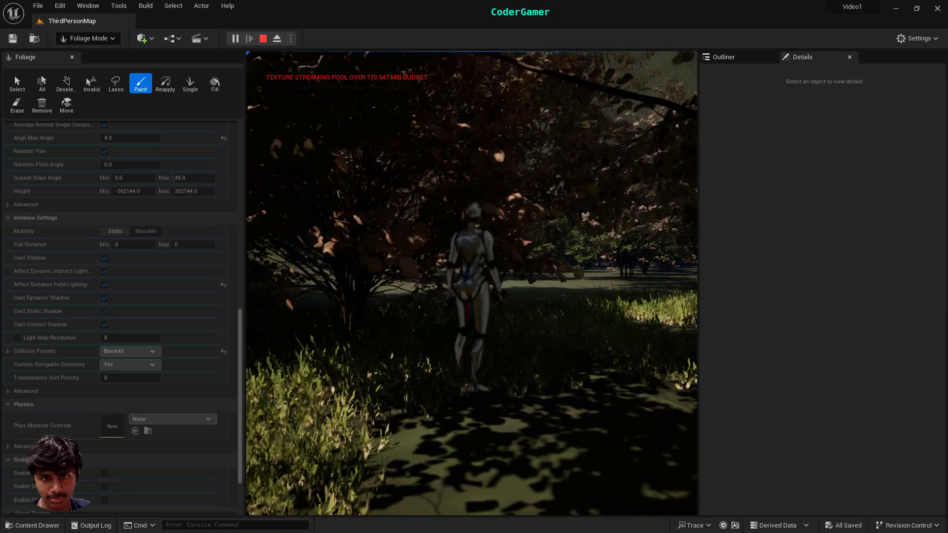
{"action": "key", "text": "w"}
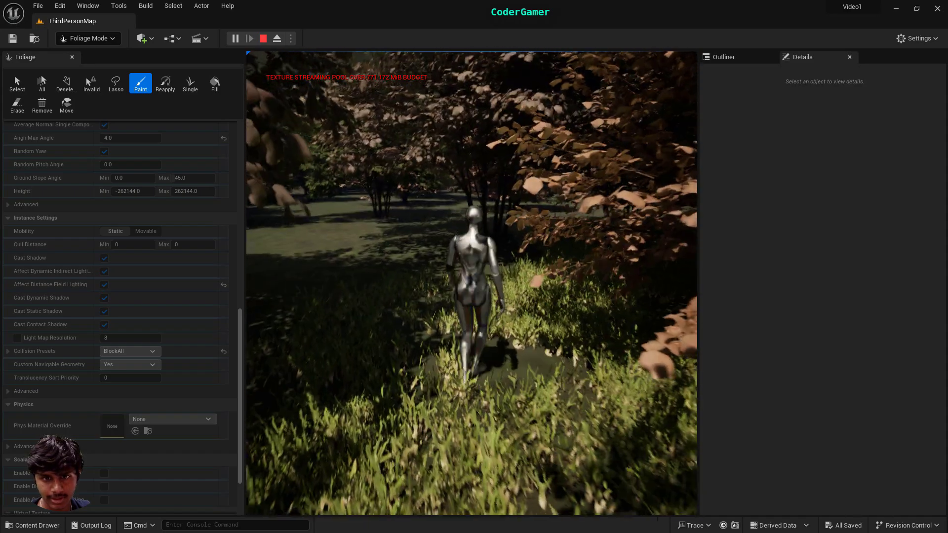
{"action": "key", "text": "Escape"}
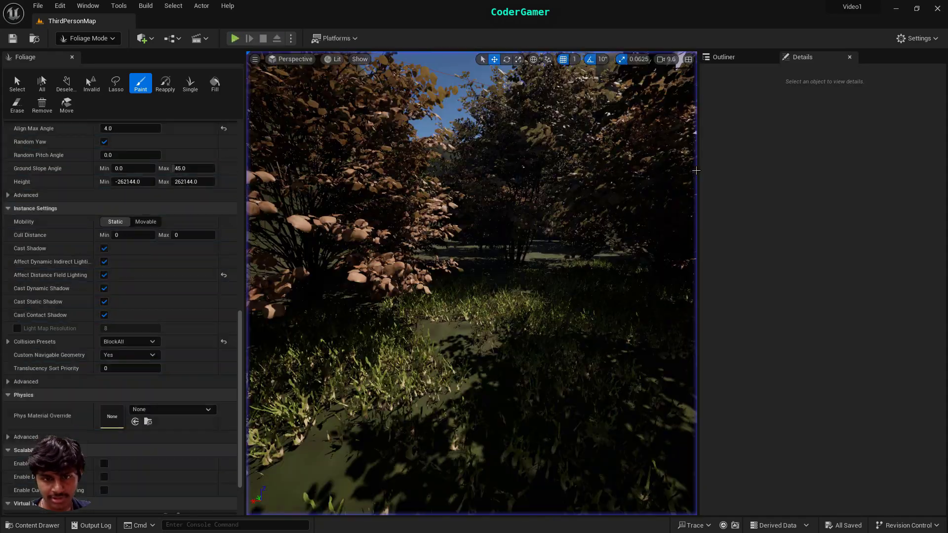
Step: Make Grass_02_Var1_LOD2_FoliageType the foliage type being edited and set the brush's paint density to 0.67
{"action": "right_click_drag", "start_coordinate": [438, 324], "coordinate": [497, 343]}
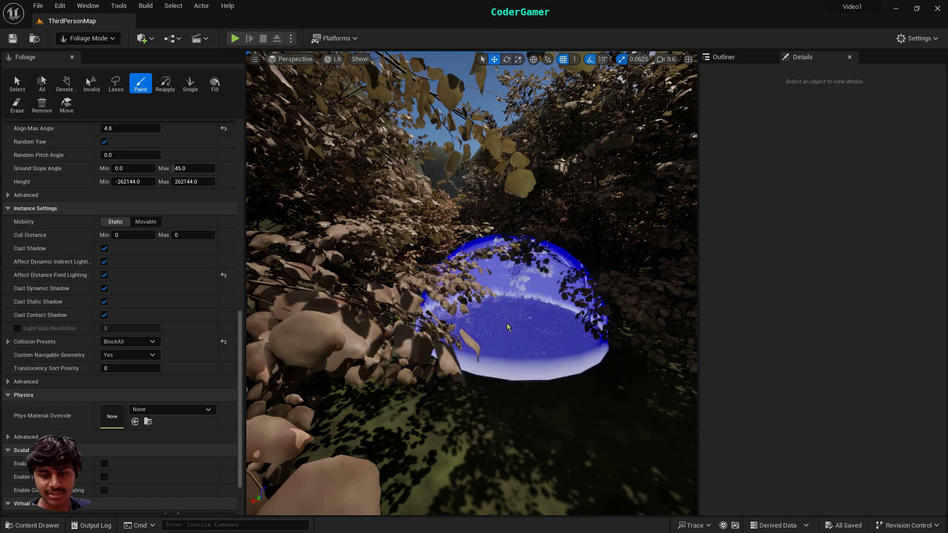
{"action": "scroll", "coordinate": [507, 327], "scroll_direction": "down", "scroll_amount": 4}
{"action": "scroll", "coordinate": [152, 197], "scroll_direction": "up", "scroll_amount": 10}
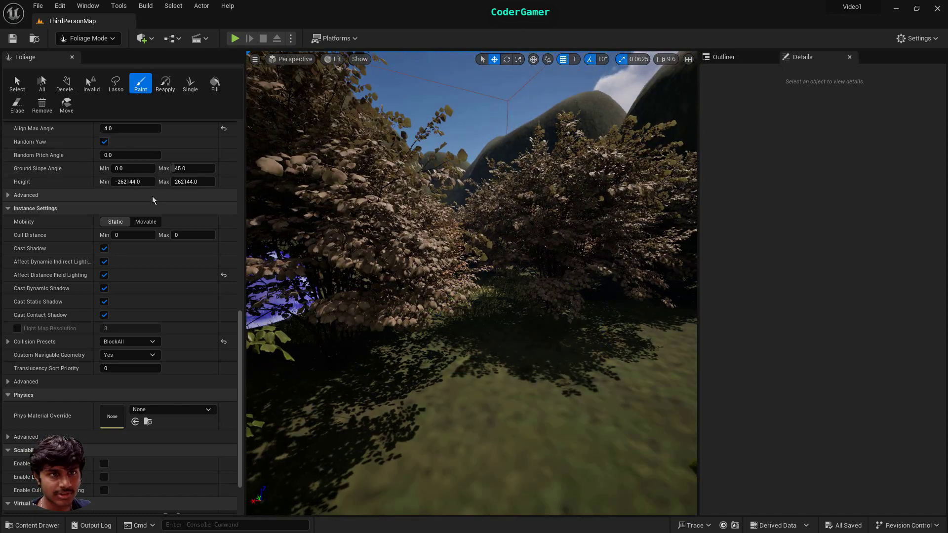
{"action": "left_click", "coordinate": [109, 236]}
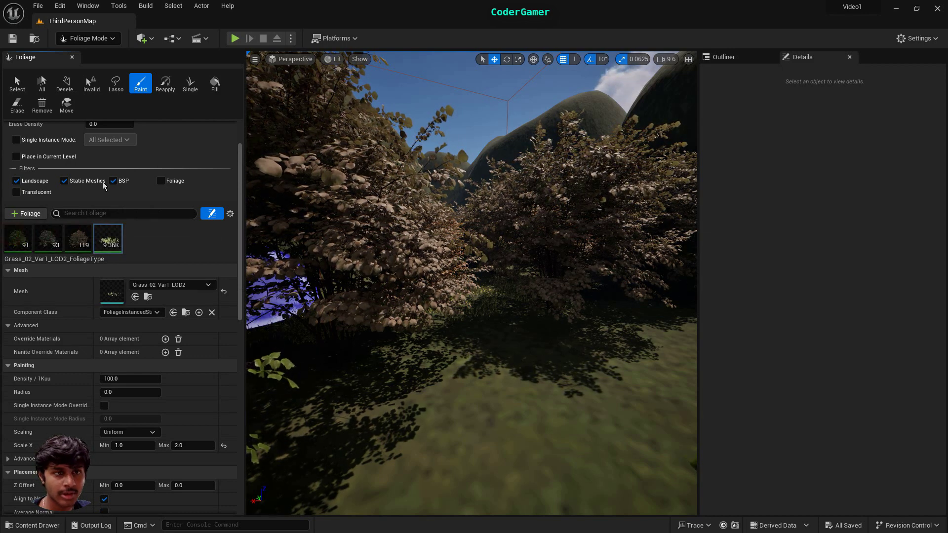
{"action": "scroll", "coordinate": [133, 162], "scroll_direction": "up", "scroll_amount": 3}
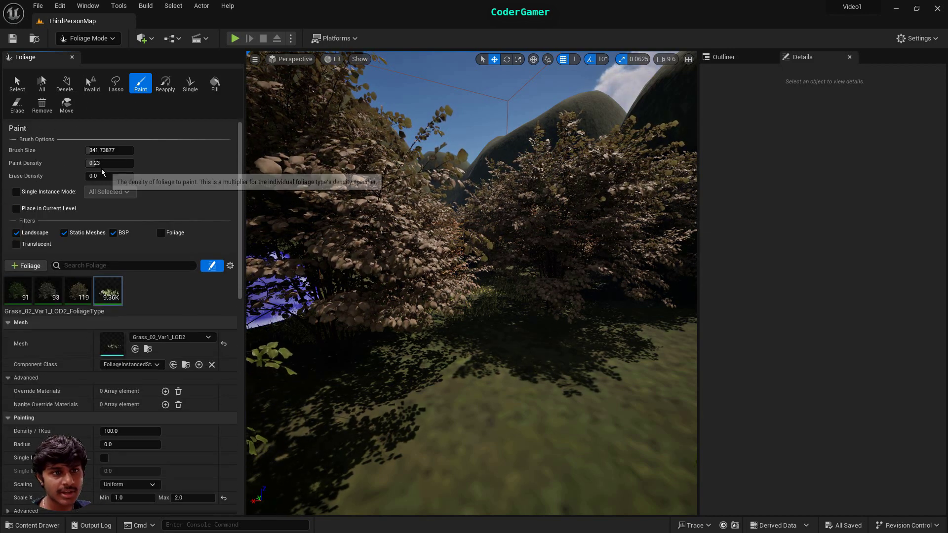
{"action": "mouse_move", "coordinate": [100, 165]}
{"action": "left_mouse_down"}
{"action": "mouse_move", "coordinate": [92, 164]}
{"action": "mouse_move", "coordinate": [117, 164]}
{"action": "left_mouse_up"}
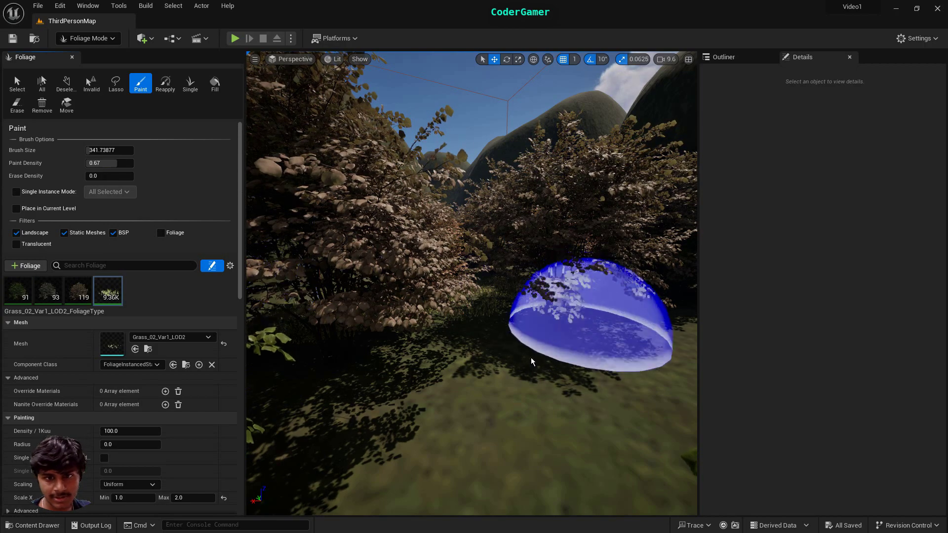
Step: Paint grass over the bare ground under and between the hazel bushes in the valley
{"action": "mouse_move", "coordinate": [532, 360]}
{"action": "left_mouse_down"}
{"action": "mouse_move", "coordinate": [635, 362]}
{"action": "mouse_move", "coordinate": [335, 262]}
{"action": "left_mouse_up"}
{"action": "right_click_drag", "start_coordinate": [335, 261], "coordinate": [474, 326]}
{"action": "left_click_drag", "start_coordinate": [338, 339], "coordinate": [645, 423]}
{"action": "mouse_move", "coordinate": [645, 423]}
{"action": "right_mouse_down"}
{"action": "mouse_move", "coordinate": [545, 301]}
{"action": "mouse_move", "coordinate": [568, 250]}
{"action": "mouse_move", "coordinate": [603, 229]}
{"action": "right_mouse_up"}
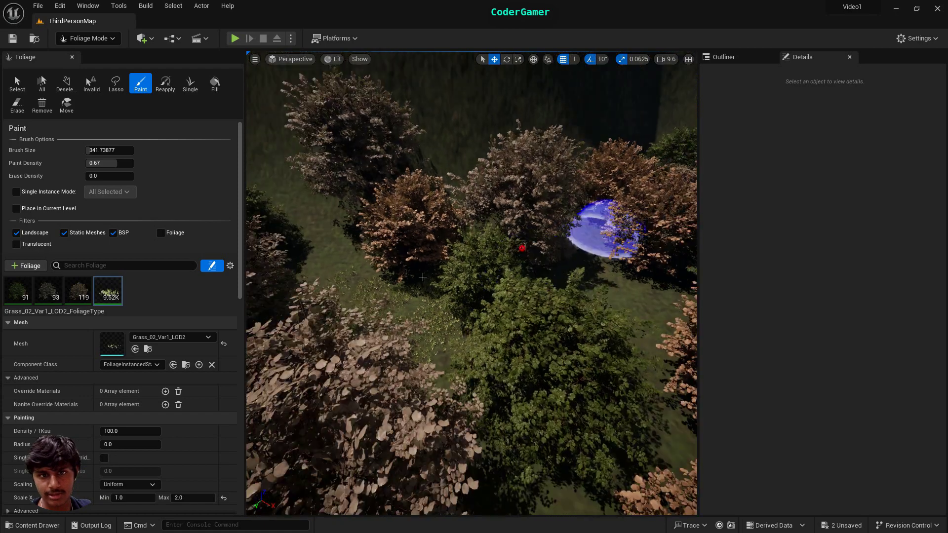
{"action": "mouse_move", "coordinate": [603, 228]}
{"action": "left_mouse_down"}
{"action": "mouse_move", "coordinate": [285, 254]}
{"action": "mouse_move", "coordinate": [710, 243]}
{"action": "left_mouse_up"}
{"action": "right_click_drag", "start_coordinate": [711, 243], "coordinate": [523, 321]}
{"action": "mouse_move", "coordinate": [524, 321]}
{"action": "left_mouse_down"}
{"action": "mouse_move", "coordinate": [613, 306]}
{"action": "mouse_move", "coordinate": [478, 318]}
{"action": "left_mouse_up"}
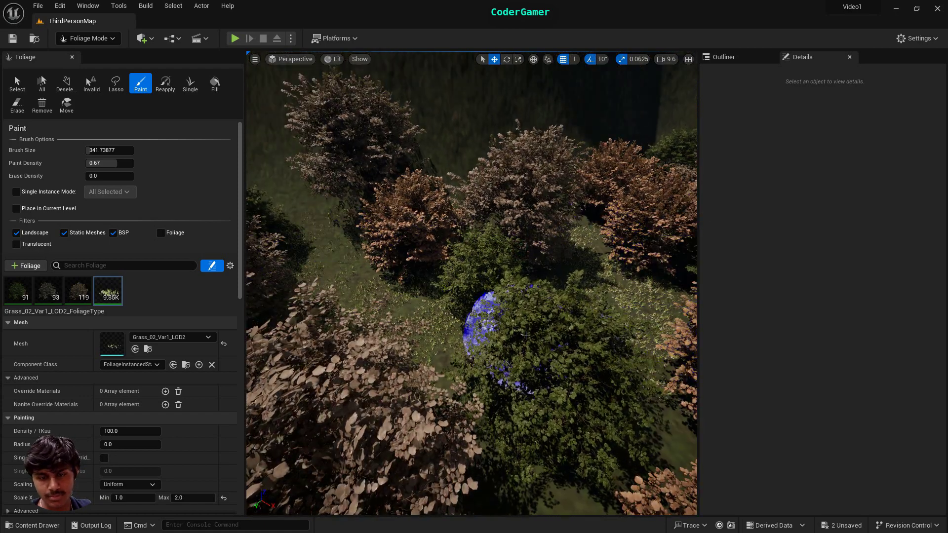
Step: Continue painting grass along the bush-filled valley floor between the hills as far as the bushes near the river
{"action": "right_click_drag", "start_coordinate": [478, 318], "coordinate": [533, 341]}
{"action": "mouse_move", "coordinate": [533, 341]}
{"action": "left_mouse_down"}
{"action": "mouse_move", "coordinate": [603, 362]}
{"action": "mouse_move", "coordinate": [537, 432]}
{"action": "mouse_move", "coordinate": [400, 427]}
{"action": "mouse_move", "coordinate": [519, 363]}
{"action": "left_mouse_up"}
{"action": "mouse_move", "coordinate": [518, 363]}
{"action": "right_mouse_down"}
{"action": "mouse_move", "coordinate": [459, 345]}
{"action": "mouse_move", "coordinate": [425, 297]}
{"action": "right_mouse_up"}
{"action": "mouse_move", "coordinate": [519, 363]}
{"action": "left_mouse_down"}
{"action": "mouse_move", "coordinate": [434, 420]}
{"action": "mouse_move", "coordinate": [528, 286]}
{"action": "mouse_move", "coordinate": [461, 227]}
{"action": "left_mouse_up"}
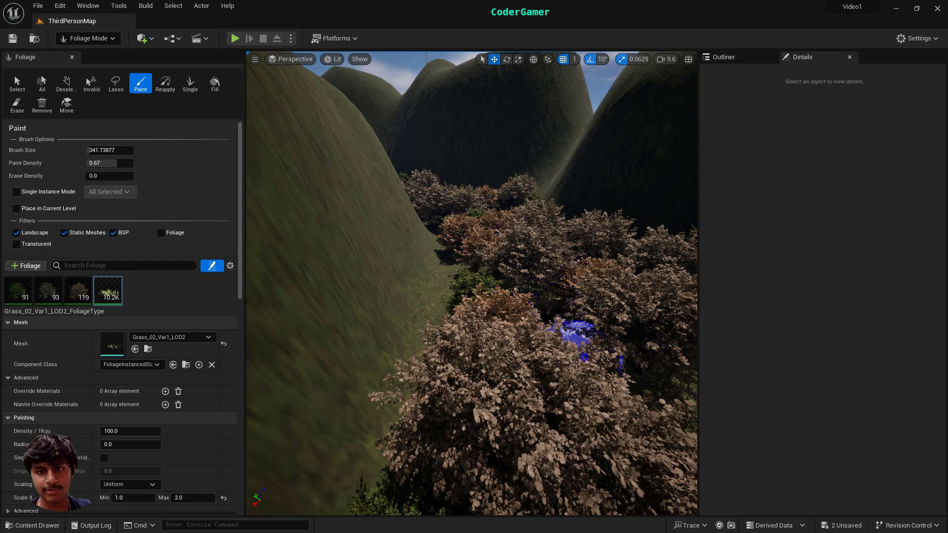
{"action": "right_click_drag", "start_coordinate": [577, 338], "coordinate": [397, 309]}
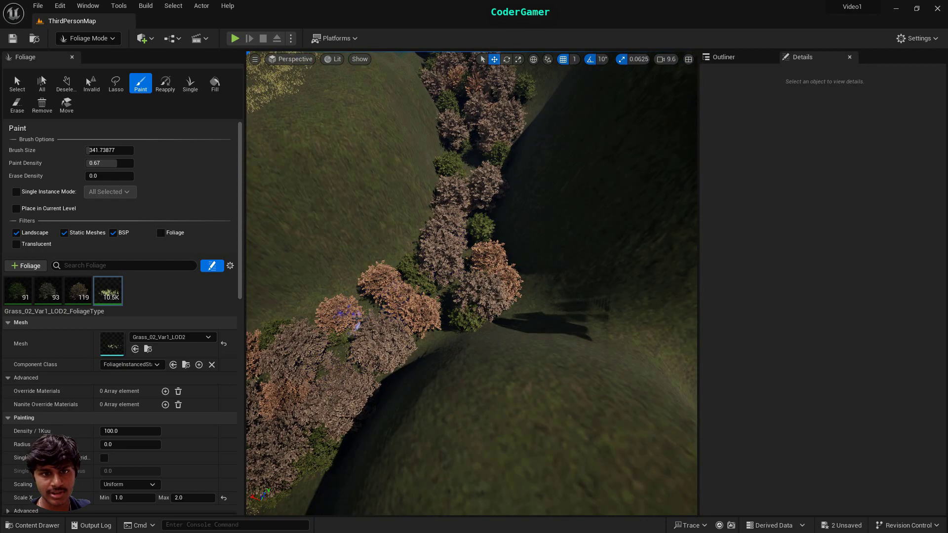
{"action": "right_click_drag", "start_coordinate": [401, 337], "coordinate": [412, 236]}
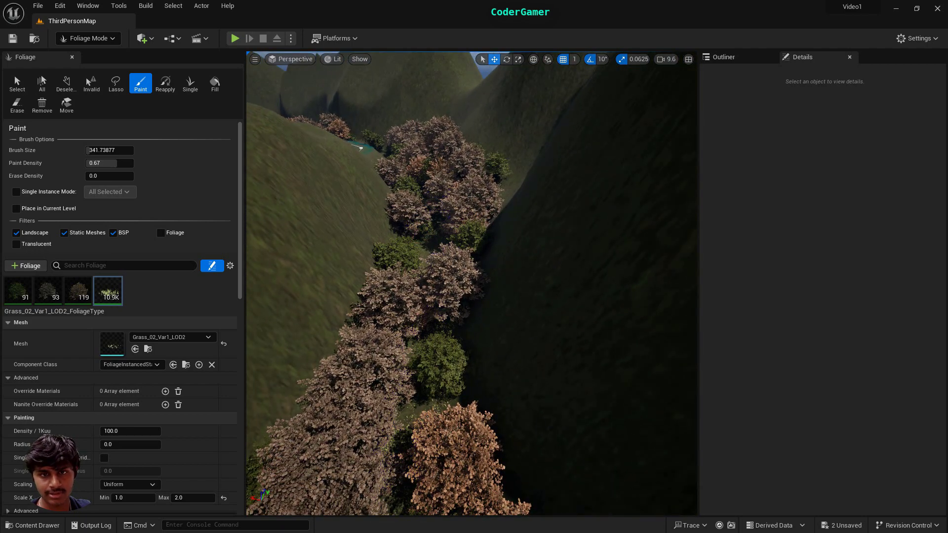
{"action": "mouse_move", "coordinate": [473, 321]}
{"action": "right_mouse_down"}
{"action": "mouse_move", "coordinate": [469, 237]}
{"action": "mouse_move", "coordinate": [445, 321]}
{"action": "right_mouse_up"}
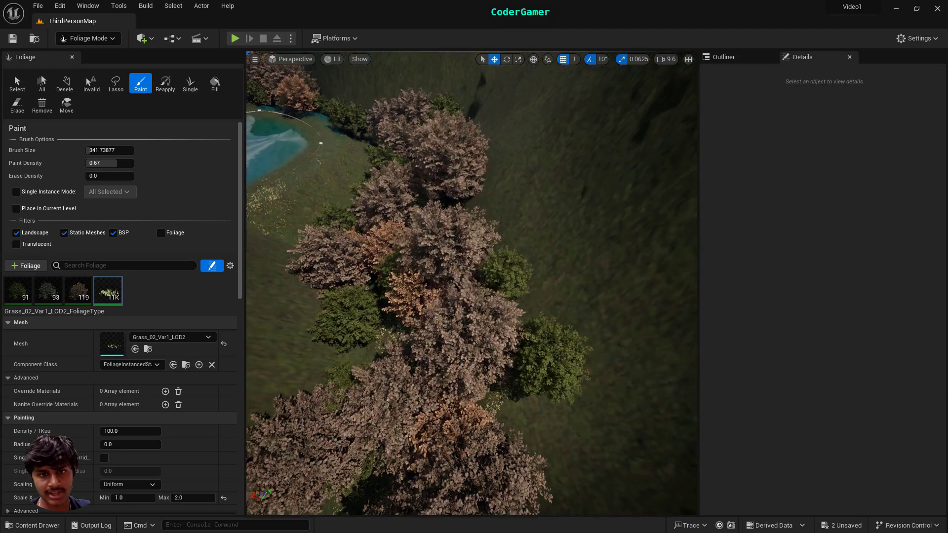
{"action": "left_click_drag", "start_coordinate": [408, 242], "coordinate": [375, 294]}
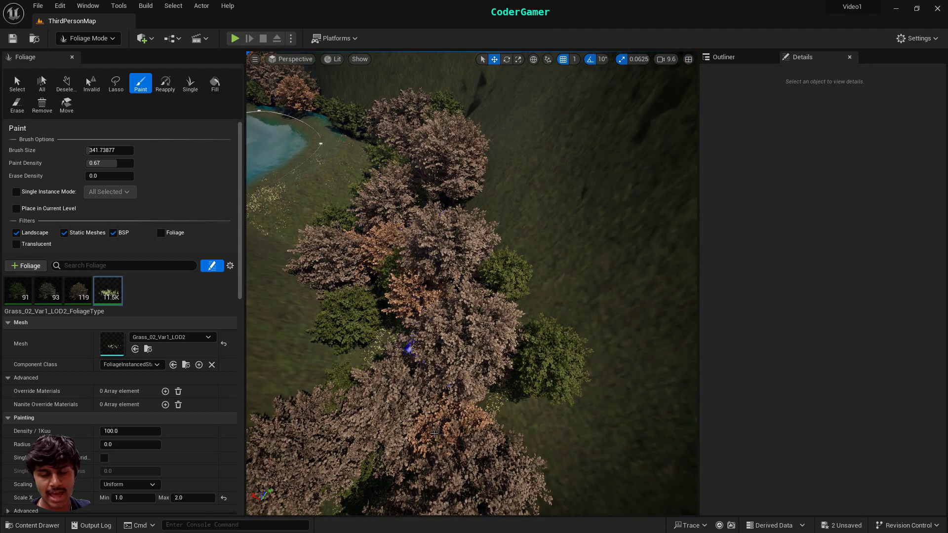
Step: Paint grass beneath and around the cluster of hazel bushes between the river and the hillside
{"action": "mouse_move", "coordinate": [469, 269]}
{"action": "right_mouse_down"}
{"action": "mouse_move", "coordinate": [469, 198]}
{"action": "mouse_move", "coordinate": [469, 259]}
{"action": "mouse_move", "coordinate": [459, 198]}
{"action": "mouse_move", "coordinate": [459, 321]}
{"action": "right_mouse_up"}
{"action": "key", "text": "w"}
{"action": "mouse_move", "coordinate": [402, 159]}
{"action": "left_mouse_down"}
{"action": "mouse_move", "coordinate": [434, 306]}
{"action": "mouse_move", "coordinate": [592, 349]}
{"action": "mouse_move", "coordinate": [599, 326]}
{"action": "left_mouse_up"}
{"action": "mouse_move", "coordinate": [598, 326]}
{"action": "right_mouse_down"}
{"action": "mouse_move", "coordinate": [595, 153]}
{"action": "mouse_move", "coordinate": [595, 281]}
{"action": "right_mouse_up"}
{"action": "key", "text": "s"}
{"action": "mouse_move", "coordinate": [561, 332]}
{"action": "left_mouse_down"}
{"action": "mouse_move", "coordinate": [548, 377]}
{"action": "mouse_move", "coordinate": [573, 314]}
{"action": "left_mouse_up"}
{"action": "right_click_drag", "start_coordinate": [573, 314], "coordinate": [573, 197]}
{"action": "key", "text": "w"}
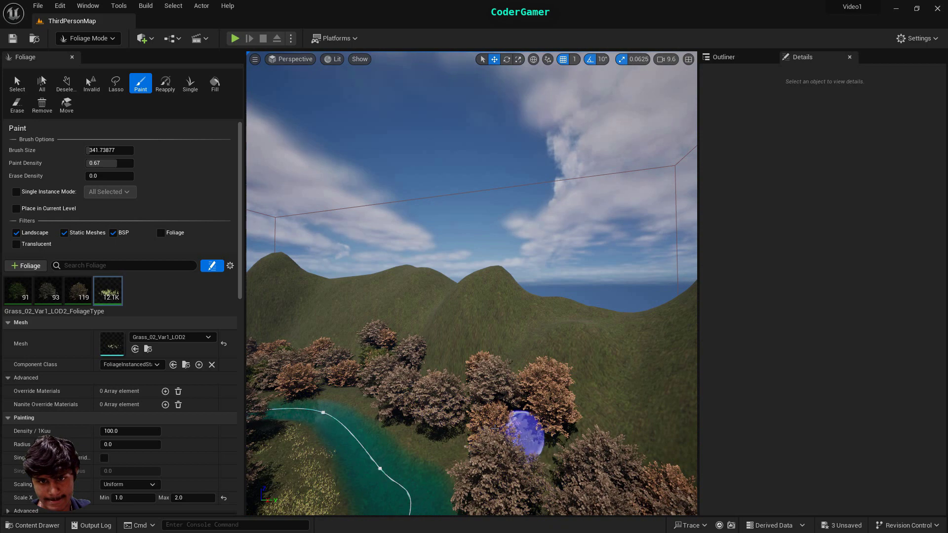
Step: Paint grass between the scattered hazel bushes along the river bank at the foot of the hills
{"action": "right_click_drag", "start_coordinate": [572, 431], "coordinate": [405, 460]}
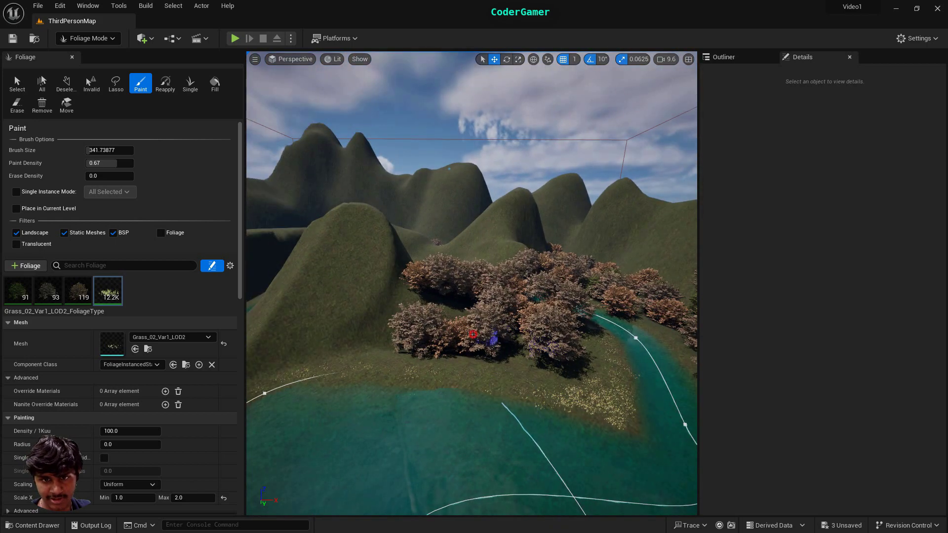
{"action": "key", "text": "w"}
{"action": "right_click_drag", "start_coordinate": [456, 332], "coordinate": [456, 390]}
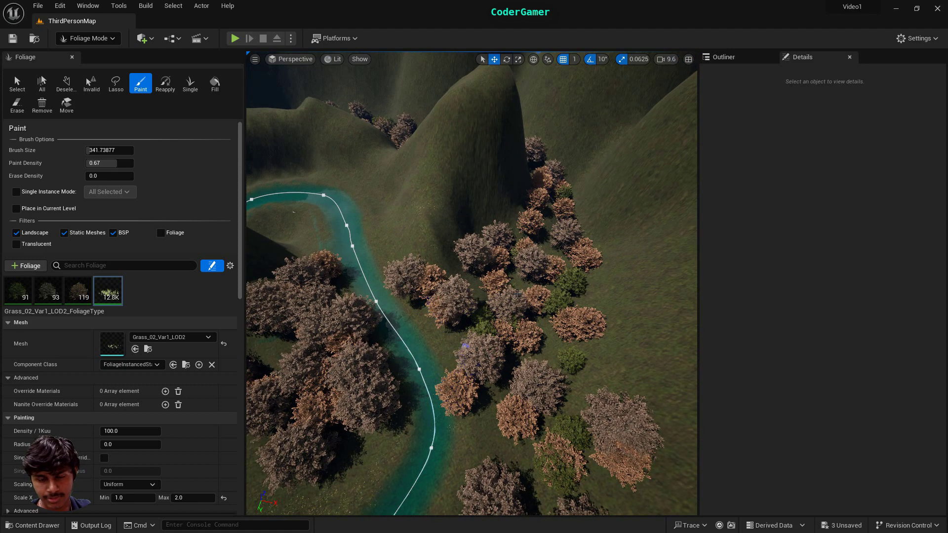
{"action": "left_click_drag", "start_coordinate": [438, 434], "coordinate": [429, 406]}
Step: Erase the grass that spilled onto the water at the river bend and return to the Paint tool
{"action": "key", "text": "w"}
{"action": "mouse_move", "coordinate": [430, 405]}
{"action": "right_mouse_down"}
{"action": "mouse_move", "coordinate": [296, 444]}
{"action": "mouse_move", "coordinate": [306, 311]}
{"action": "mouse_move", "coordinate": [311, 422]}
{"action": "right_mouse_up"}
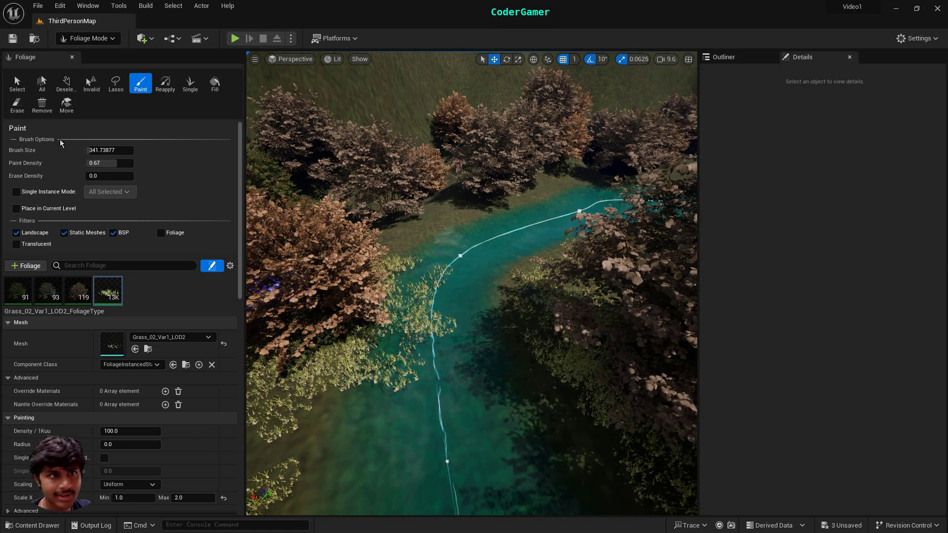
{"action": "left_click", "coordinate": [18, 105]}
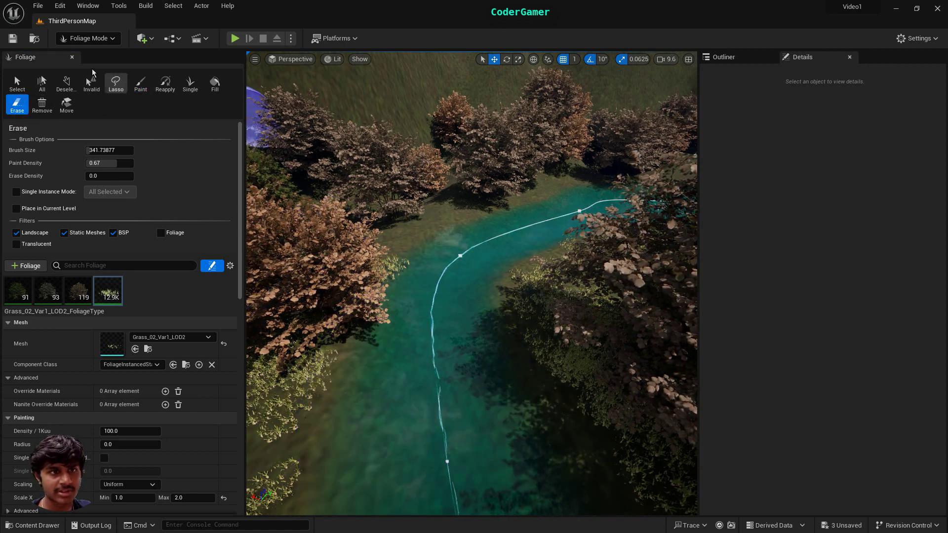
{"action": "left_click", "coordinate": [142, 85]}
Step: Paint grass under the hazel bushes around the base of the steep hill and along the adjoining valley
{"action": "mouse_move", "coordinate": [479, 228]}
{"action": "right_mouse_down"}
{"action": "mouse_move", "coordinate": [567, 163]}
{"action": "mouse_move", "coordinate": [662, 134]}
{"action": "mouse_move", "coordinate": [822, 336]}
{"action": "right_mouse_up"}
{"action": "mouse_move", "coordinate": [559, 353]}
{"action": "left_mouse_down"}
{"action": "mouse_move", "coordinate": [370, 387]}
{"action": "mouse_move", "coordinate": [645, 205]}
{"action": "mouse_move", "coordinate": [627, 205]}
{"action": "left_mouse_up"}
{"action": "right_click_drag", "start_coordinate": [627, 205], "coordinate": [558, 366]}
{"action": "mouse_move", "coordinate": [480, 437]}
{"action": "right_mouse_down"}
{"action": "mouse_move", "coordinate": [476, 494]}
{"action": "mouse_move", "coordinate": [434, 487]}
{"action": "right_mouse_up"}
{"action": "left_click_drag", "start_coordinate": [446, 318], "coordinate": [620, 278]}
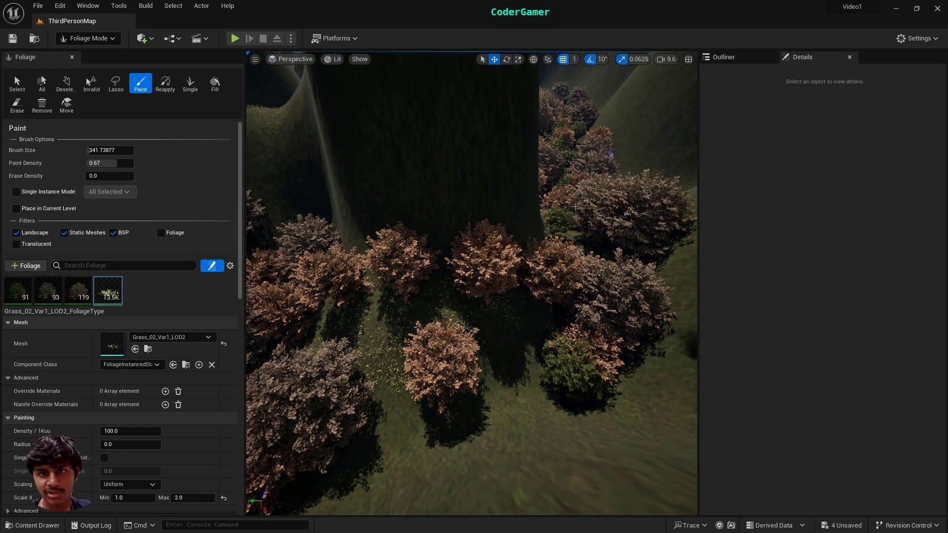
{"action": "right_click_drag", "start_coordinate": [566, 158], "coordinate": [500, 351]}
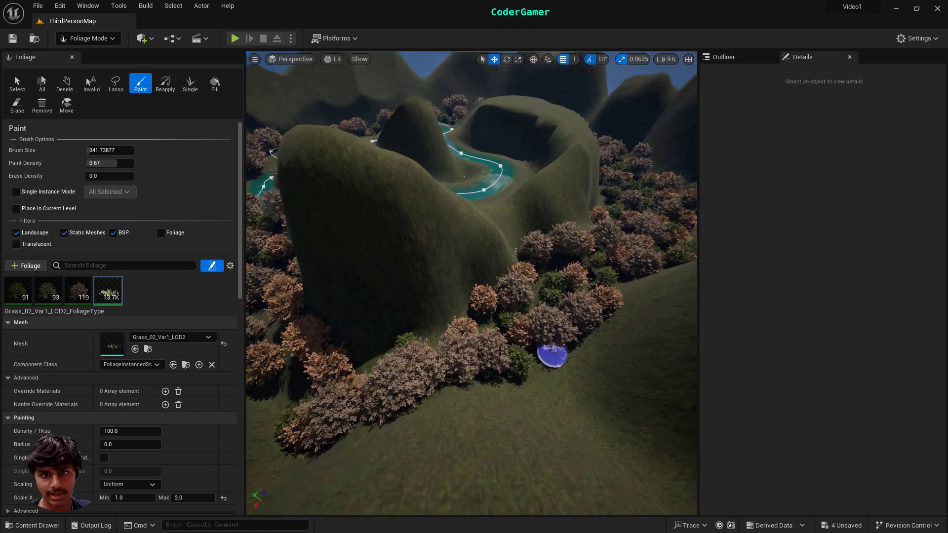
{"action": "left_click_drag", "start_coordinate": [473, 306], "coordinate": [469, 307]}
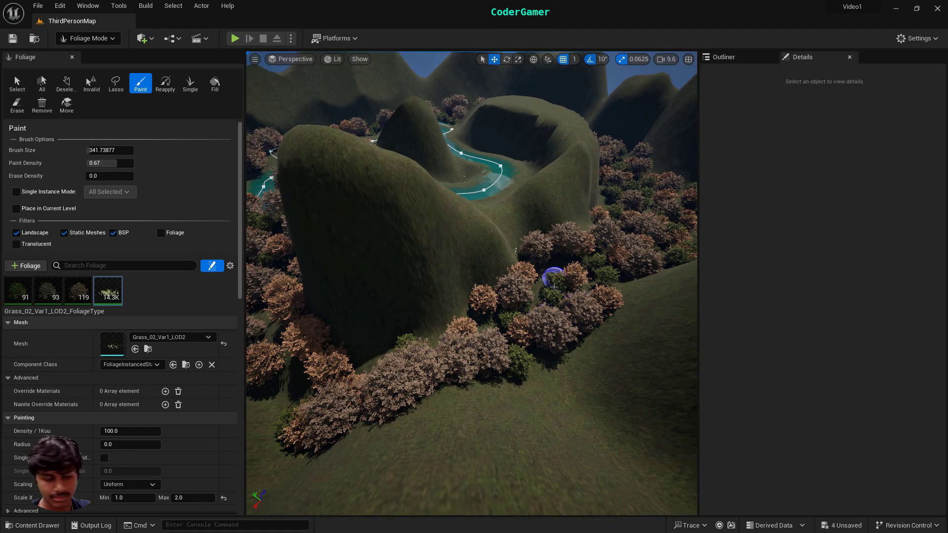
Step: Play-test the level by running the character across the river into the grassy hazel bushes, and end the test
{"action": "key", "text": "alt+p"}
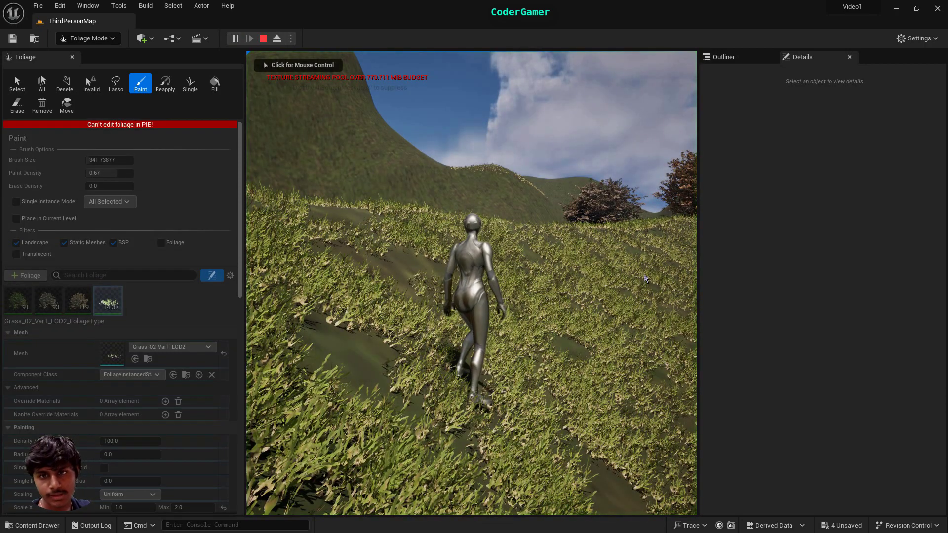
{"action": "left_click", "coordinate": [613, 293]}
{"action": "key", "text": "w"}
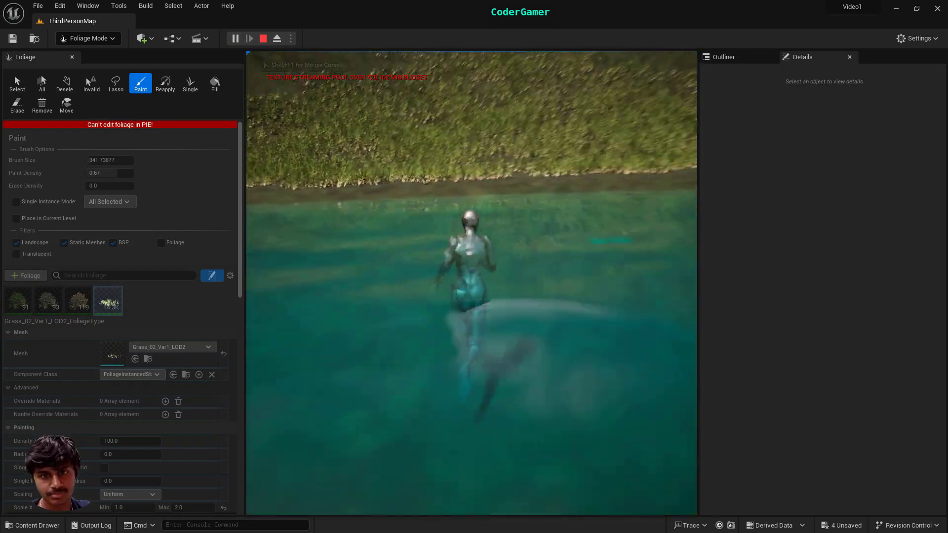
{"action": "key", "text": "space"}
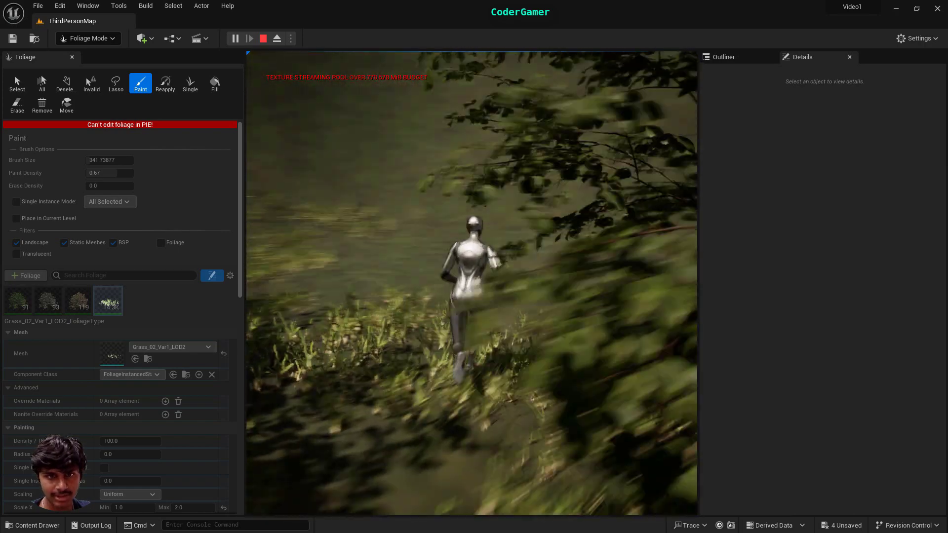
{"action": "key", "text": "Escape"}
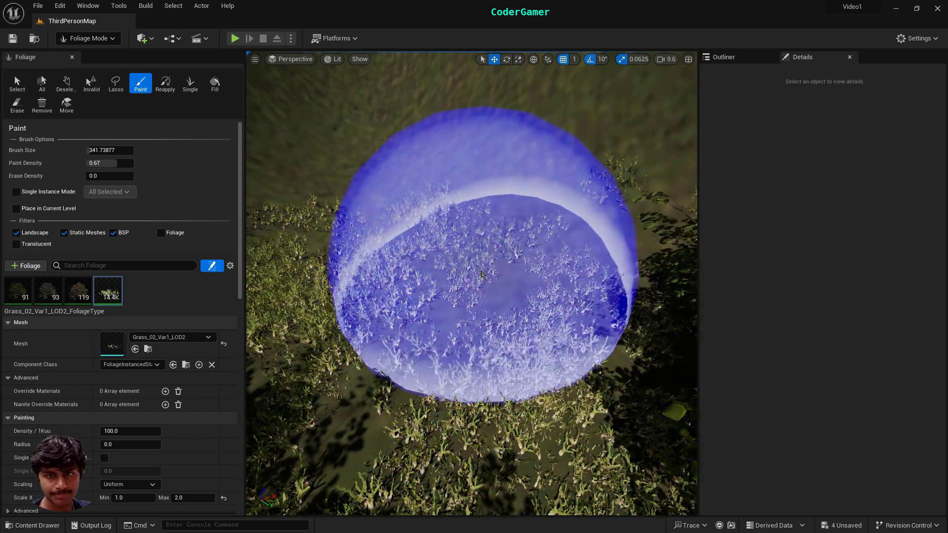
Step: Widen the viewport by narrowing the Outliner and Details area, and switch the editor to Selection Mode
{"action": "right_click_drag", "start_coordinate": [483, 275], "coordinate": [558, 242]}
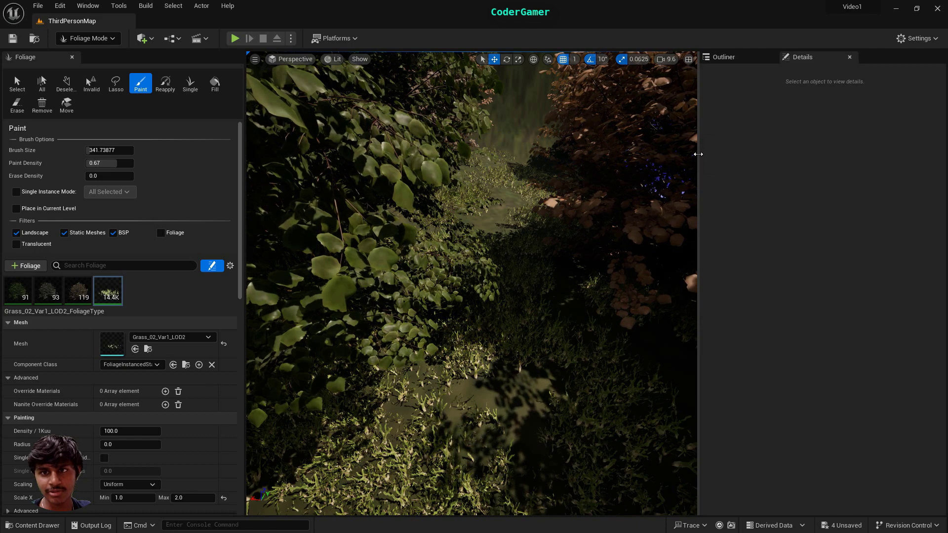
{"action": "left_click_drag", "start_coordinate": [698, 154], "coordinate": [892, 154]}
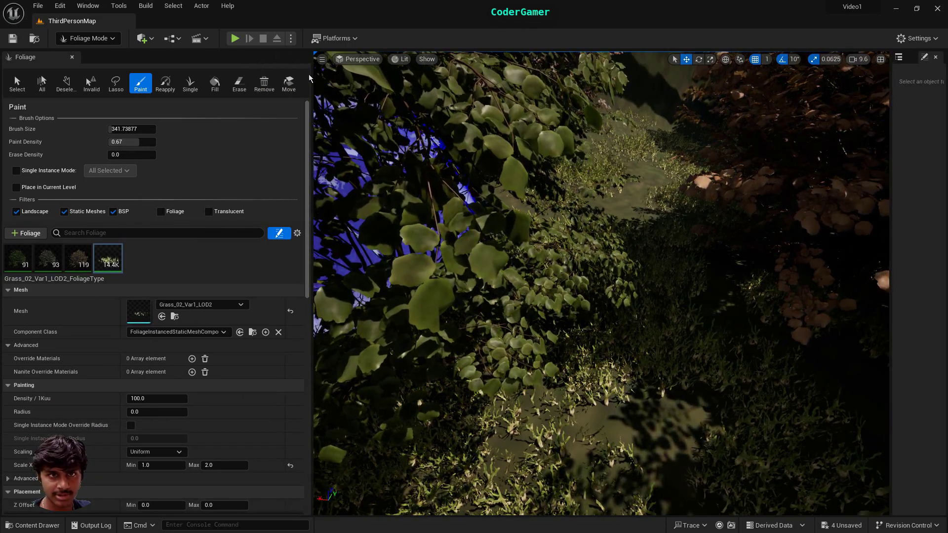
{"action": "left_click", "coordinate": [84, 41]}
{"action": "left_click", "coordinate": [81, 55]}
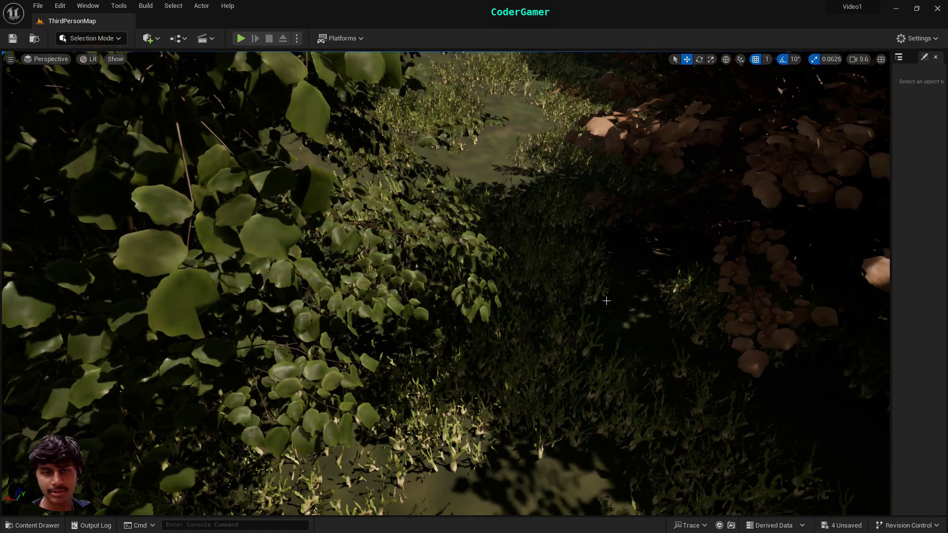
Step: Play-test in the enlarged viewport, running the character over the river and through the hazel-filled valley, and end the test
{"action": "key", "text": "alt+p"}
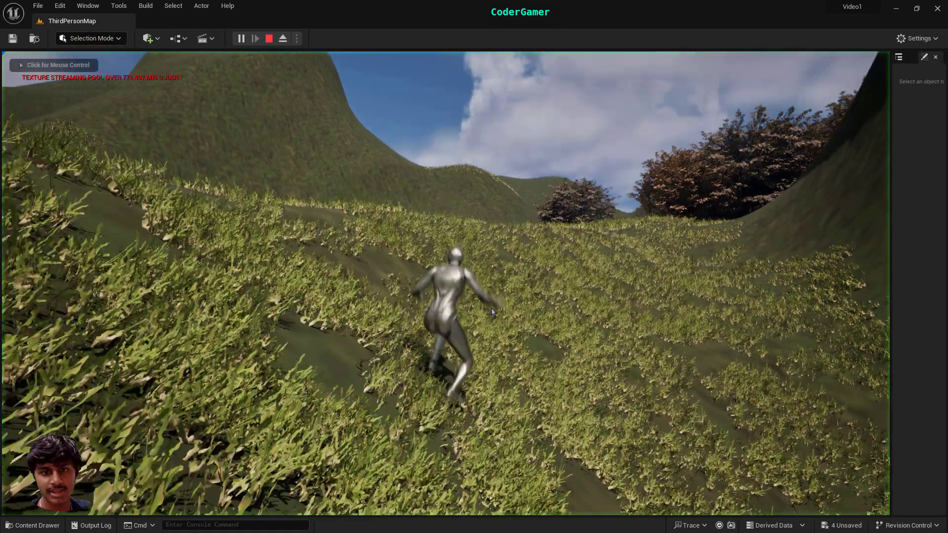
{"action": "left_click", "coordinate": [594, 318]}
{"action": "key", "text": "w"}
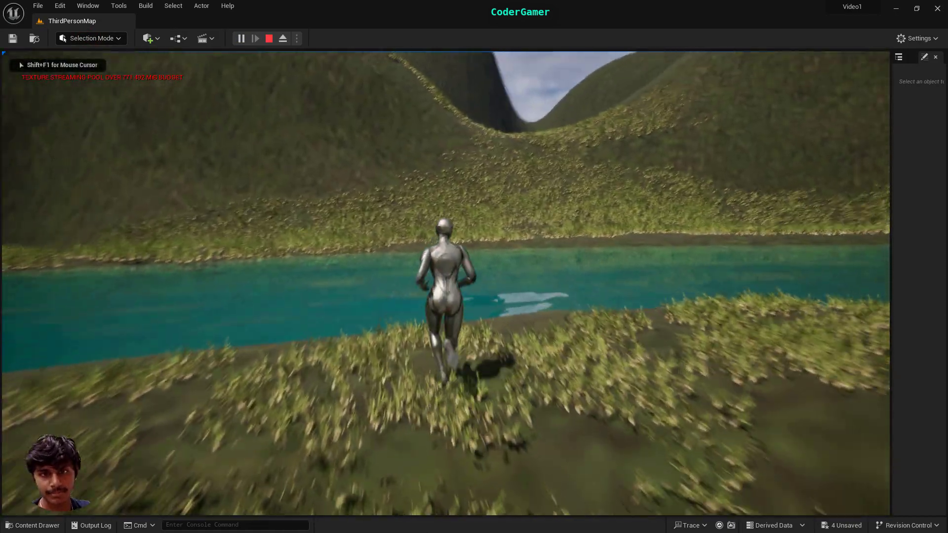
{"action": "key", "text": "space"}
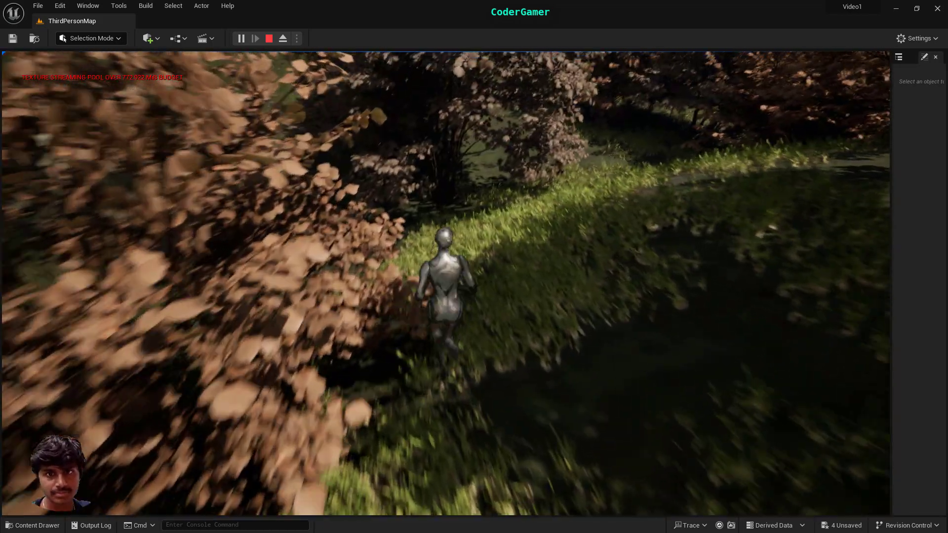
{"action": "key", "text": "Escape"}
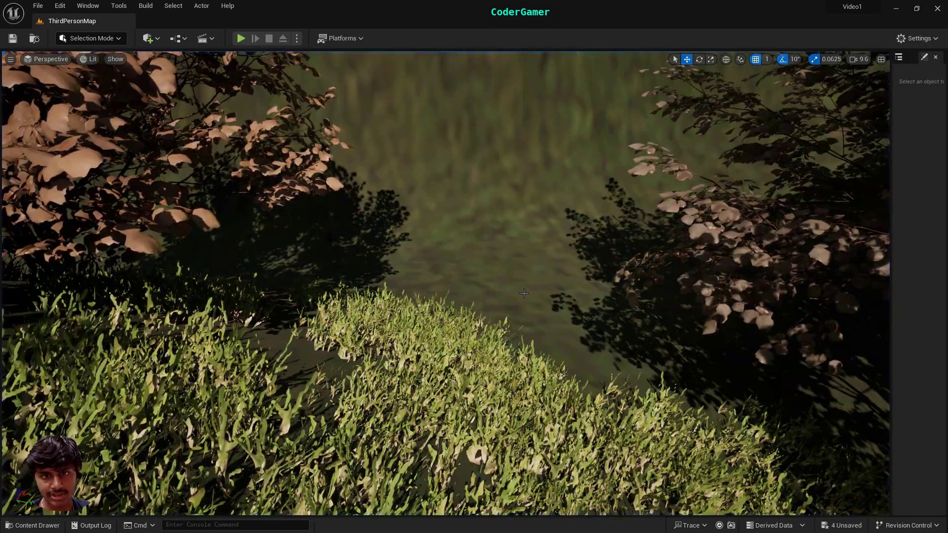
Step: Return to Foliage Mode and paint more grass over the bare patches between the valley's hazel bushes
{"action": "left_click", "coordinate": [101, 39]}
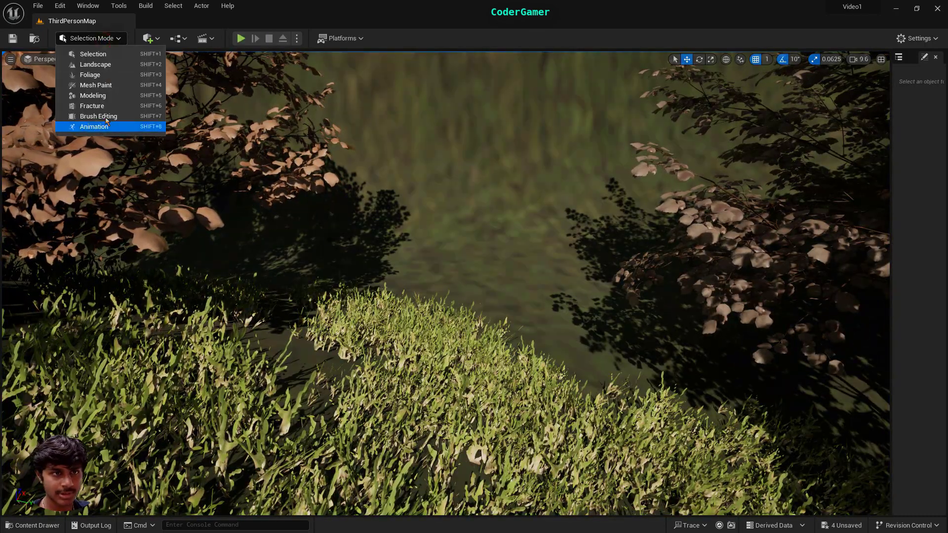
{"action": "left_click", "coordinate": [90, 75]}
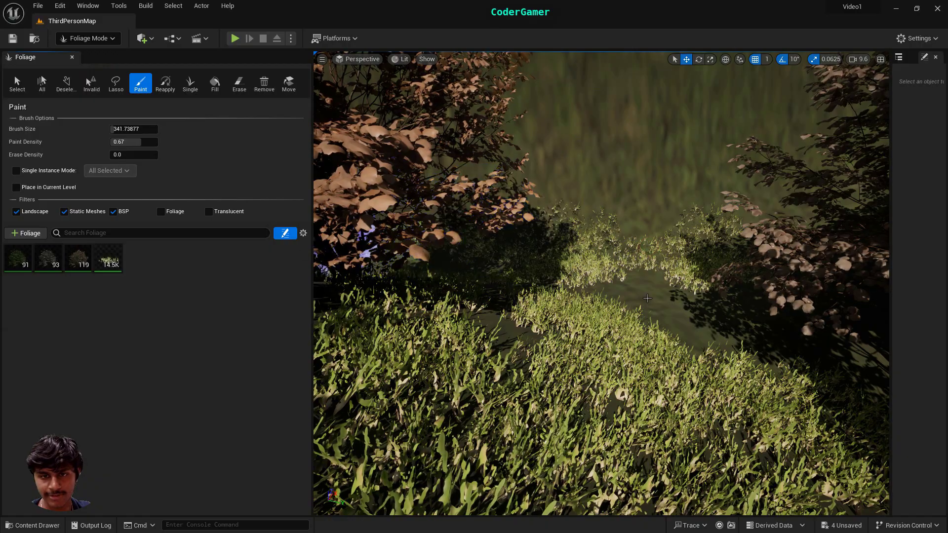
{"action": "mouse_move", "coordinate": [647, 298]}
{"action": "right_mouse_down"}
{"action": "mouse_move", "coordinate": [503, 299]}
{"action": "mouse_move", "coordinate": [642, 303]}
{"action": "mouse_move", "coordinate": [558, 282]}
{"action": "right_mouse_up"}
{"action": "mouse_move", "coordinate": [484, 284]}
{"action": "left_mouse_down"}
{"action": "mouse_move", "coordinate": [609, 201]}
{"action": "mouse_move", "coordinate": [652, 271]}
{"action": "left_mouse_up"}
{"action": "right_click_drag", "start_coordinate": [652, 272], "coordinate": [642, 208]}
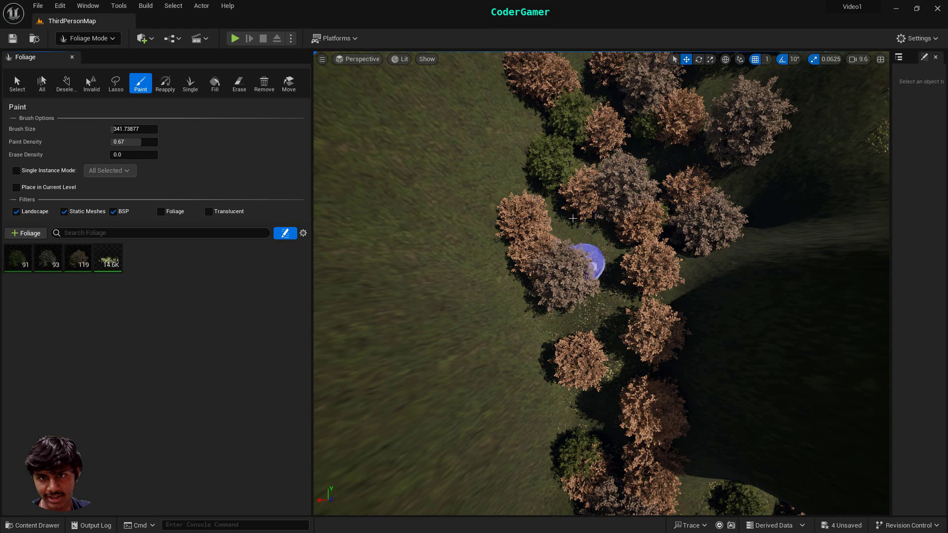
{"action": "mouse_move", "coordinate": [564, 248]}
{"action": "left_mouse_down"}
{"action": "mouse_move", "coordinate": [595, 233]}
{"action": "mouse_move", "coordinate": [587, 156]}
{"action": "left_mouse_up"}
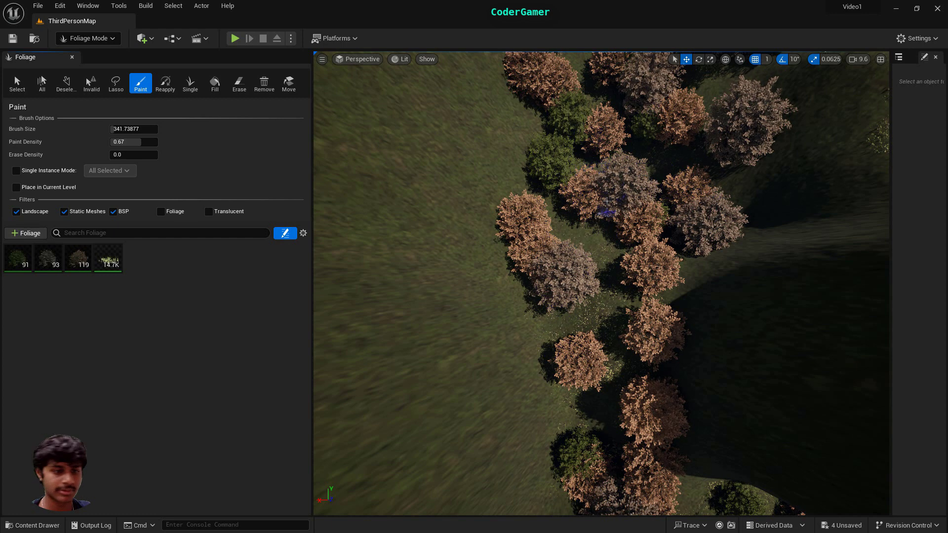